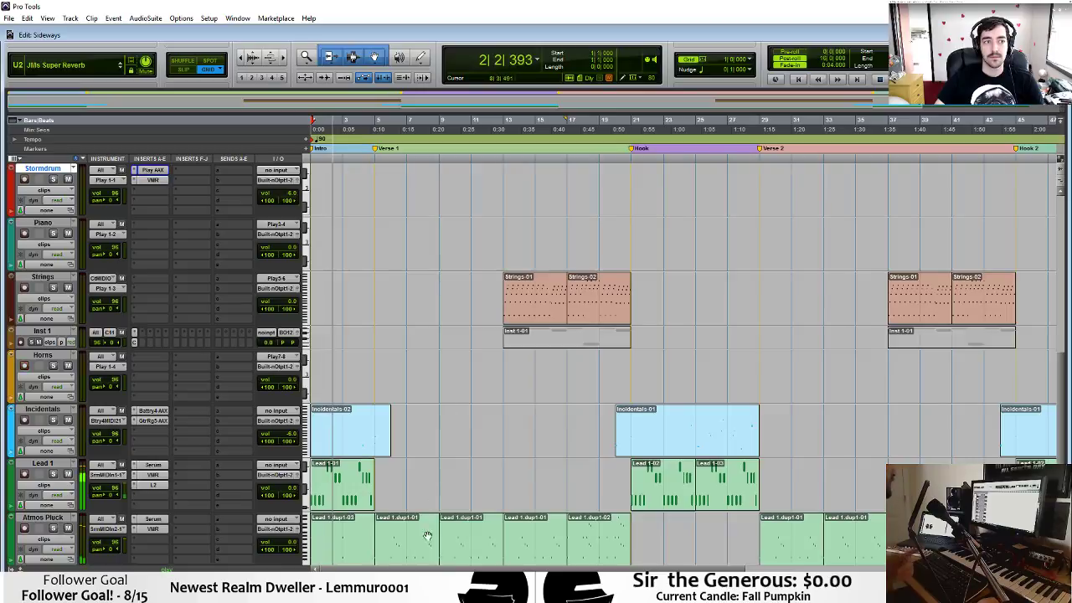
Listen to the arrangement from the intro through verse 1 into the hook and stop playback.
mouse_move(477, 586)
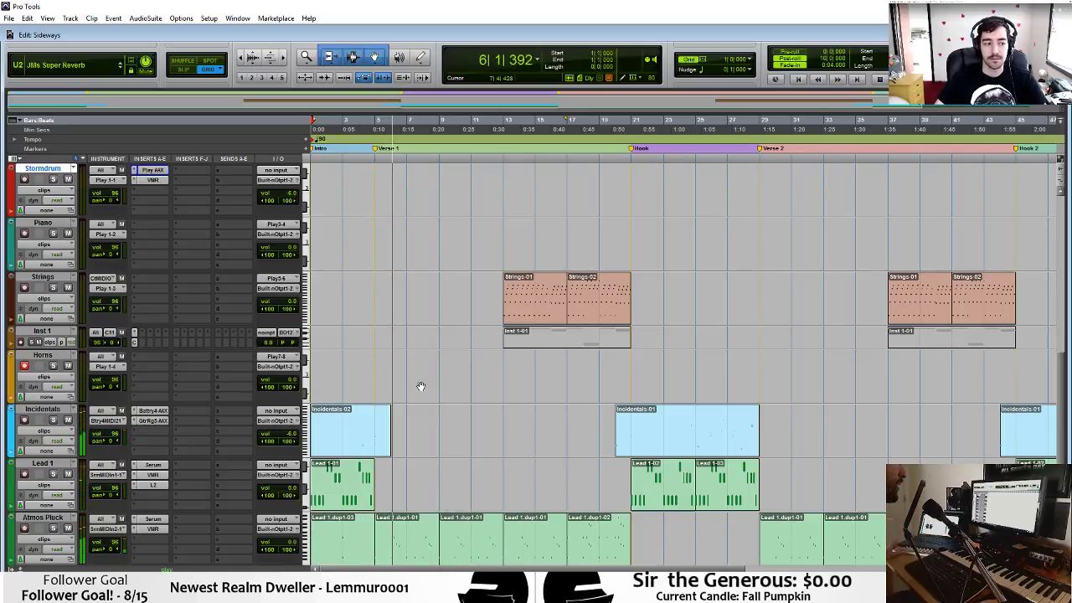
scroll(421, 386, down, 1)
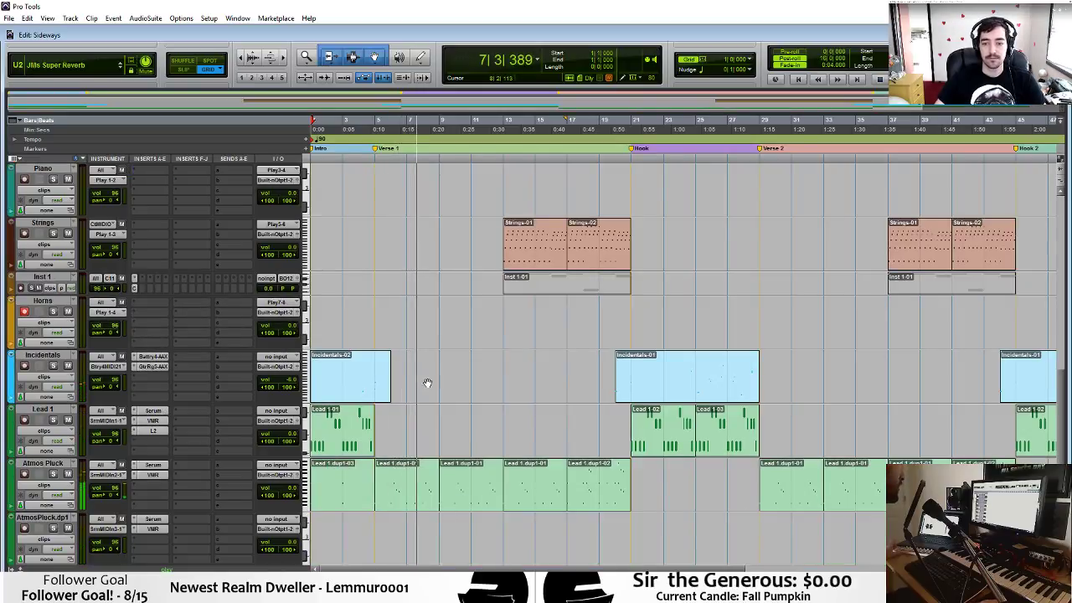
scroll(420, 386, down, 1)
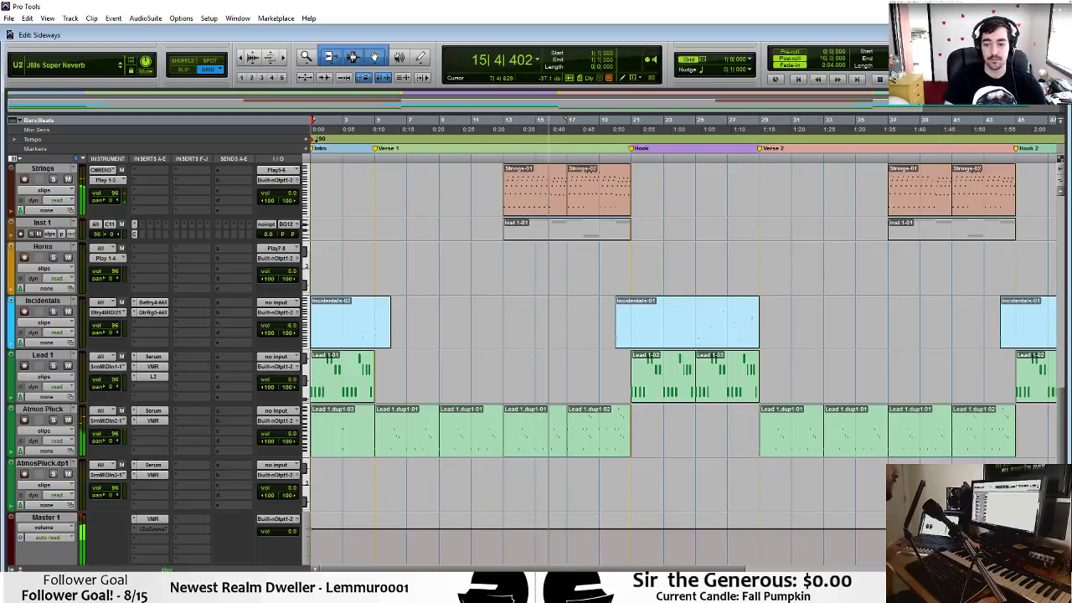
key(alt+Tab)
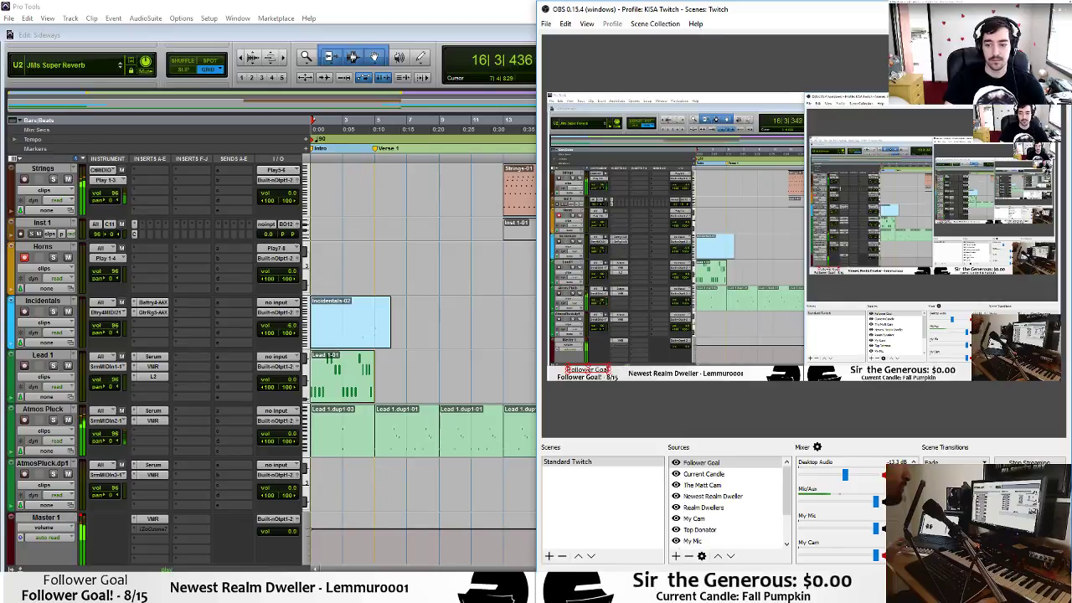
click(506, 10)
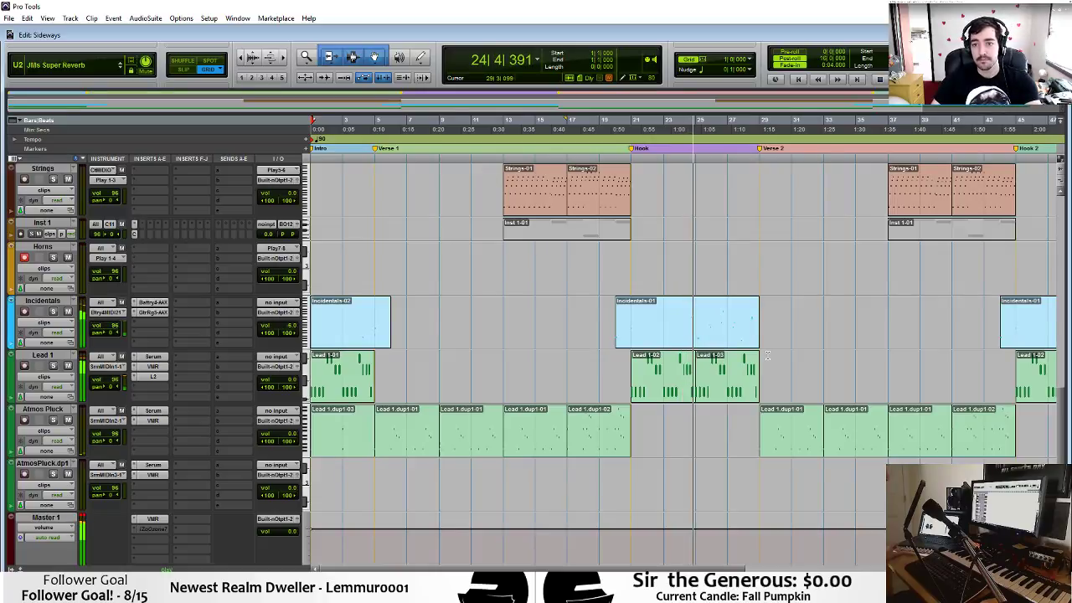
key(space)
Record a MIDI horn part on the Horns track across the hook, starting at bar 21.
scroll(647, 304, up, 10)
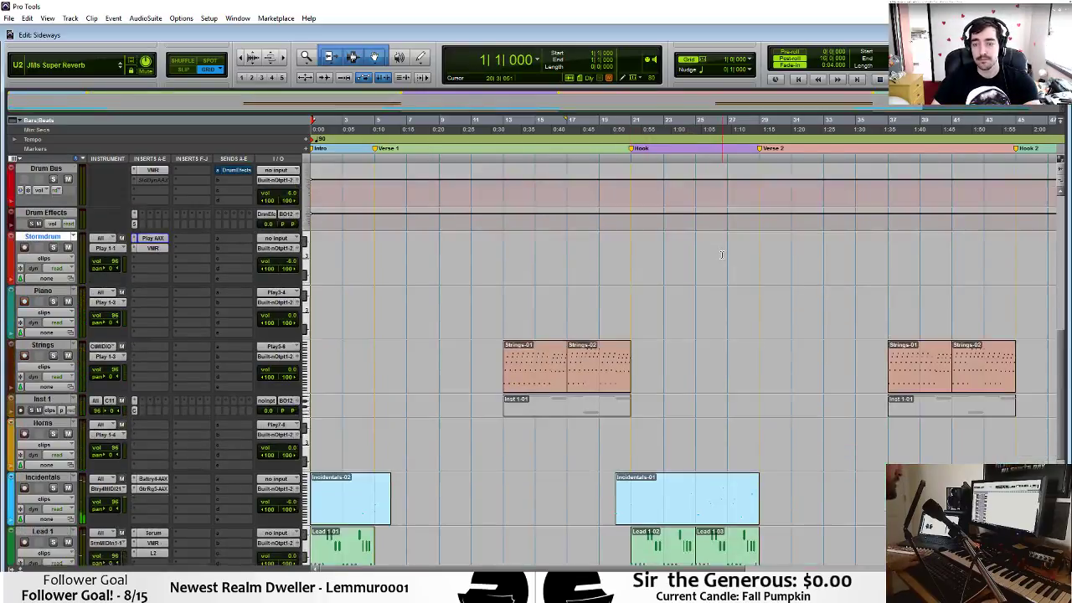
scroll(721, 255, down, 5)
key(ctrl+bracketleft)
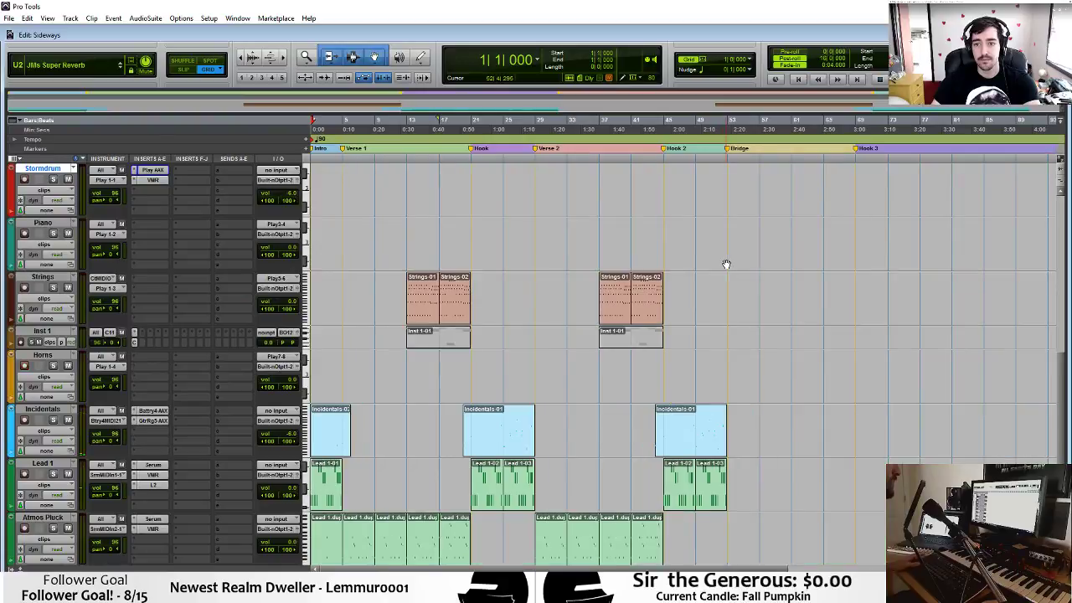
key(ctrl+bracketright)
scroll(638, 297, down, 2)
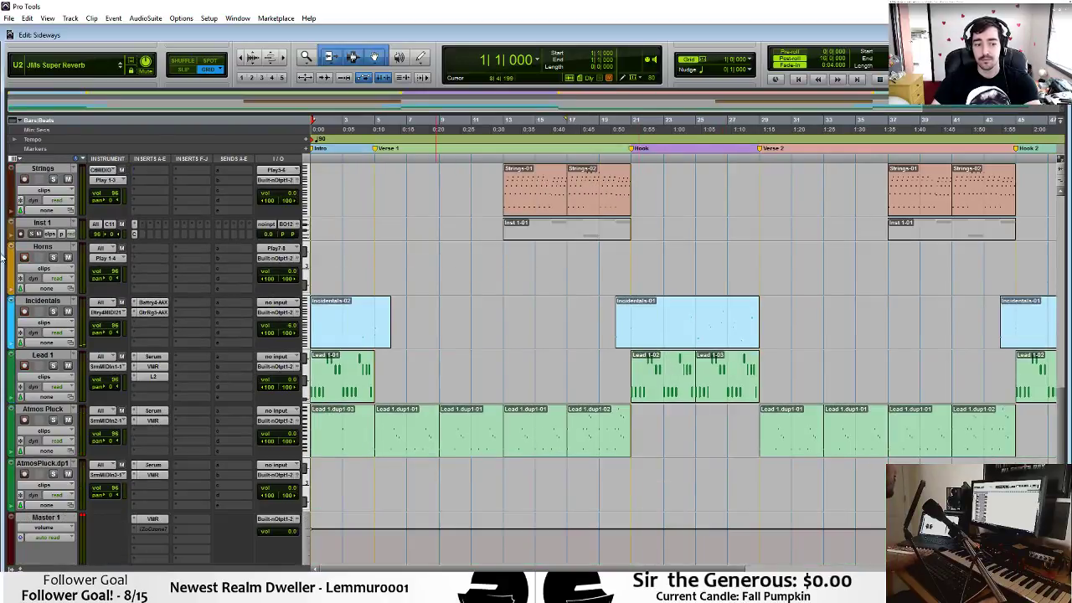
scroll(615, 294, up, 1)
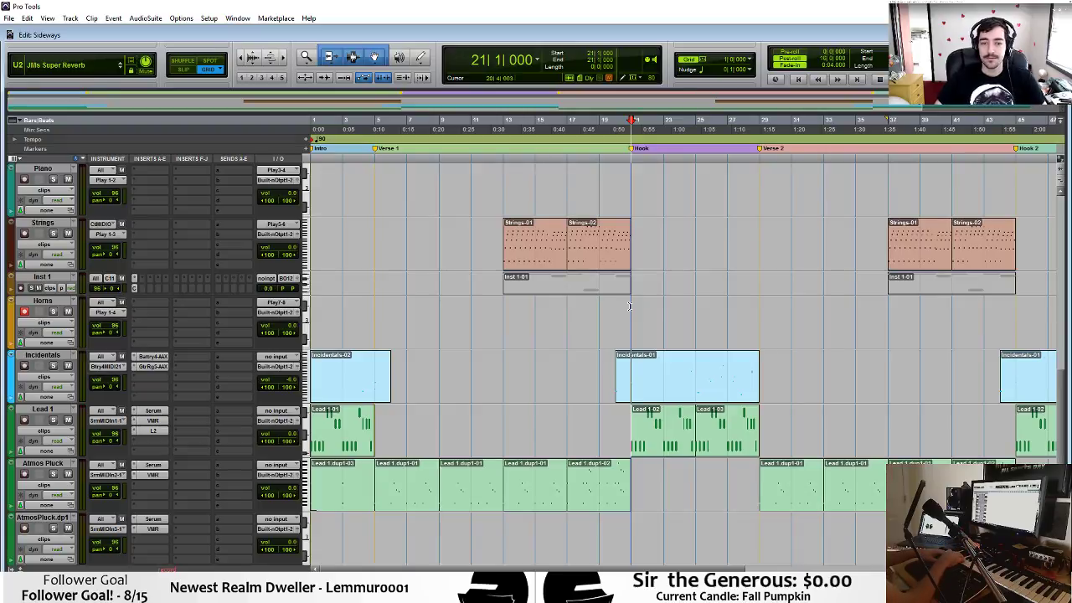
key(ctrl+space)
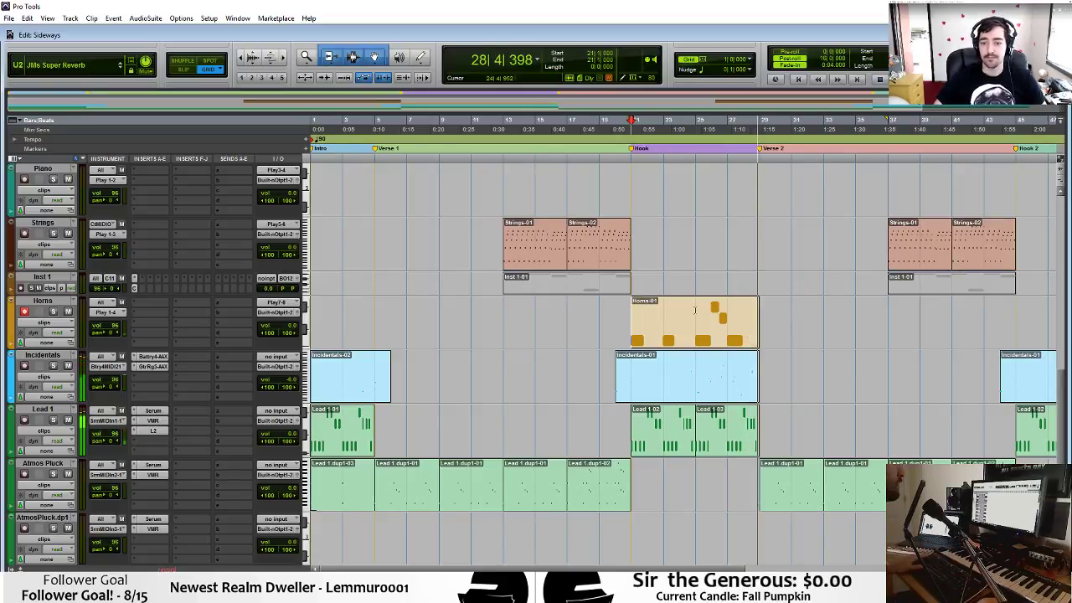
key(space)
Lengthen the last note of the second Horns clip so it ends exactly at bar 28.
double_click(732, 337)
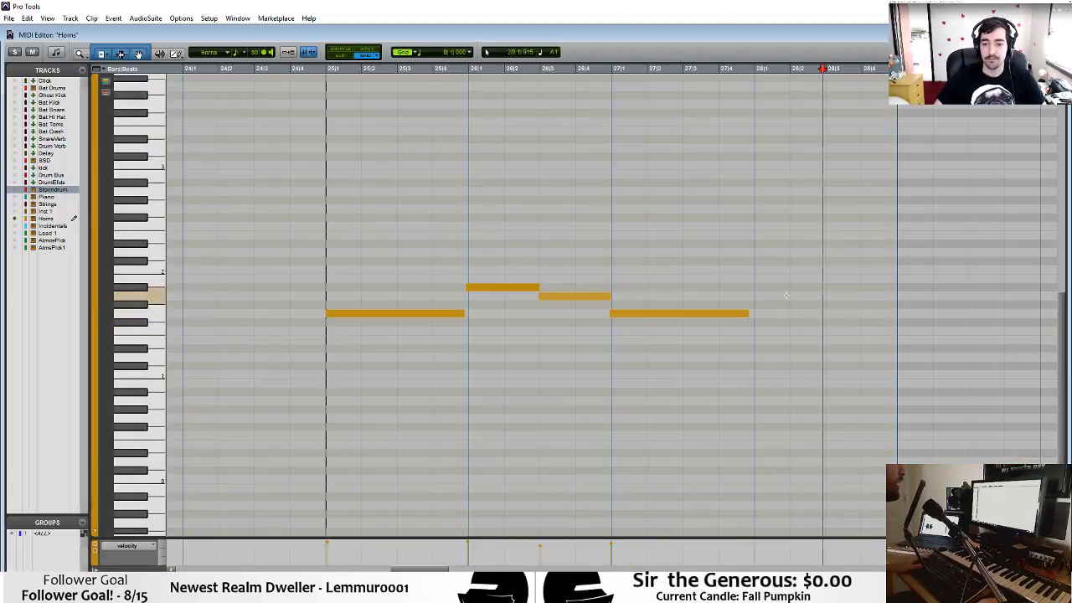
click(743, 315)
key(ctrl+w)
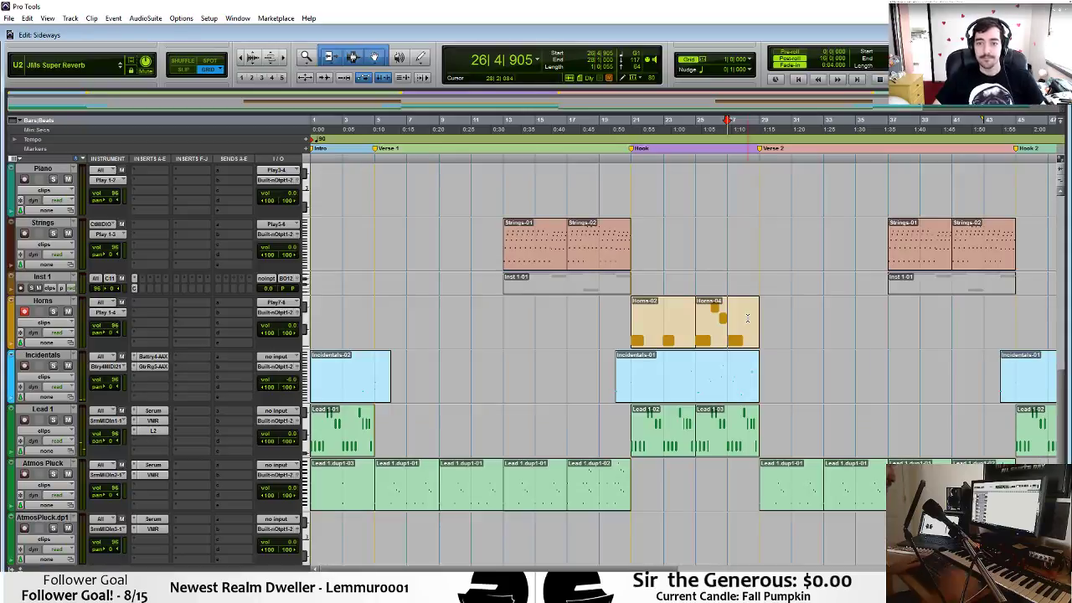
Add two one-beat notes to the second Horns clip: A#1 at bar 28 beat 1 and A1 at beat 2.
scroll(684, 318, up, 2)
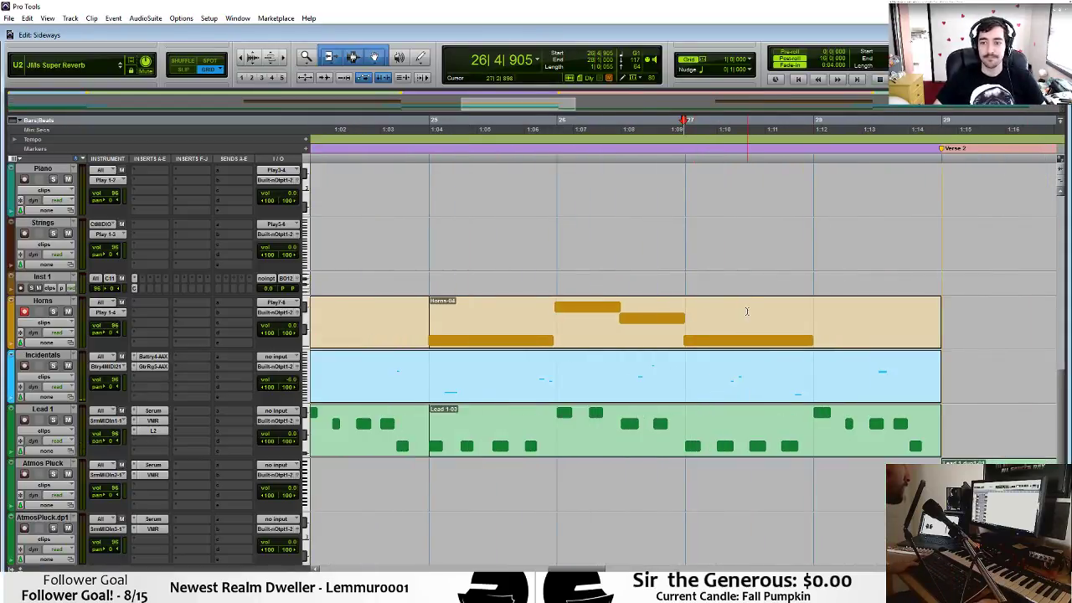
scroll(741, 329, down, 1)
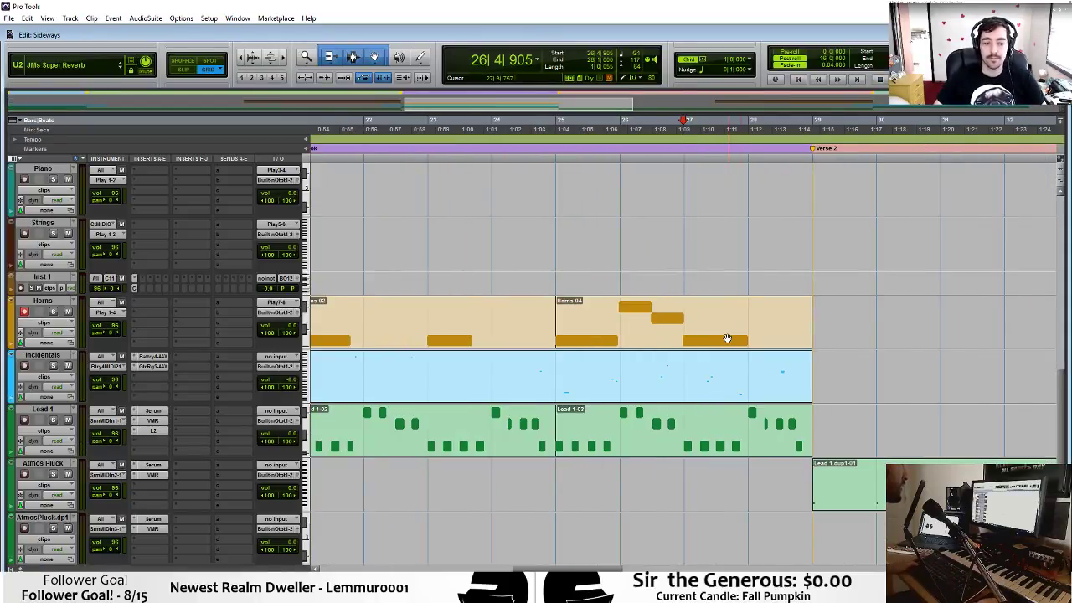
double_click(727, 338)
click(487, 287)
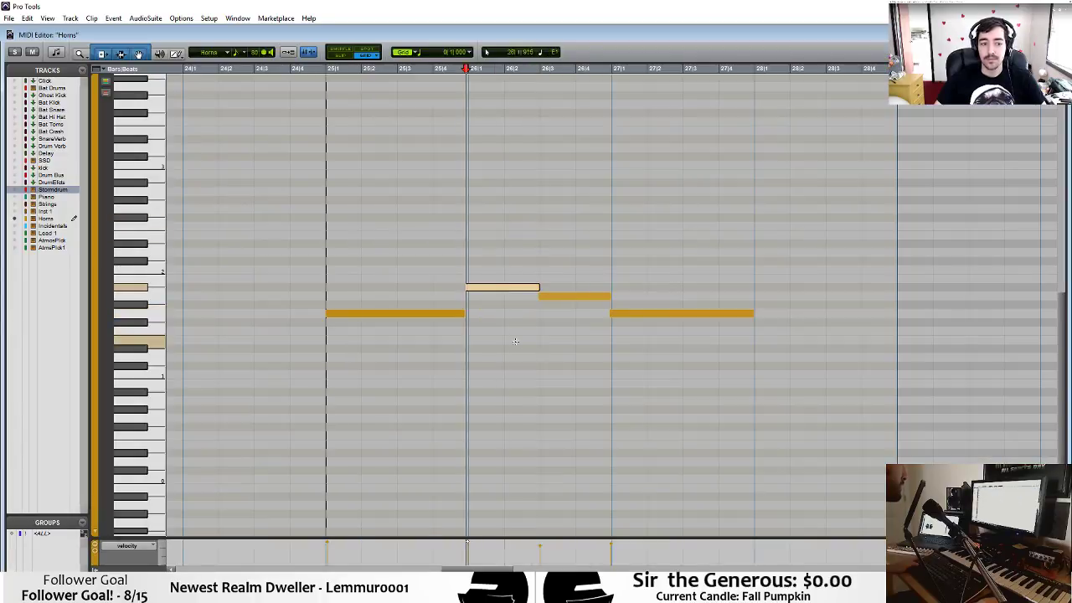
drag(492, 292, 799, 289)
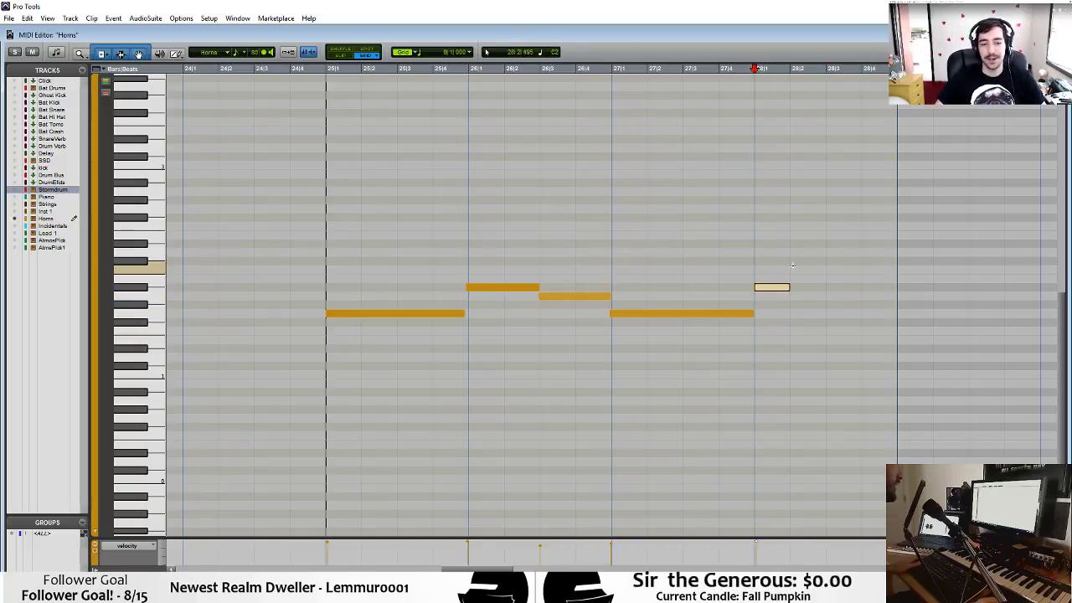
drag(774, 293, 825, 298)
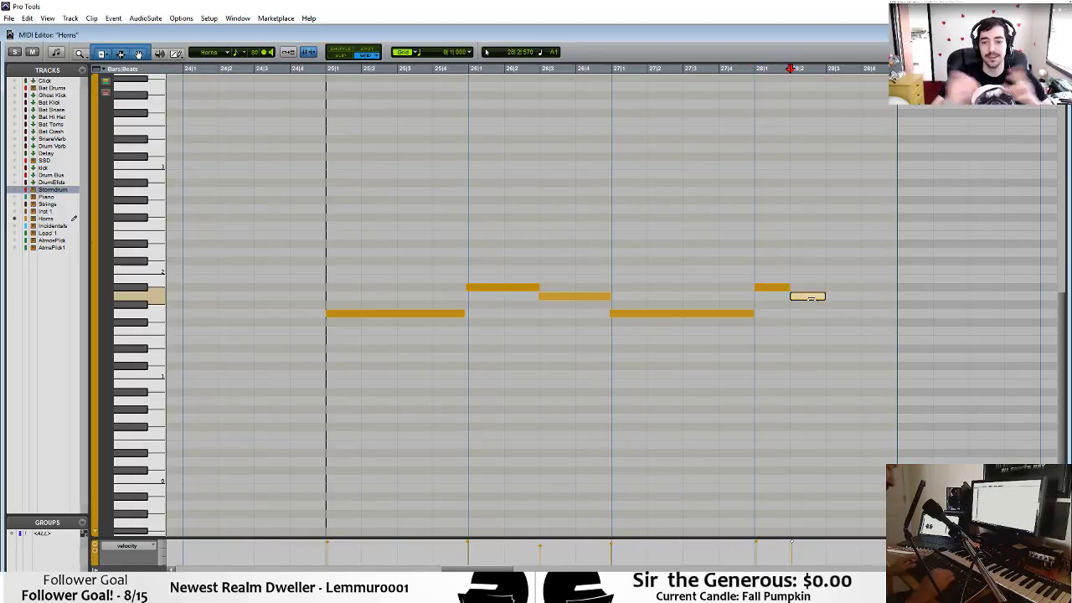
key(ctrl+equal)
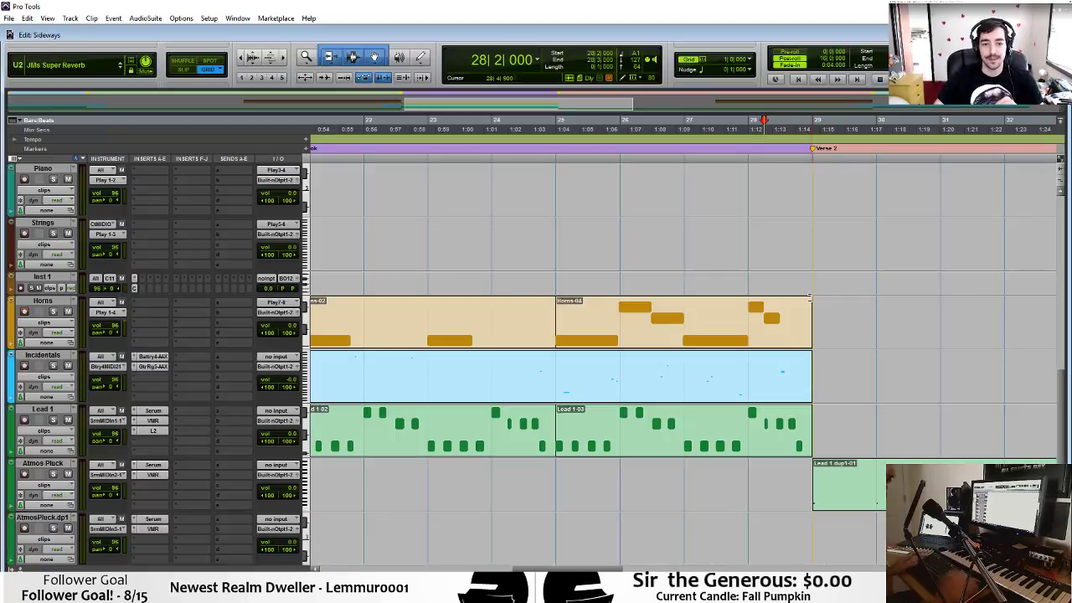
Extend the A1 note in bar 28 to two beats and add a G1 note at beat 4.
double_click(761, 342)
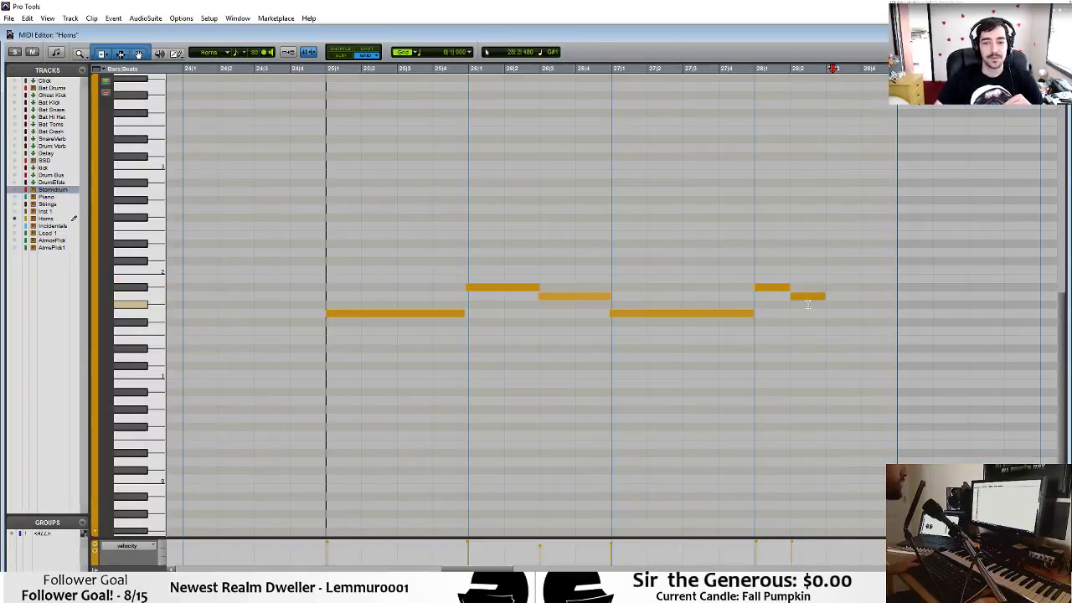
drag(818, 300, 806, 296)
click(864, 313)
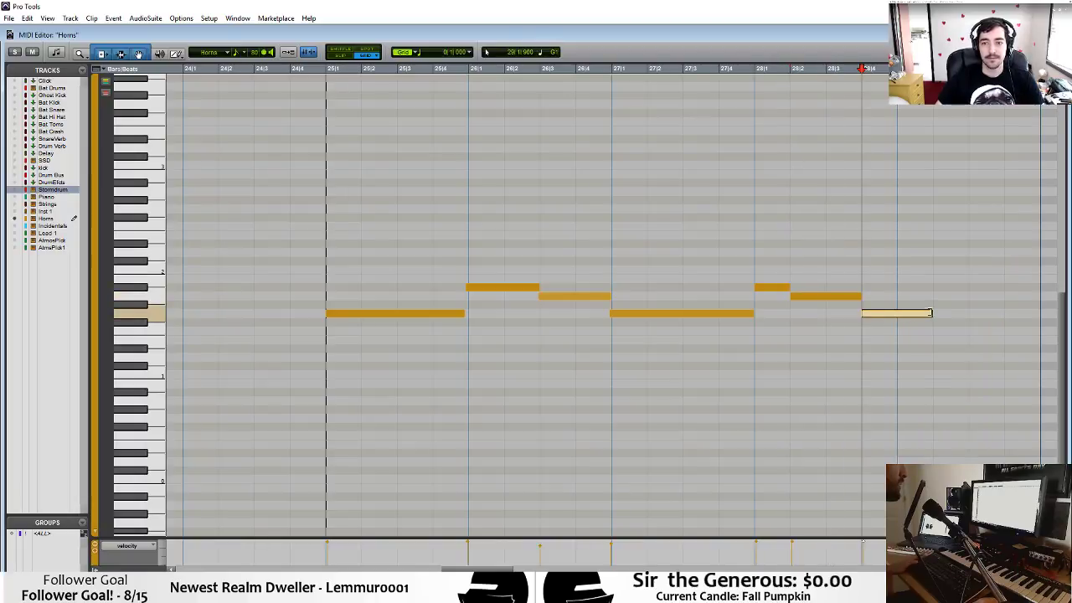
key(ctrl+w)
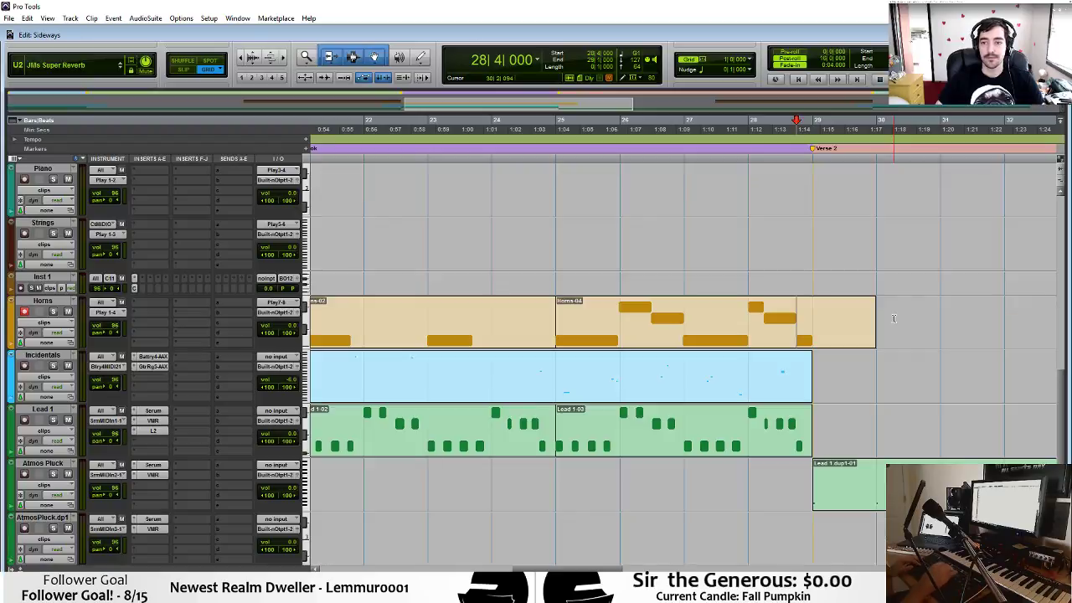
Trim the end of the second Horns clip back to bar 29 and play the hook from bar 20.
drag(870, 319, 813, 319)
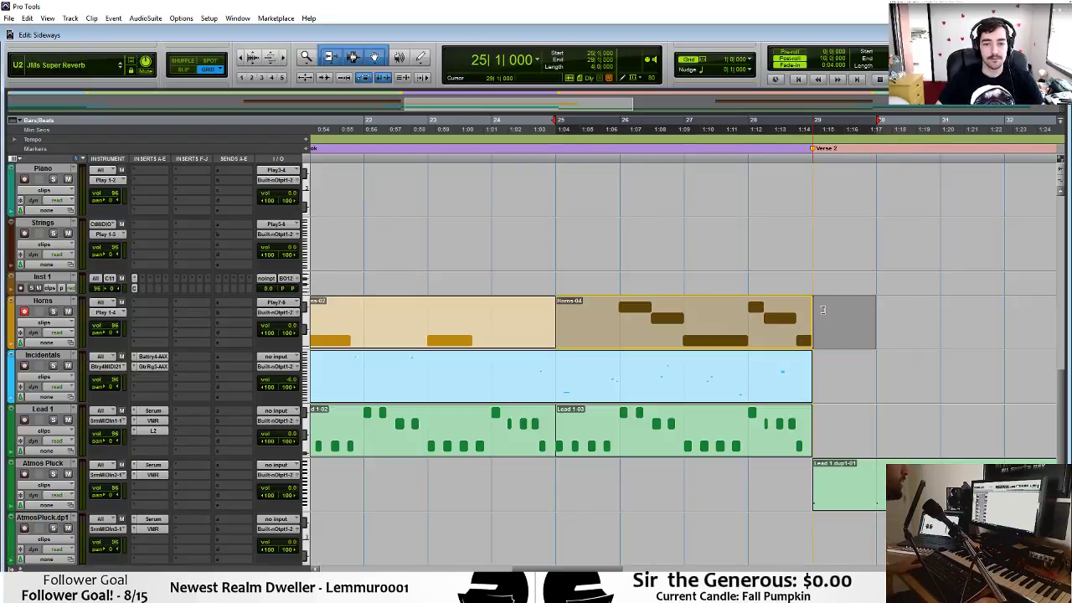
key(r)
click(473, 306)
key(space)
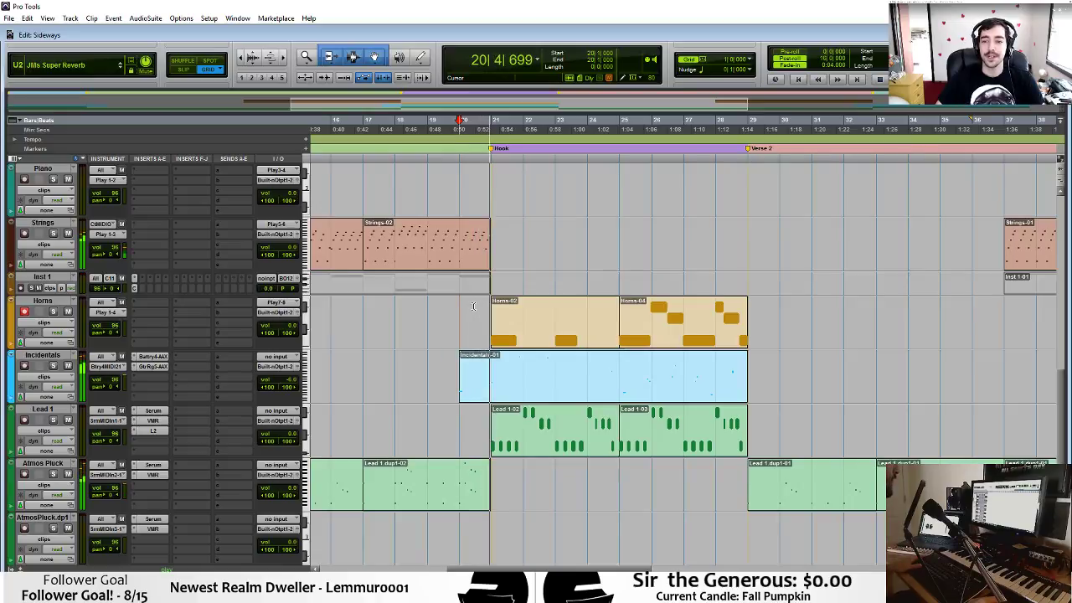
key(space)
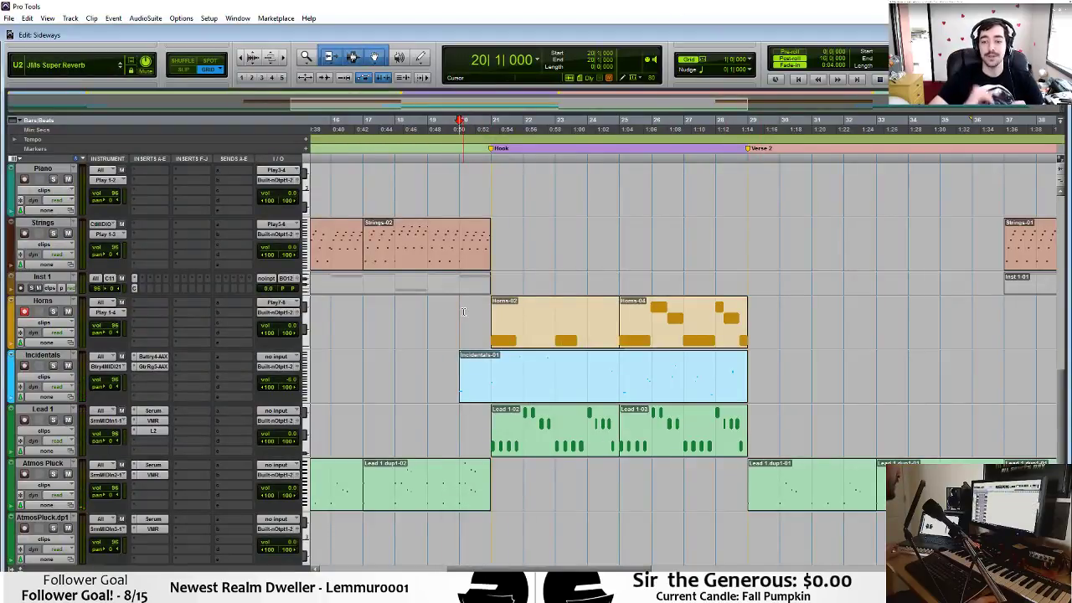
Recolor the Delay track dark red to match the Snare Verb and Drum Verb tracks.
scroll(462, 311, down, 5)
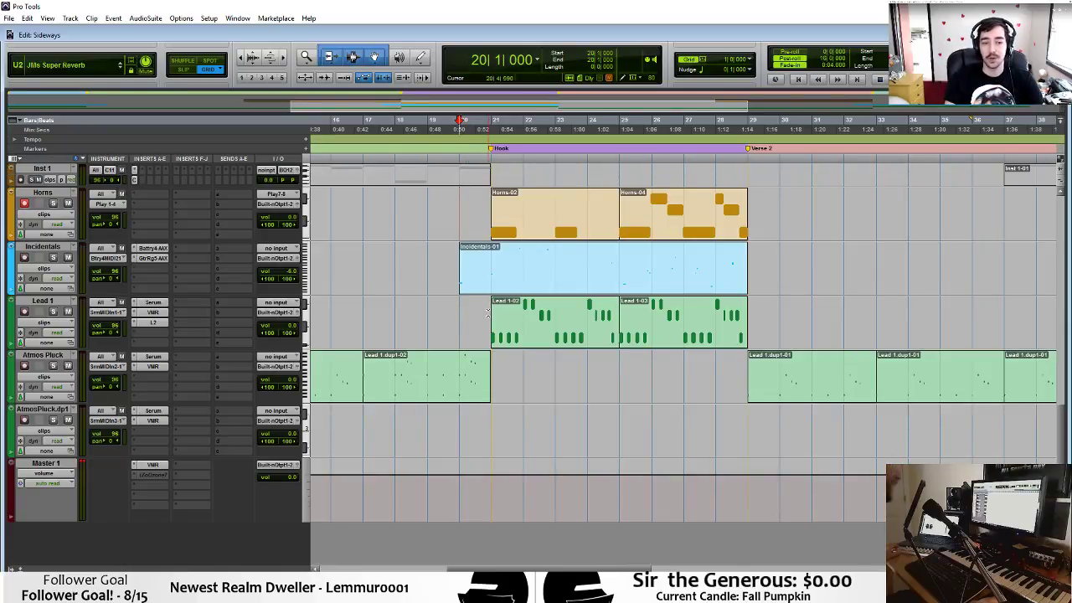
scroll(487, 315, up, 5)
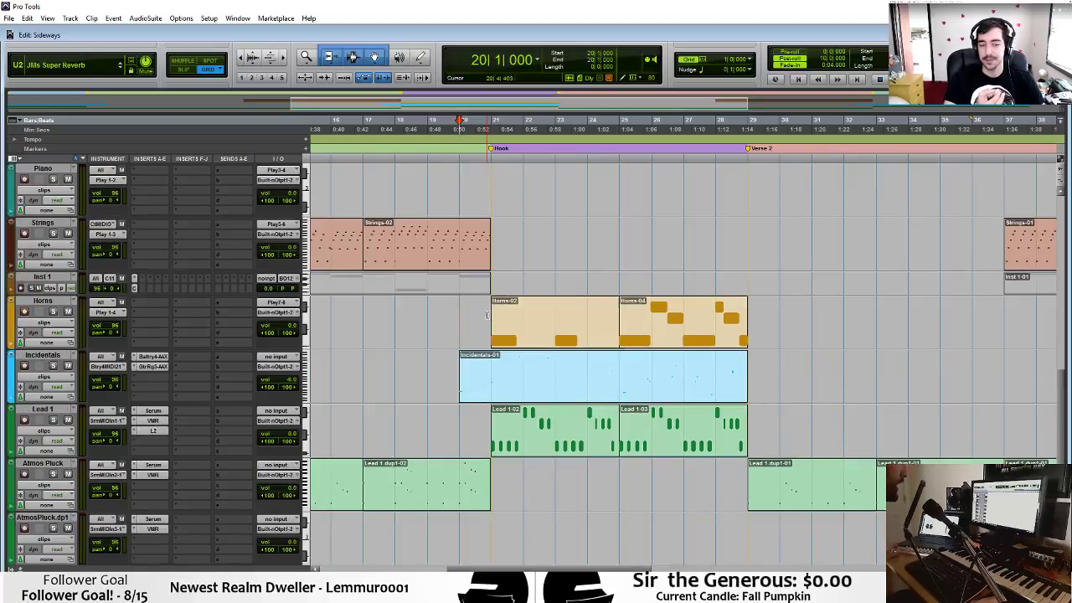
scroll(487, 315, up, 20)
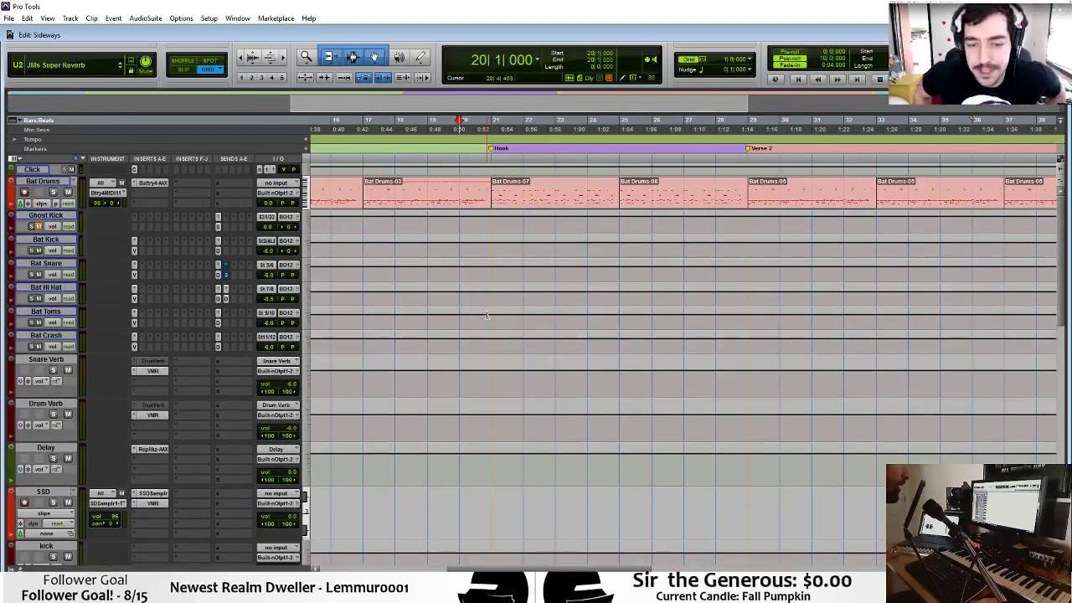
scroll(505, 281, down, 1)
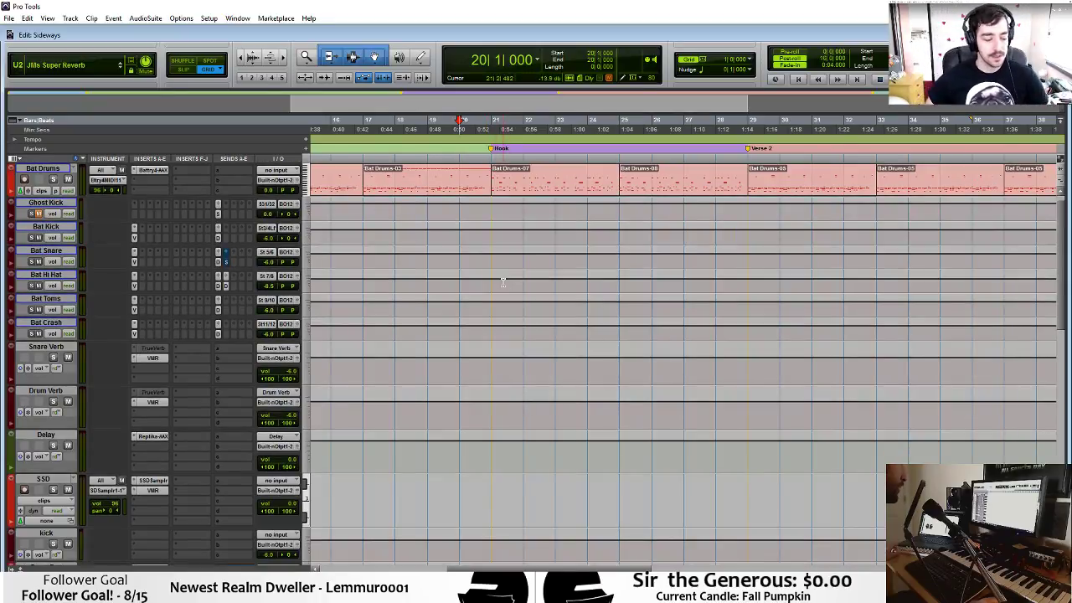
scroll(502, 282, up, 1)
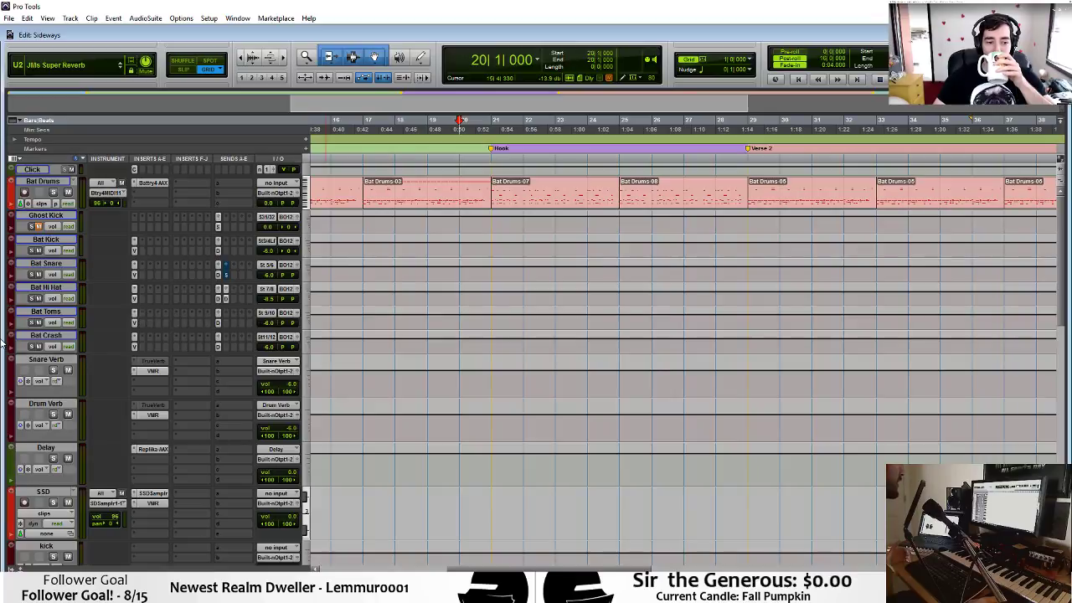
click(17, 463)
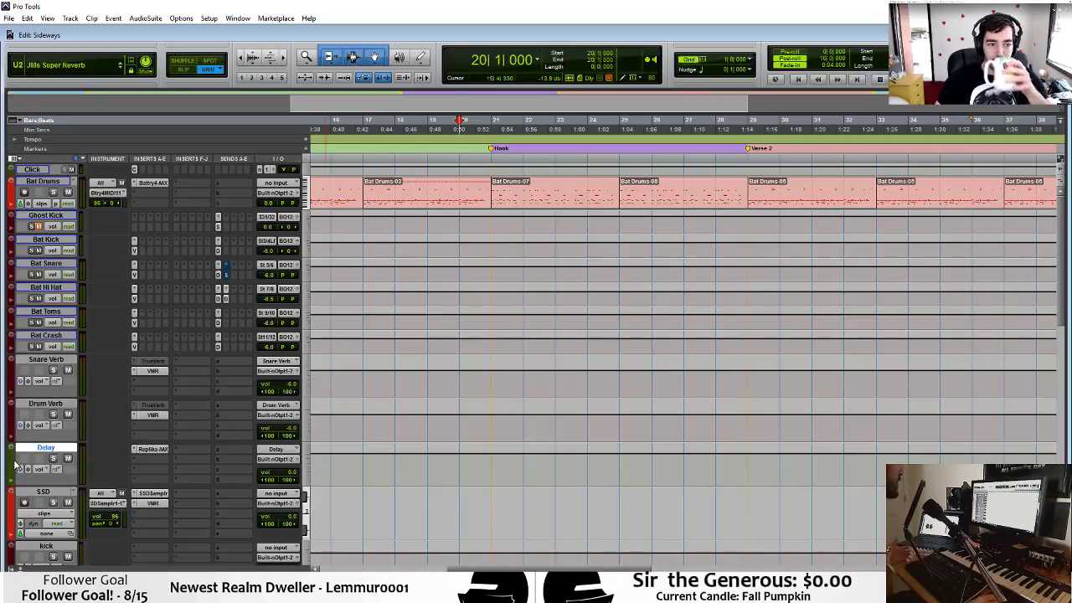
scroll(20, 456, down, 5)
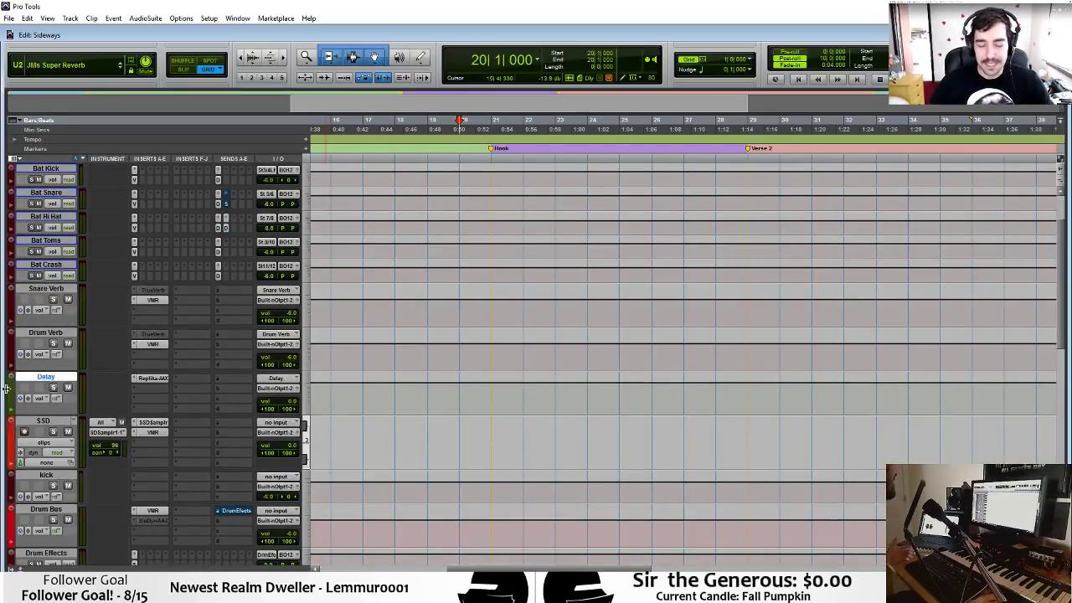
double_click(10, 398)
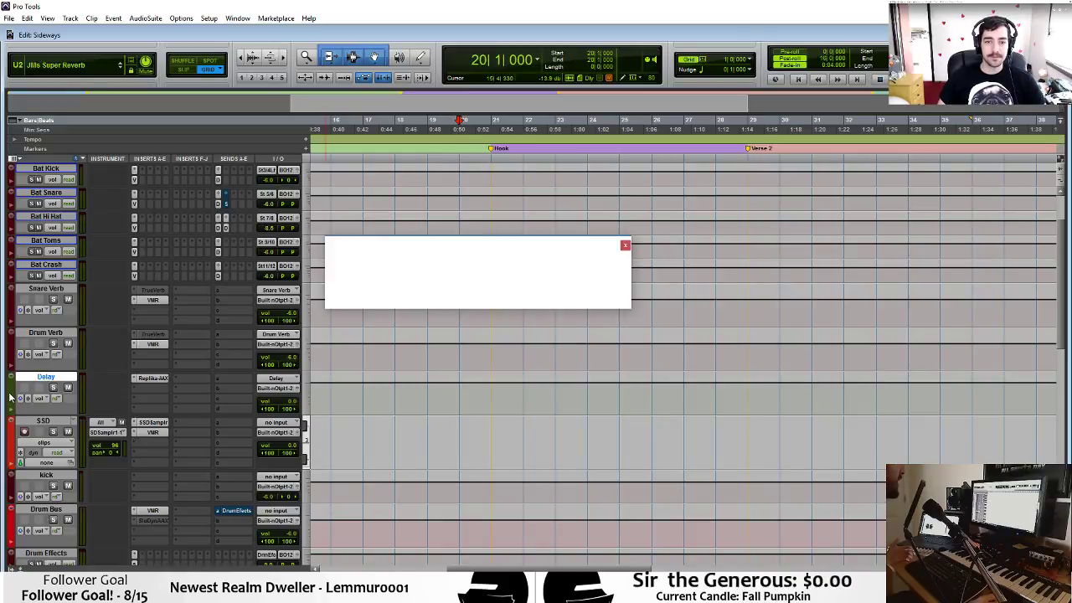
click(625, 245)
scroll(83, 285, up, 5)
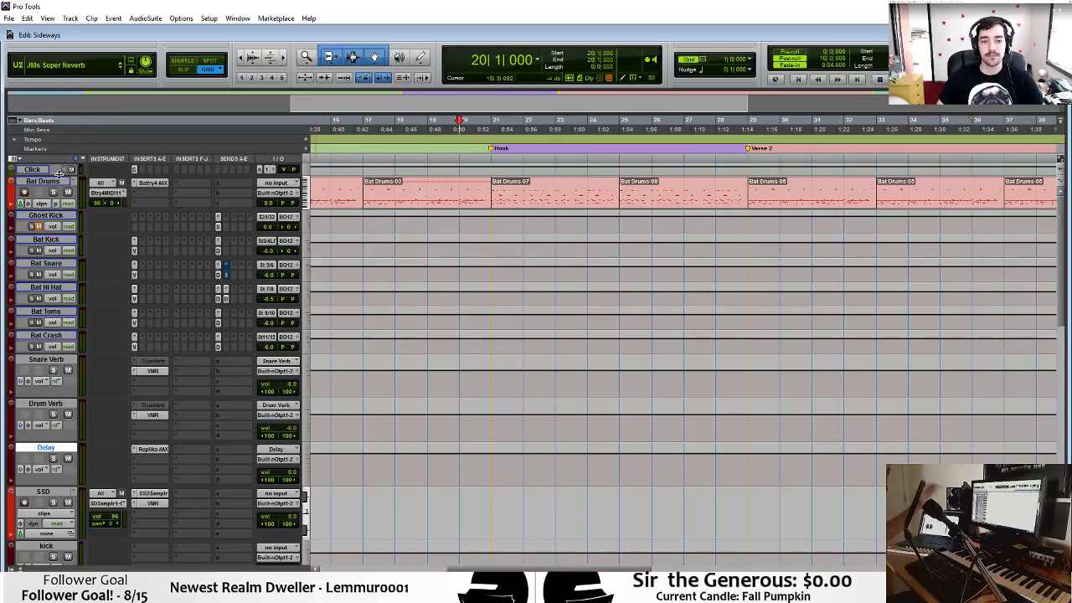
scroll(52, 318, down, 15)
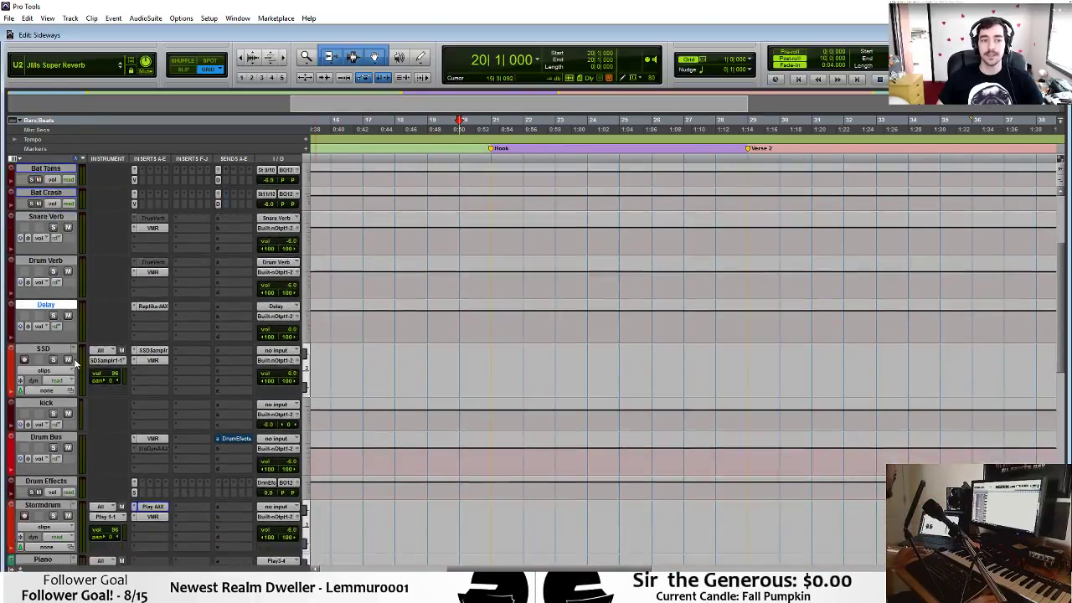
scroll(11, 268, down, 10)
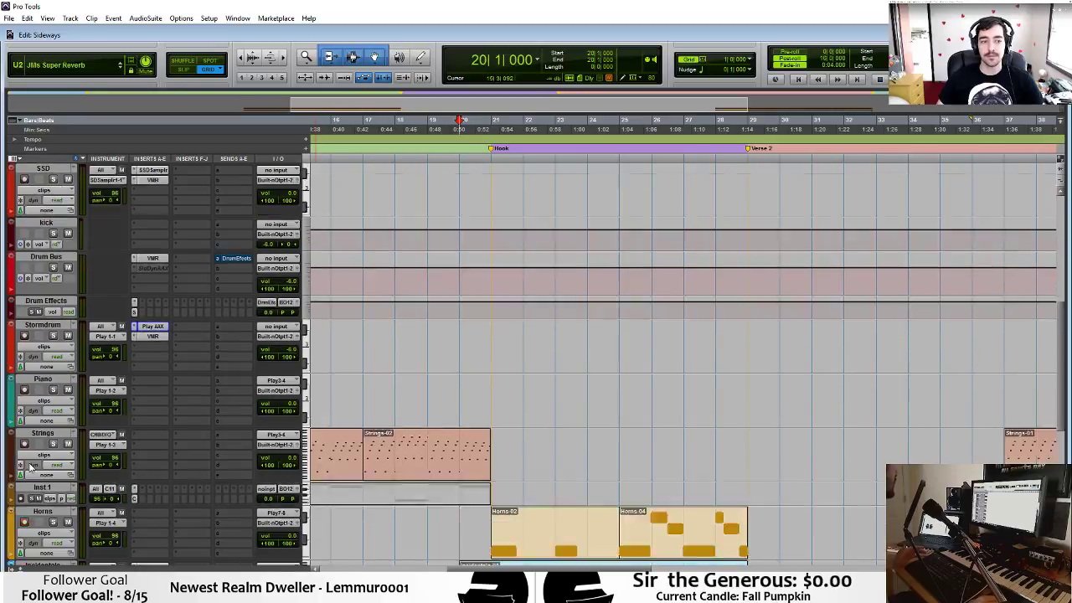
Check the color assignments of the Piano, Strings, Horns and Incidentals tracks without altering them.
double_click(12, 263)
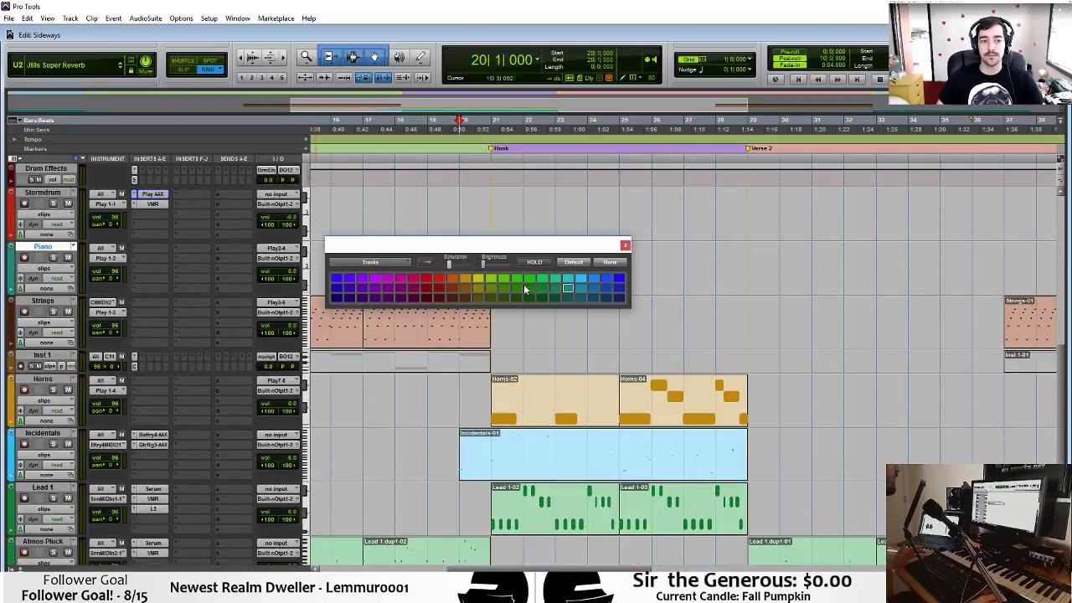
click(624, 244)
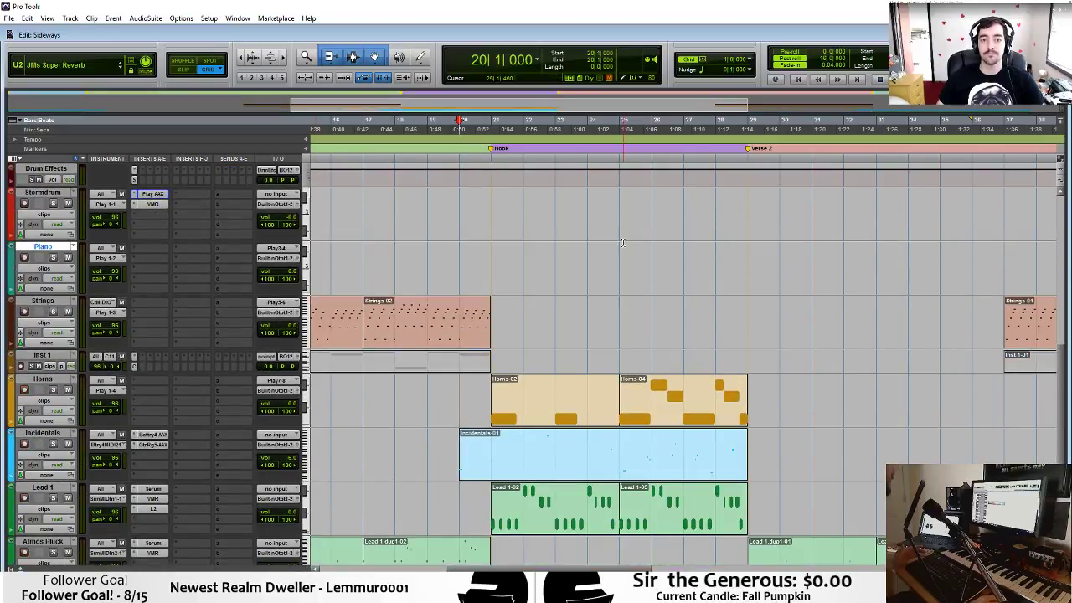
double_click(12, 314)
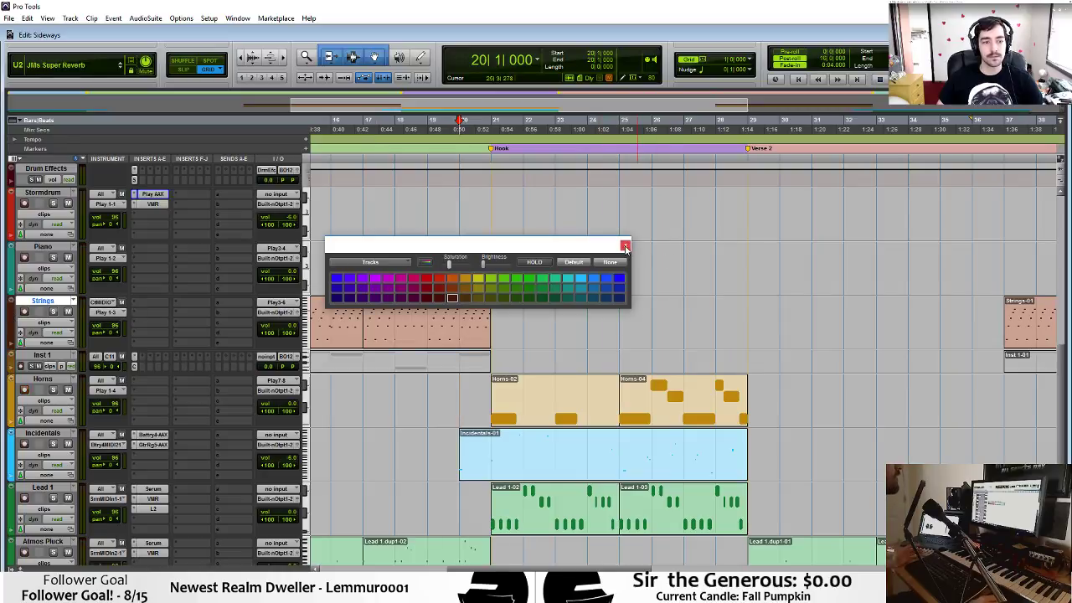
click(625, 246)
scroll(17, 276, down, 2)
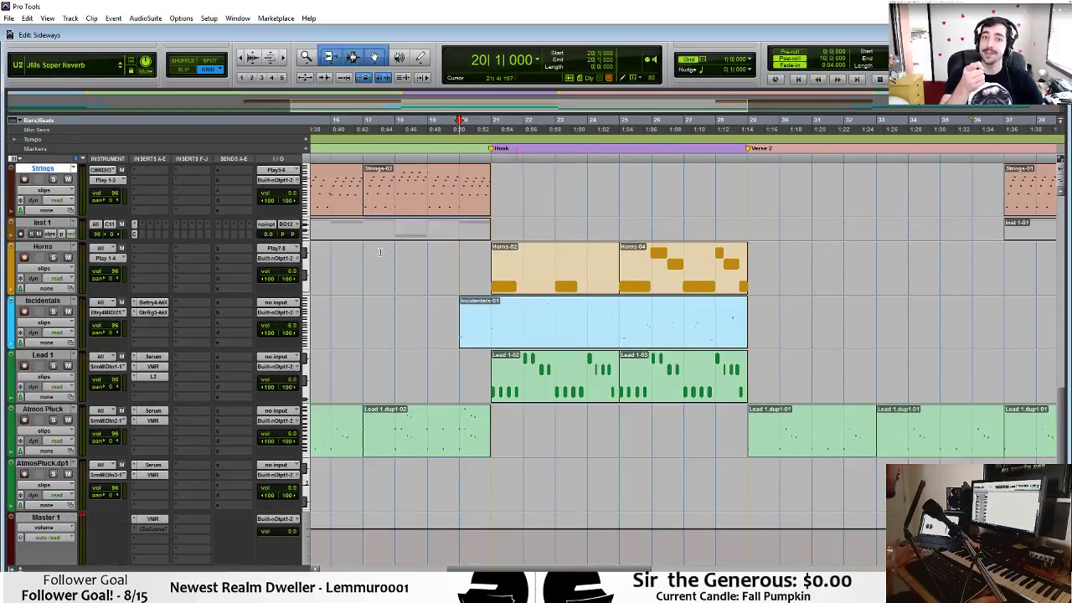
double_click(12, 269)
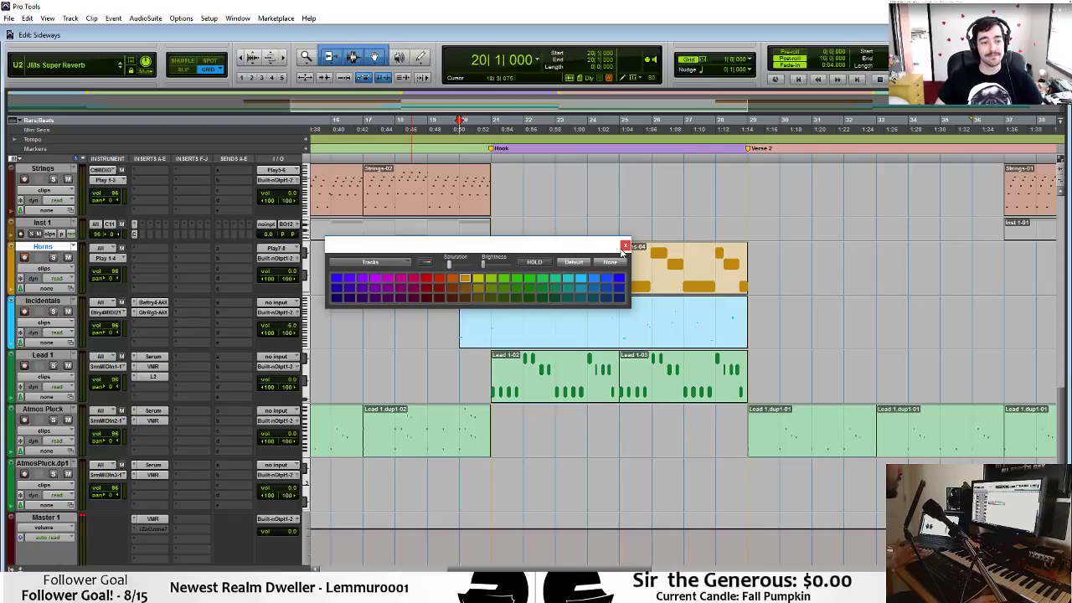
click(625, 246)
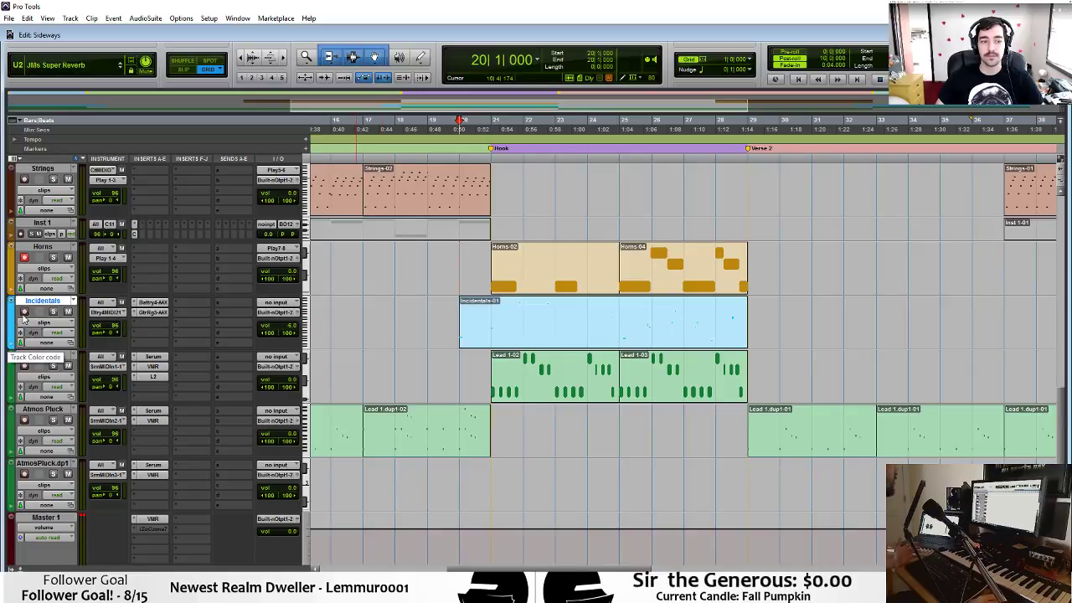
scroll(494, 283, down, 2)
scroll(494, 288, down, 1)
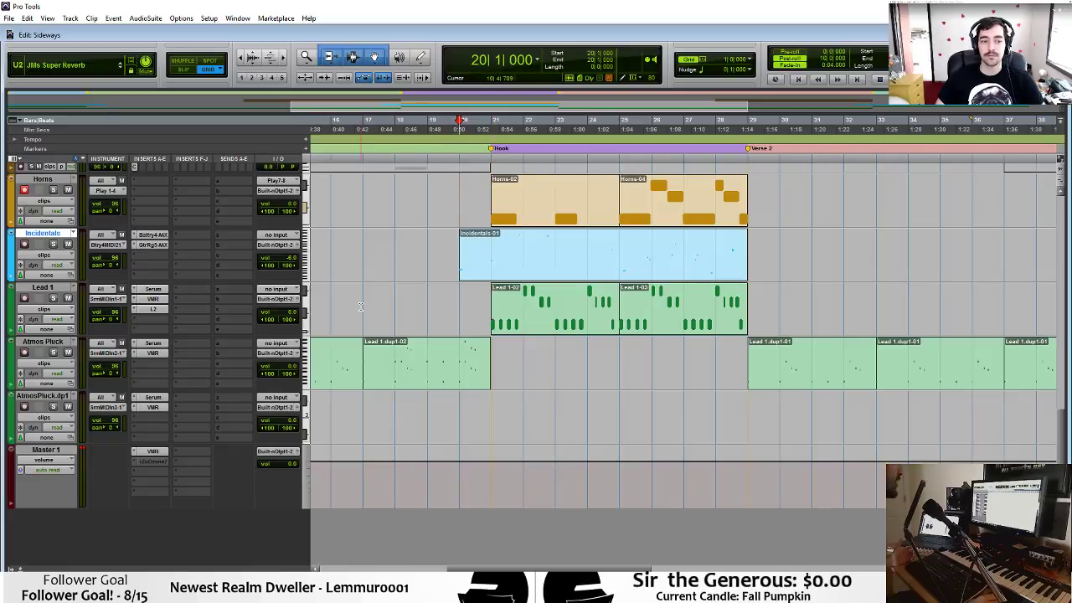
Try a darker olive green on the Atmos Pluck track and return it to the medium green of Lead 1.
click(10, 370)
scroll(279, 372, up, 5)
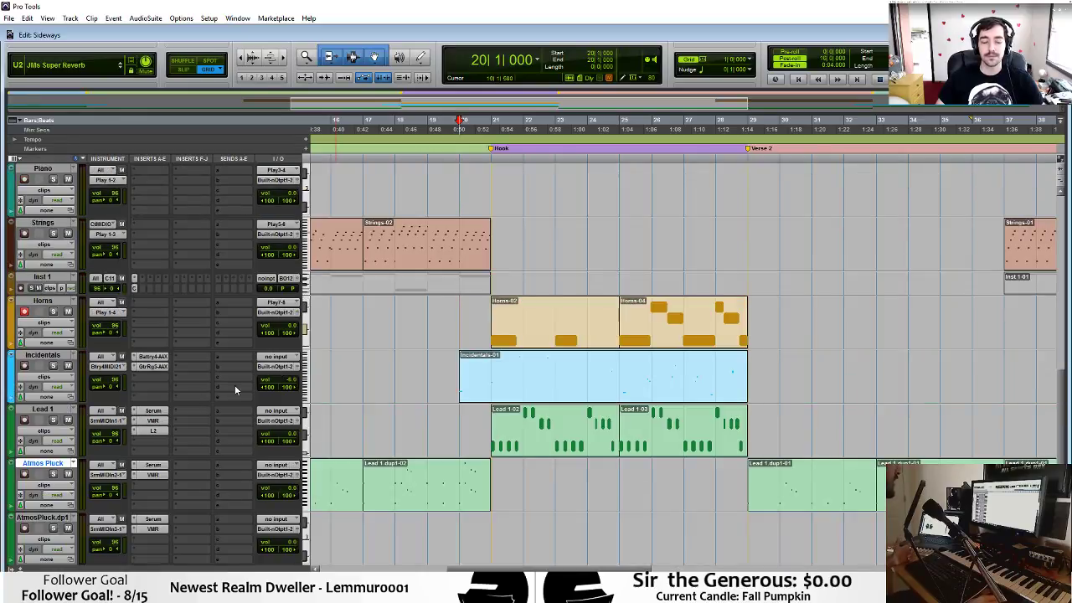
scroll(278, 372, down, 2)
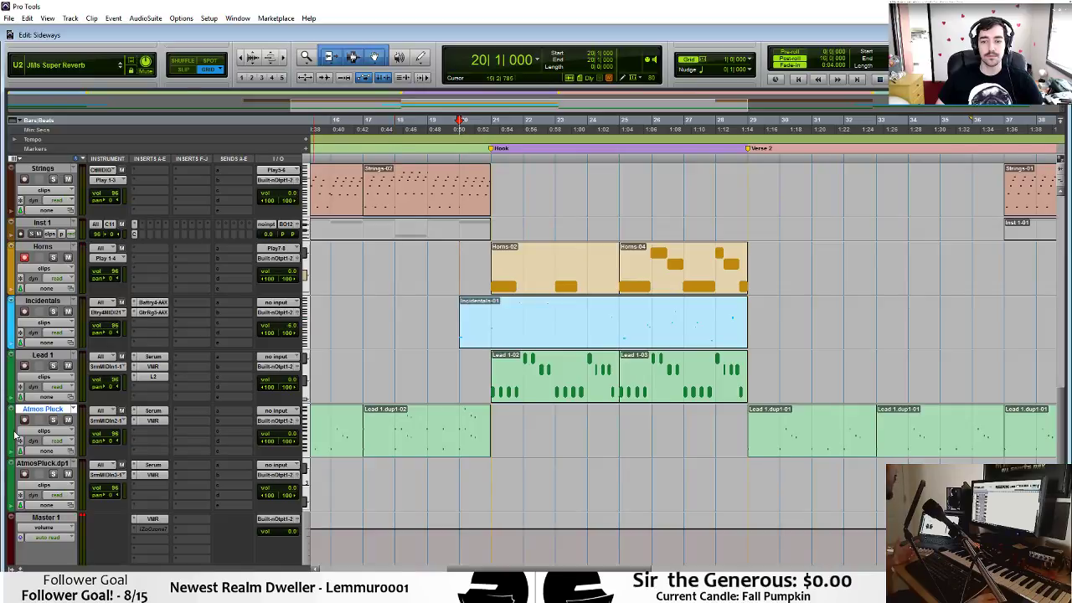
double_click(17, 436)
click(516, 300)
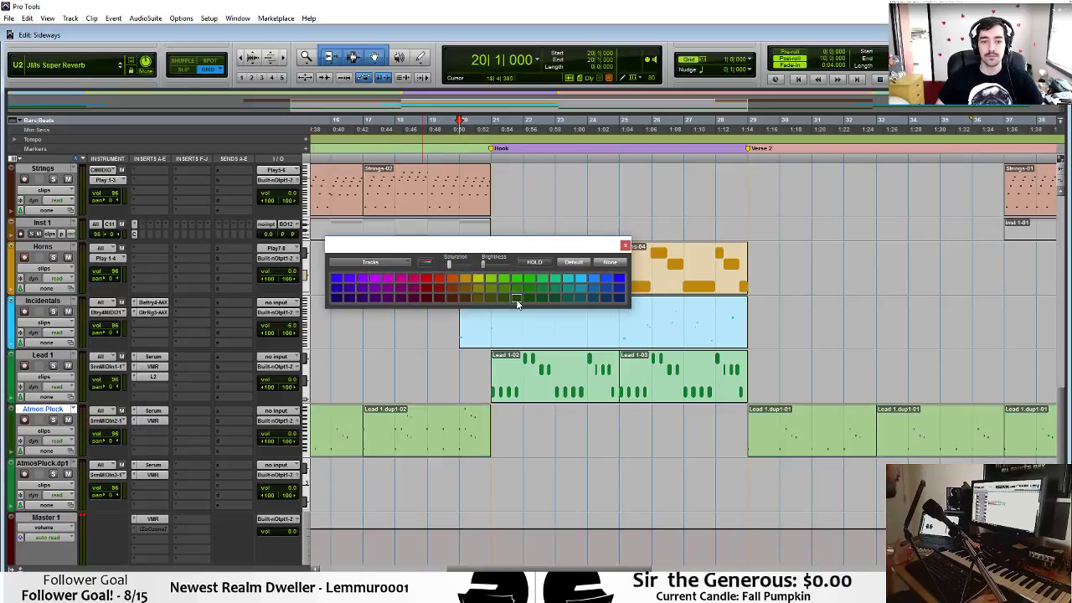
click(541, 289)
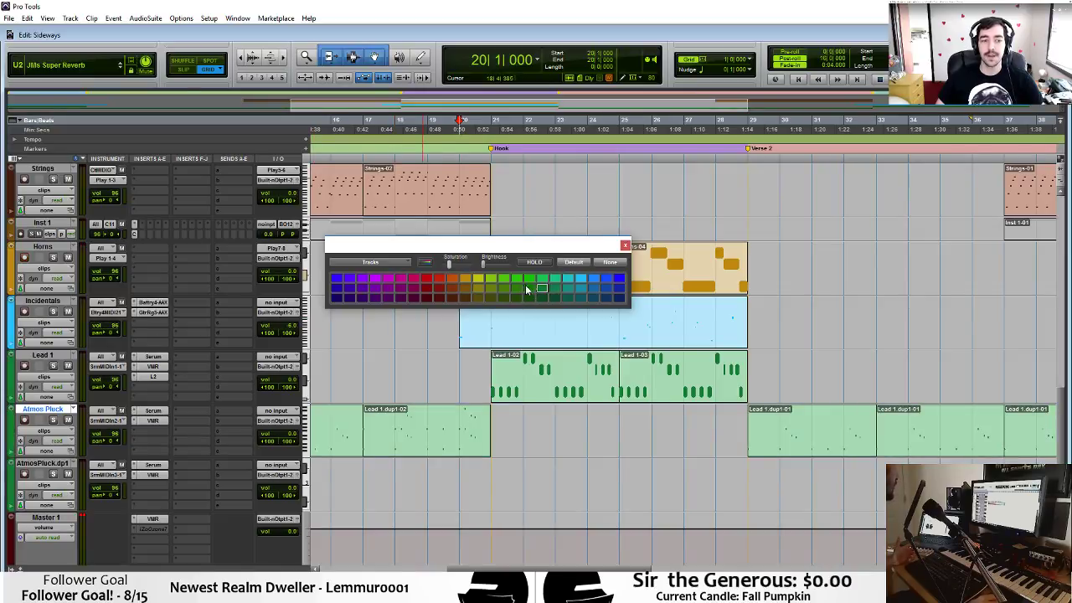
click(624, 244)
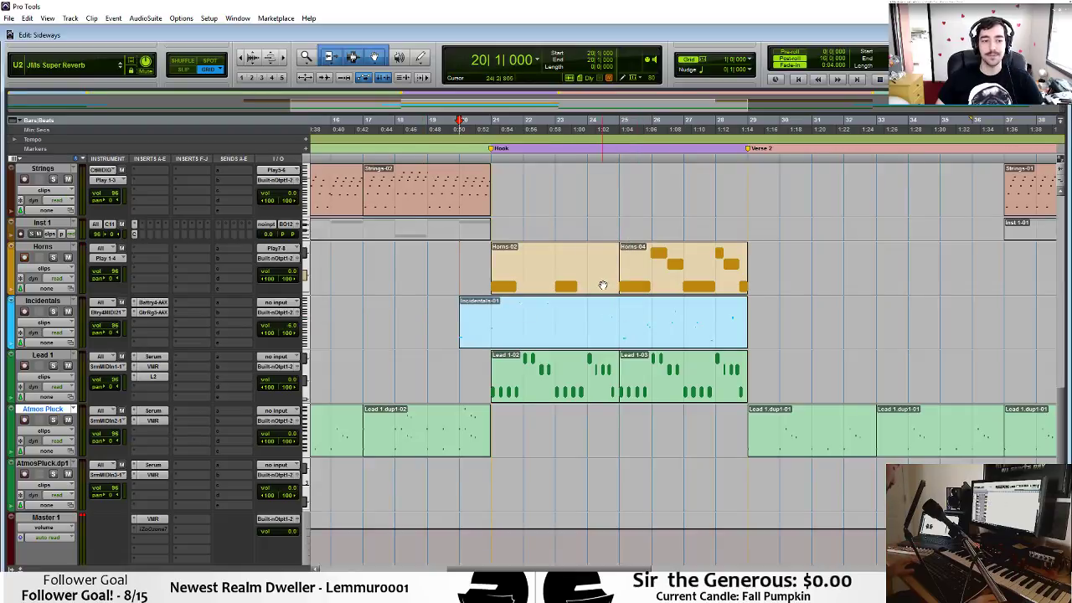
Examine the arrangement from the Intro to the Bridge across the drum, strings, horns and synth tracks.
scroll(600, 355, down, 3)
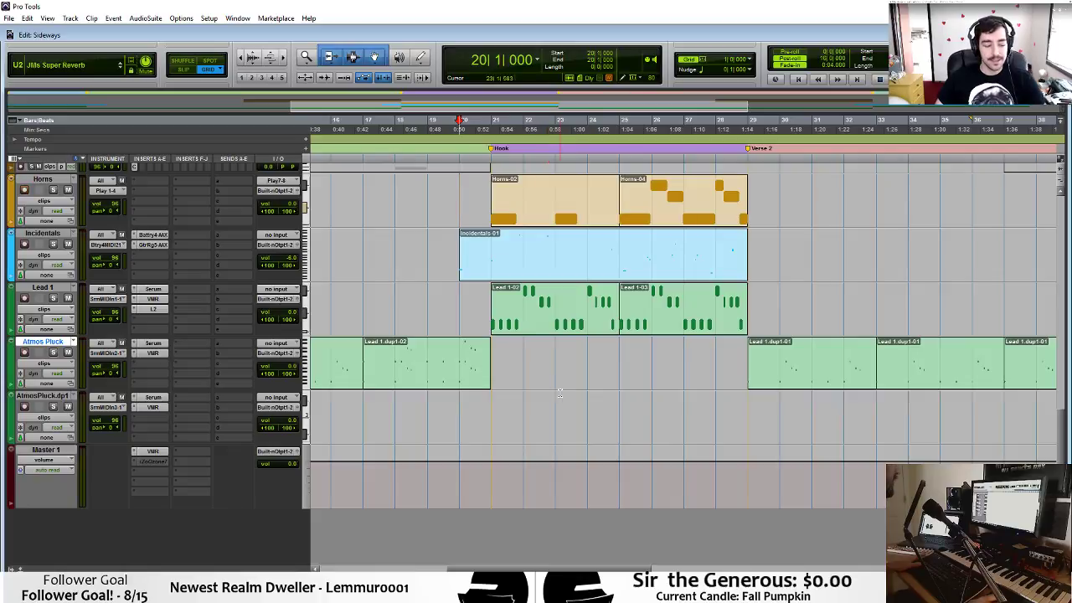
scroll(559, 391, up, 3)
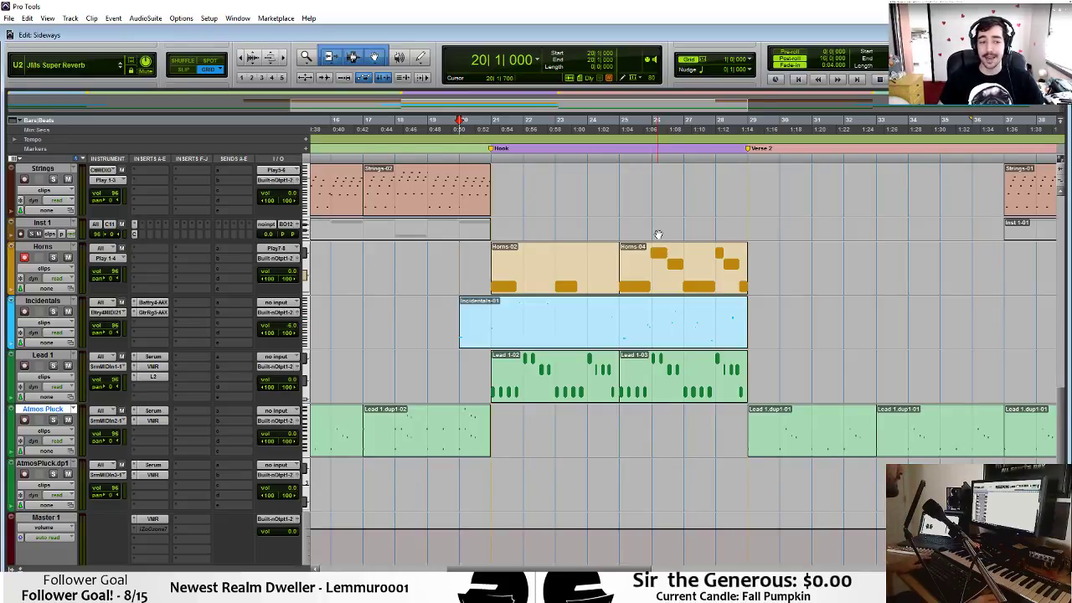
key(r)
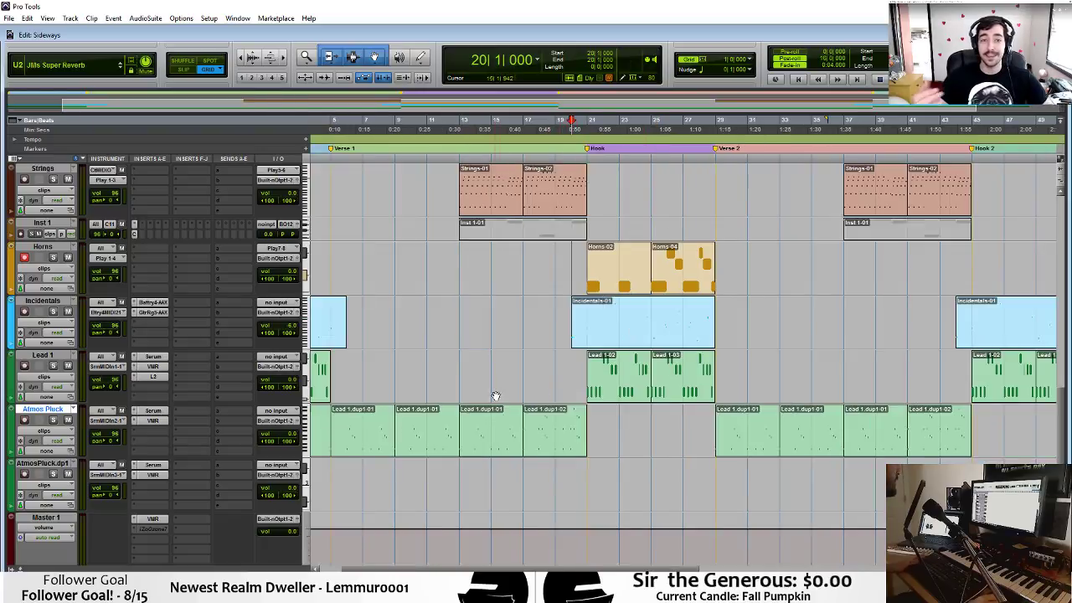
key(t)
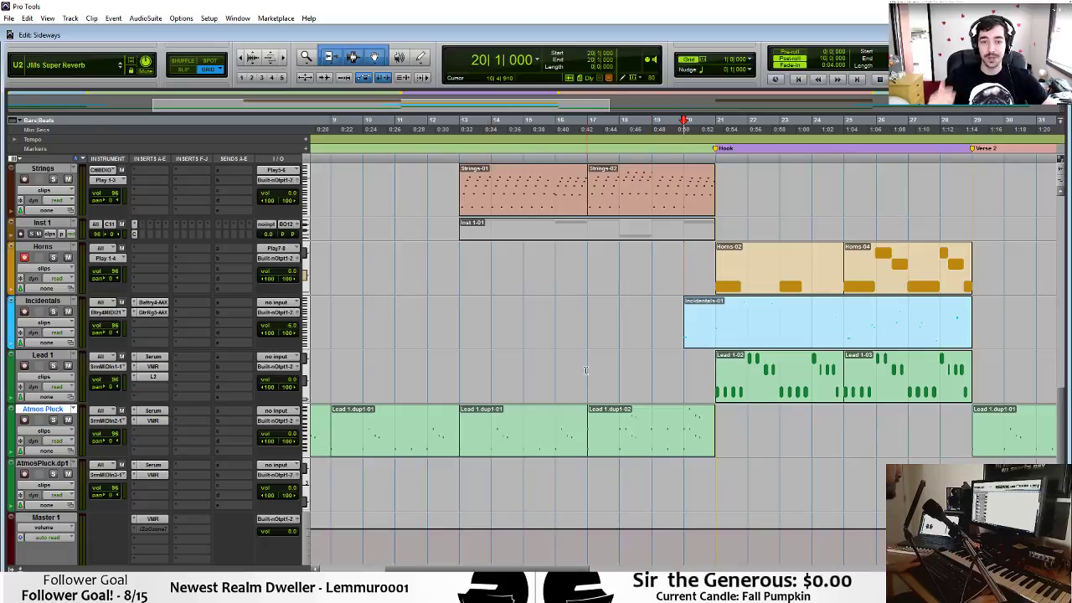
key(r)
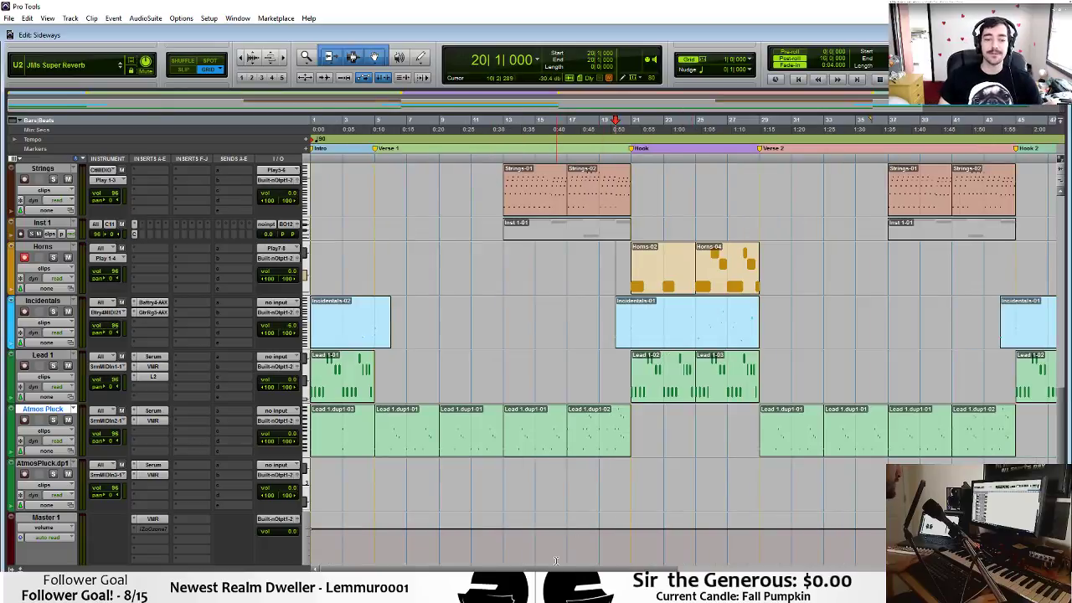
scroll(586, 502, right, 4)
scroll(663, 424, up, 6)
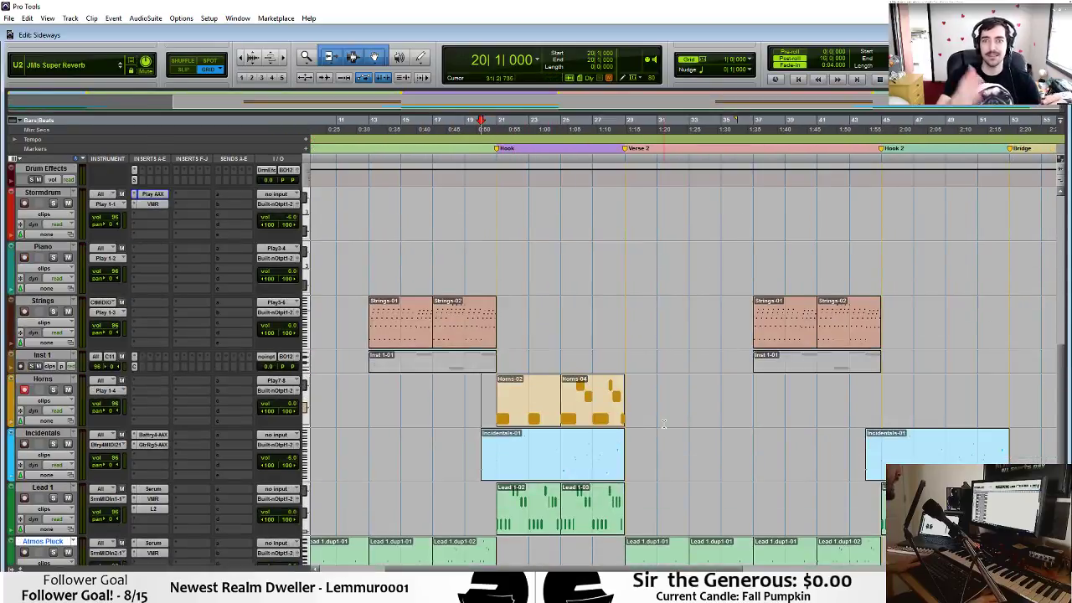
scroll(663, 425, down, 5)
scroll(619, 385, up, 5)
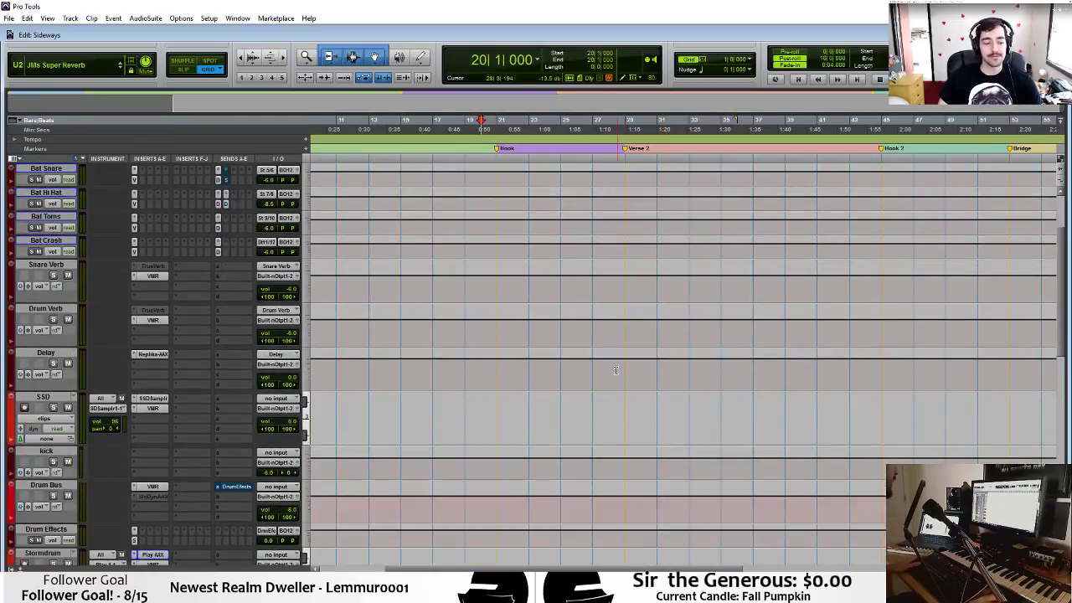
scroll(607, 372, down, 2)
scroll(607, 372, down, 5)
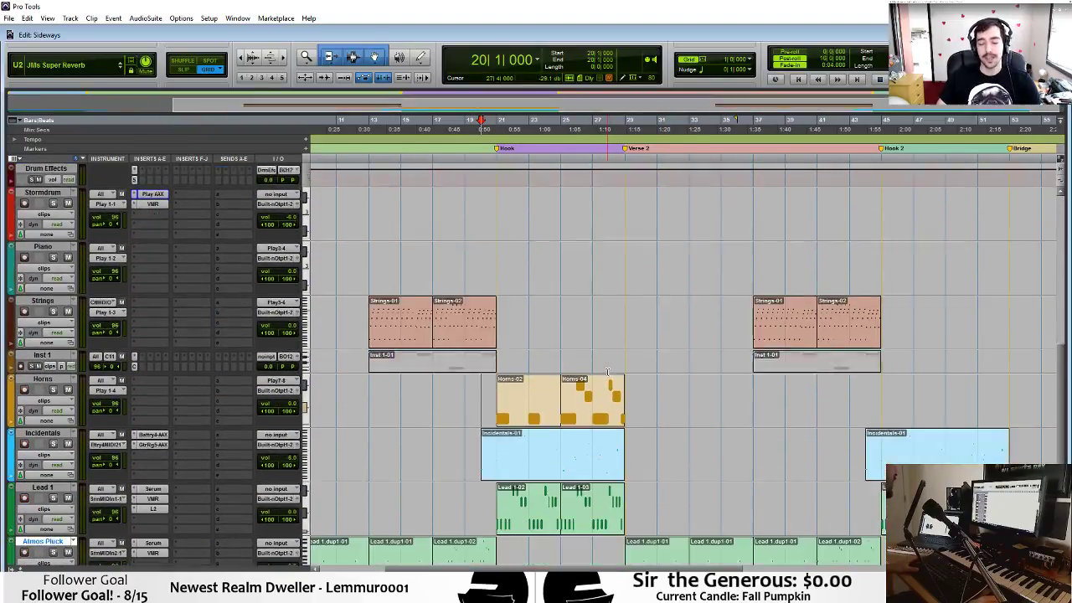
Play the transition into the hook from bar 19.
click(468, 309)
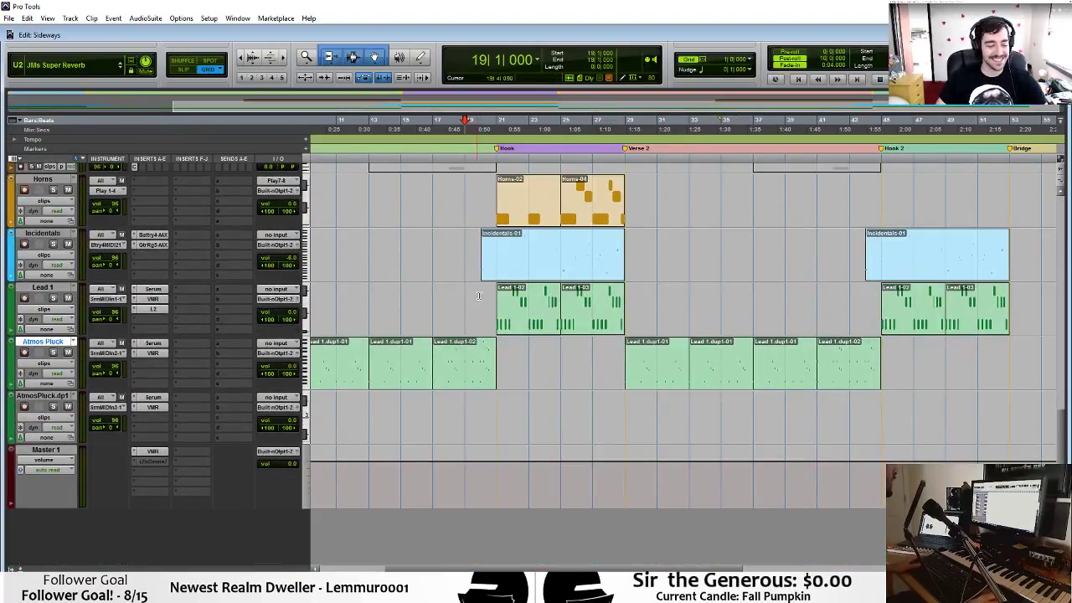
scroll(144, 297, up, 2)
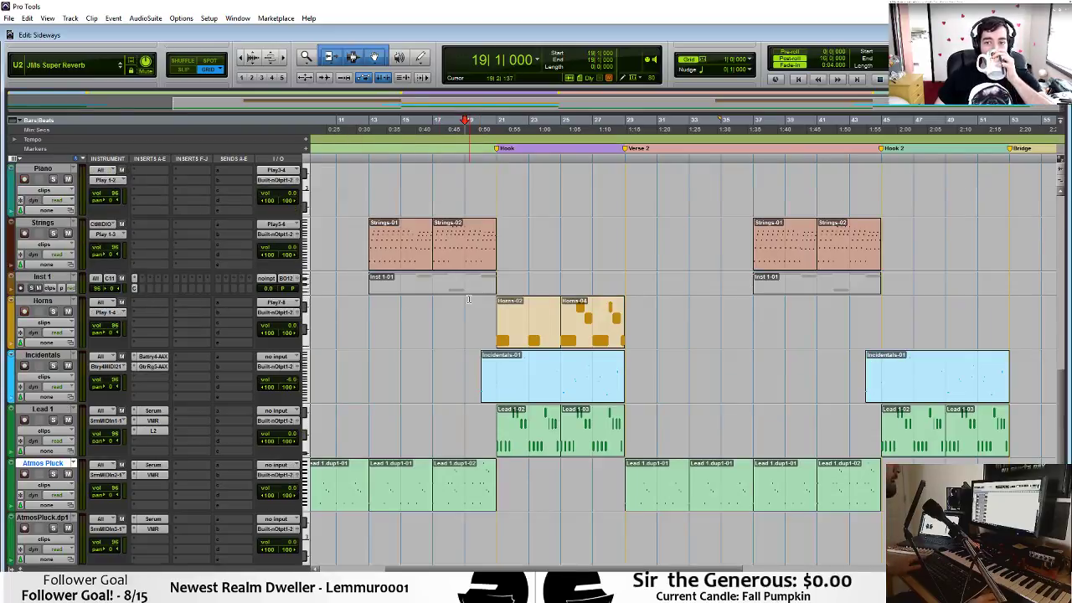
key(space)
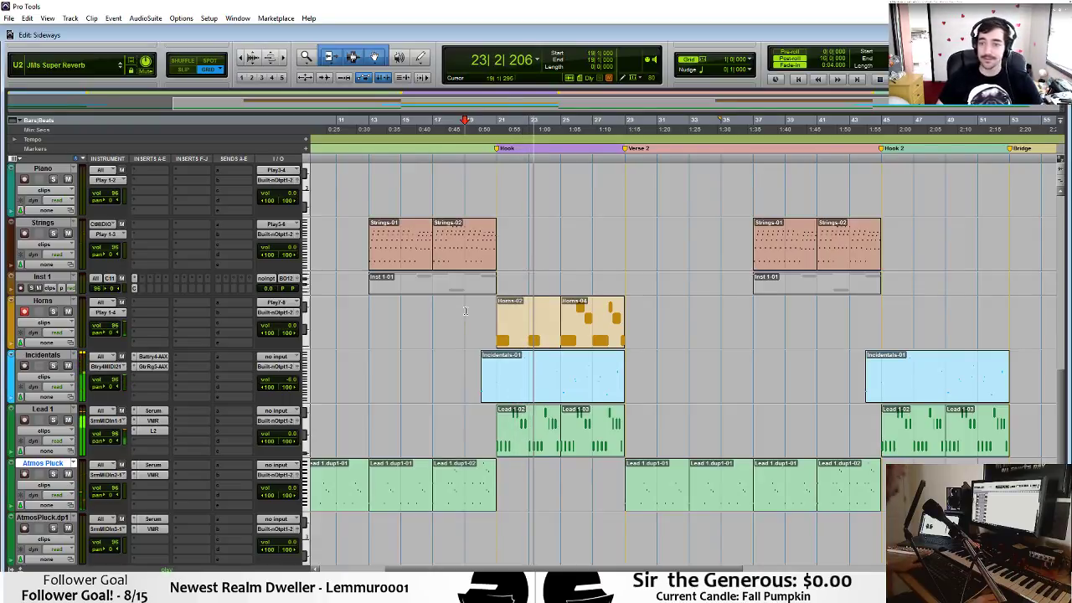
key(space)
Copy the two G1 notes at bars 21 and 23 of the first Horns clip one octave up to G2 and play them back.
double_click(528, 322)
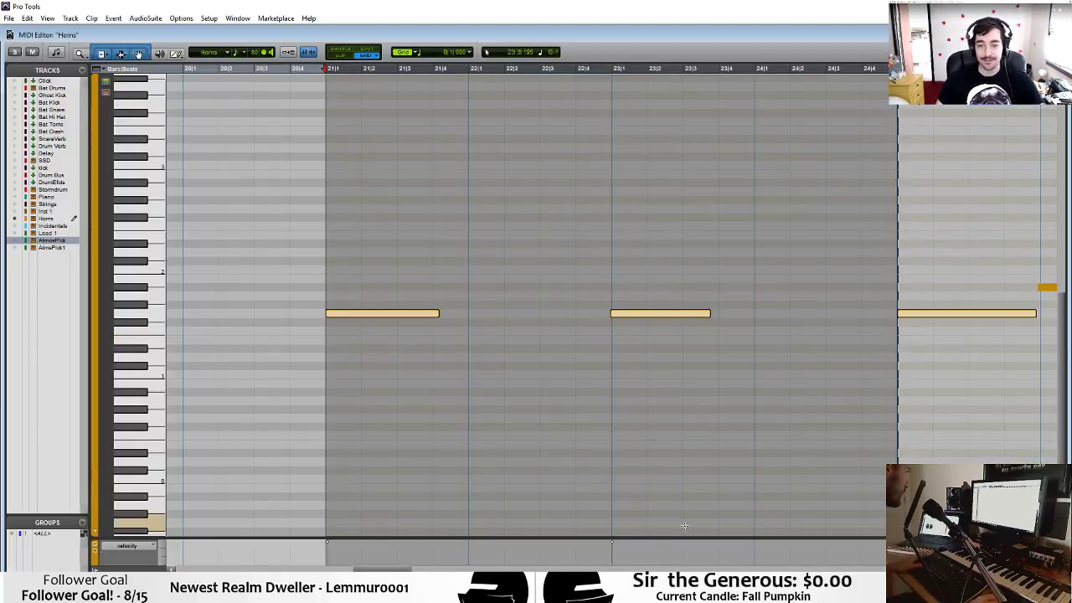
click(612, 541)
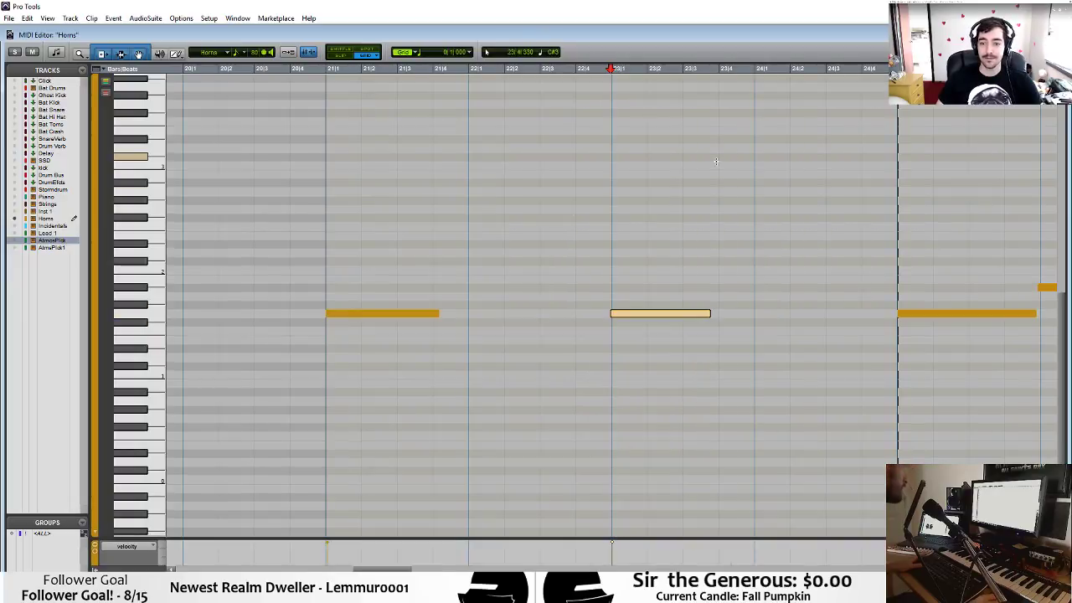
shift+click(371, 313)
drag(371, 314, 369, 208)
key(space)
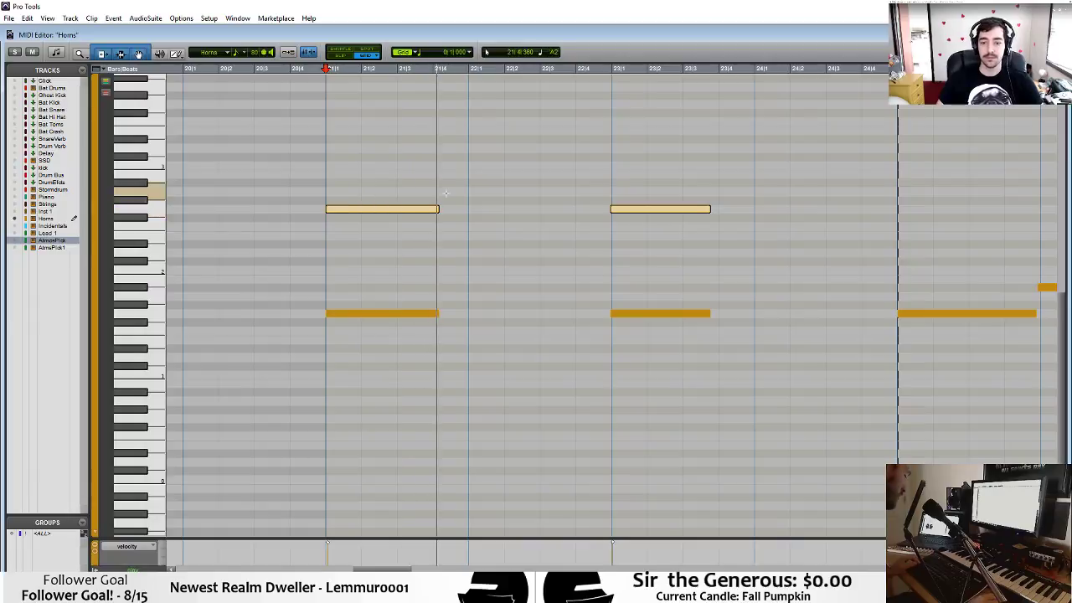
key(ctrl+w)
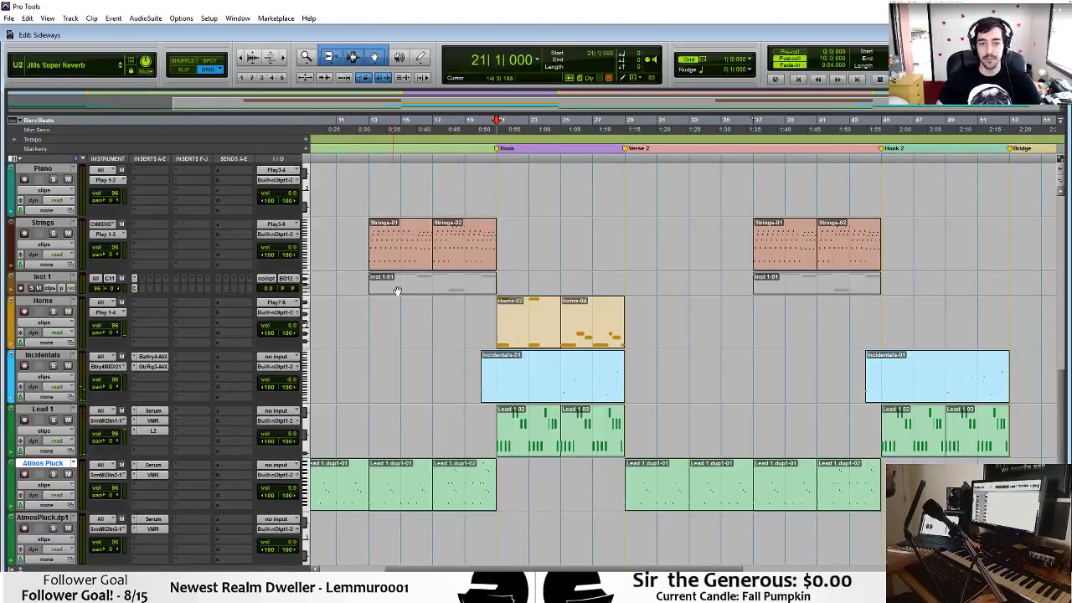
Record-enable the Strings track instead of Horns, with its MIDI input set to All, and play the hook from bar 20.
scroll(19, 289, up, 2)
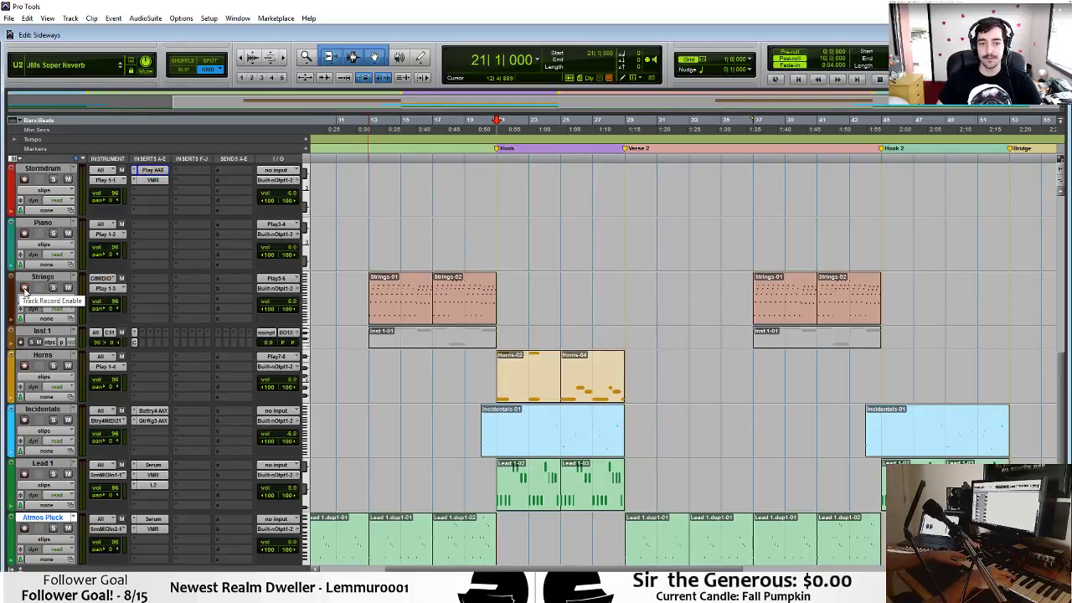
click(25, 289)
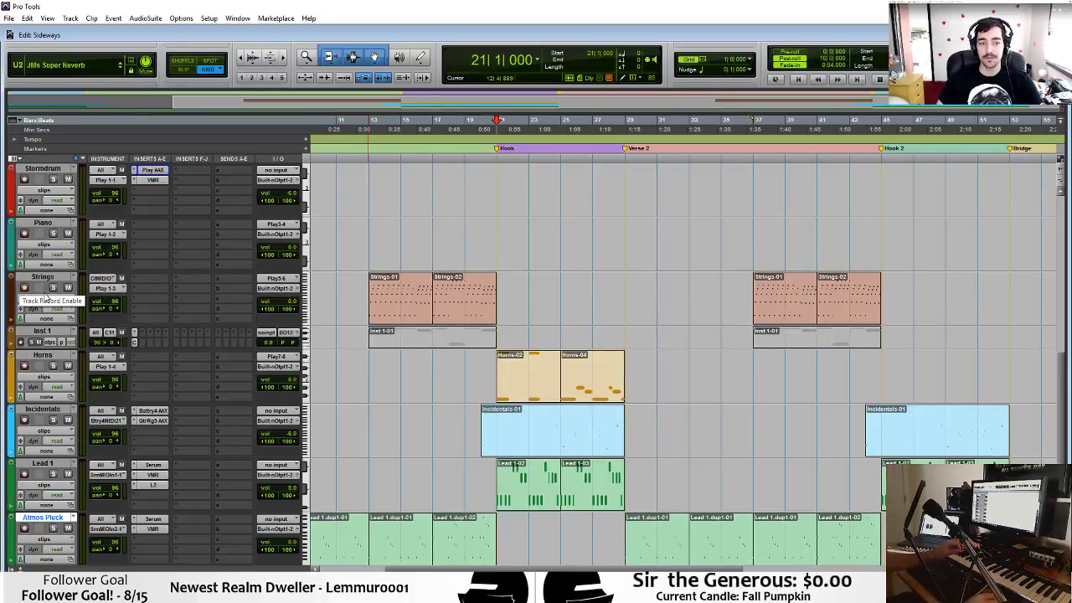
click(25, 366)
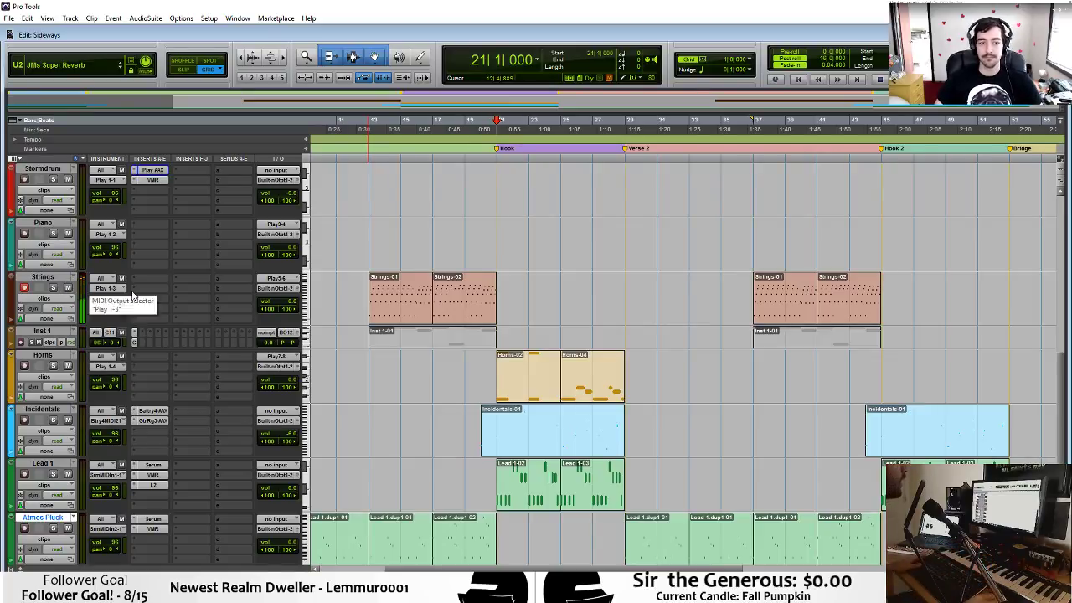
key(space)
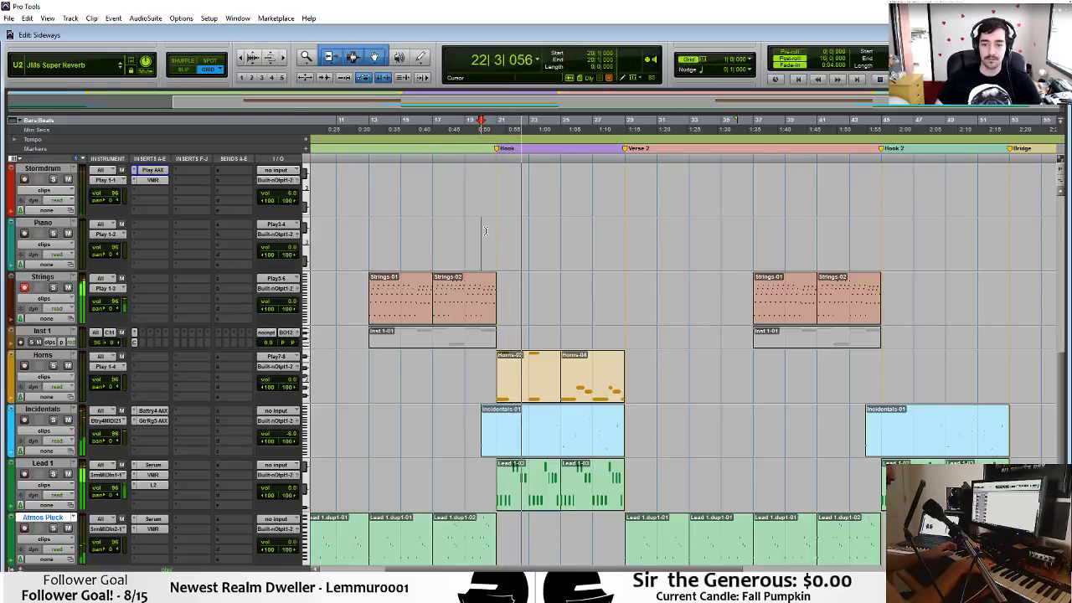
key(space)
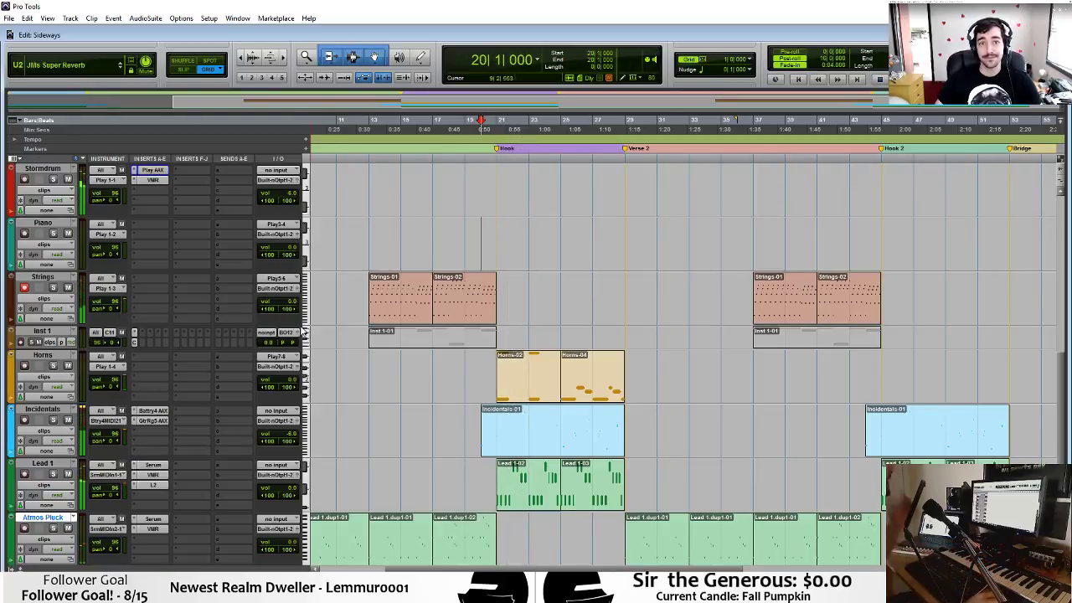
click(493, 283)
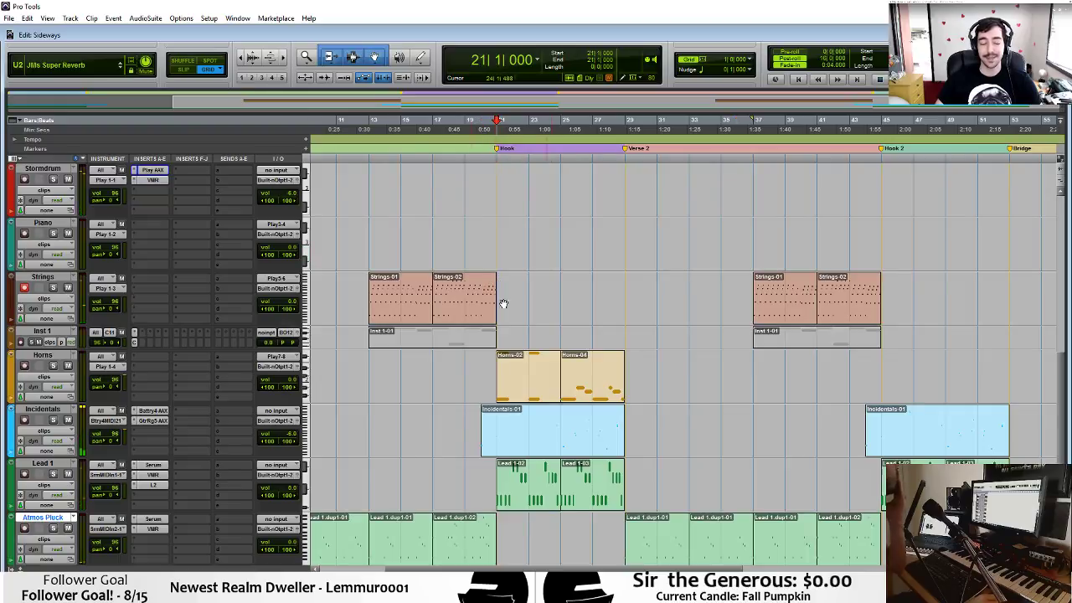
Rename the Strings track as Stac Strings.
double_click(43, 277)
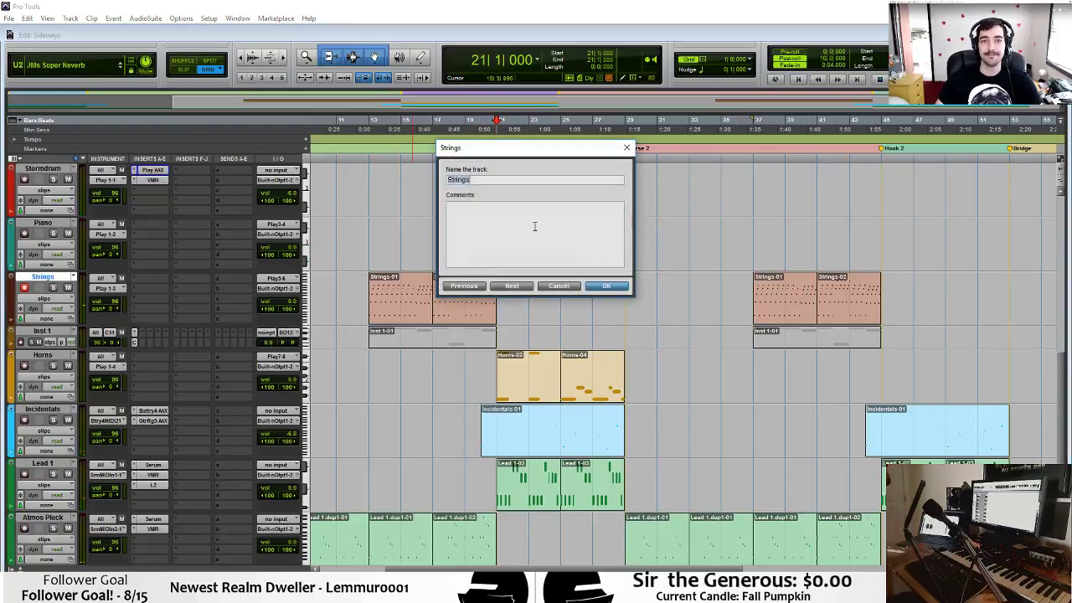
click(449, 180)
text(Stac)
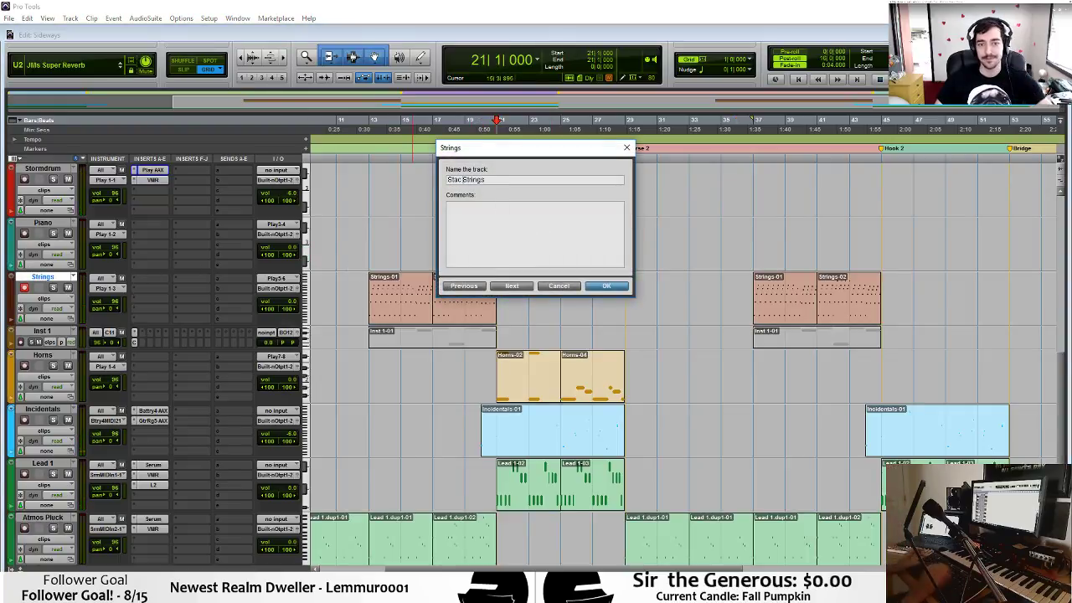
click(606, 287)
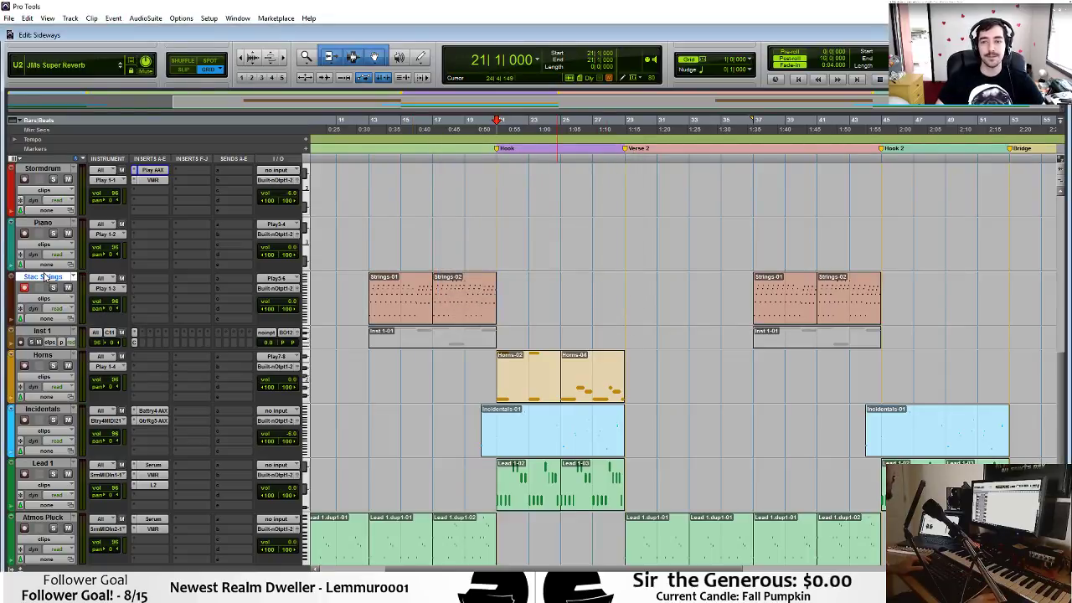
Add a new instrument track directly below Inst 1.
click(48, 332)
key(ctrl+shift+n)
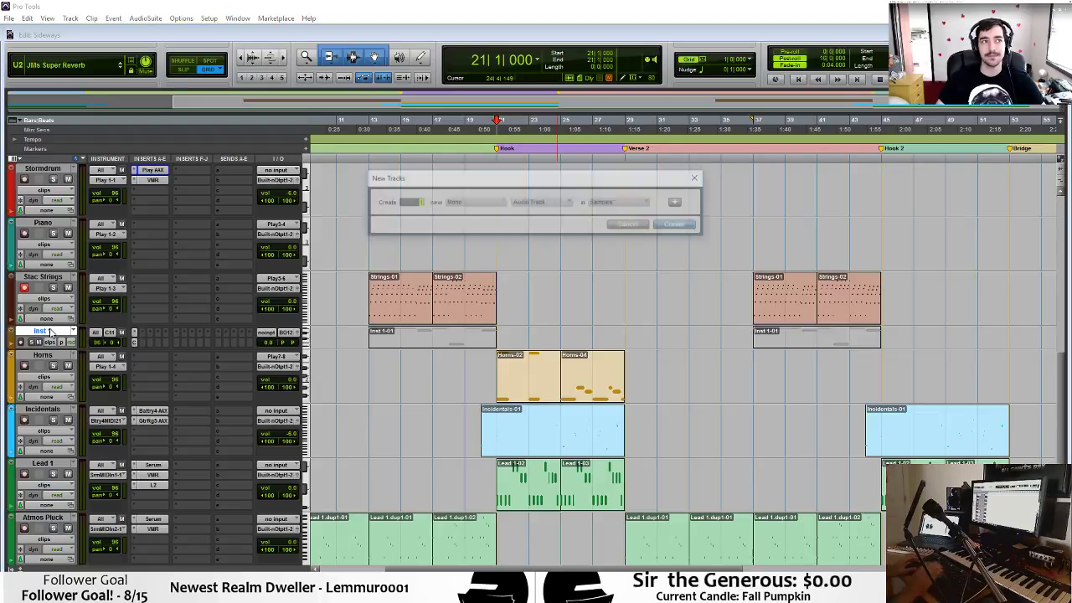
key(Return)
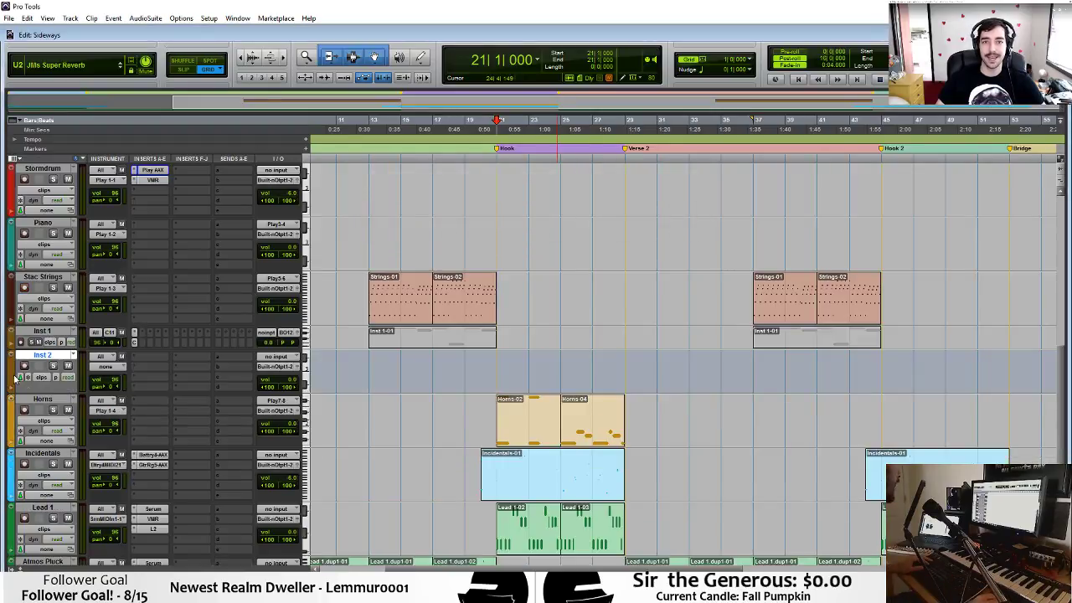
Color the Inst 2 track dark brown like Stac Strings and increase its track height.
double_click(12, 376)
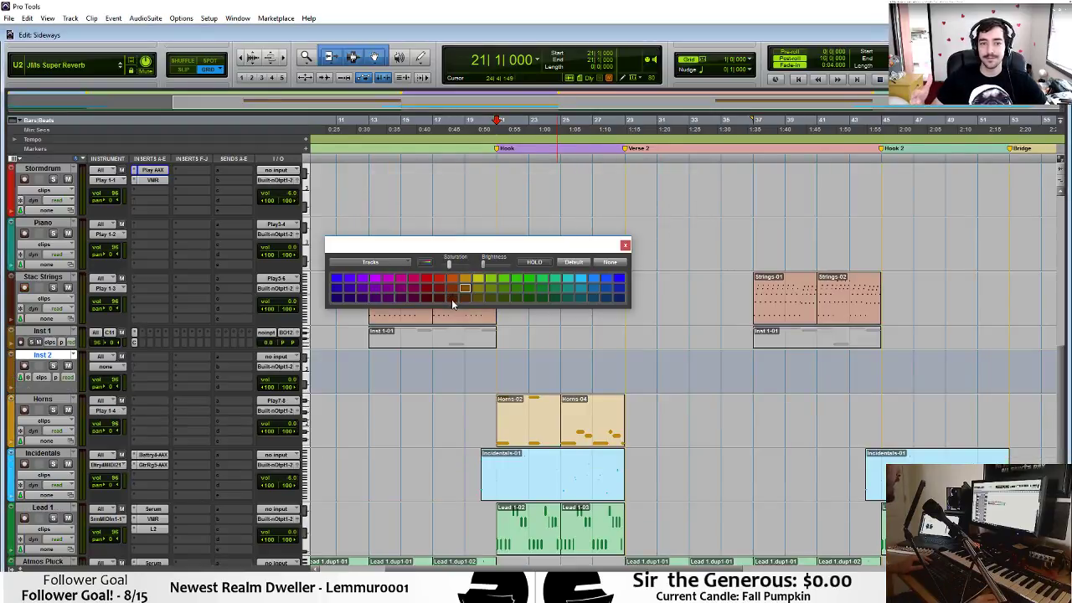
click(439, 287)
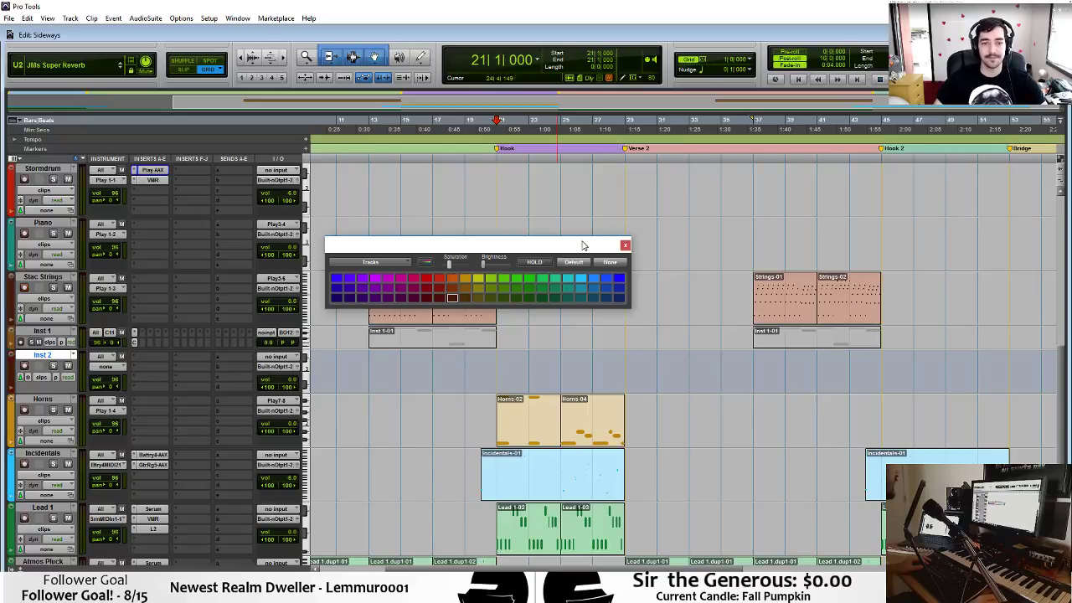
click(625, 246)
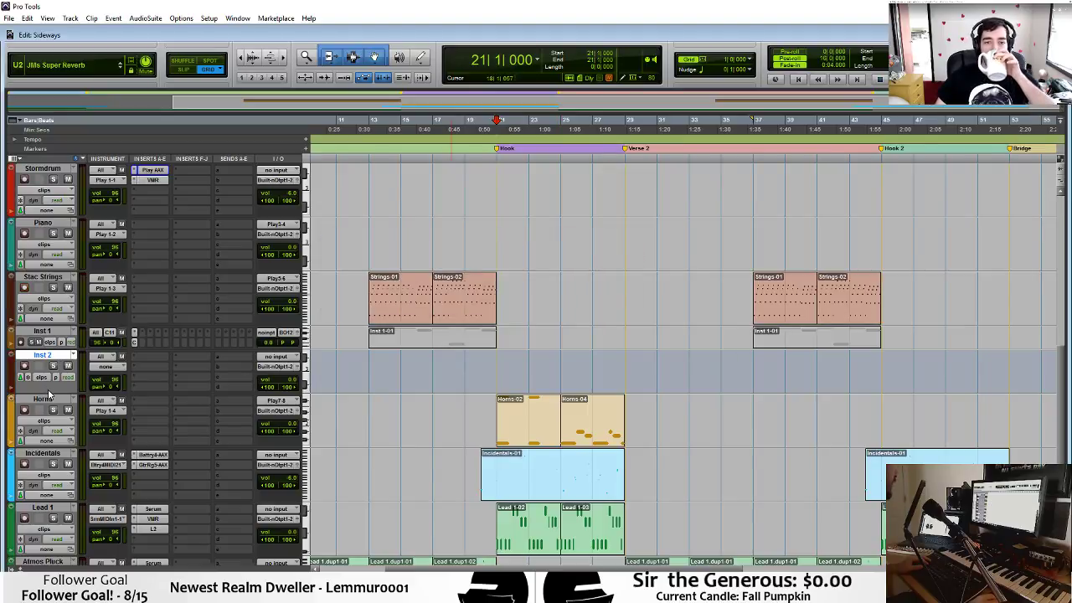
drag(49, 393, 52, 407)
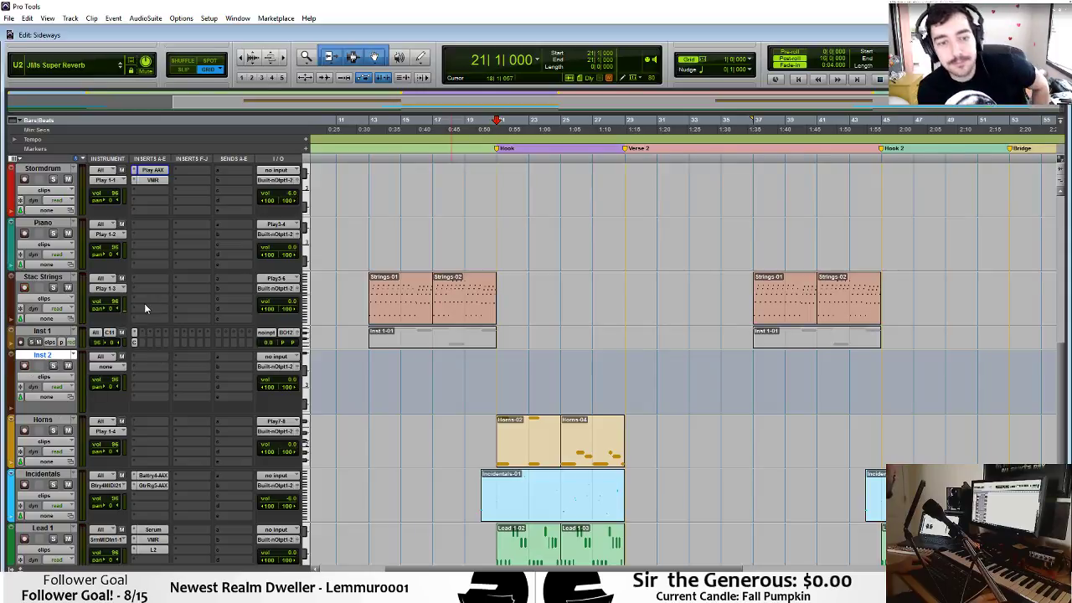
In Stormdrum's Play plug-in, add VCS Sus Vib Hard from the long 10 Cellos strings patches as an additional instrument.
scroll(149, 253, up, 2)
click(153, 238)
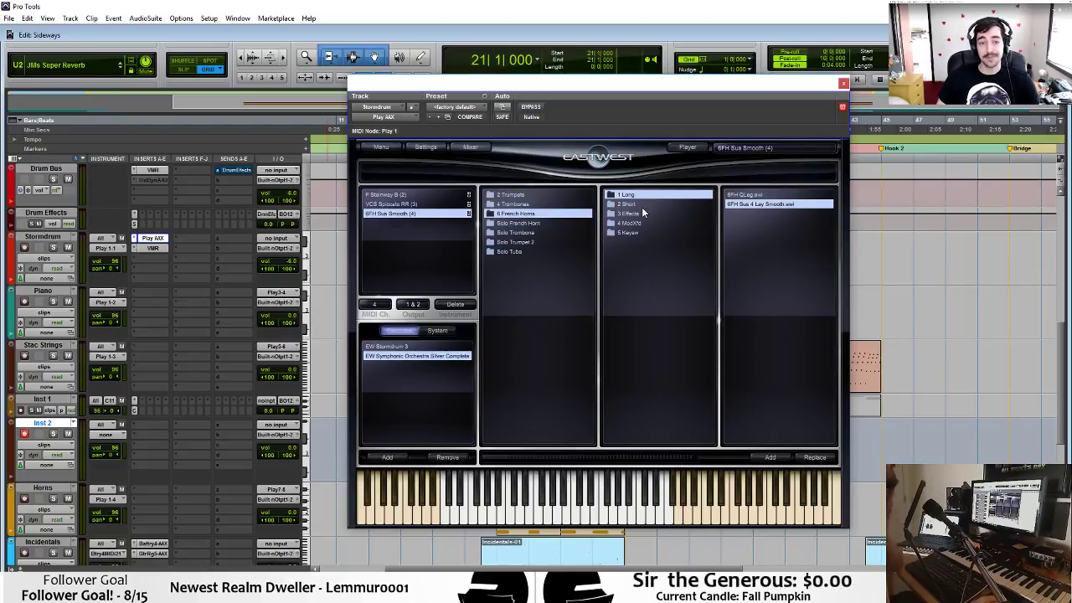
scroll(517, 206, up, 1)
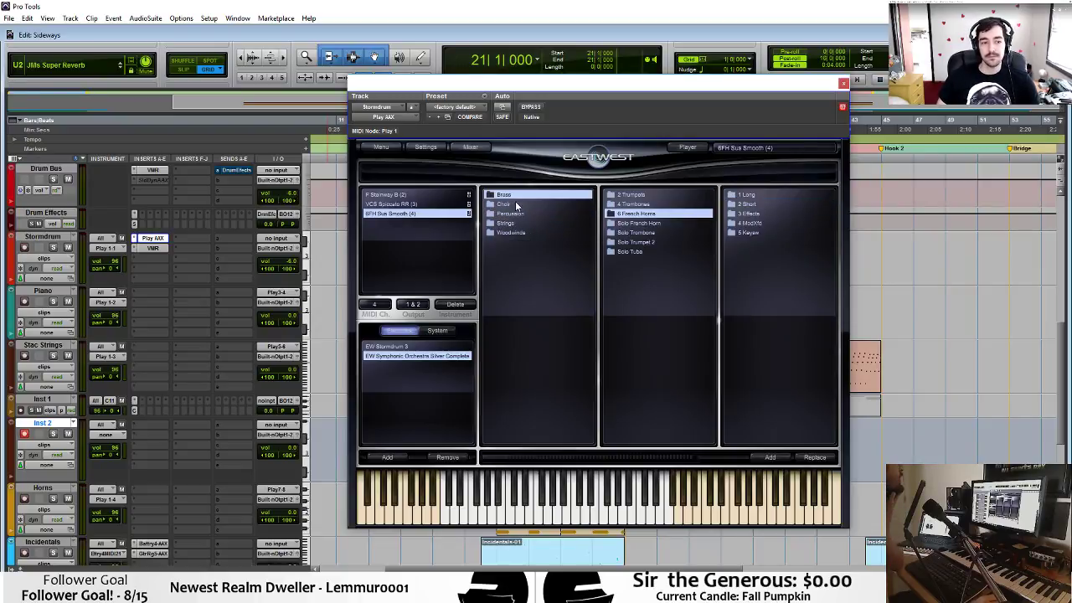
click(507, 223)
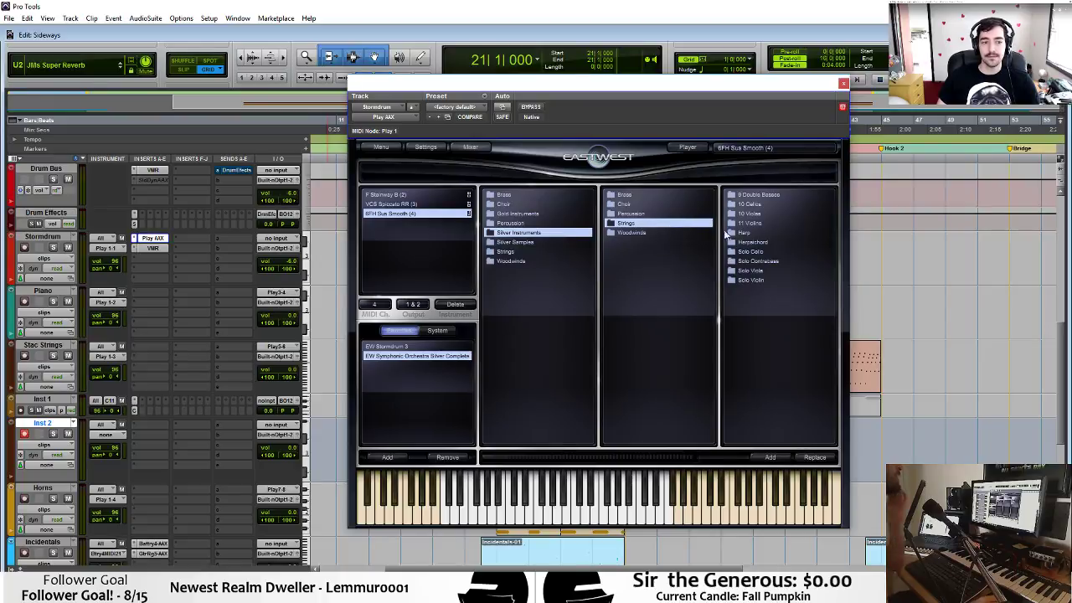
click(751, 214)
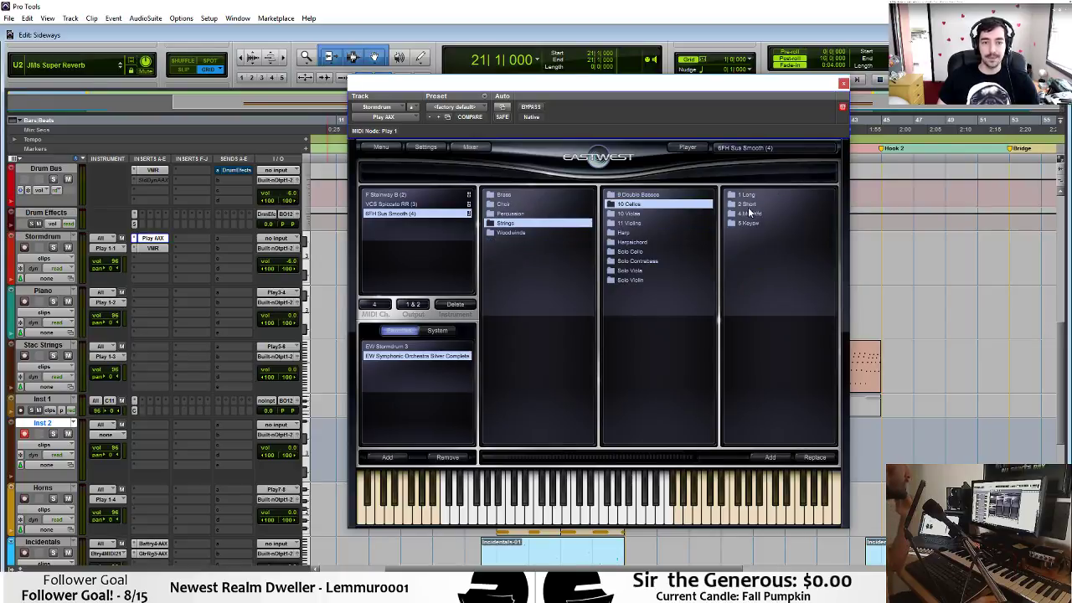
click(752, 195)
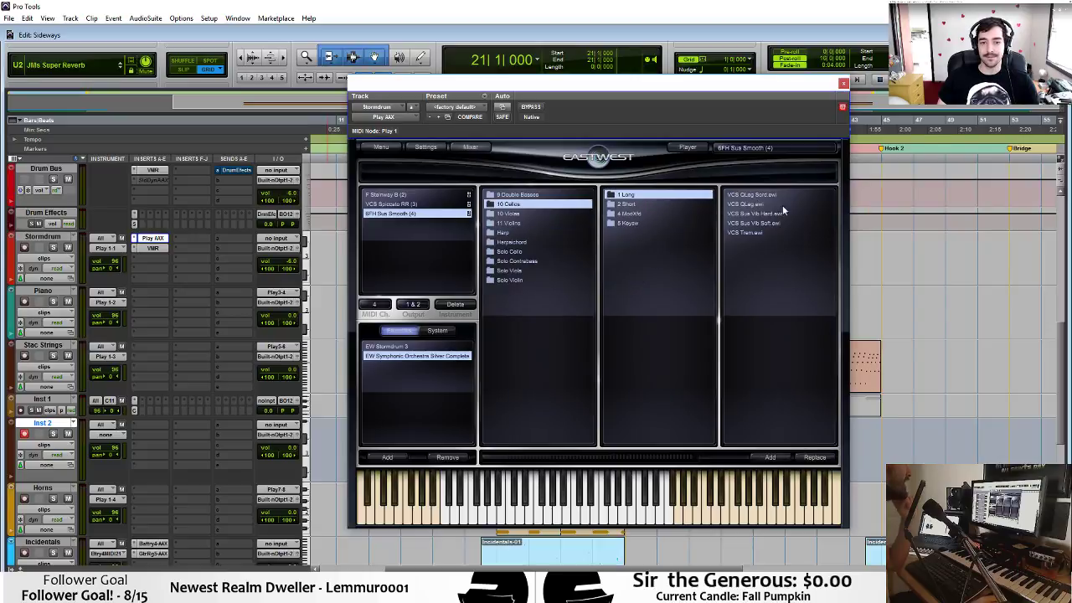
click(780, 214)
click(780, 223)
click(782, 214)
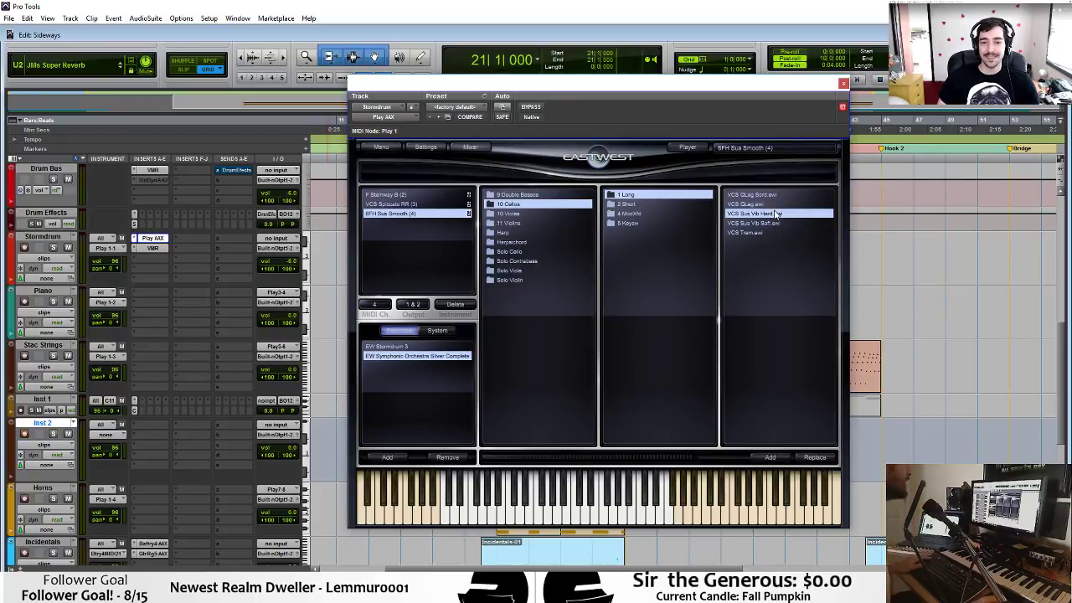
double_click(776, 214)
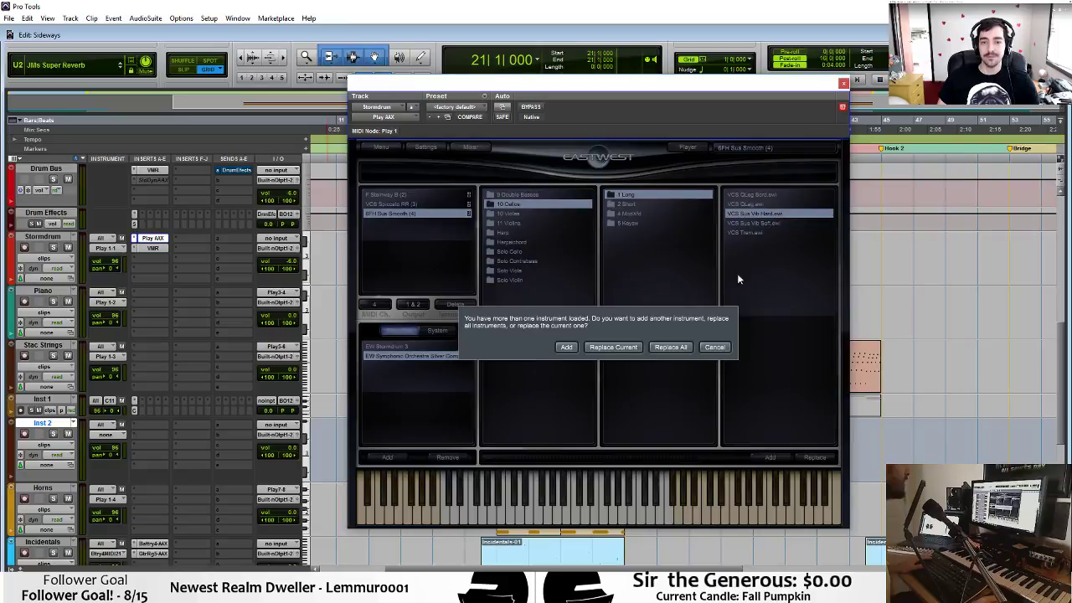
click(565, 346)
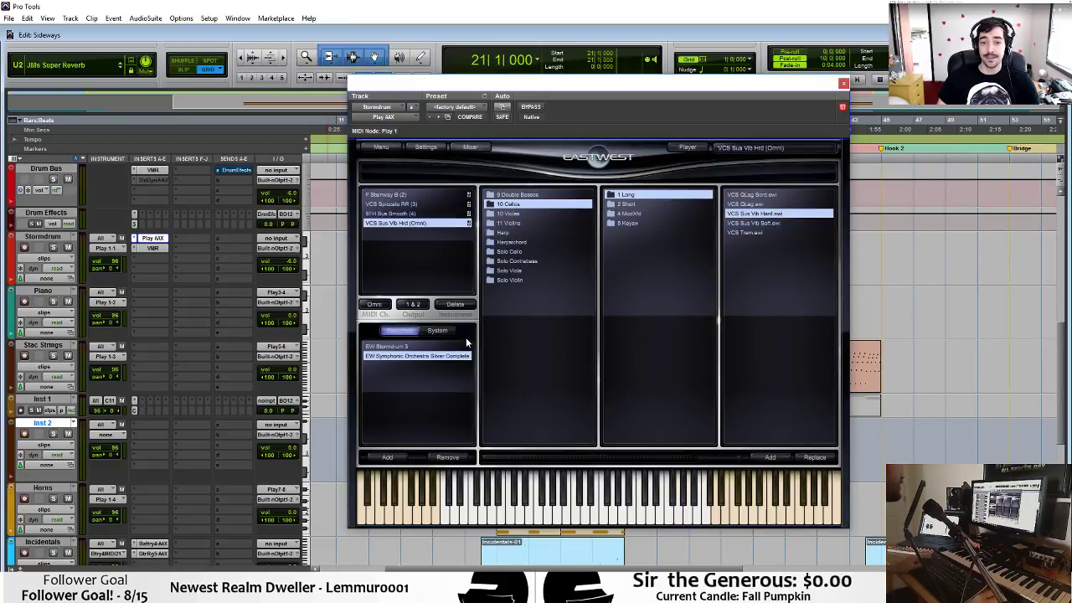
Set the added cello instrument's MIDI channel to 5 and its output to 7 & 8.
click(374, 304)
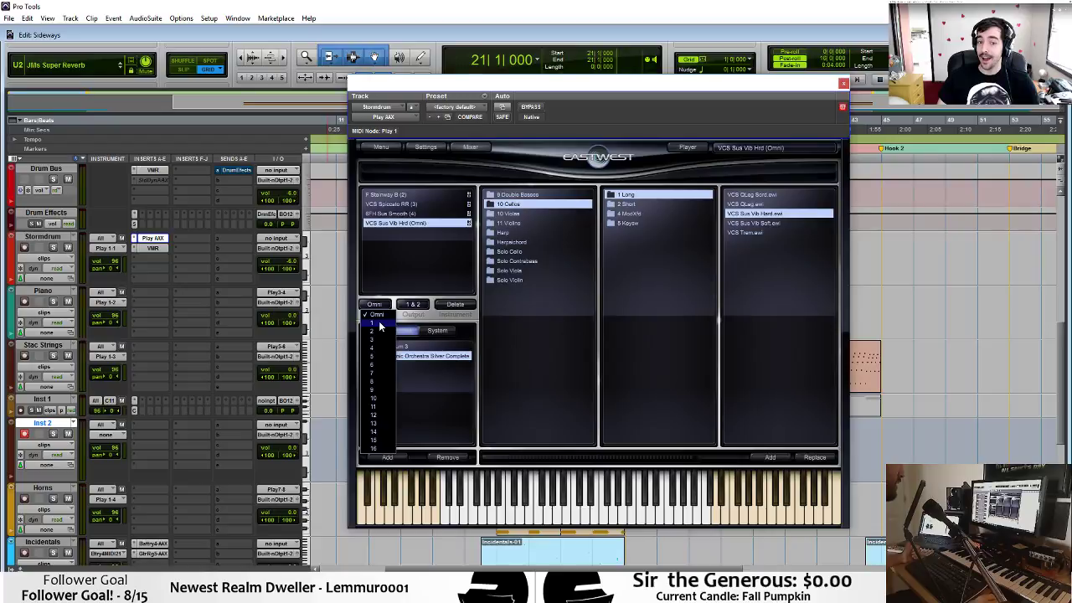
click(379, 325)
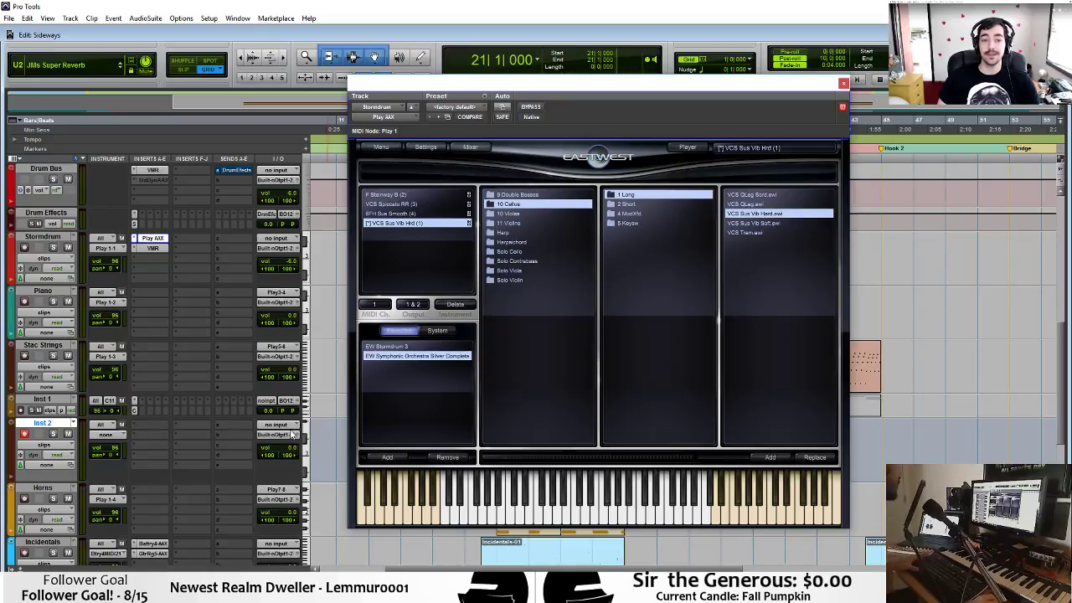
click(377, 305)
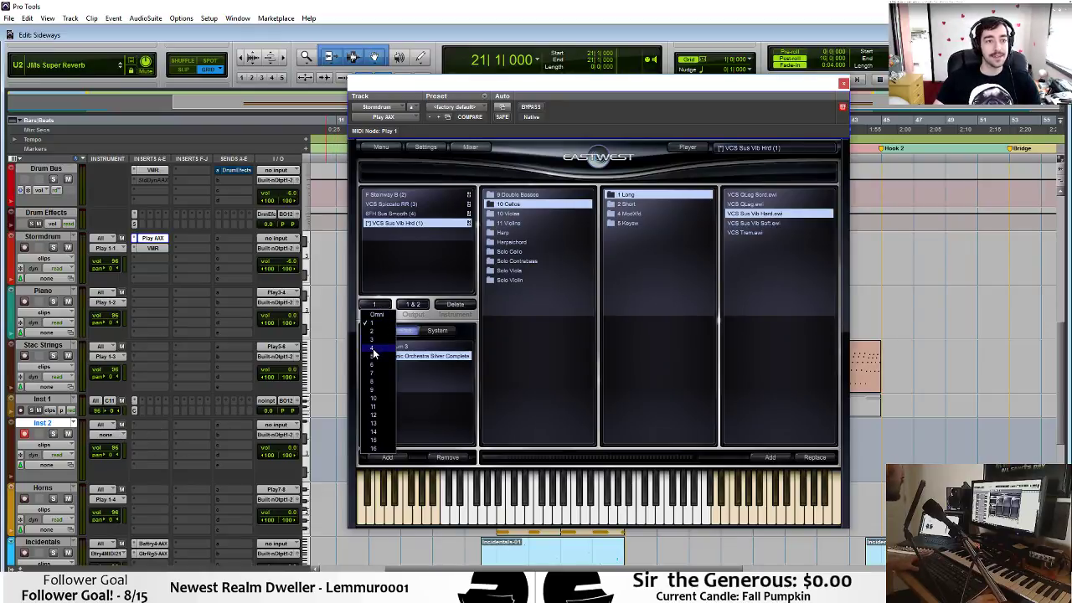
click(372, 356)
click(408, 304)
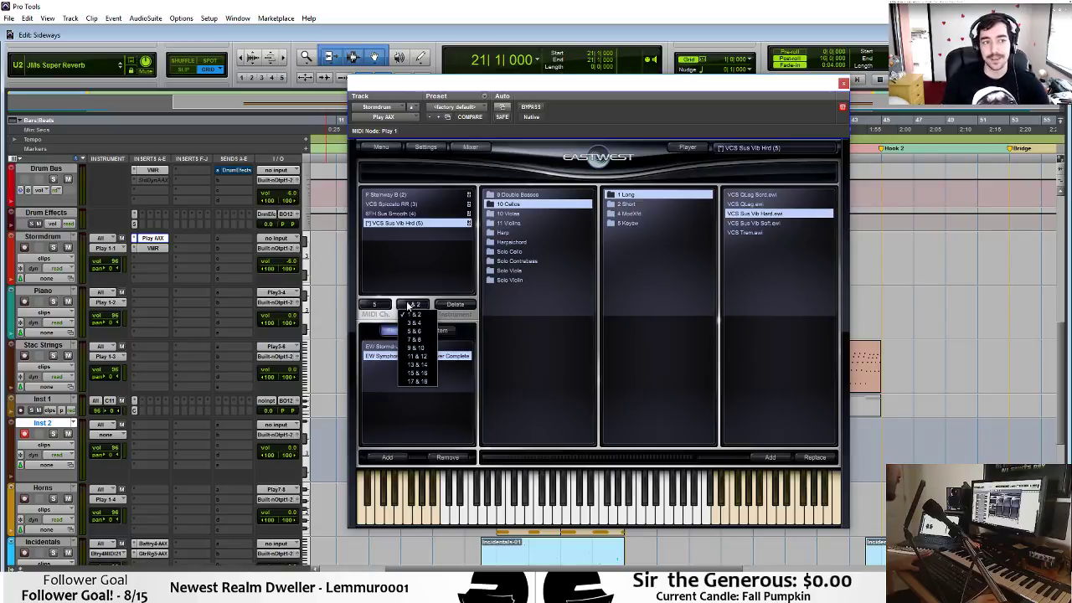
click(427, 342)
Set the Inst 2 track's audio input to Play9-10 from the Stormdrum track's Play plug-in.
click(283, 426)
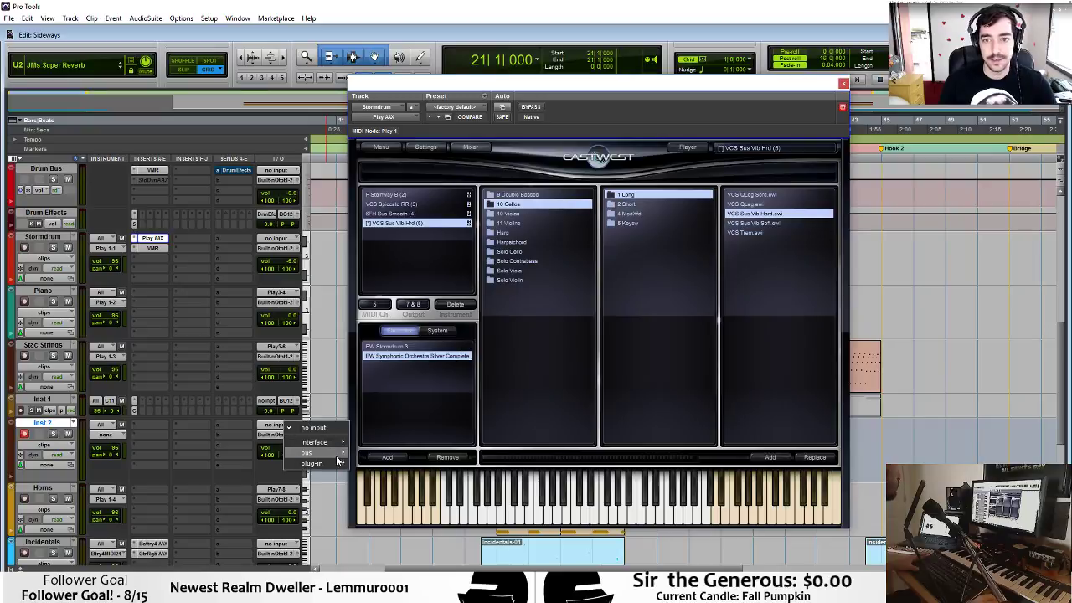
mouse_move(337, 466)
mouse_move(411, 485)
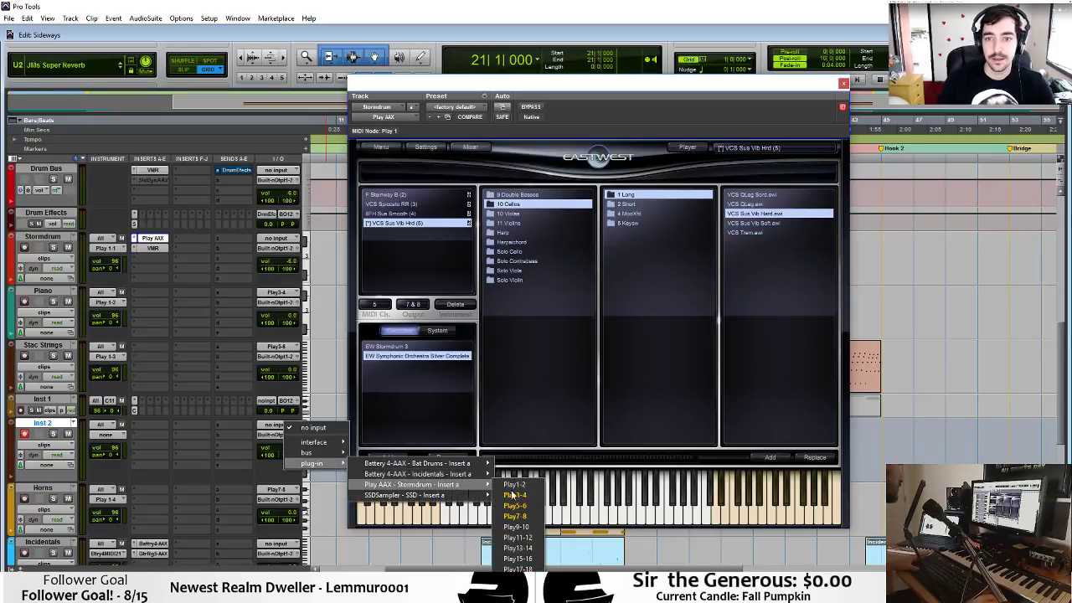
click(523, 527)
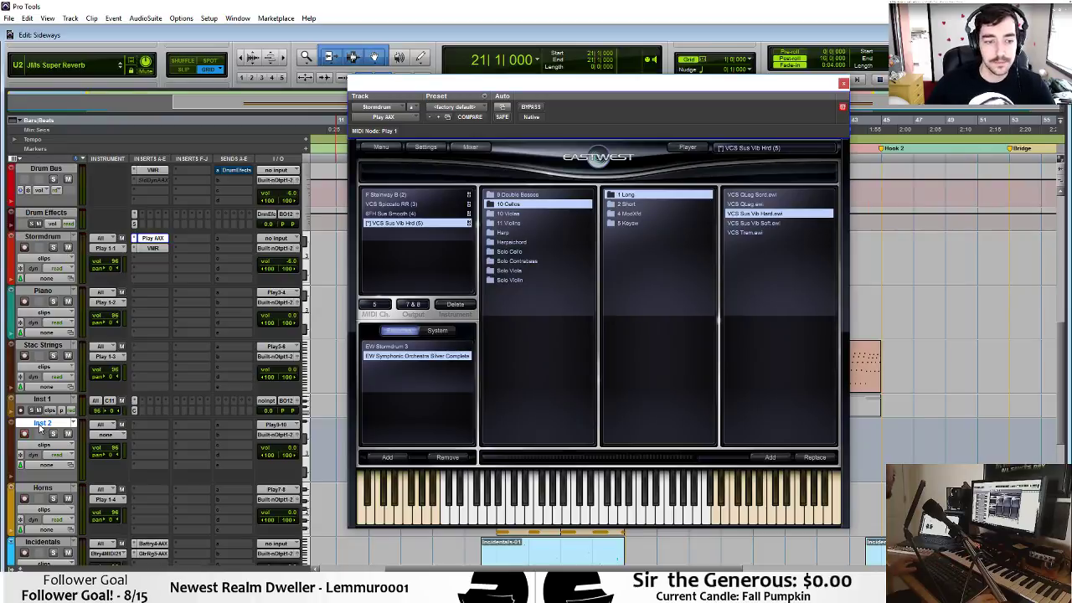
Route the Inst 2 track's MIDI output to Stormdrum - Play 1, channel 5, and try out the sound.
click(106, 434)
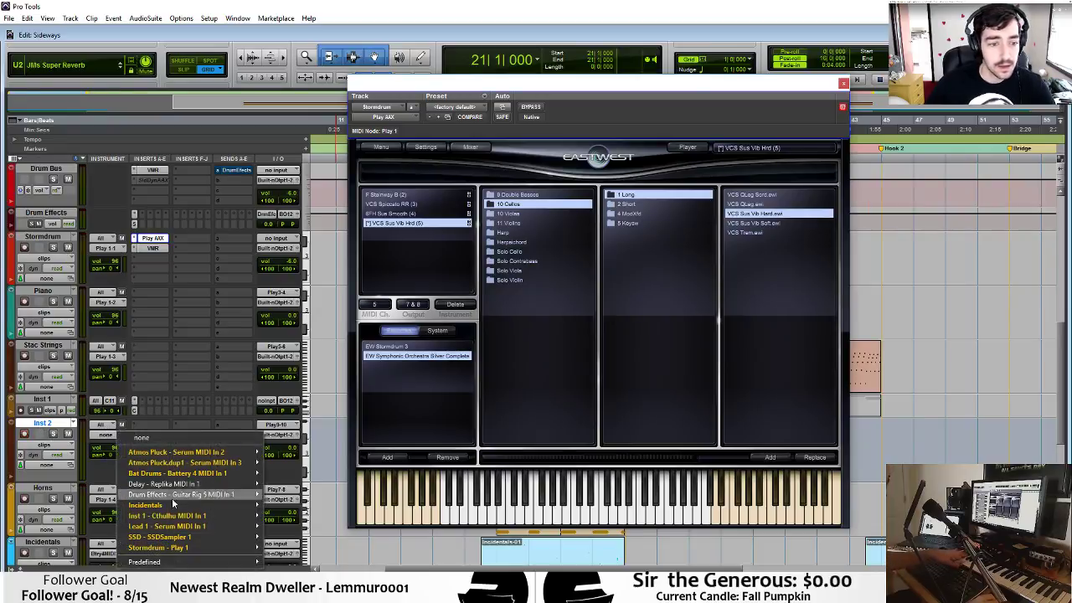
mouse_move(214, 544)
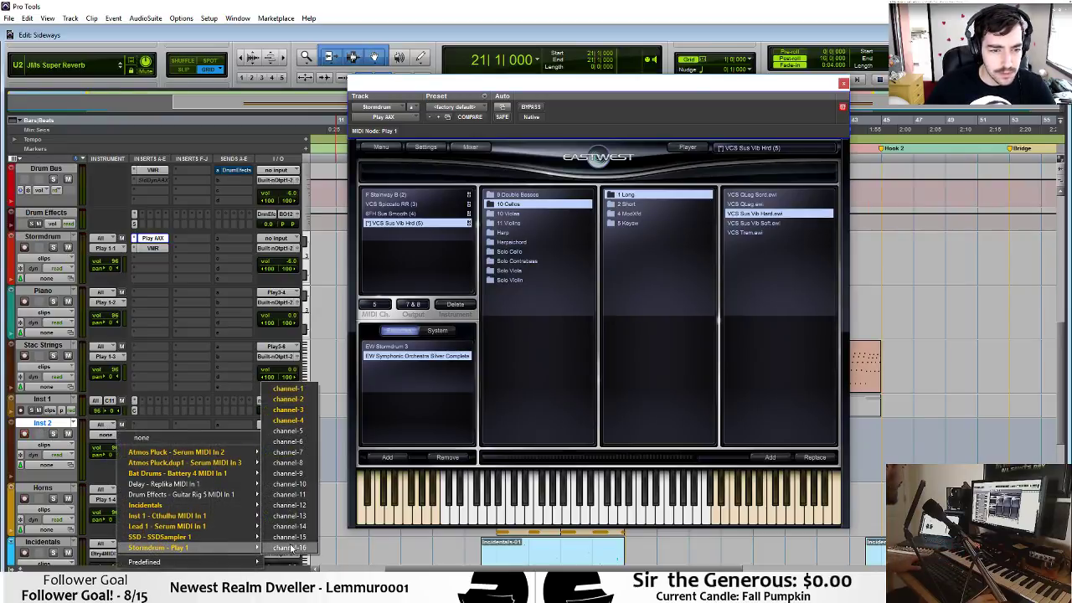
click(307, 431)
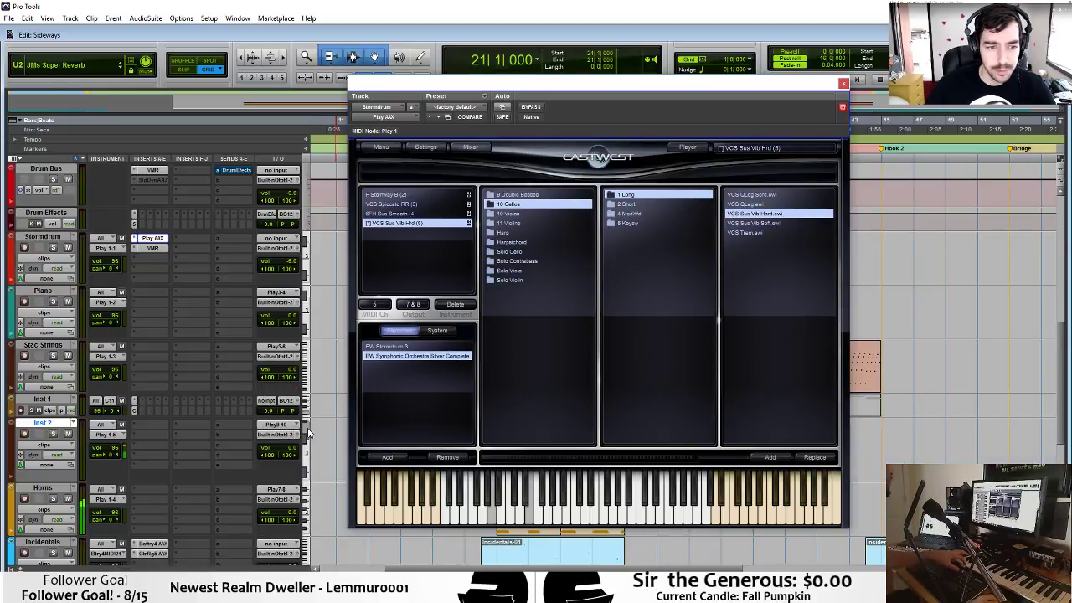
key(shift+r)
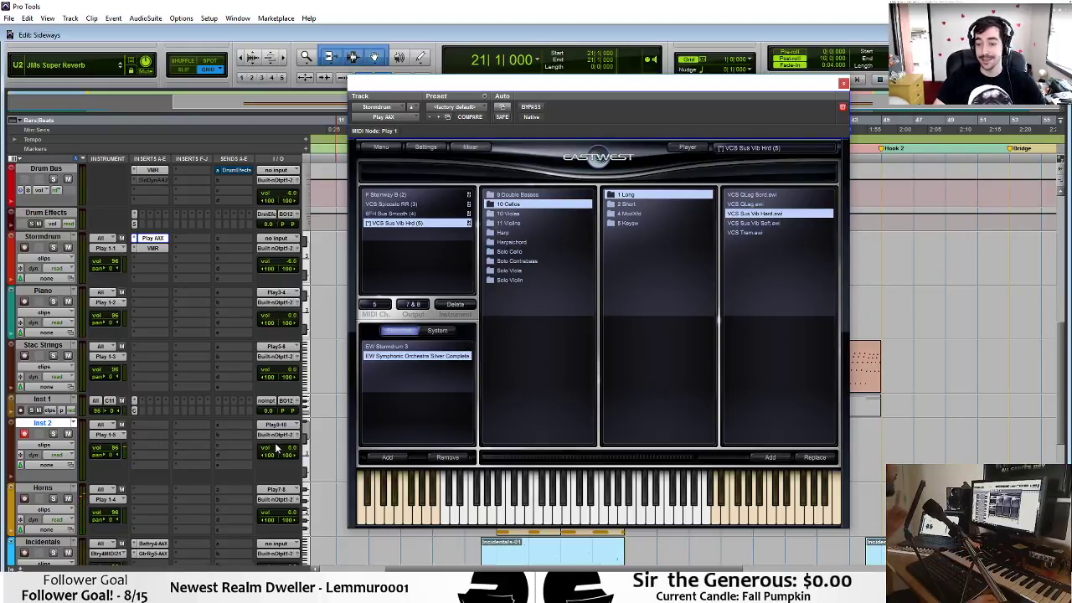
Change the cello instrument's output in Play to 9 & 10 and close the plug-in window.
click(427, 303)
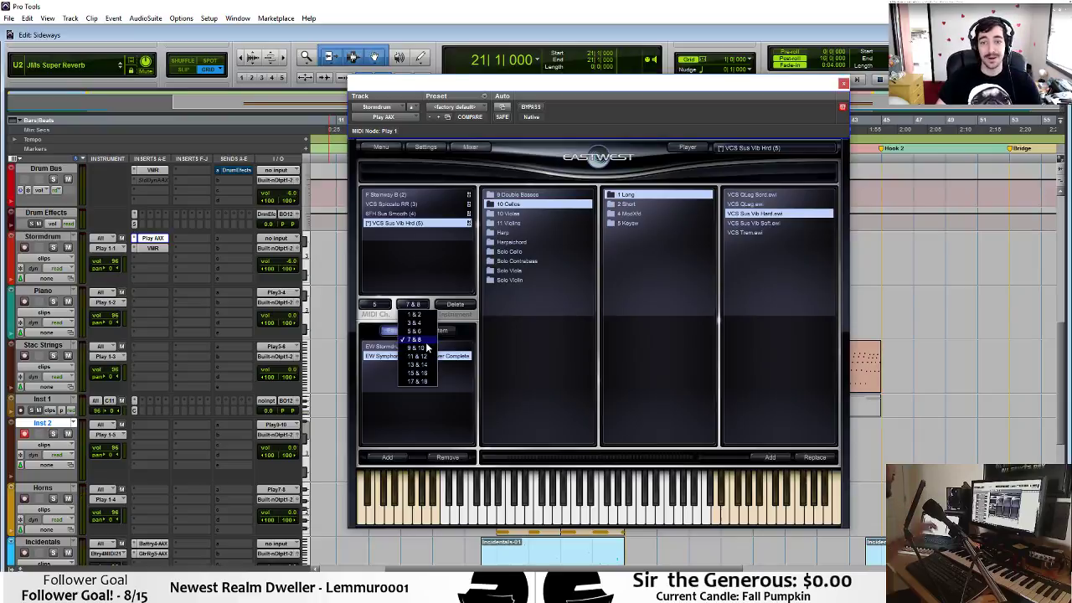
click(431, 355)
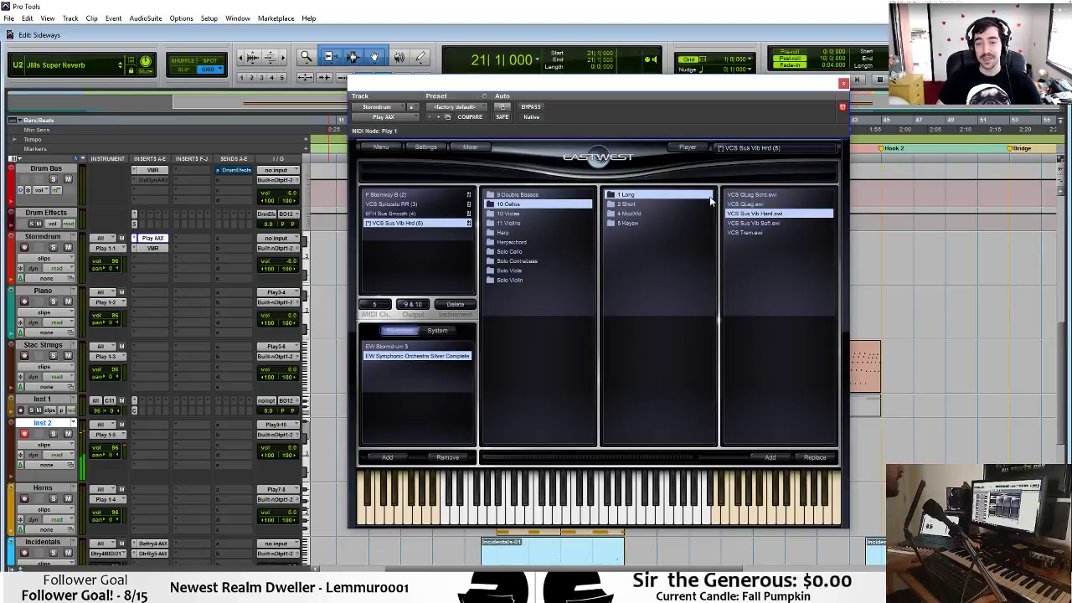
click(843, 83)
Copy the first Horns clip onto the Inst 2 track at bar 21 and open the copy in the MIDI Editor.
scroll(677, 310, down, 3)
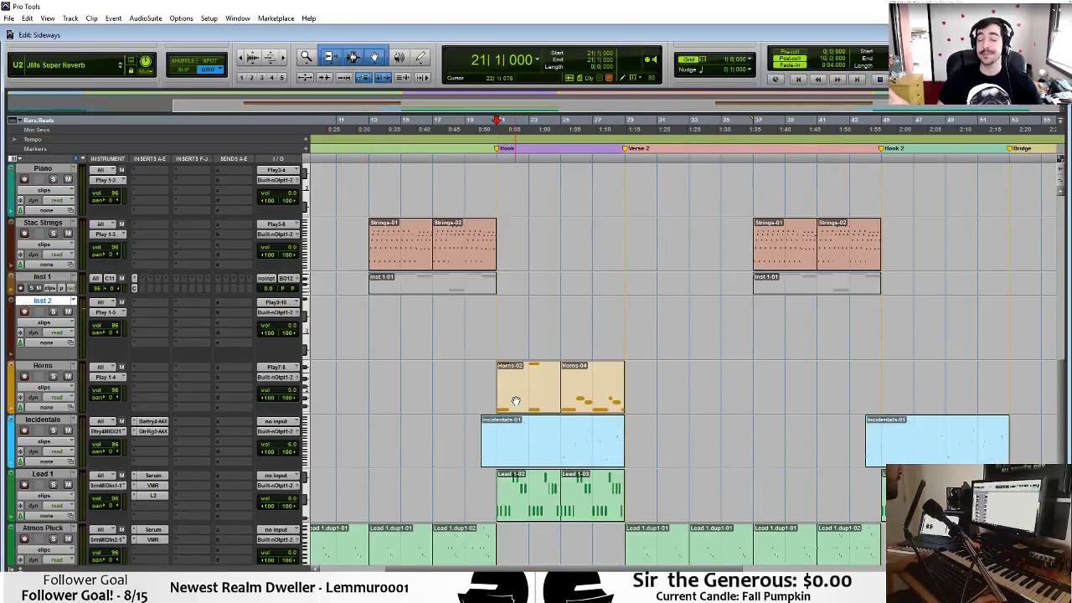
drag(515, 401, 515, 330)
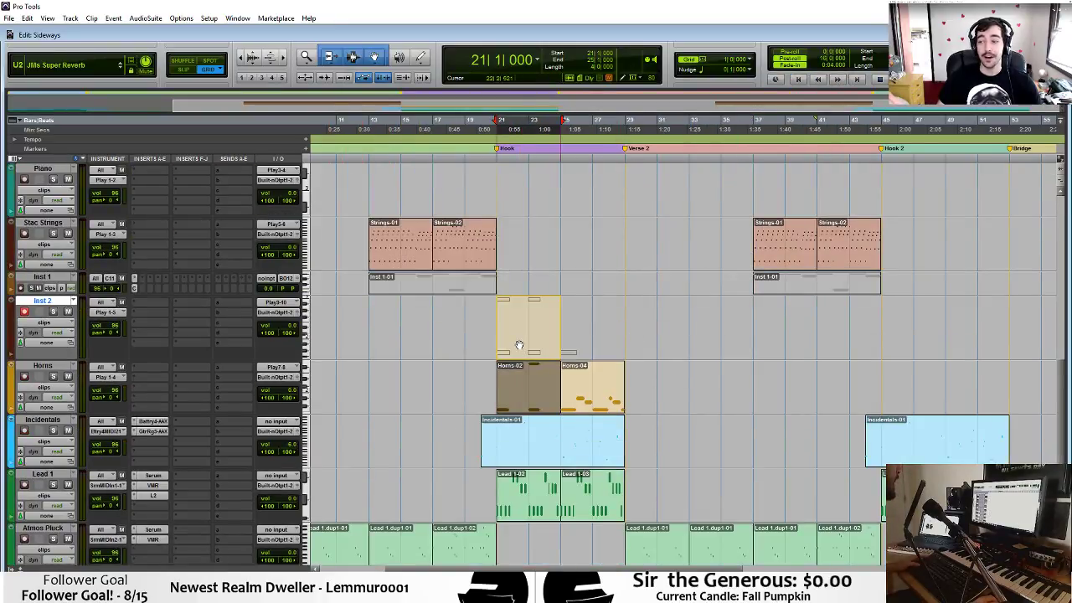
double_click(47, 303)
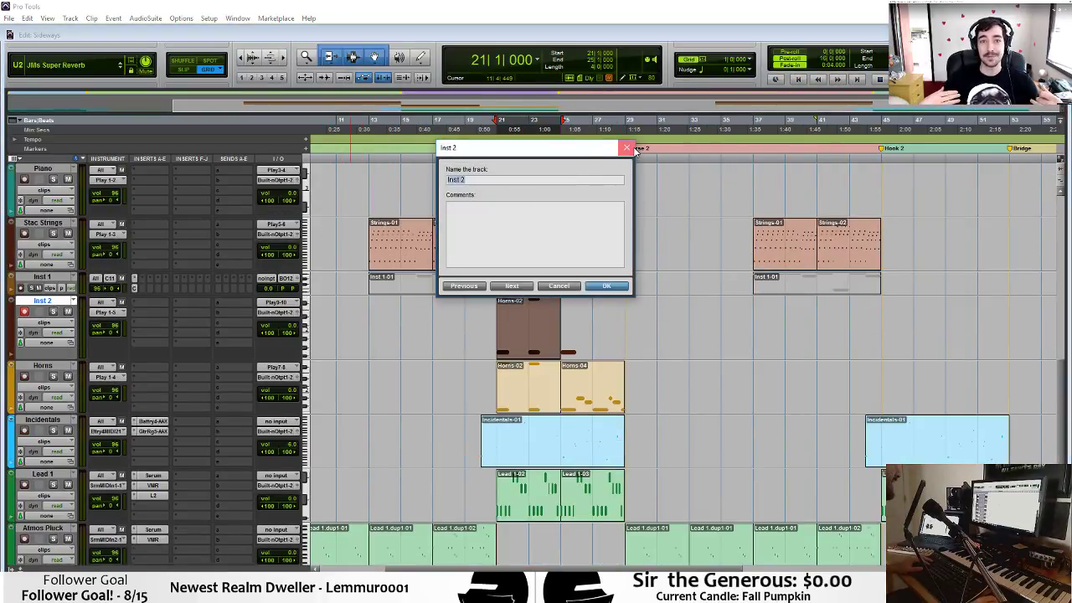
click(632, 150)
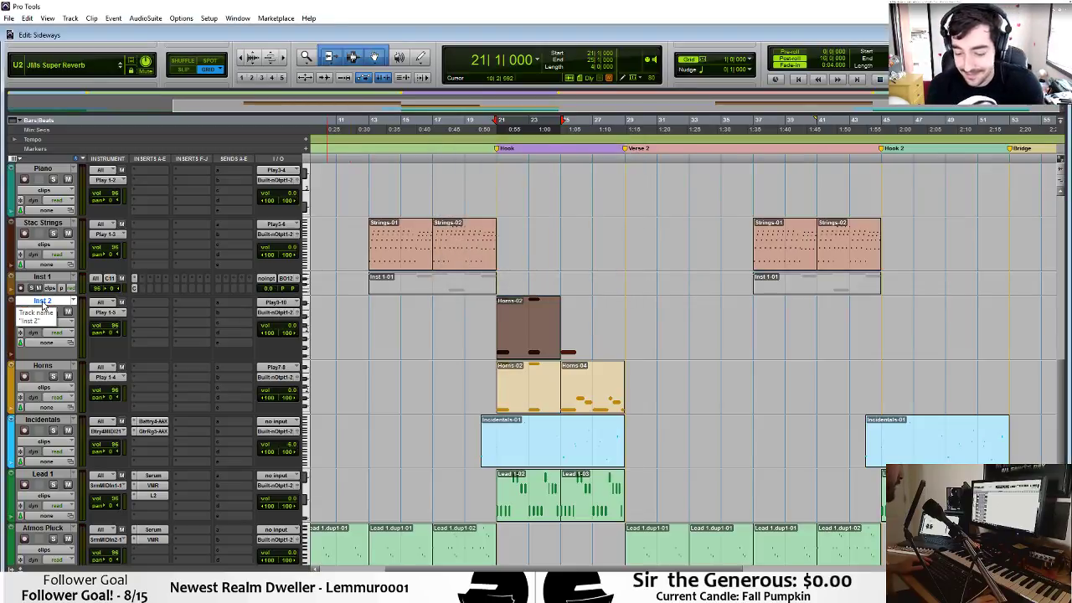
double_click(522, 345)
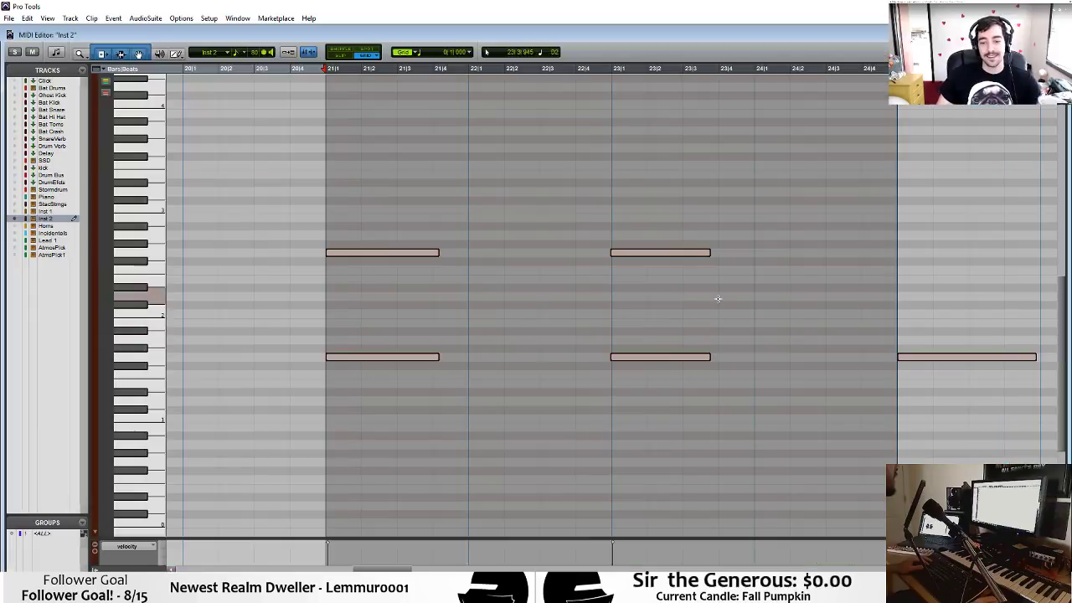
Delete the leftover note at bar 25, return to the Edit window, and play the hook from bar 20.
drag(913, 294, 943, 373)
key(Delete)
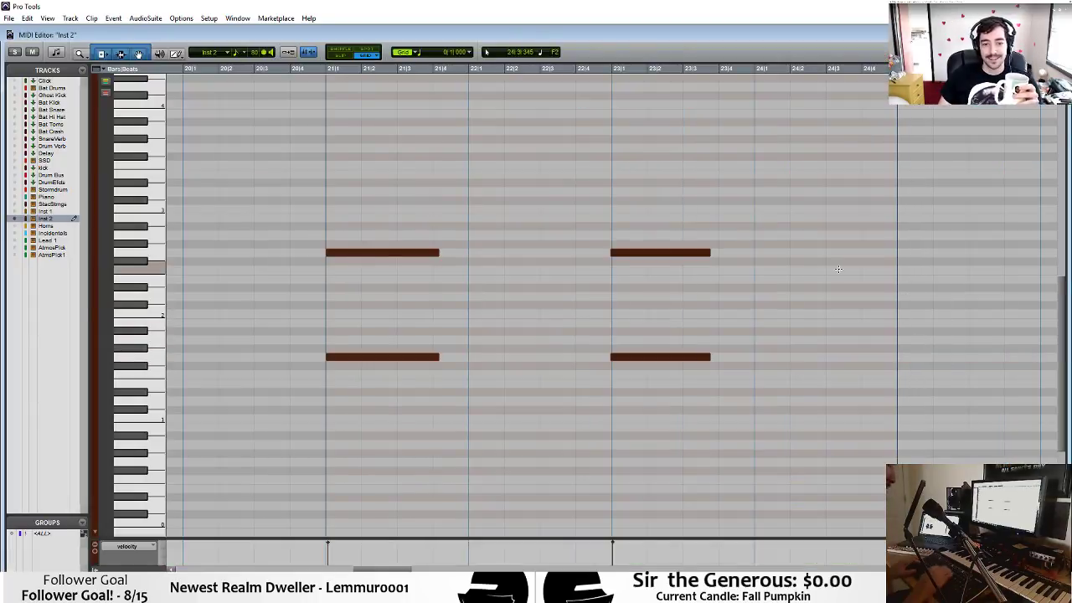
key(ctrl+w)
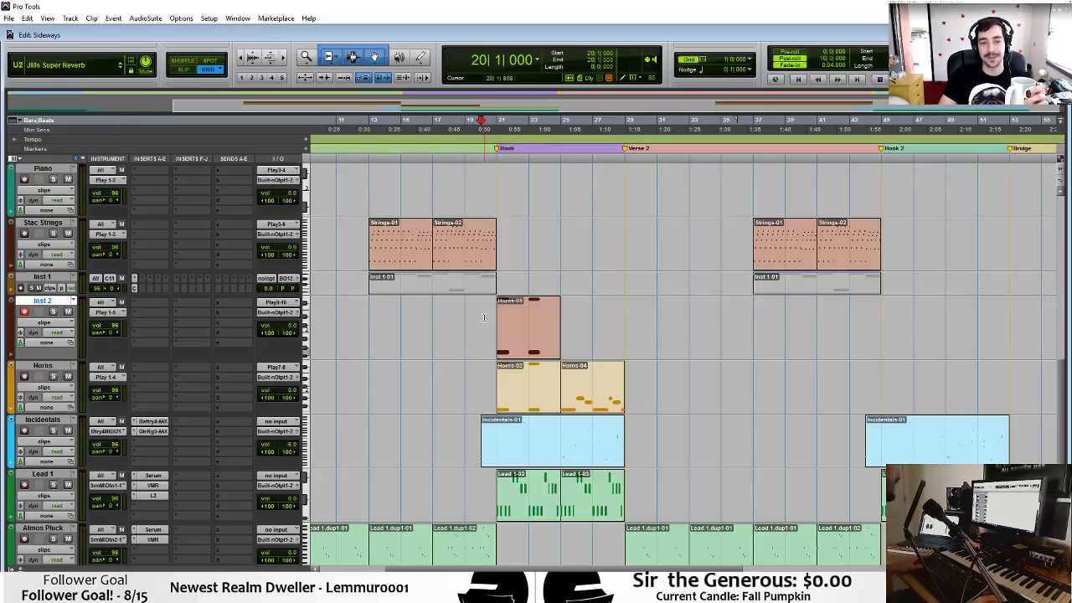
key(space)
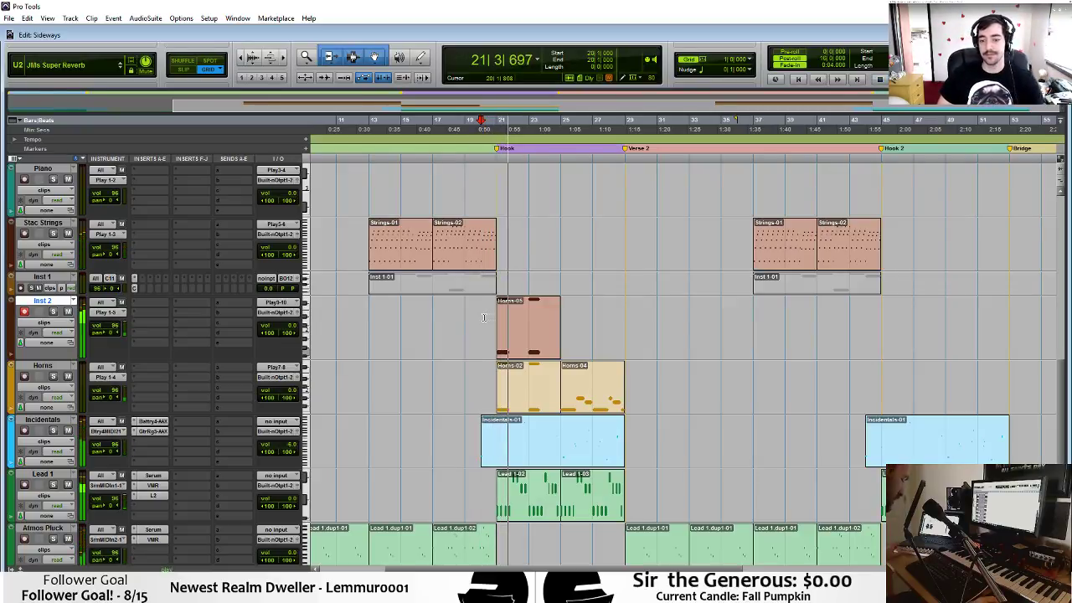
Reopen the Inst 2 clip, copy its two G2 notes up to Bb2 and G3, and listen to the chords.
double_click(529, 341)
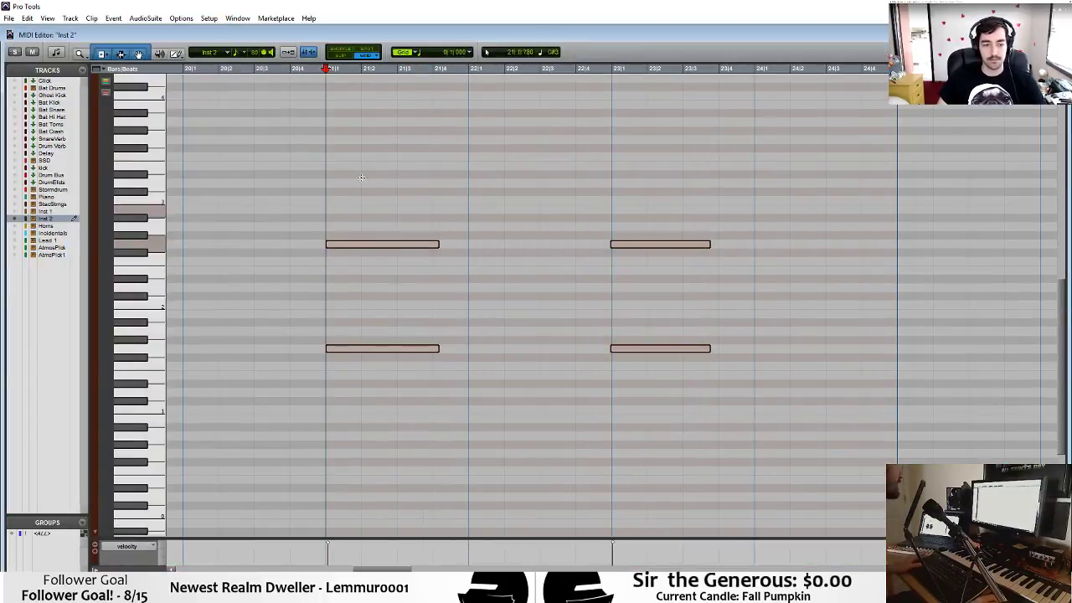
click(209, 263)
drag(324, 199, 725, 270)
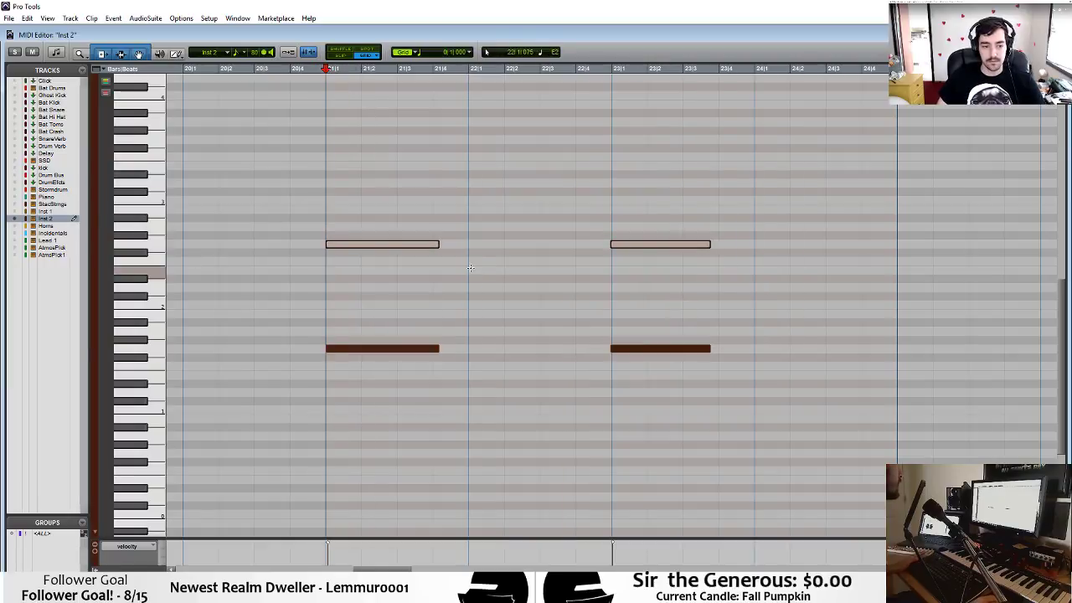
drag(348, 247, 349, 221)
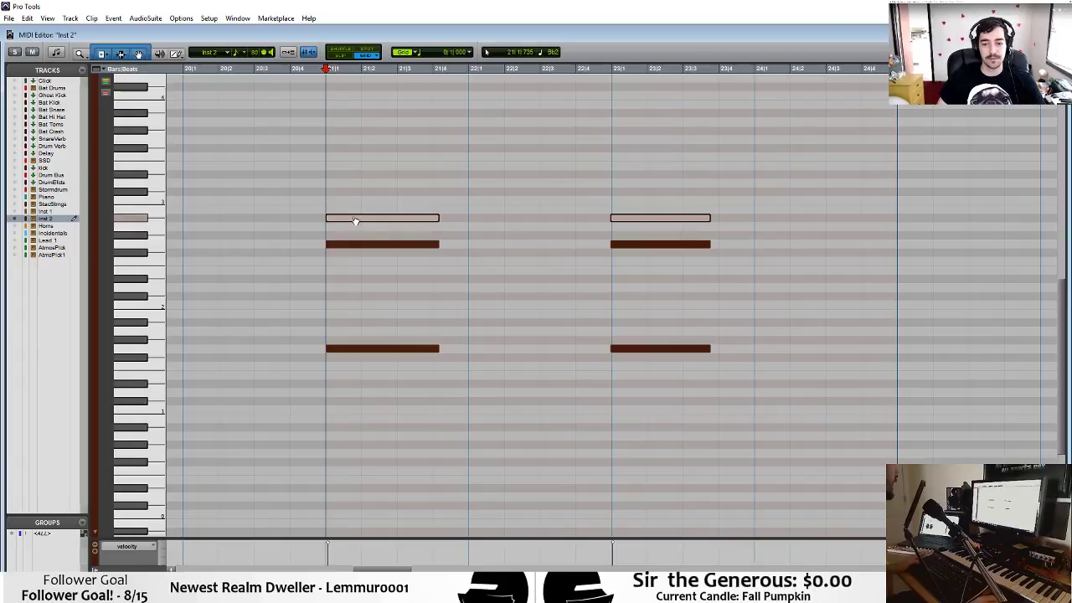
drag(355, 221, 359, 139)
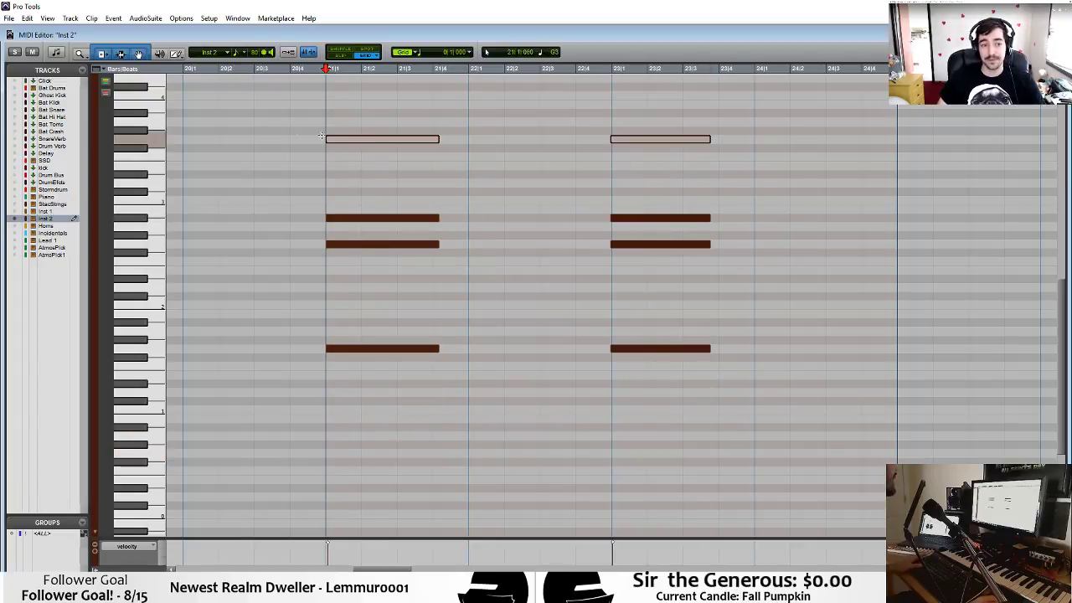
click(288, 130)
key(space)
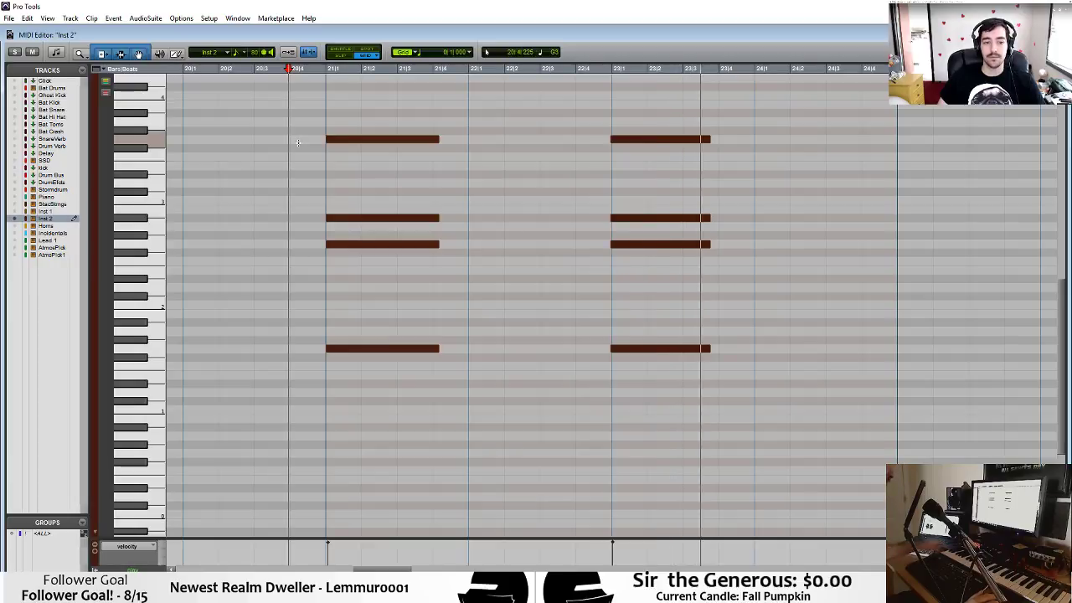
Try shortening all notes of the bar 21 chord to end at beat 3 and listen to it.
key(ctrl+equal)
key(space)
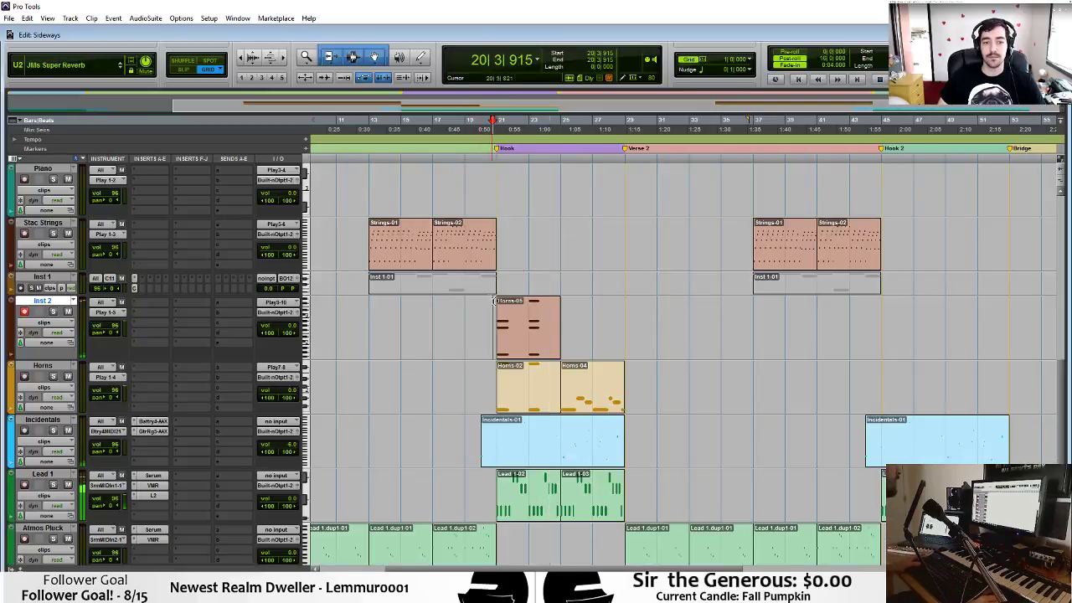
click(500, 305)
key(ctrl+equal)
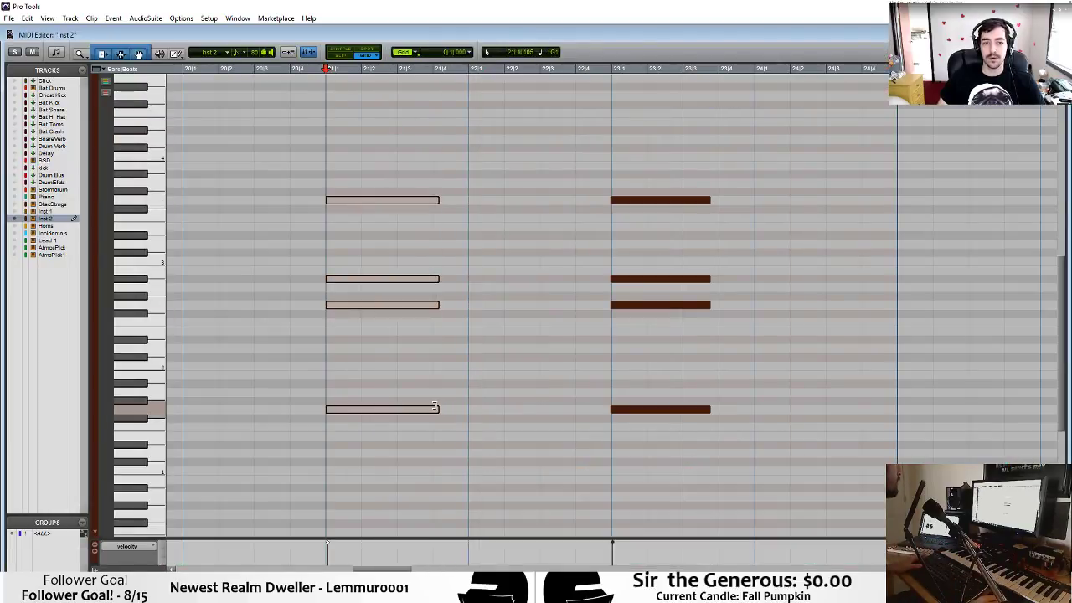
drag(434, 407, 396, 408)
click(300, 252)
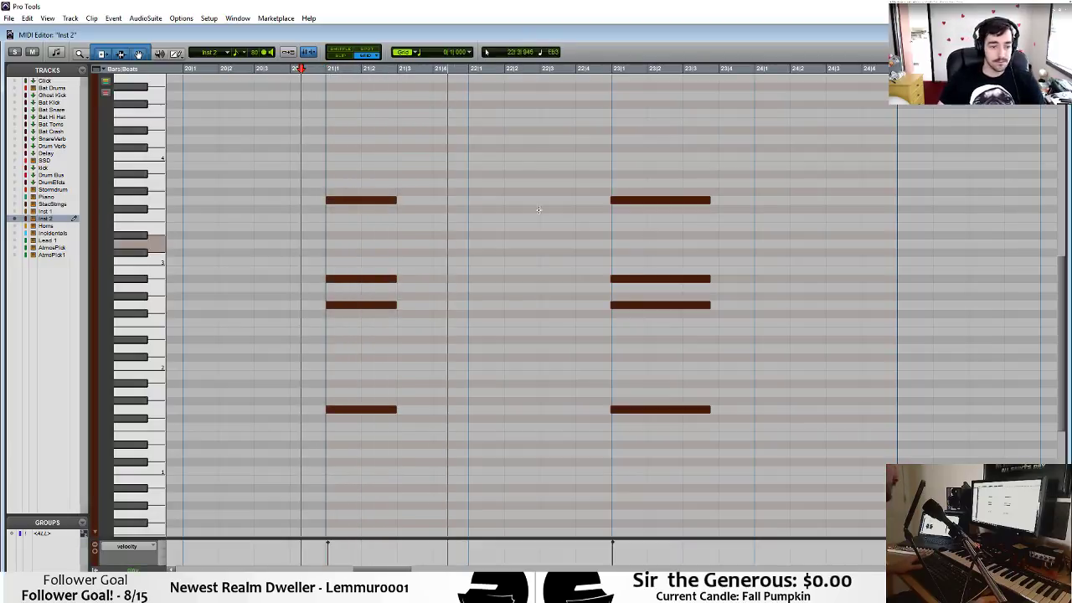
key(space)
Extend the bar 21 chord to end at 21|4 and the bar 23 chord to end at 23|4.
drag(326, 193, 430, 197)
scroll(412, 367, down, 2)
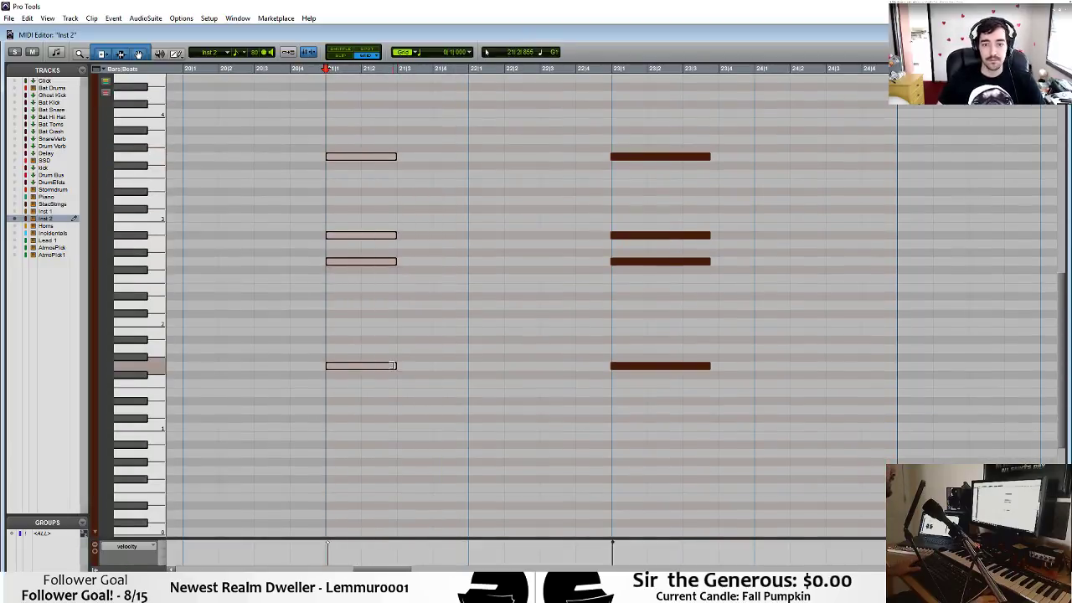
drag(394, 365, 432, 365)
click(712, 251)
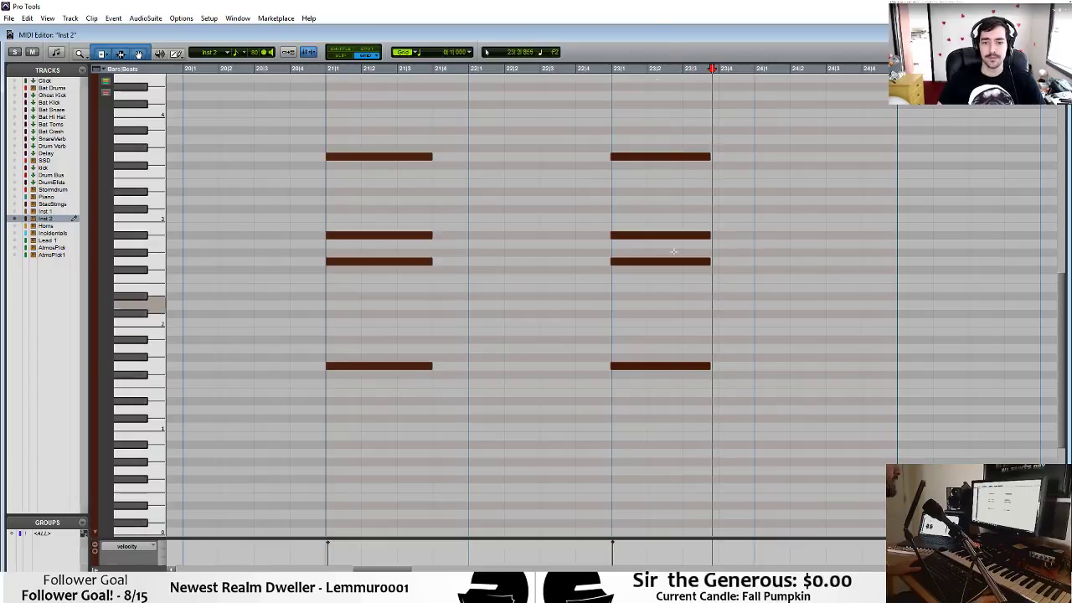
drag(704, 143, 616, 372)
drag(710, 261, 717, 262)
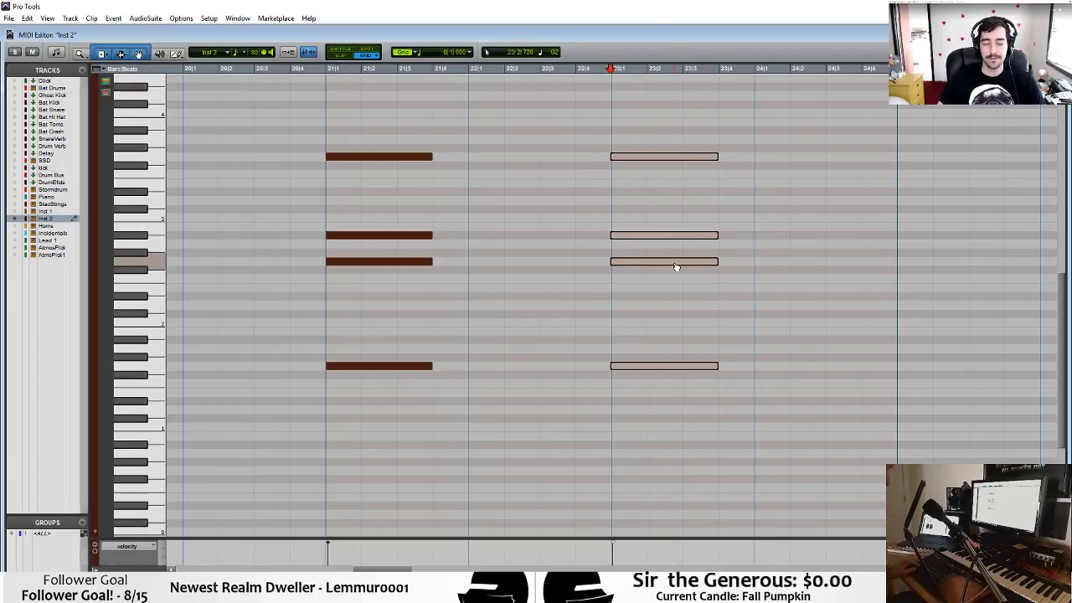
Play the hook with the edited chords in the Edit window and lower the Inst 2 track volume to -2.6 dB.
key(ctrl+w)
click(489, 322)
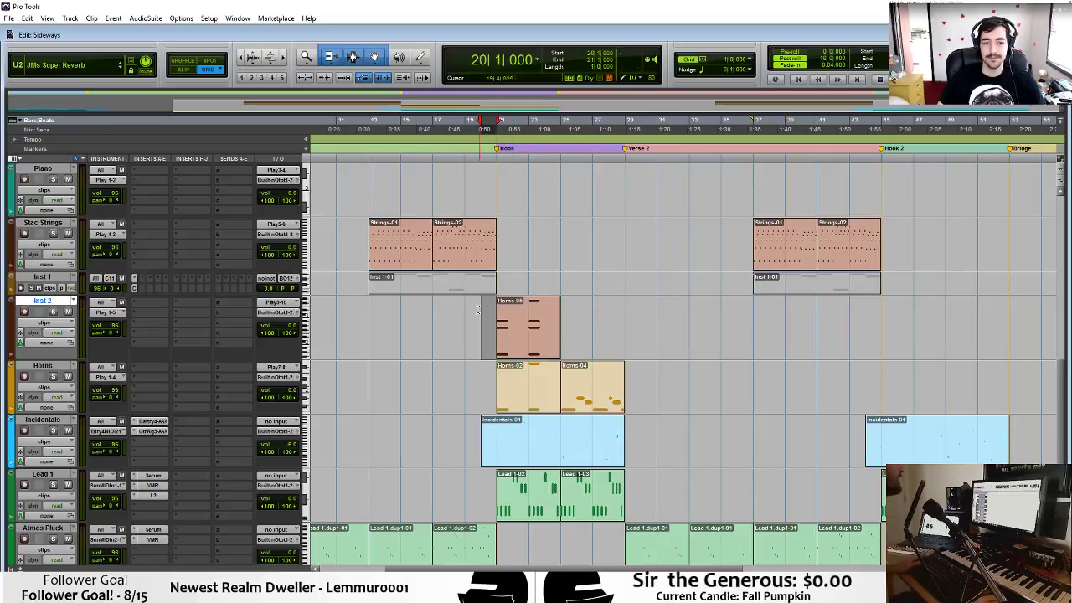
key(space)
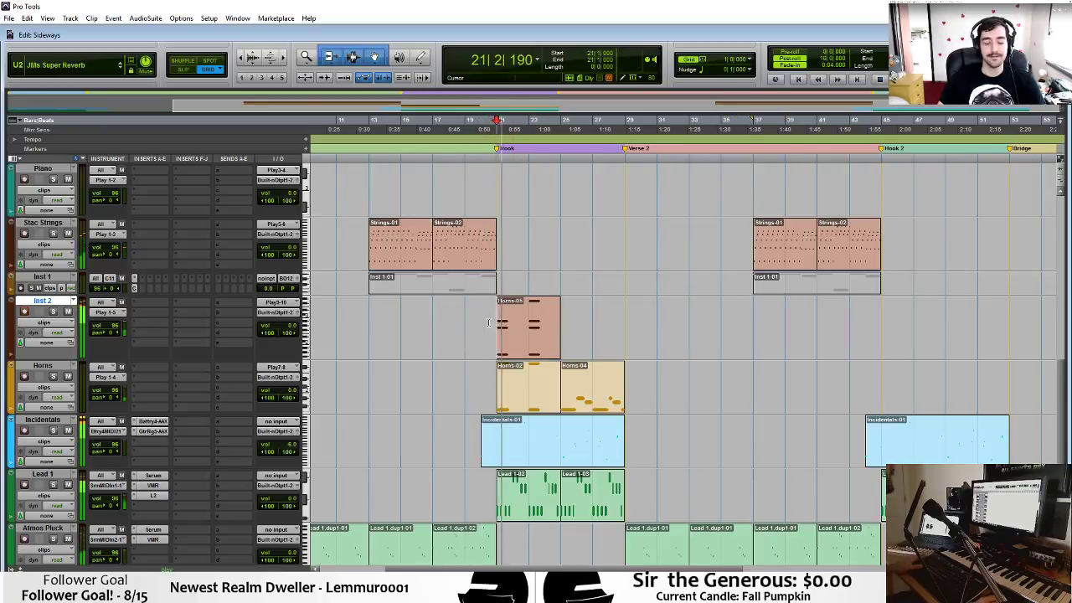
key(space)
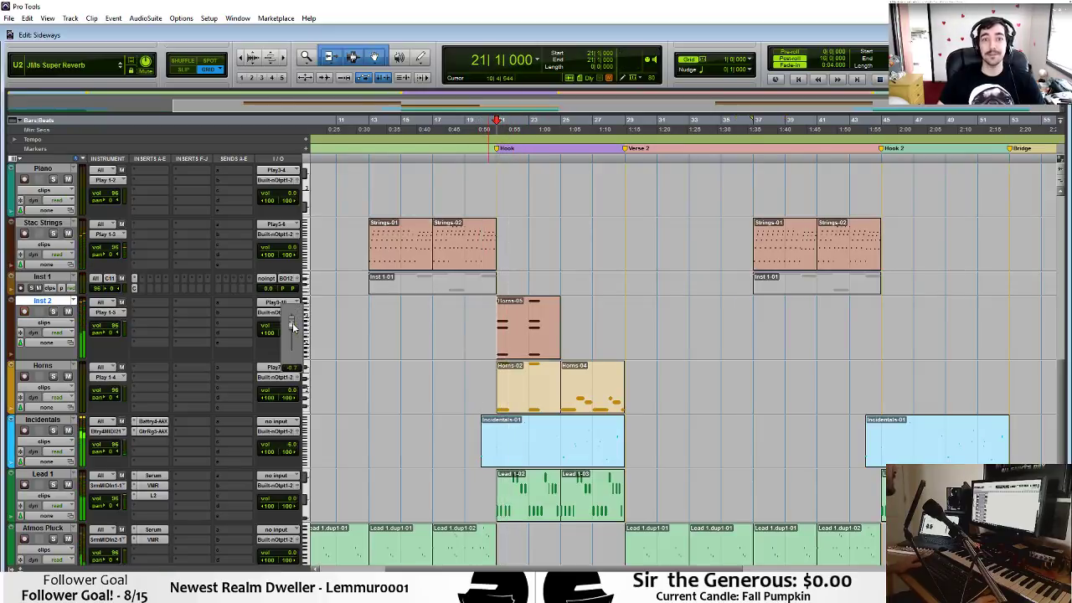
drag(293, 328, 296, 329)
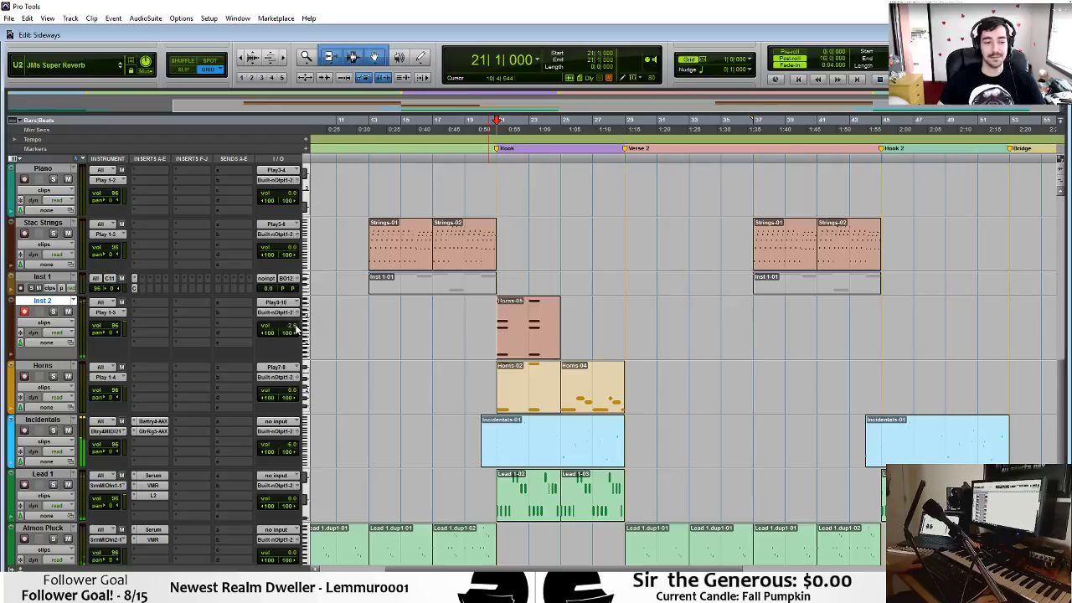
Copy the second Horns clip onto the Inst 2 track at bar 25 and open the copy in the MIDI Editor.
click(519, 338)
drag(590, 399, 581, 345)
double_click(581, 345)
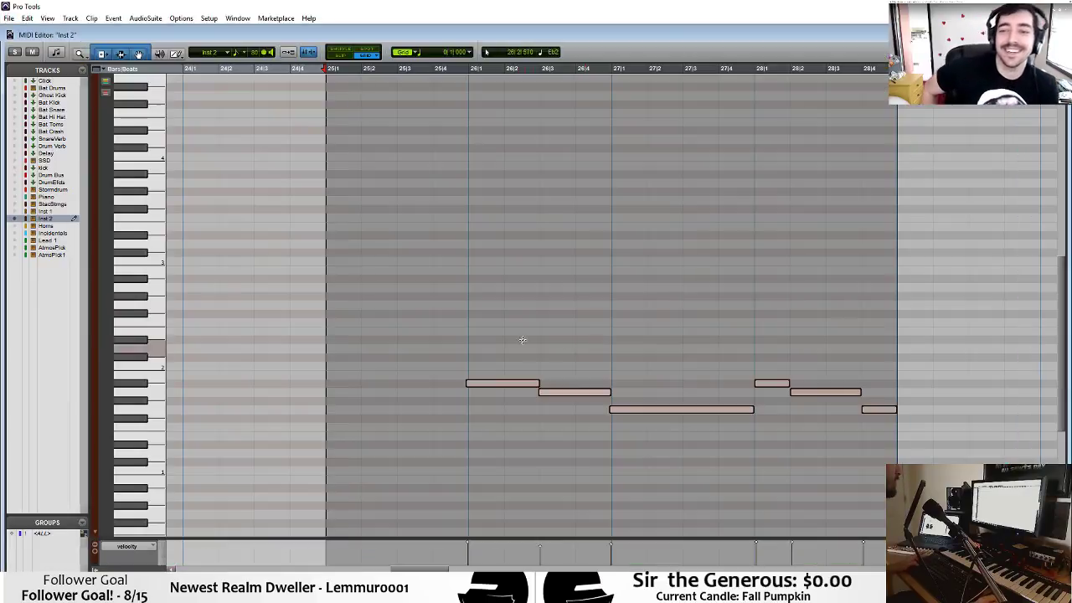
Add a one-bar G1 note at bar 25 before the existing phrase and play the phrase.
click(488, 386)
drag(488, 386, 467, 410)
key(space)
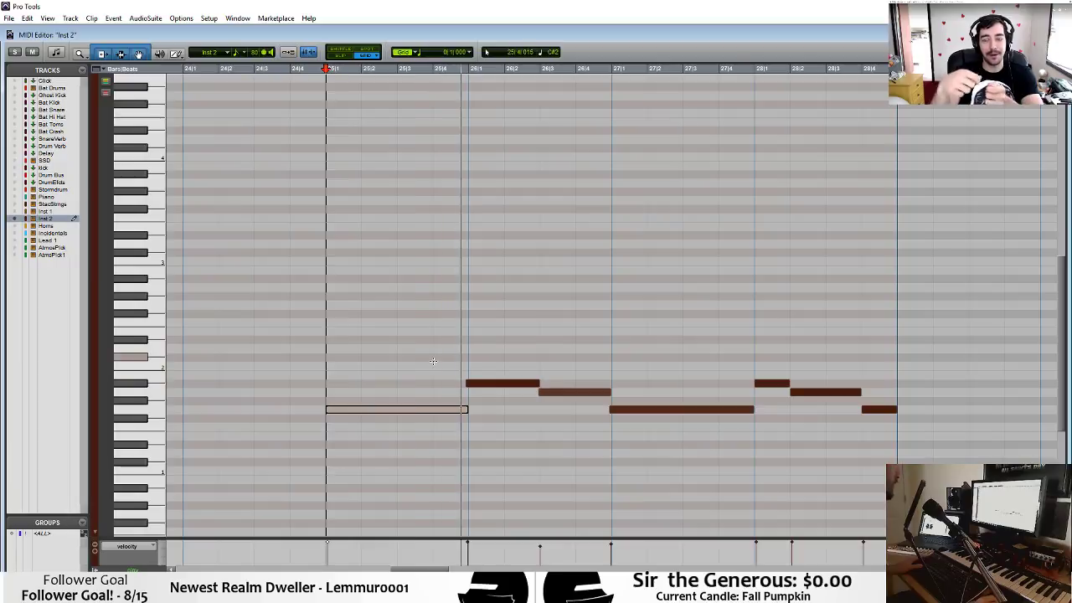
key(space)
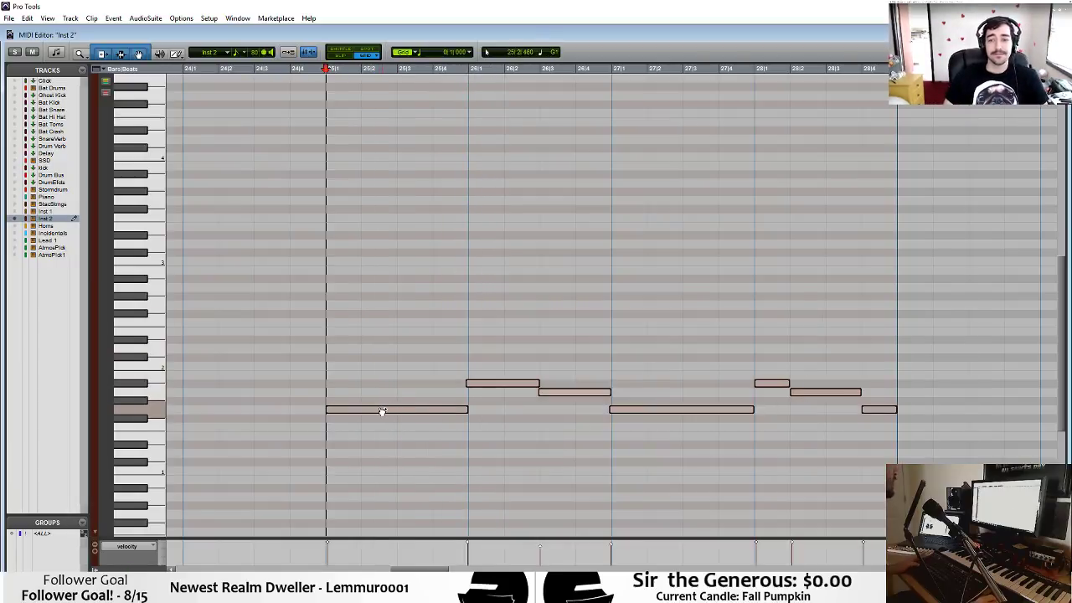
Try doubling the bars 25 to 28 phrase two octaves higher, listen to it, and delete the copied notes.
drag(382, 411, 387, 206)
click(270, 189)
key(space)
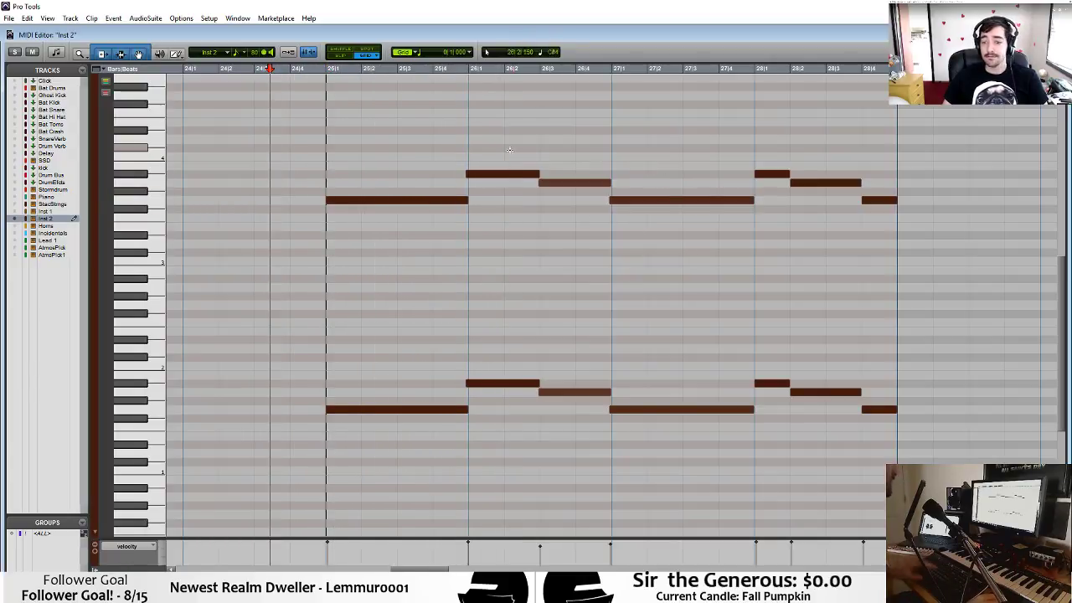
drag(509, 149, 388, 248)
key(Delete)
key(Delete)
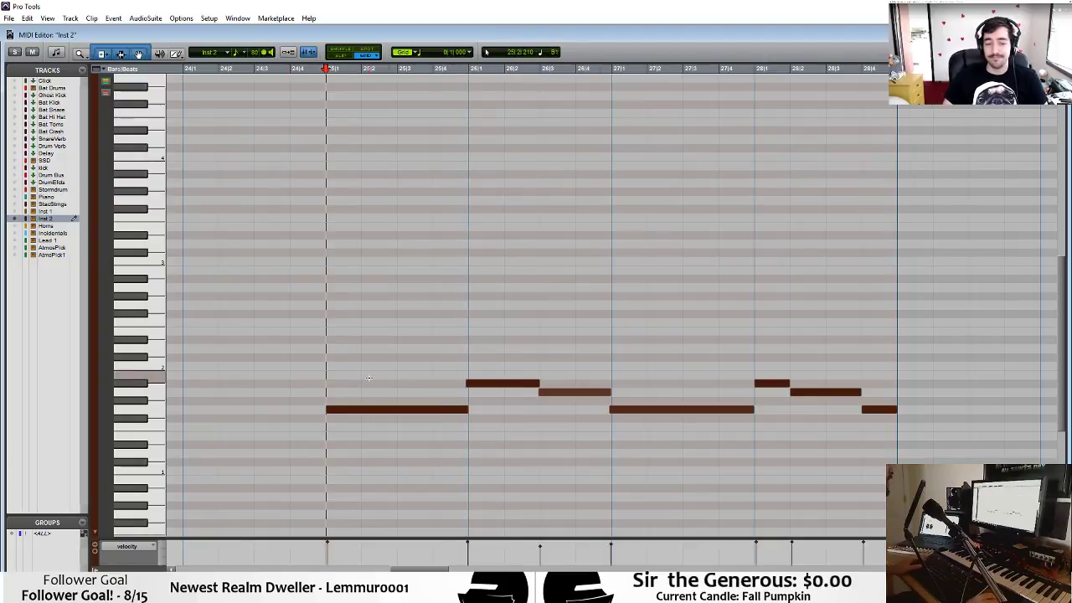
Return to the Edit window and play the hook from bar 20.
key(ctrl+w)
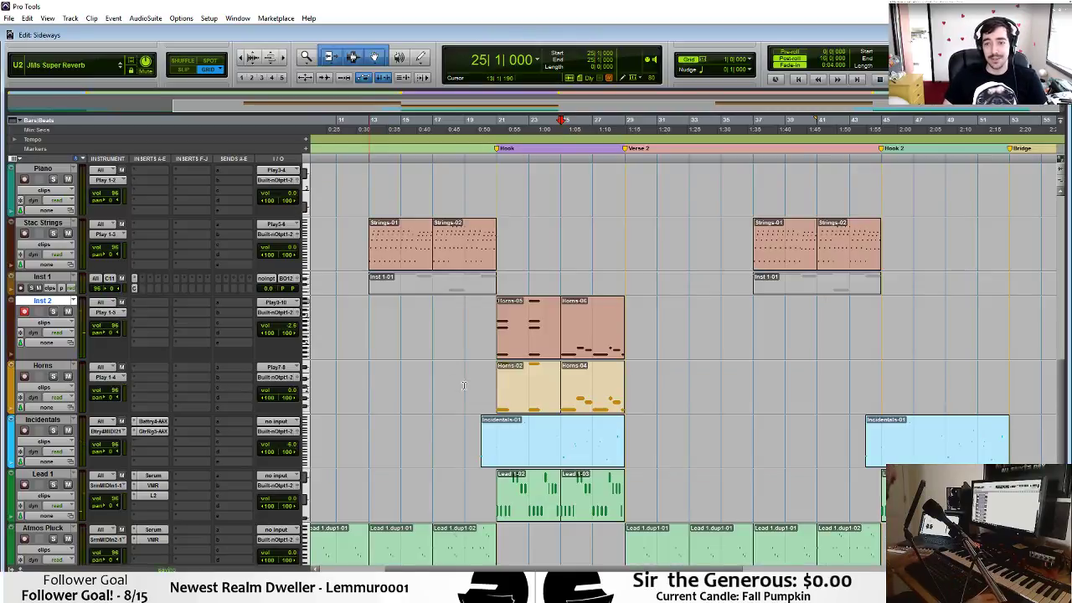
key(space)
click(474, 305)
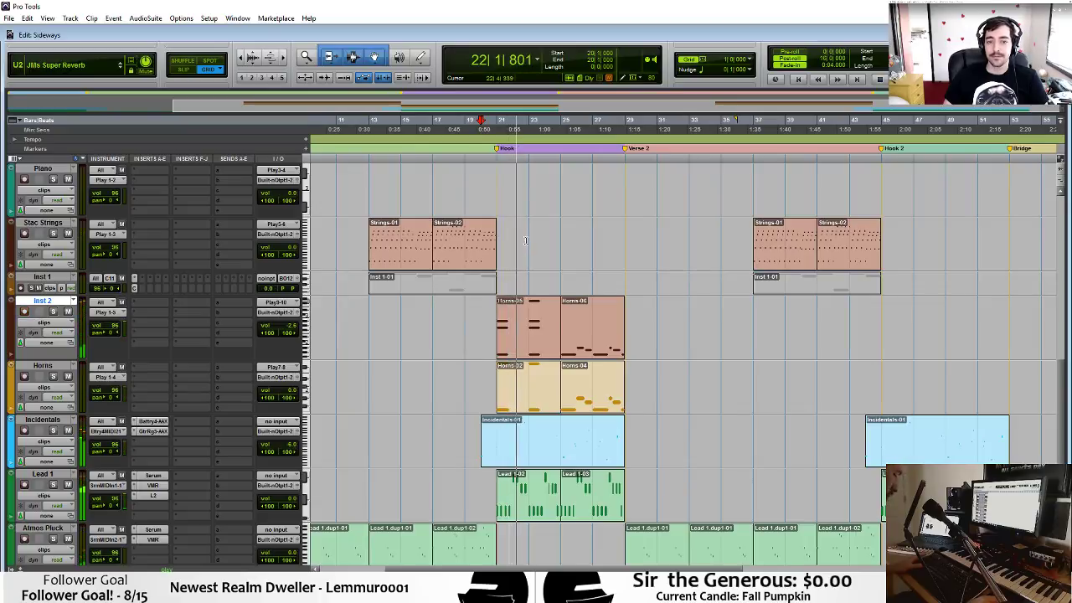
key(space)
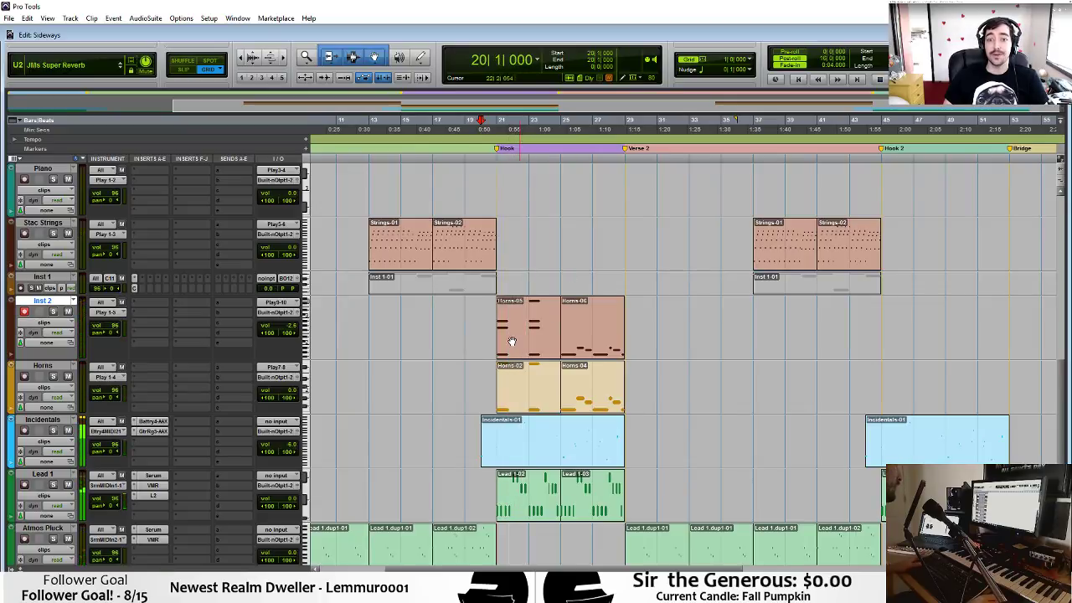
Try a chord at bar 22 of the first Inst 2 clip by copying notes from bar 21 to Bb1, C3 and Eb3.
click(533, 347)
double_click(533, 347)
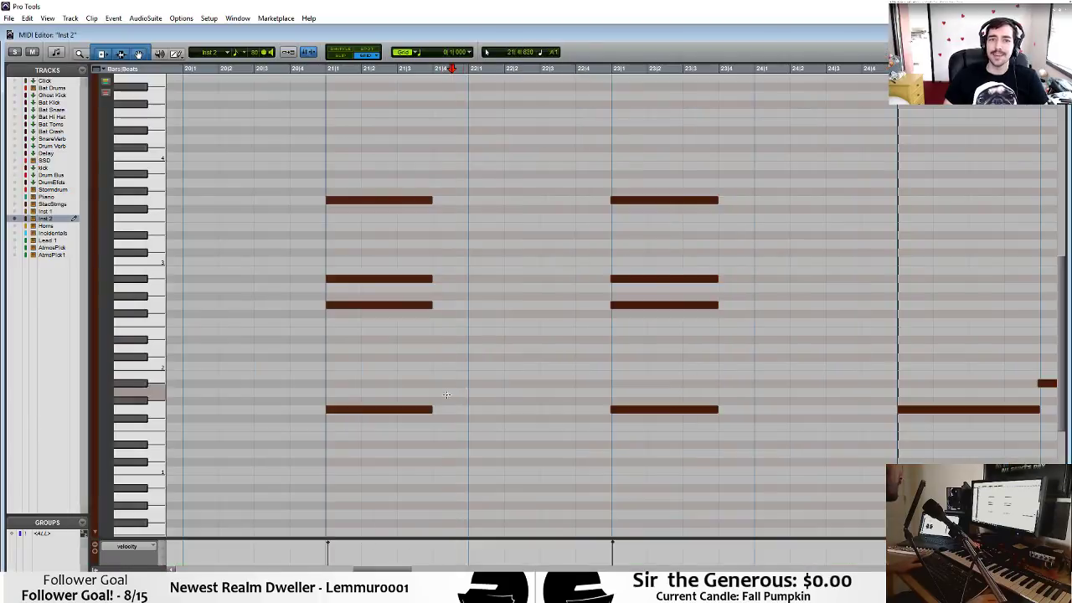
click(362, 409)
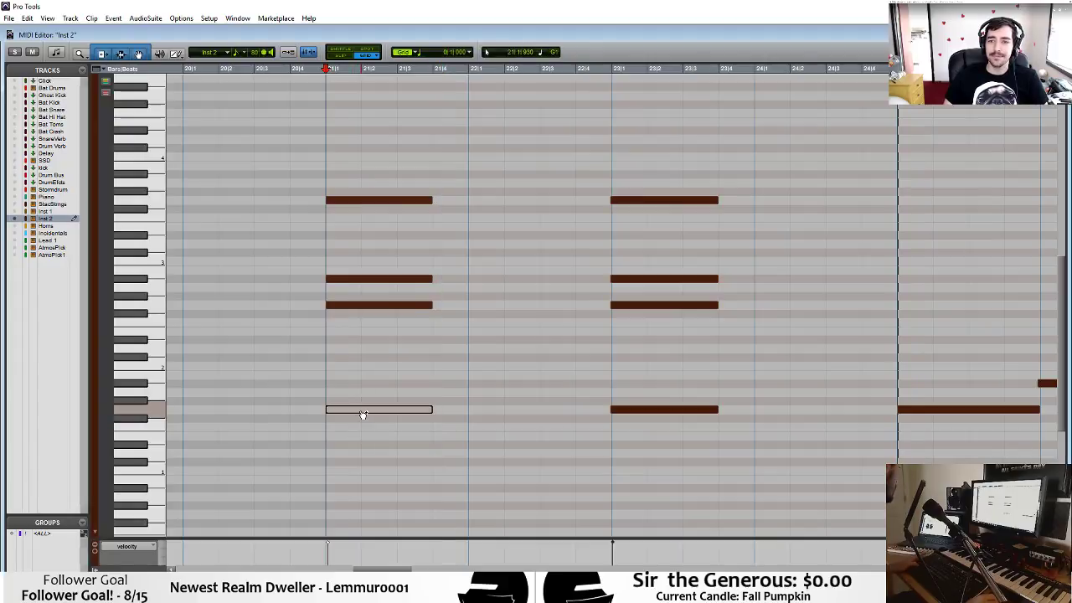
drag(363, 412, 495, 385)
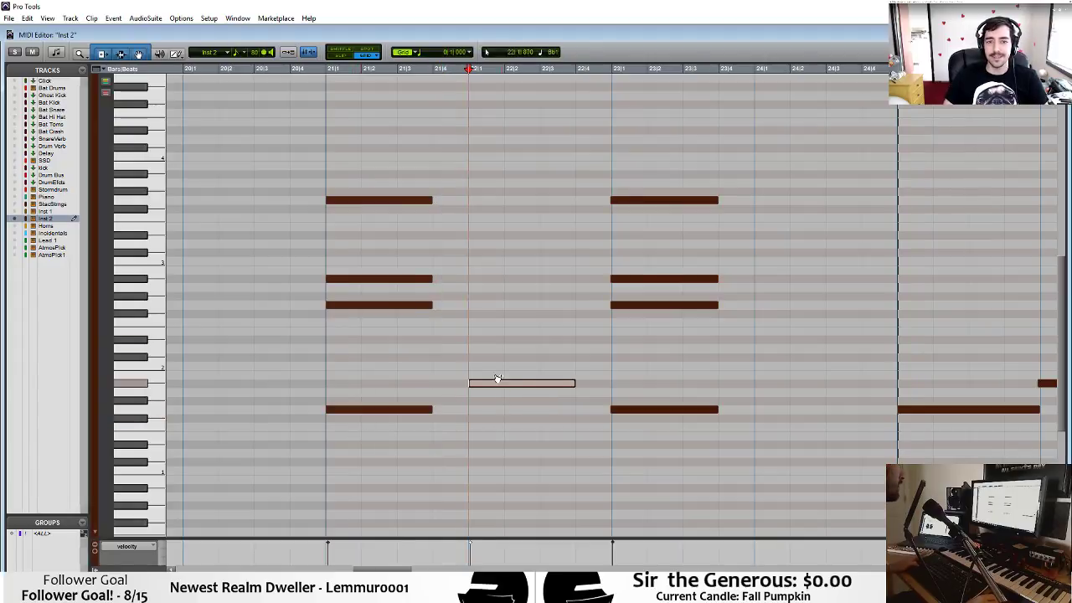
click(388, 200)
drag(387, 200, 494, 202)
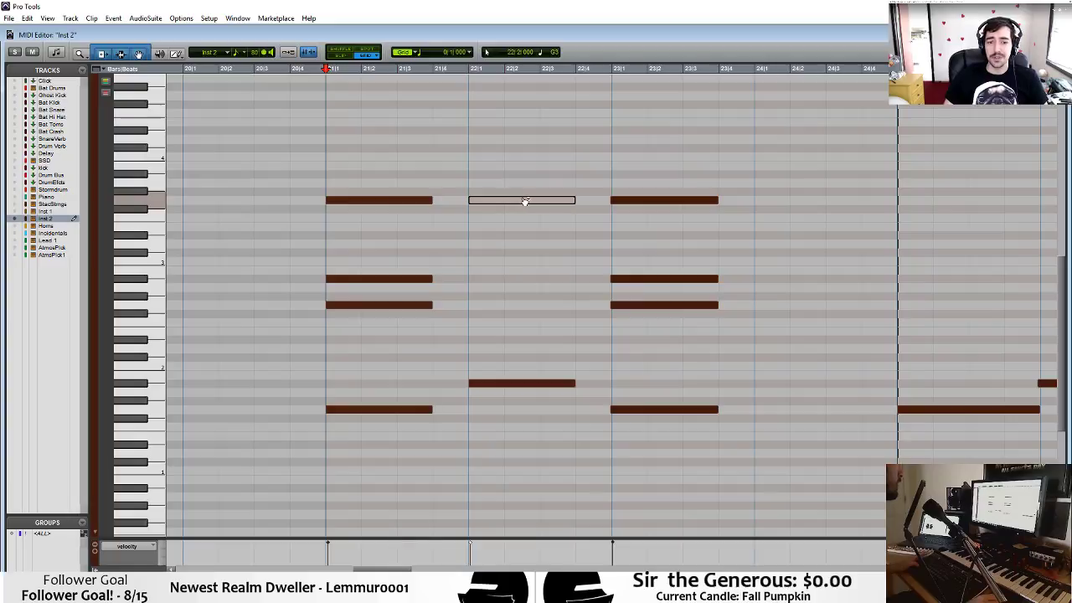
key(space)
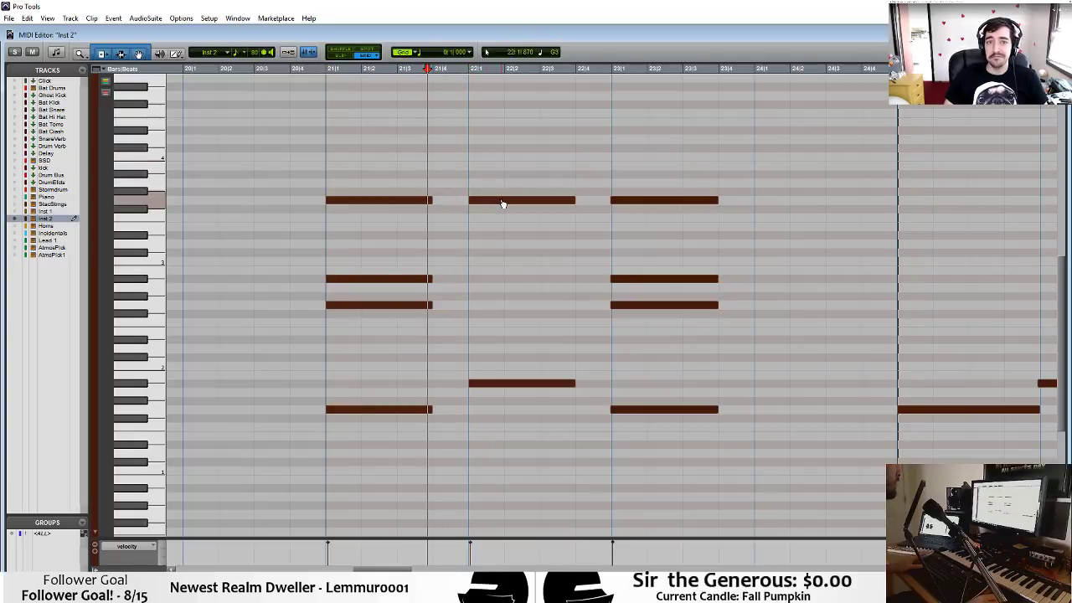
drag(503, 203, 503, 268)
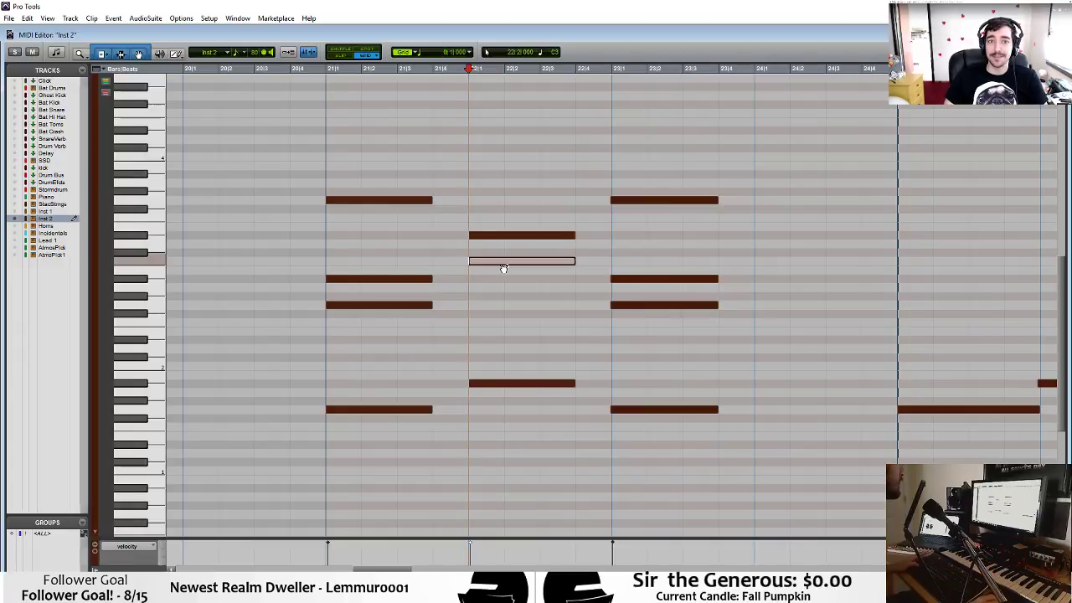
Listen to the passage from just before bar 21, delete the three bar 22 notes, and close the MIDI Editor.
click(309, 134)
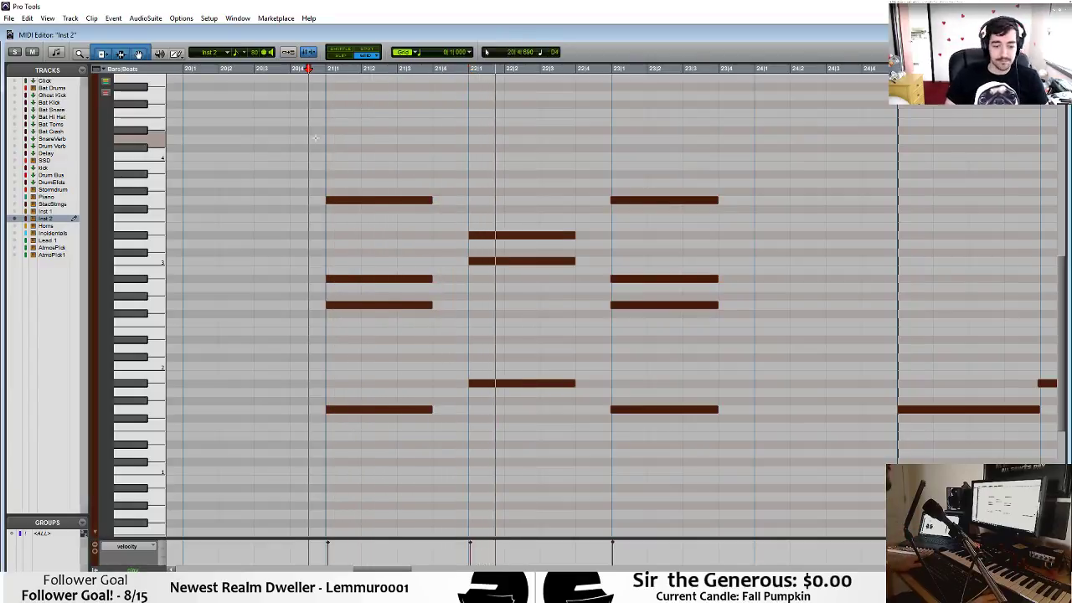
key(space)
drag(576, 217, 469, 393)
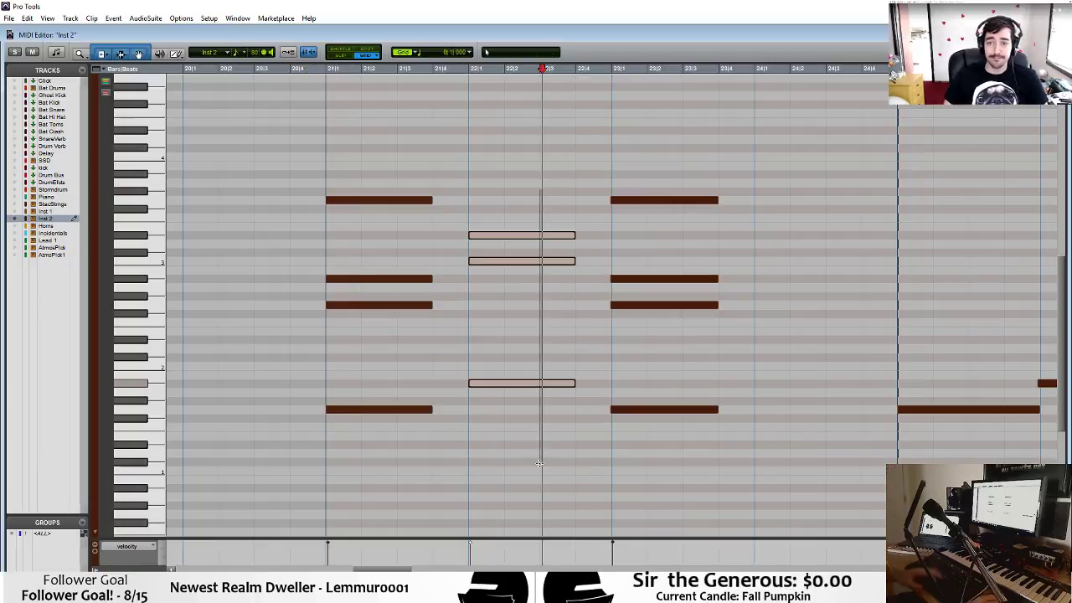
key(Delete)
key(ctrl+w)
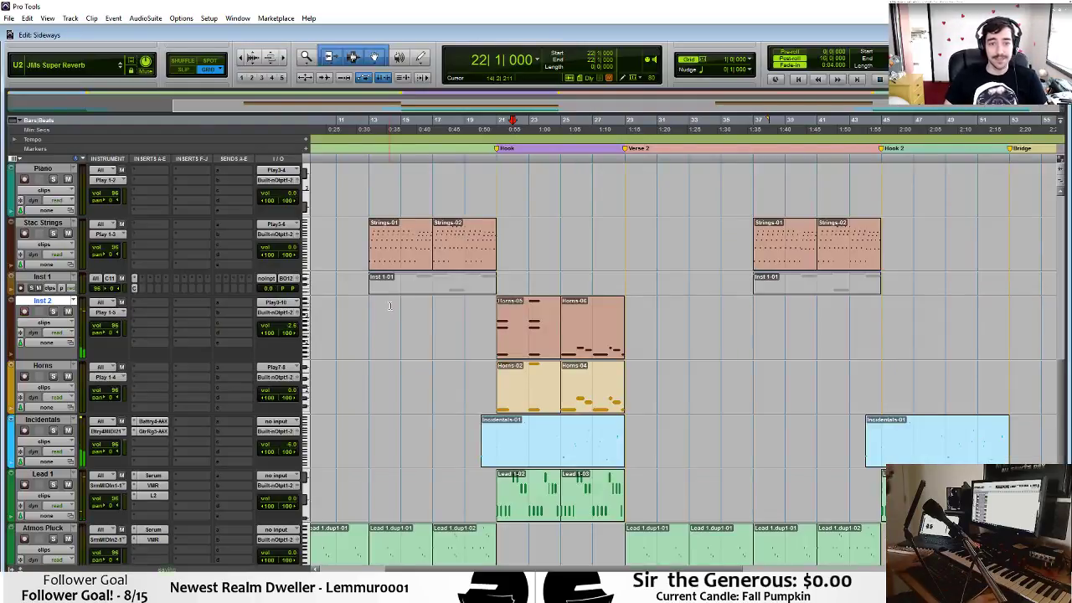
Play the hook from bar 21 to hear the parts together, and stop playback.
key(space)
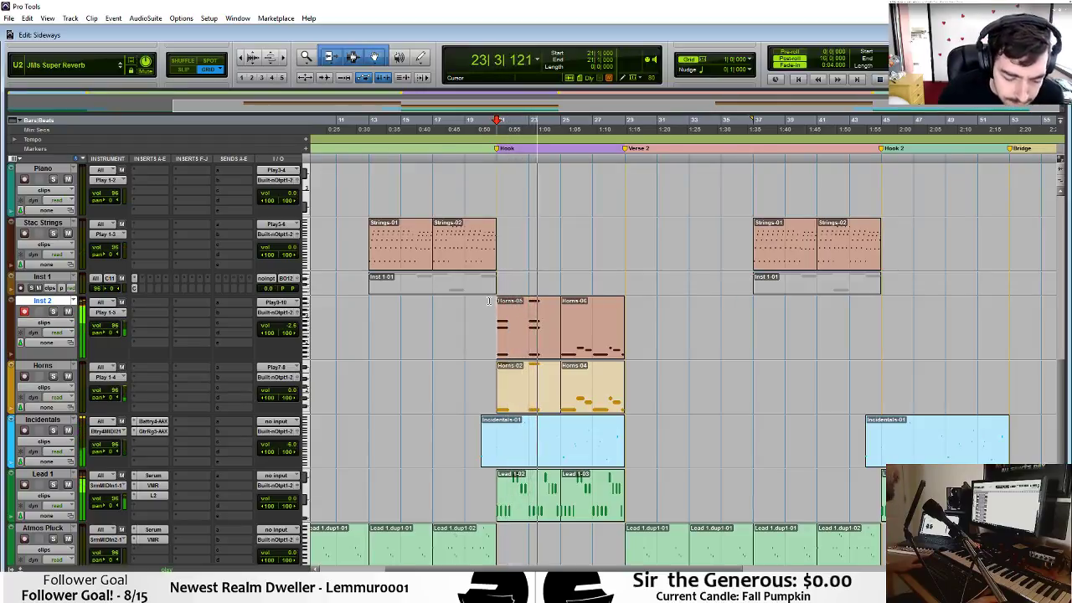
scroll(489, 301, down, 3)
key(space)
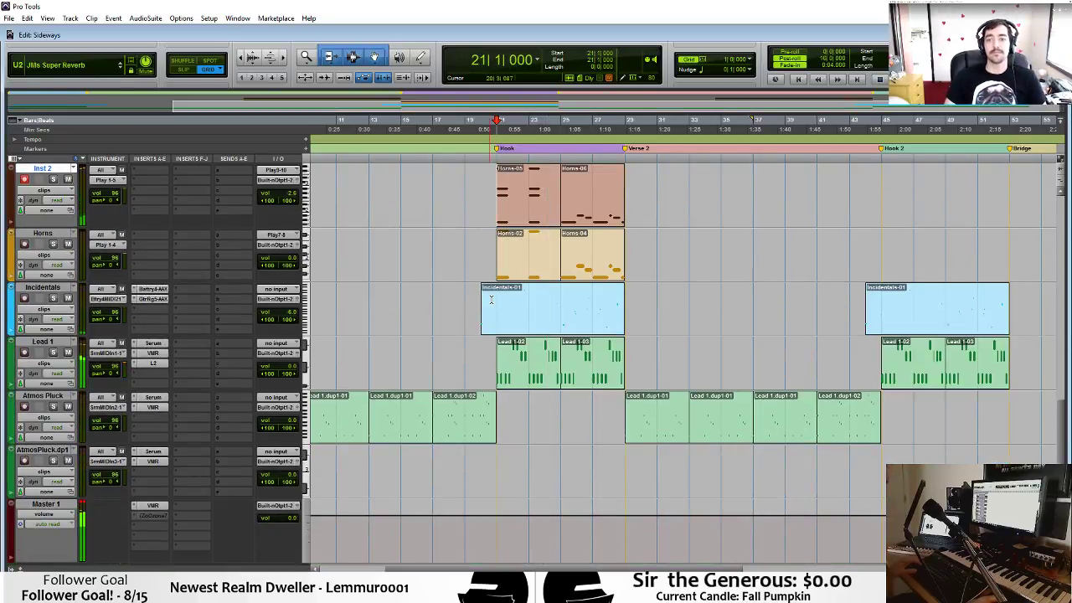
scroll(492, 299, up, 3)
scroll(491, 300, up, 2)
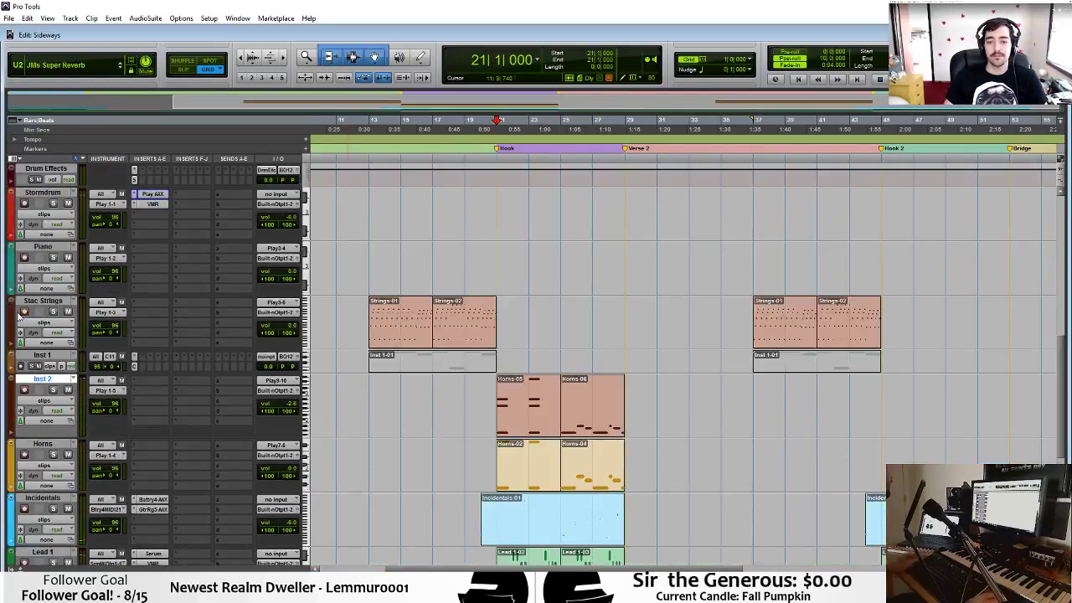
Rename the Inst 2 track as Cellos.
double_click(40, 379)
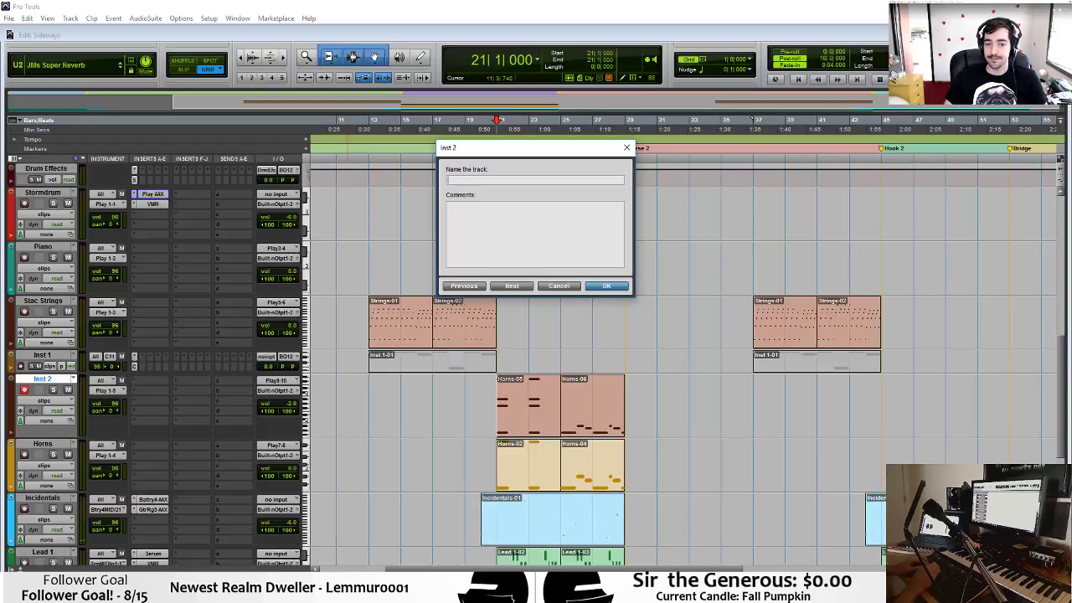
text(Cell)
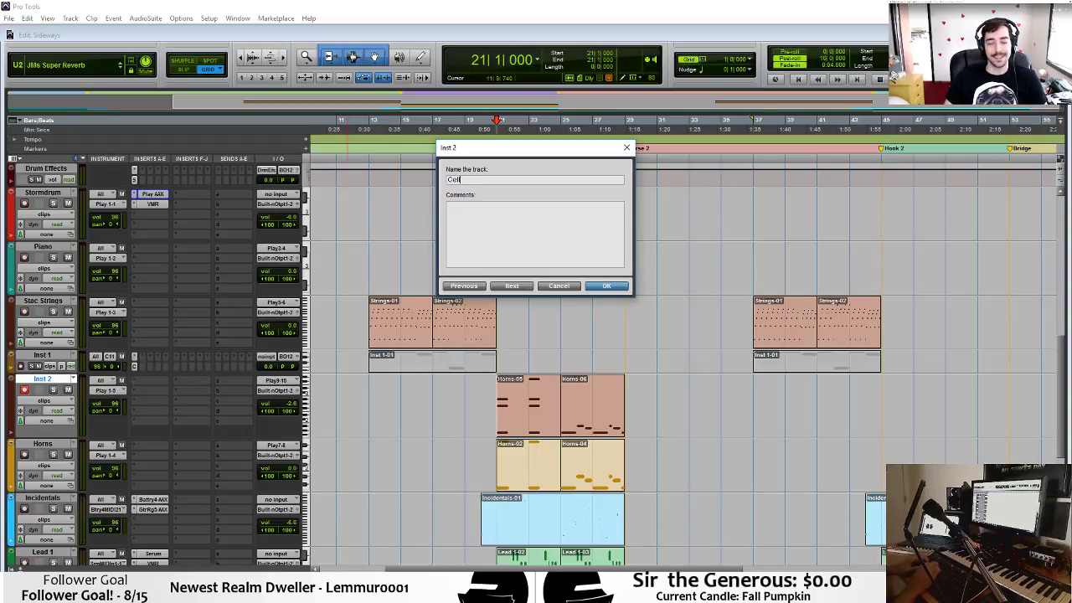
text(os)
key(Return)
Open the Play instrument on the Stormdrum track and browse the Big Drums folder of the EW Stormdrum 3 library.
scroll(12, 314, up, 1)
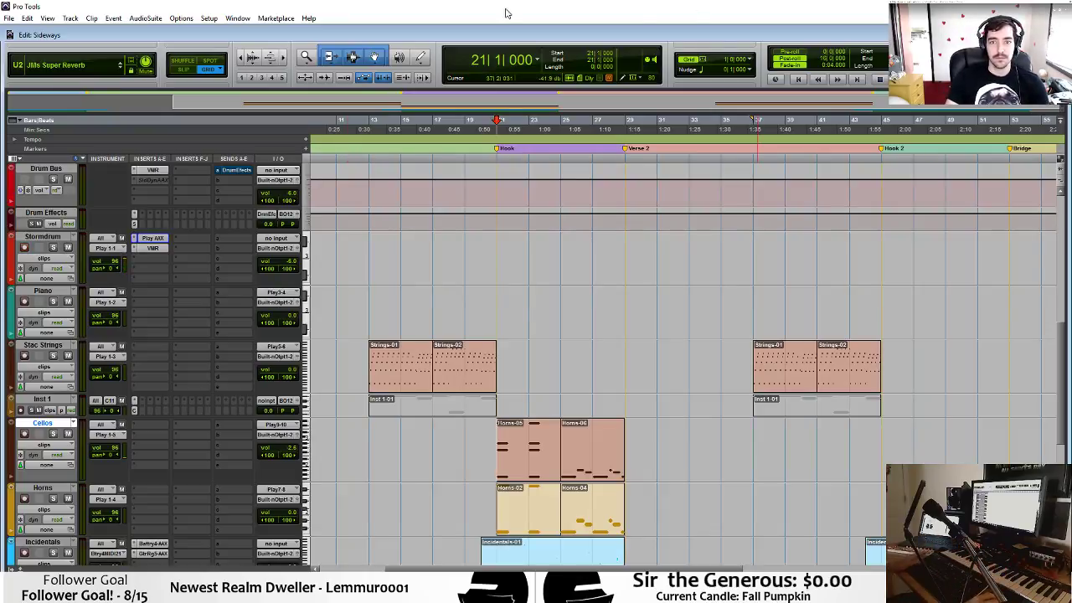
click(165, 238)
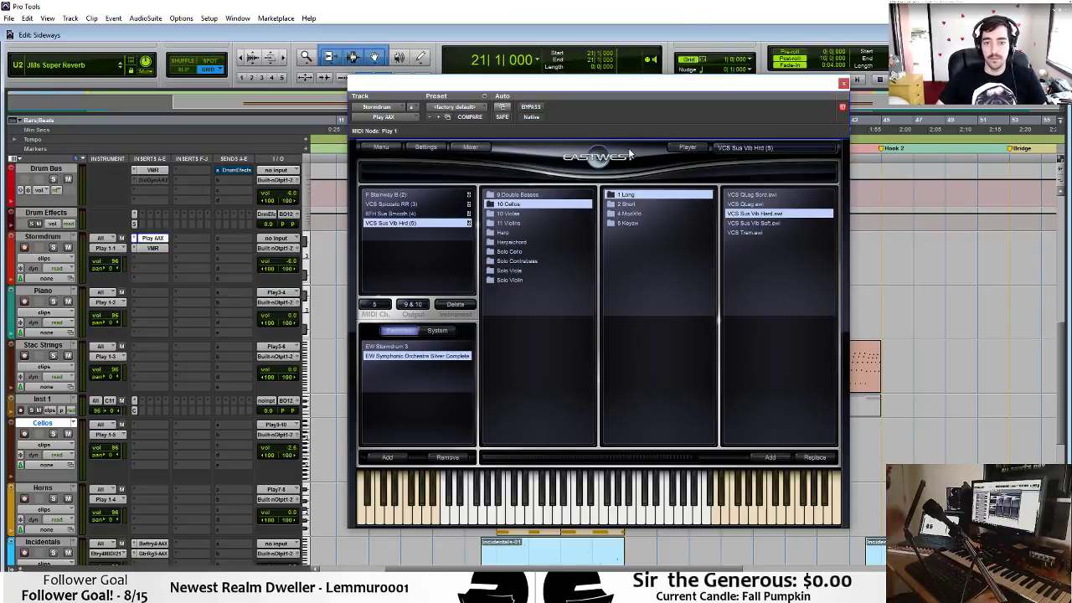
click(418, 347)
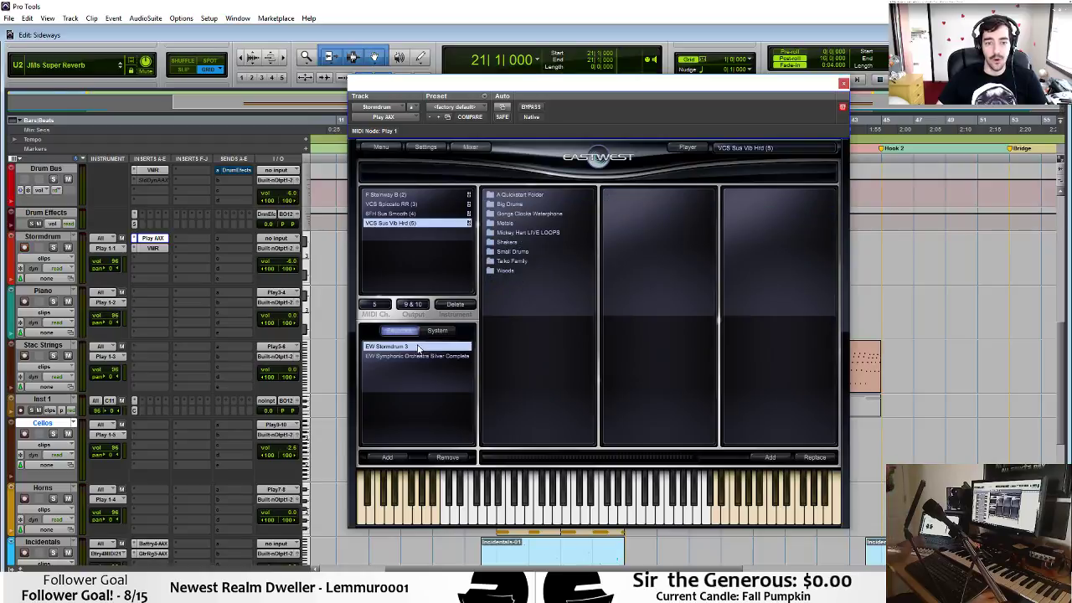
click(509, 204)
scroll(640, 334, down, 1)
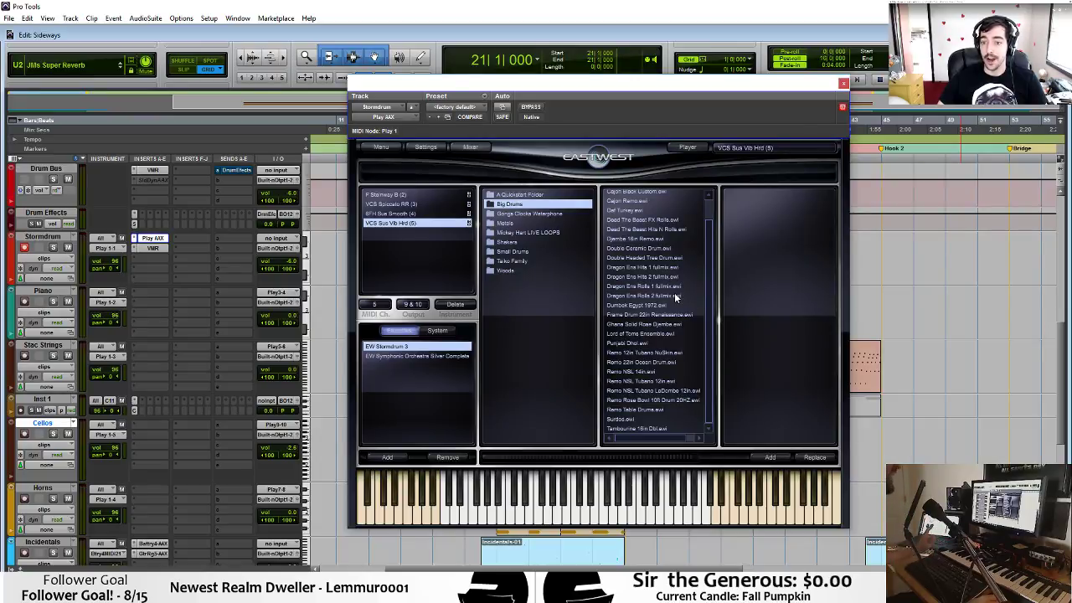
scroll(658, 335, up, 2)
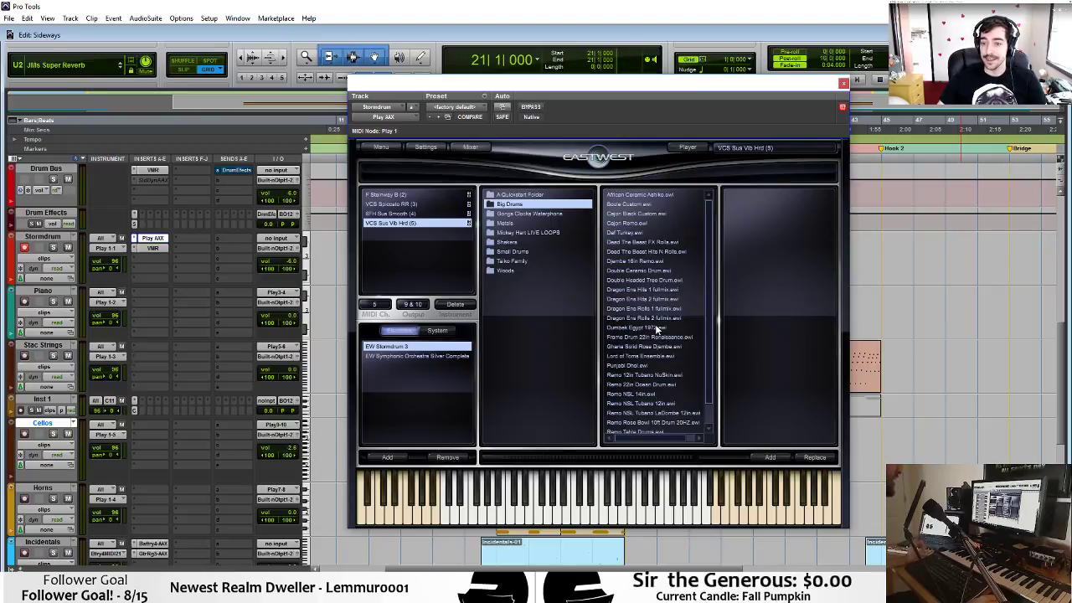
scroll(652, 319, down, 2)
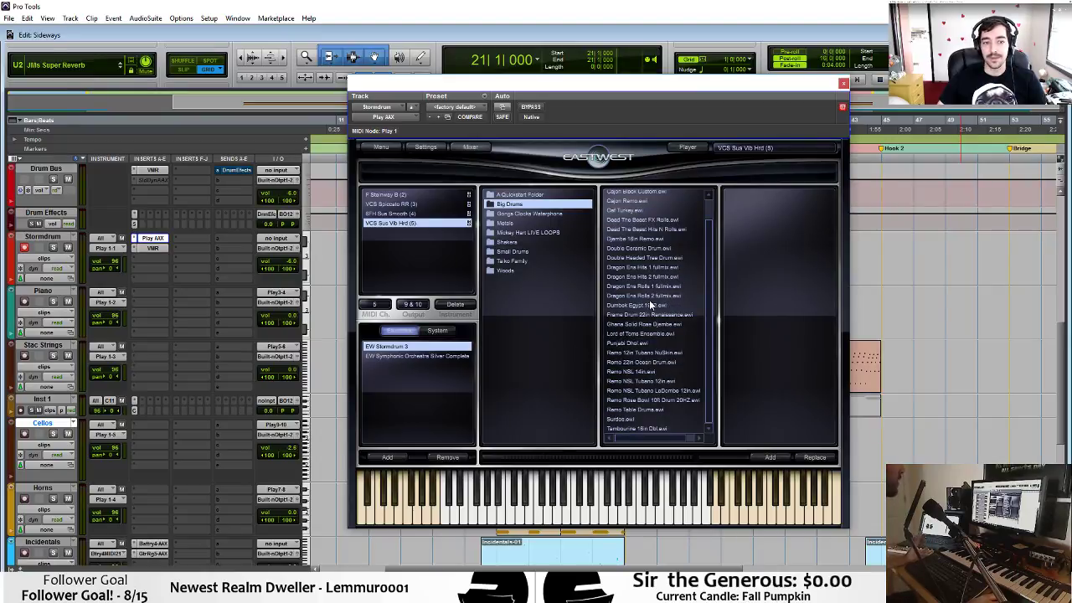
Load Dragon Ens Hits 1 fullmix.ewi from Big Drums as an additional instrument, keeping the ones already loaded.
click(639, 344)
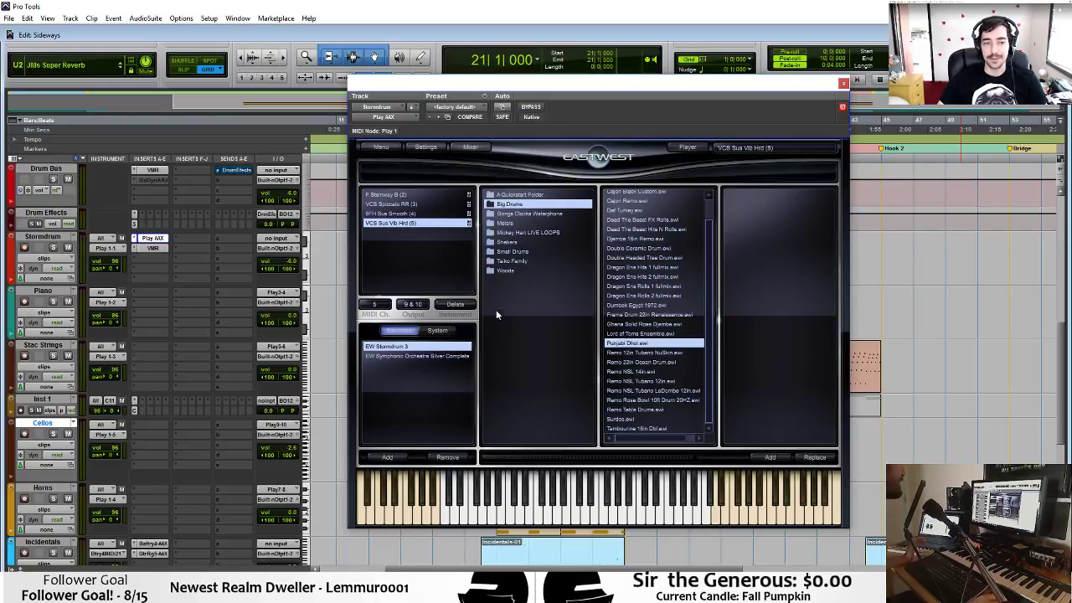
click(645, 202)
scroll(661, 217, up, 2)
scroll(674, 218, down, 2)
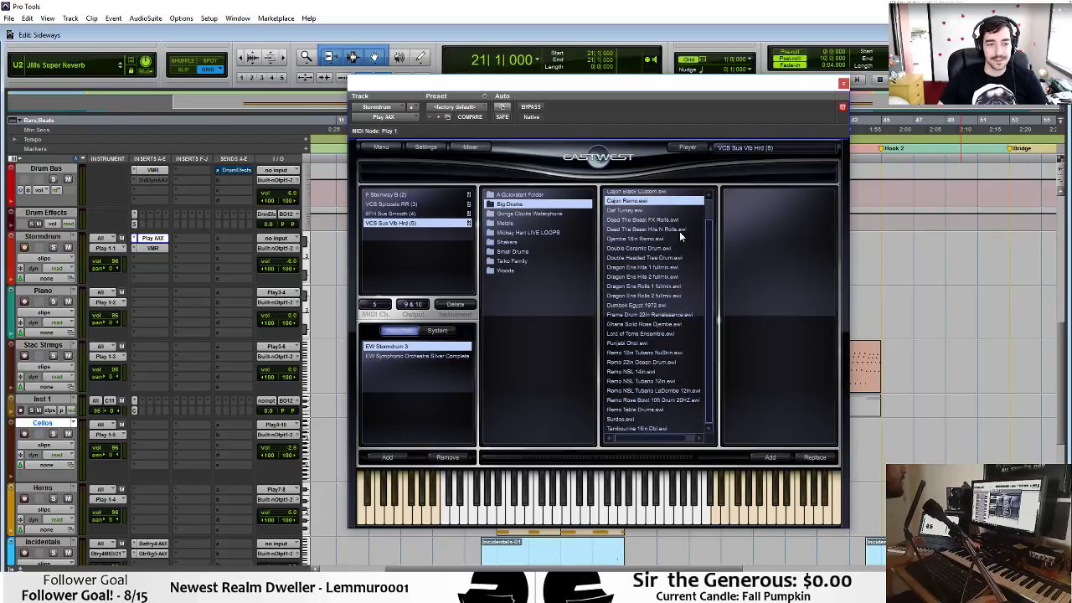
double_click(683, 267)
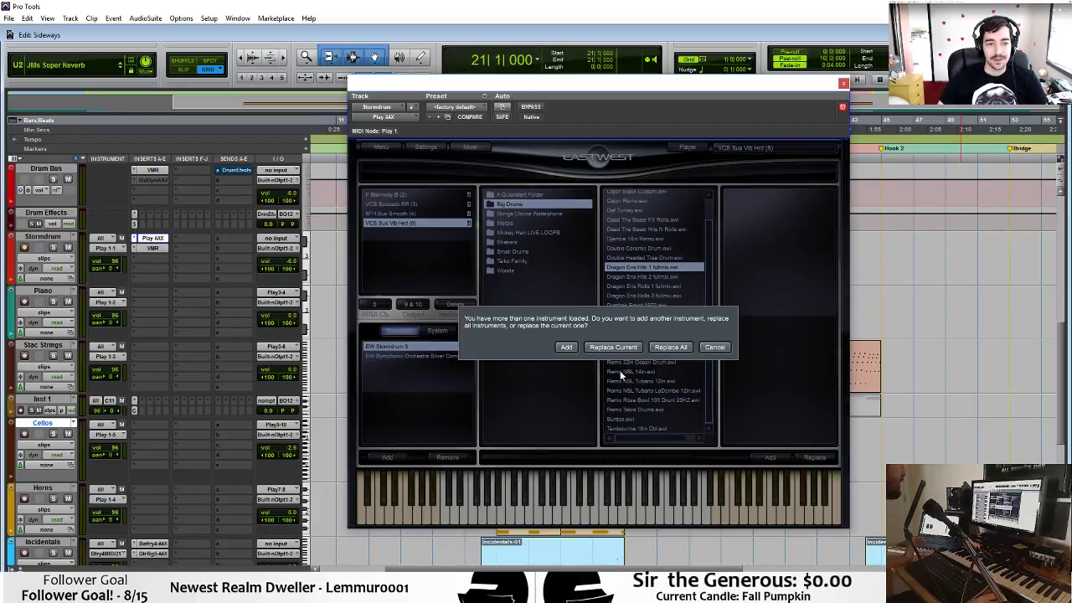
click(568, 348)
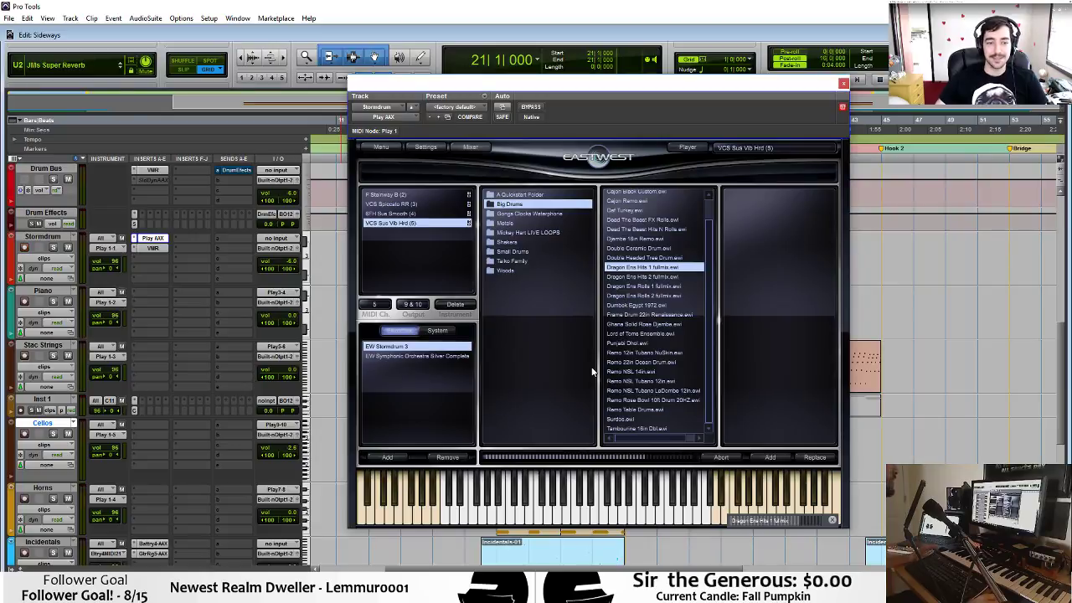
Assign Dragon Ens Hits 1 fullmix to MIDI channel 1 and output 1 & 2, and close the instrument window.
click(379, 301)
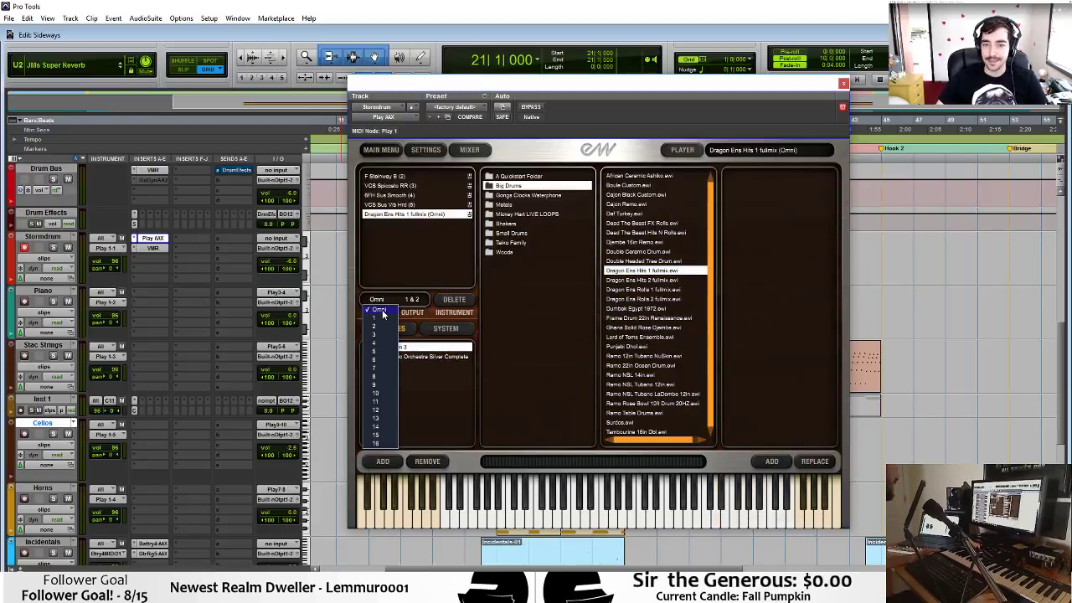
click(382, 320)
click(413, 300)
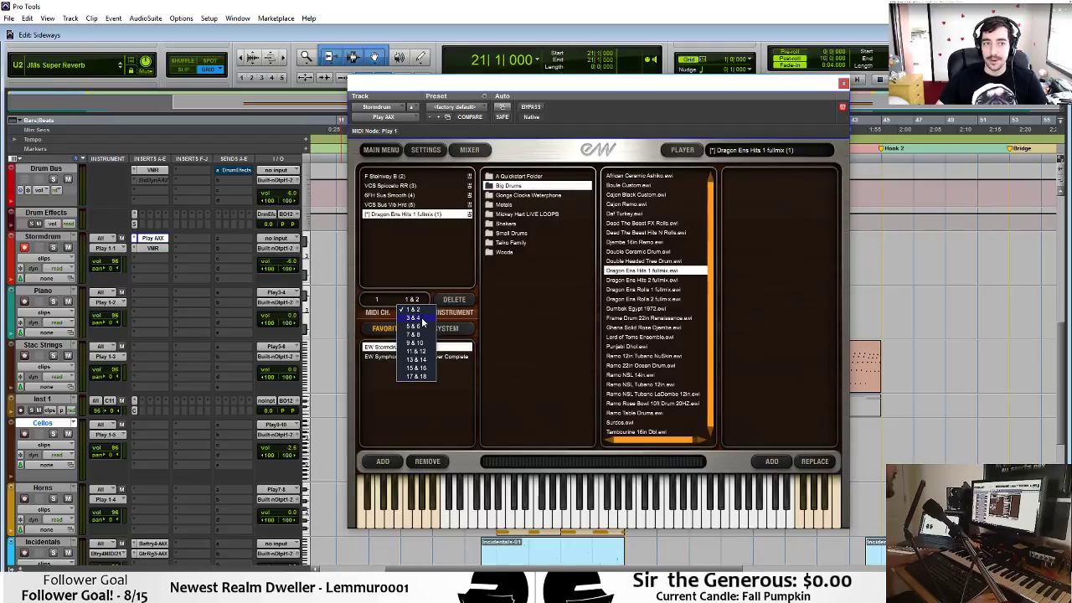
click(423, 322)
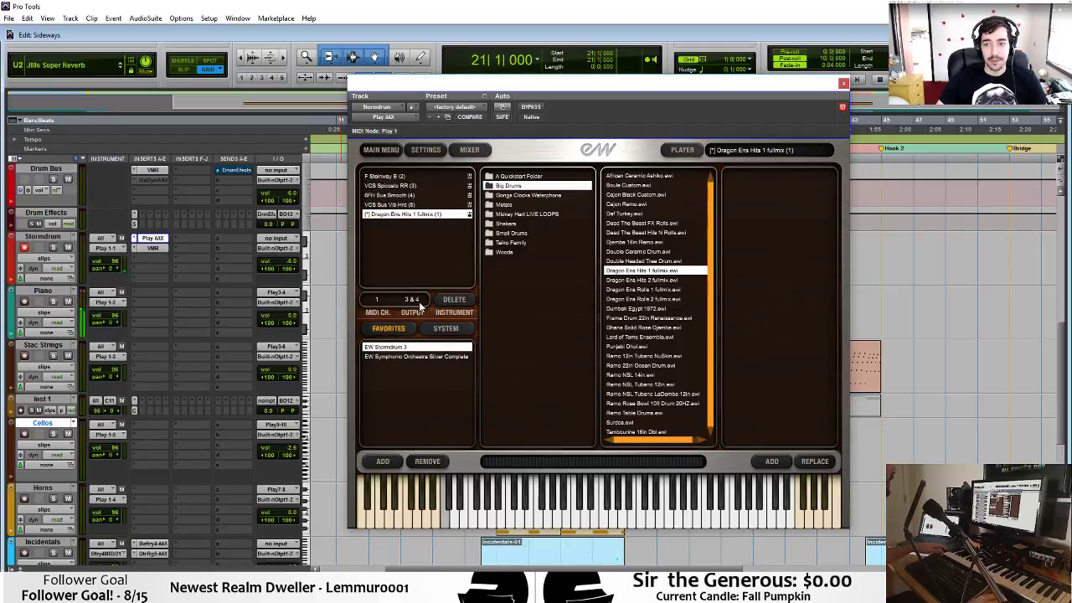
click(412, 301)
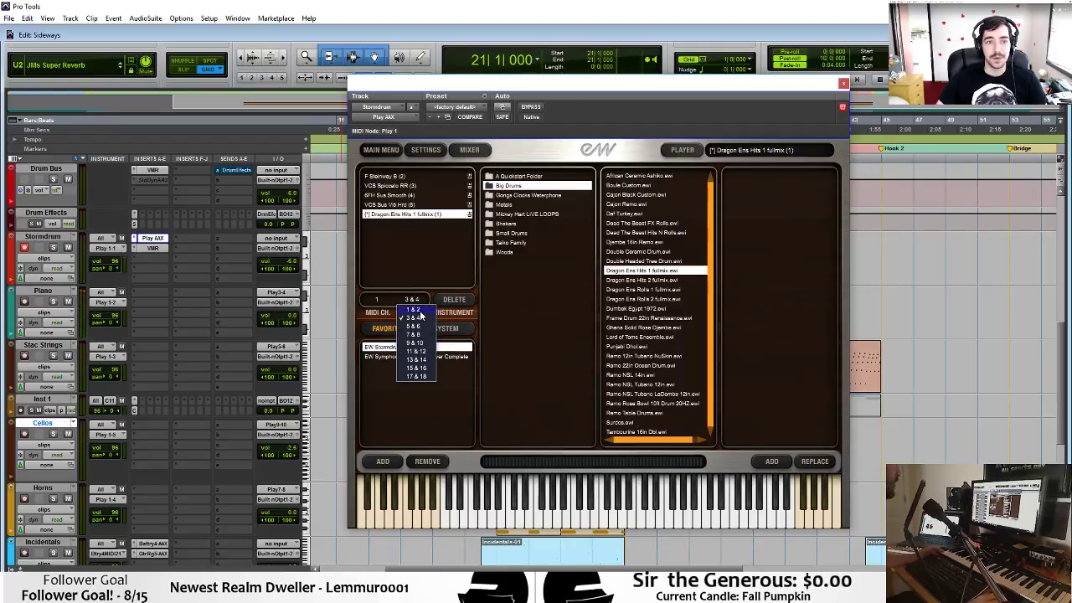
click(420, 312)
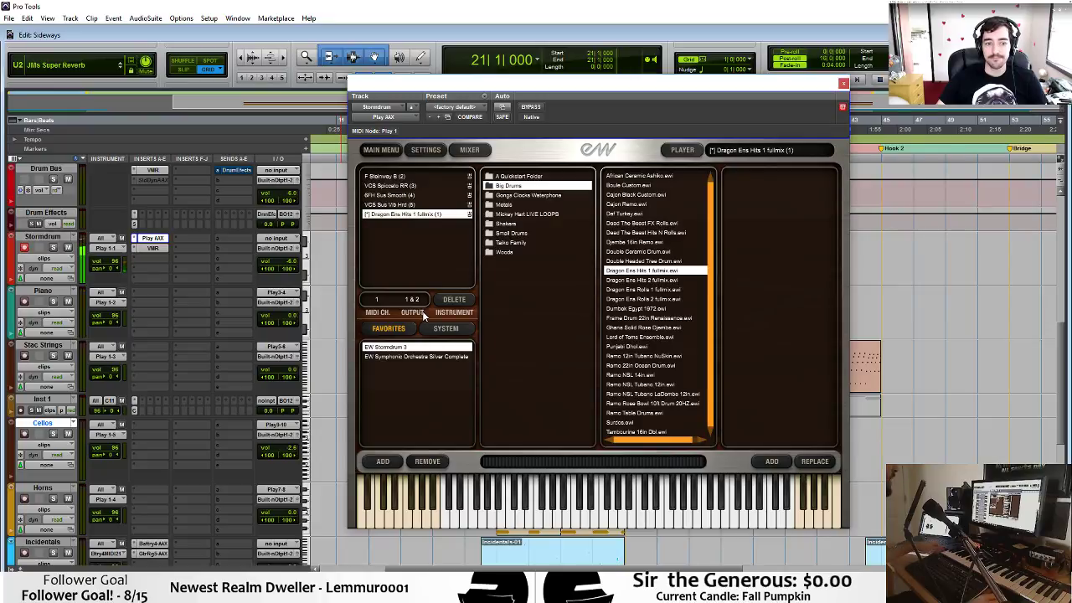
click(944, 215)
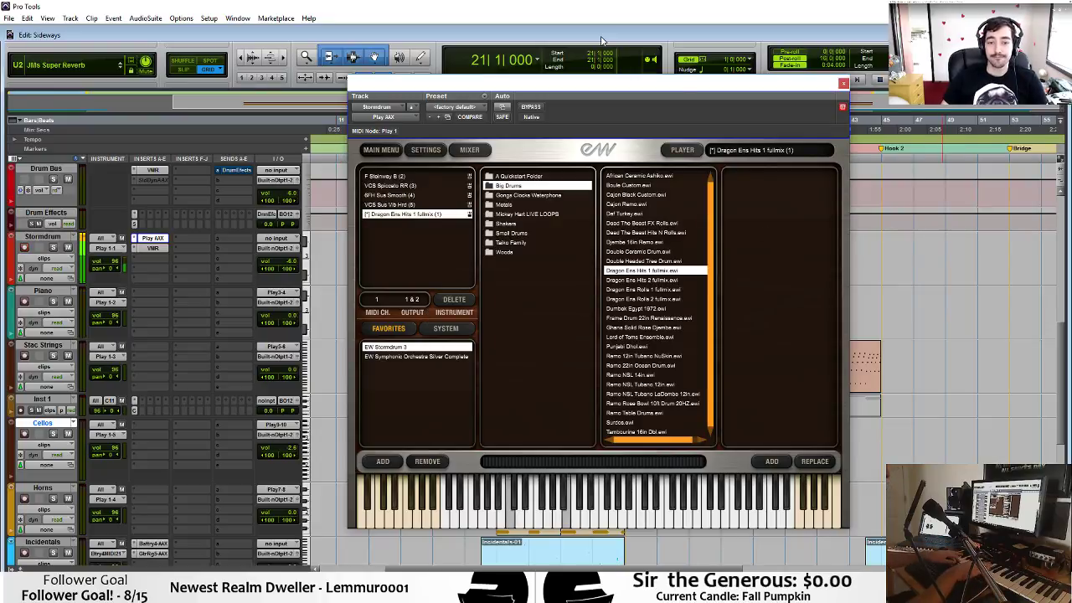
click(843, 83)
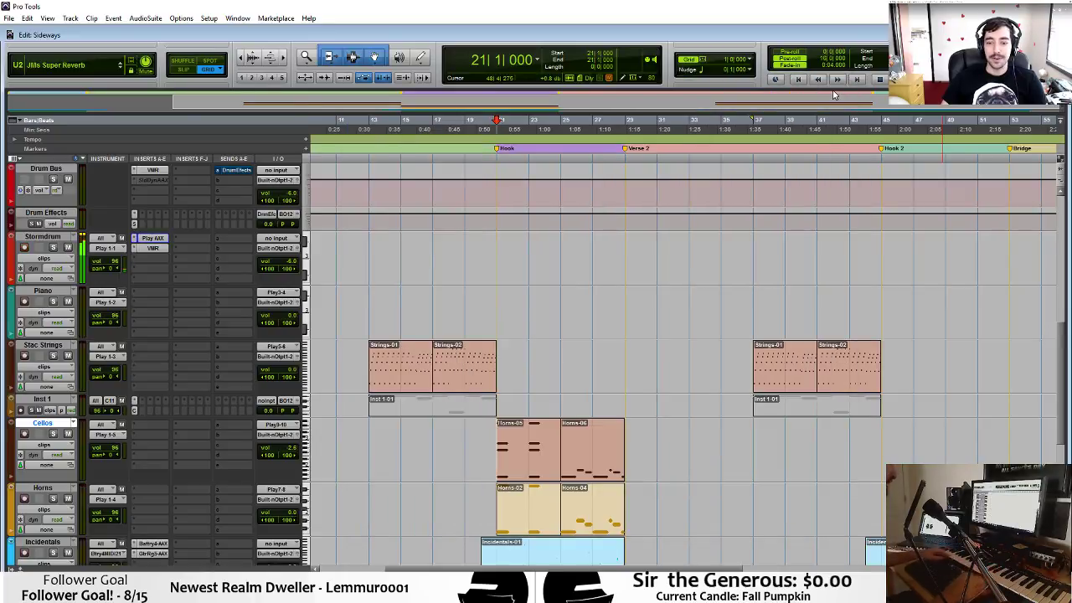
Play the song from bar 19 into the hook and stop playback.
scroll(481, 275, down, 2)
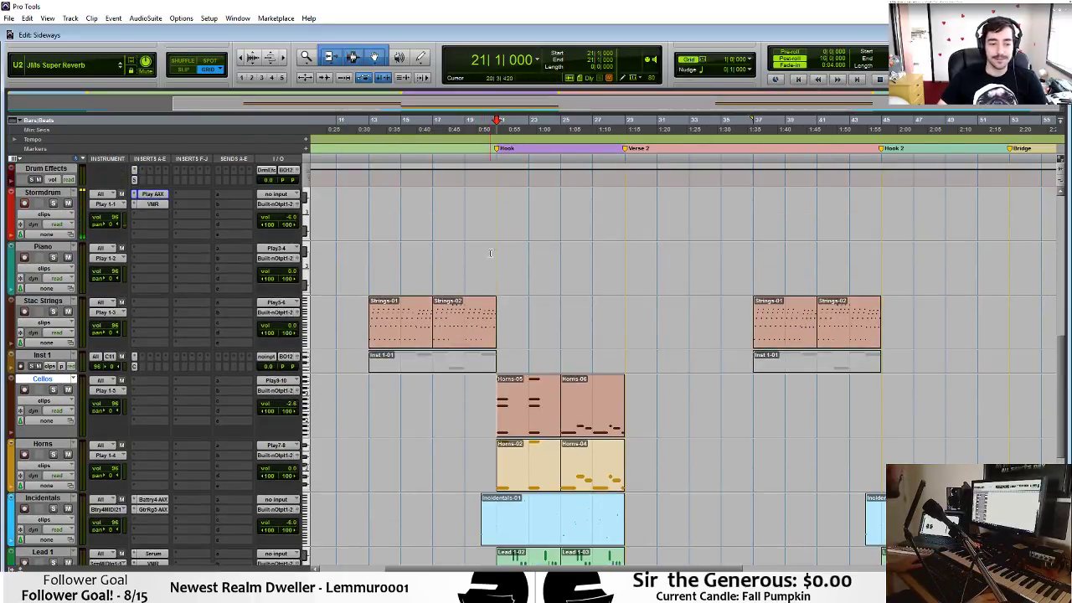
click(480, 201)
key(space)
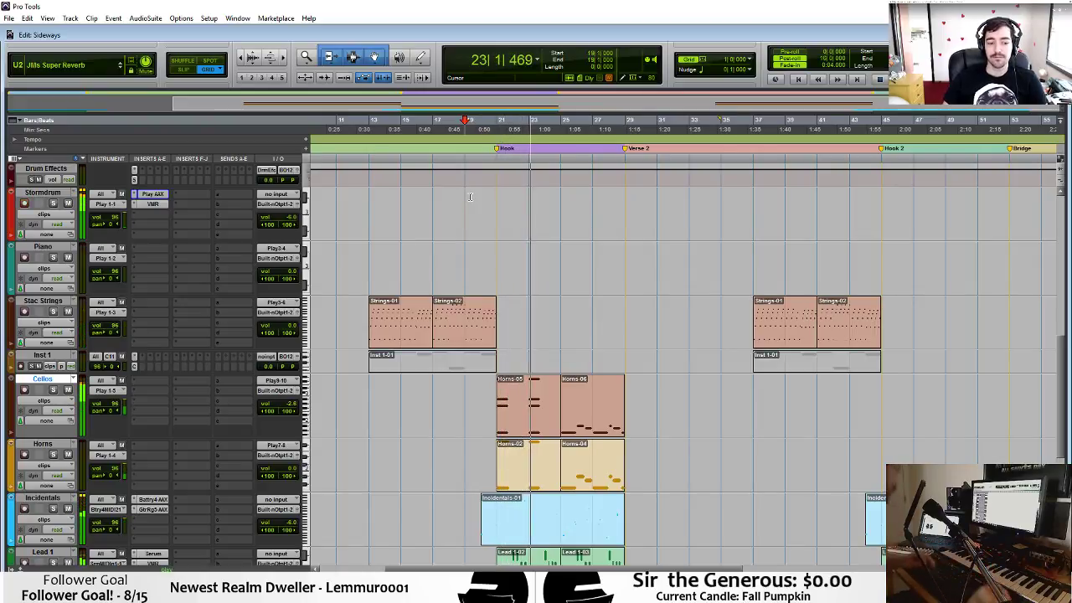
key(space)
Look over the drum tracks and place the edit cursor at bar 21 on the Stormdrum track.
scroll(531, 218, up, 10)
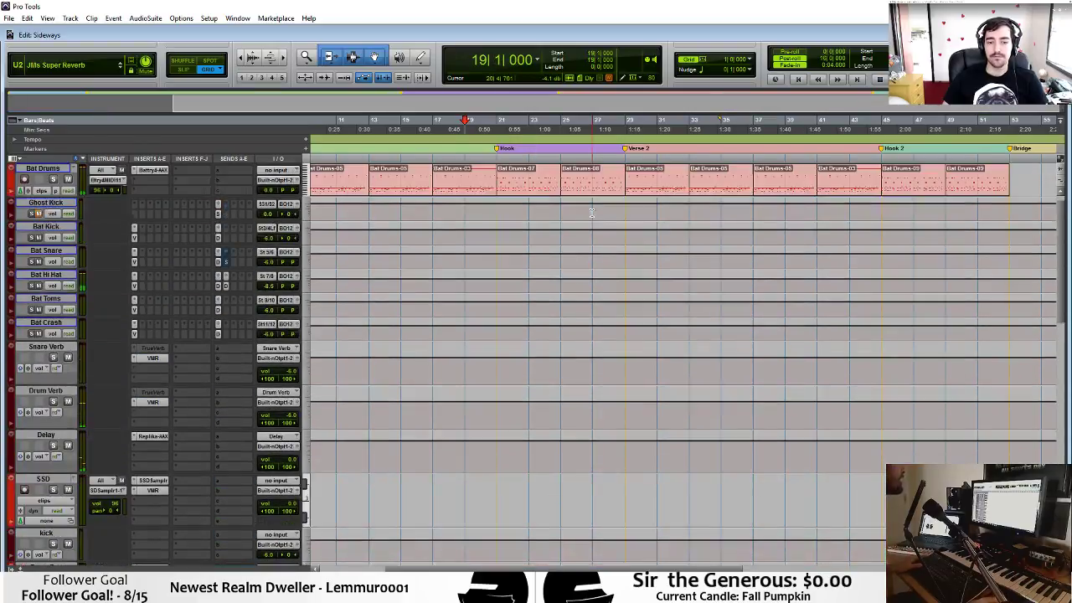
scroll(522, 197, down, 10)
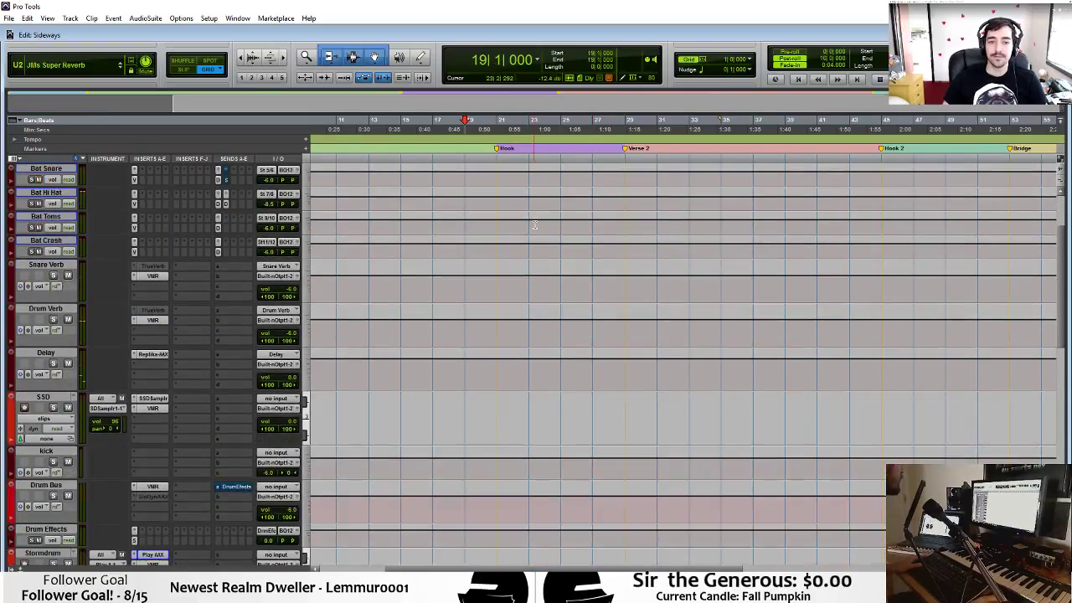
scroll(520, 387, down, 3)
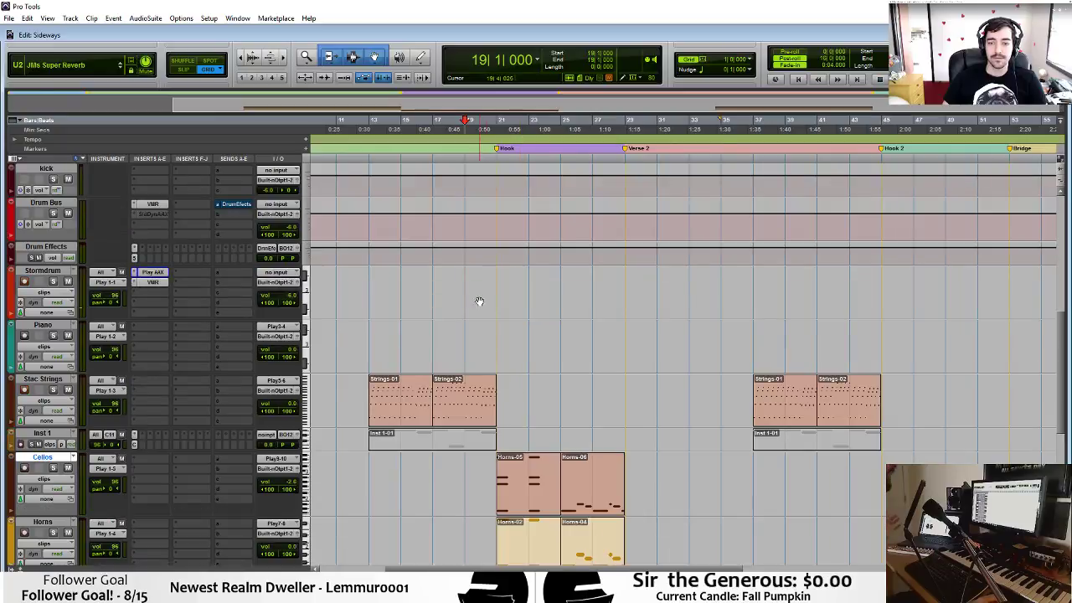
click(472, 285)
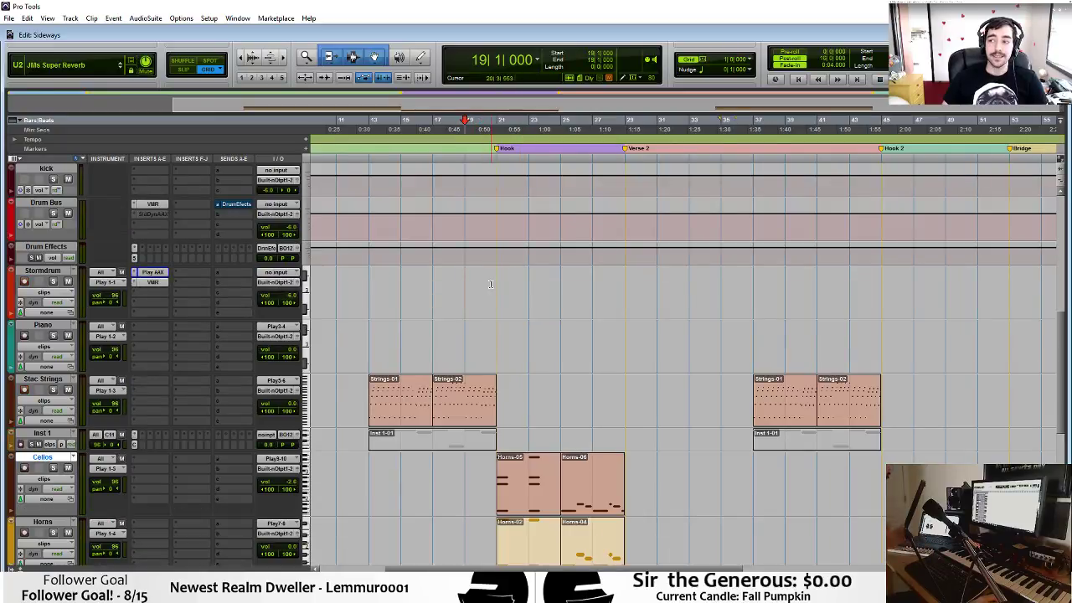
click(493, 283)
Copy the lowest row of Bat Drums notes from bars 21 to 24 in the MIDI Editor, and close the editor.
scroll(528, 276, up, 10)
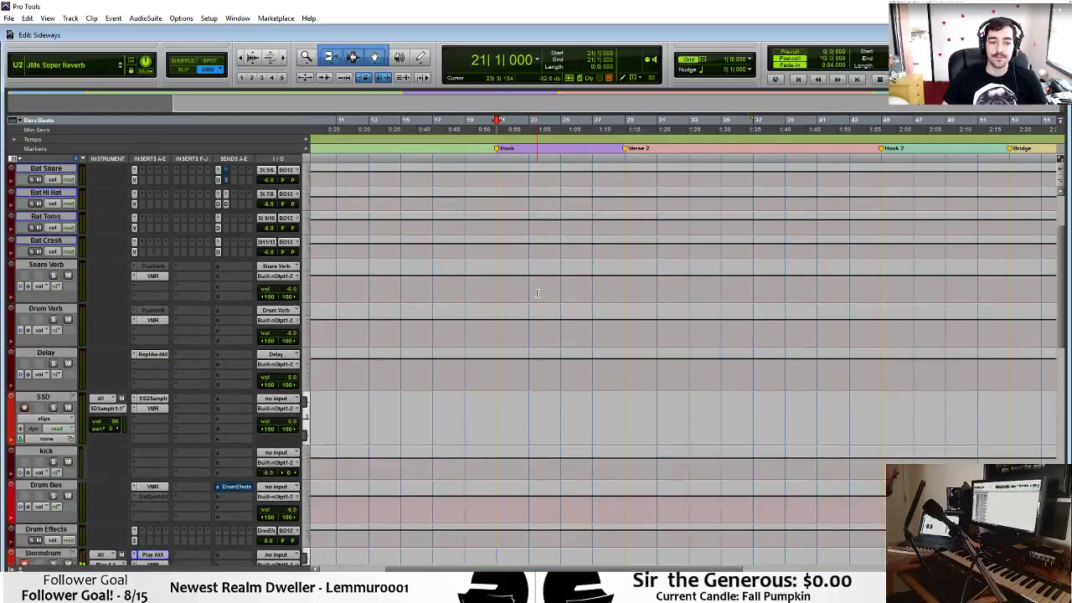
click(531, 199)
double_click(531, 199)
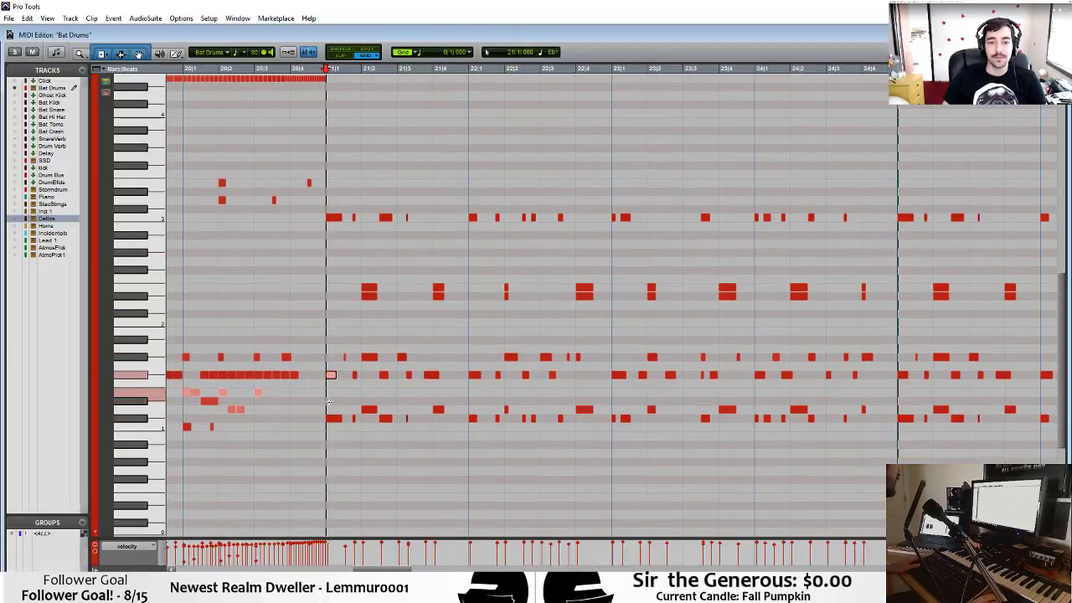
mouse_move(329, 405)
mouse_down()
mouse_move(356, 427)
mouse_move(344, 425)
mouse_move(893, 440)
mouse_up()
key(ctrl+w)
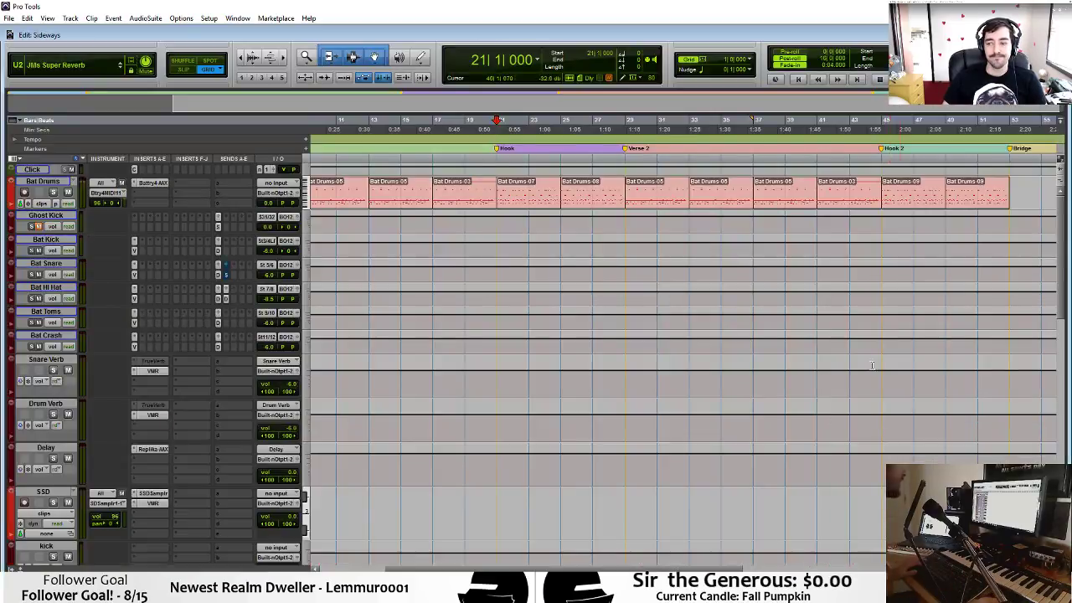
Paste the copied drum notes onto the Stormdrum track at bar 21 and play the hook.
scroll(569, 369, down, 10)
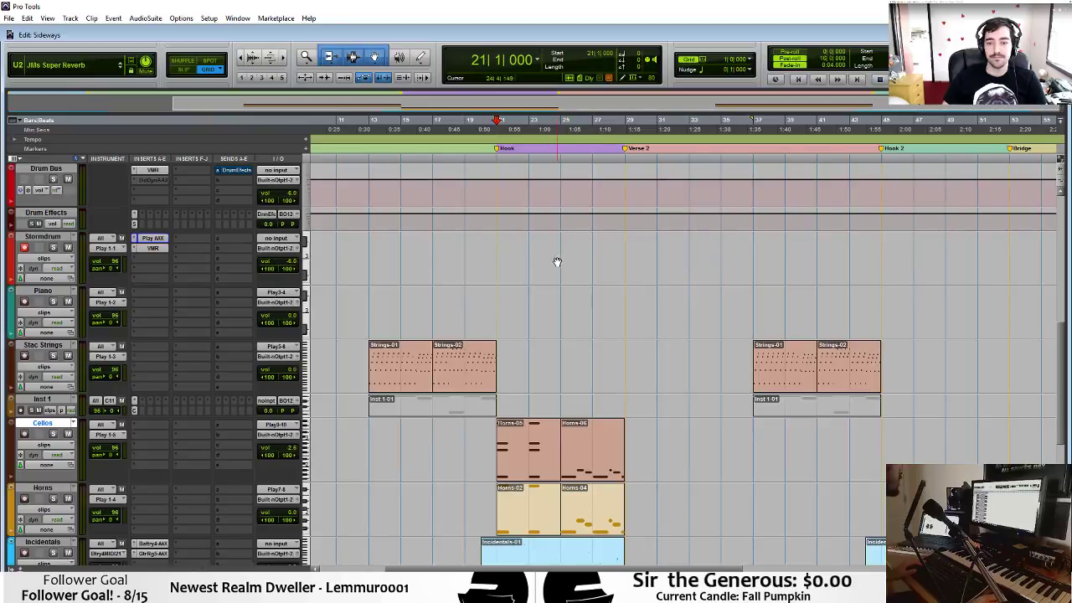
key(ctrl+v)
key(space)
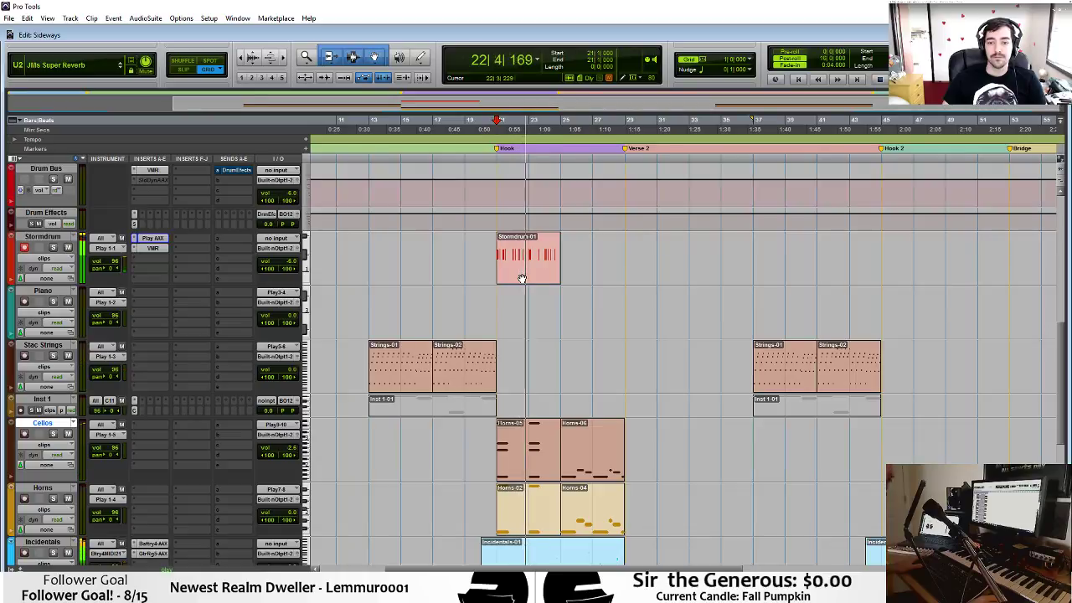
Open the new Stormdrum clip in the MIDI Editor and set the grid to 1/8 note.
mouse_move(521, 278)
mouse_down()
mouse_move(606, 280)
mouse_move(505, 264)
mouse_move(524, 264)
mouse_up()
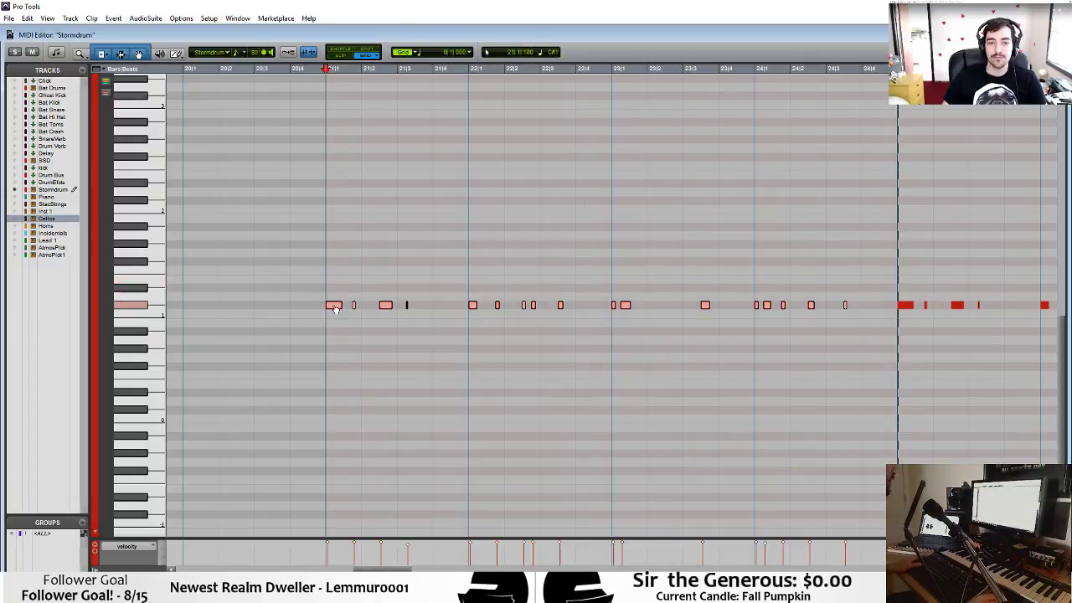
click(426, 53)
click(453, 87)
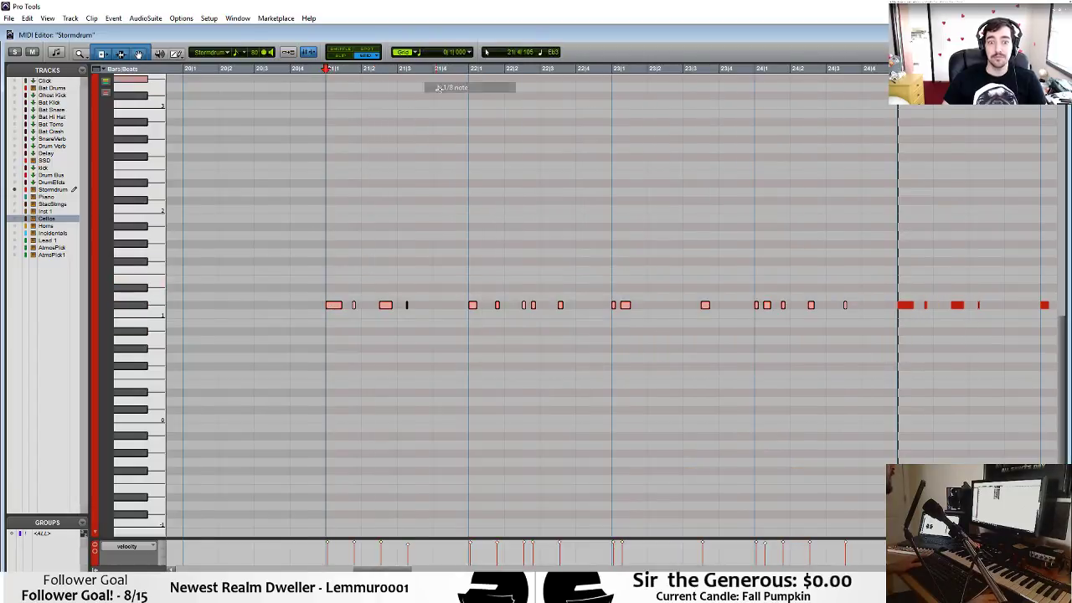
Shift the Stormdrum notes in bars 21 to 24 an eighth note later, remove the third and fourth notes, and return to the Edit window.
drag(350, 306, 368, 307)
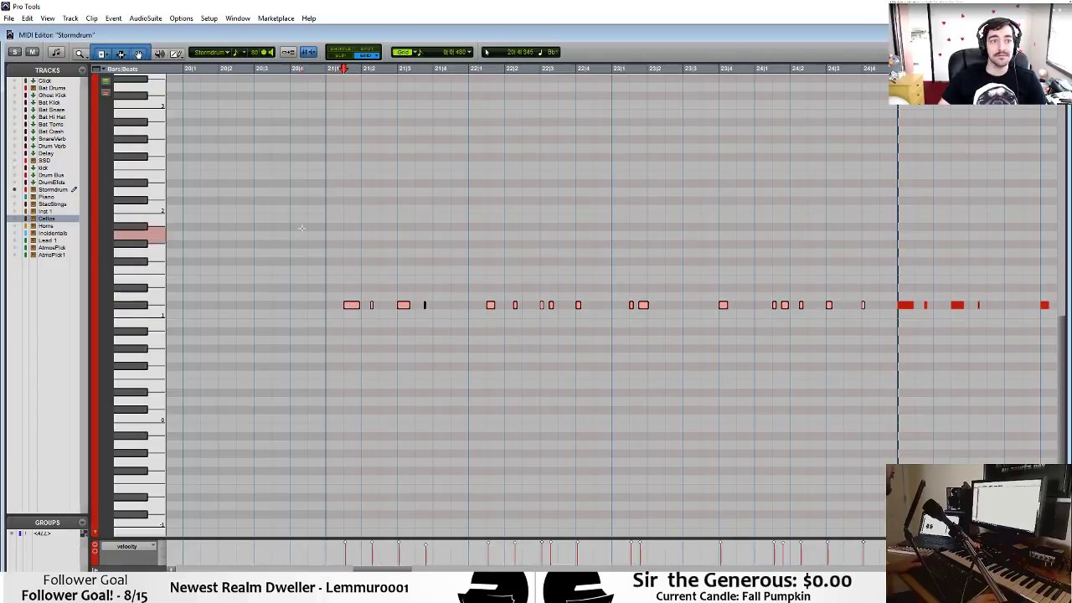
click(301, 228)
key(space)
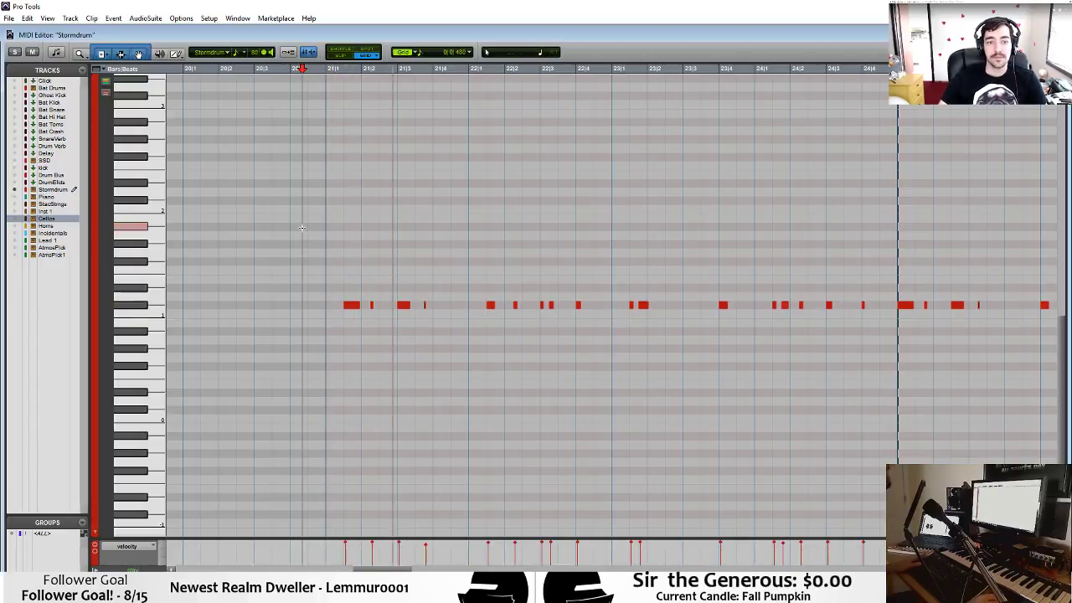
click(403, 304)
key(Delete)
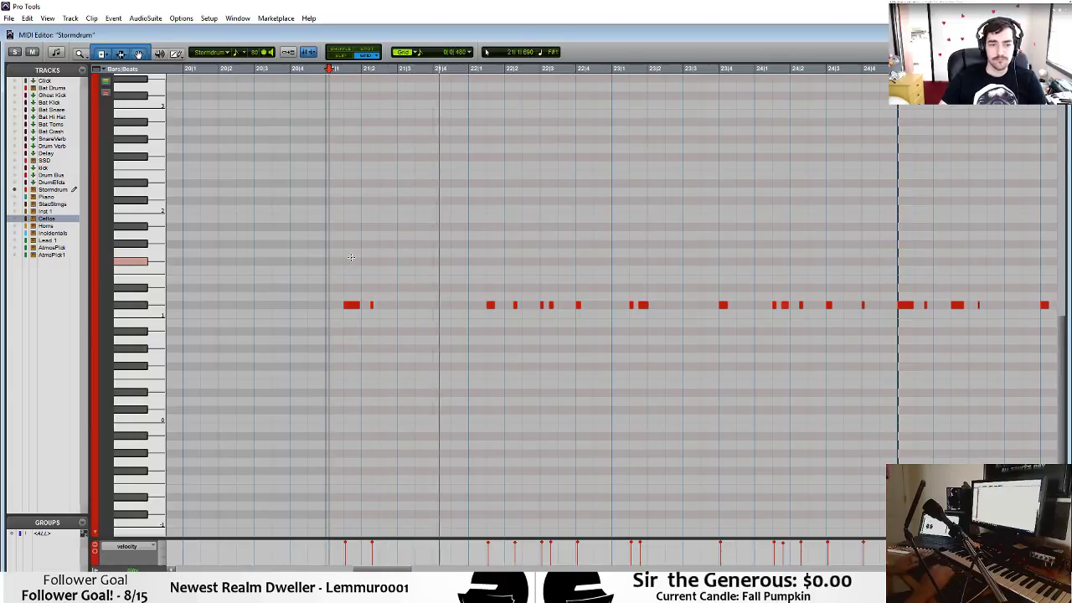
key(space)
key(ctrl+=)
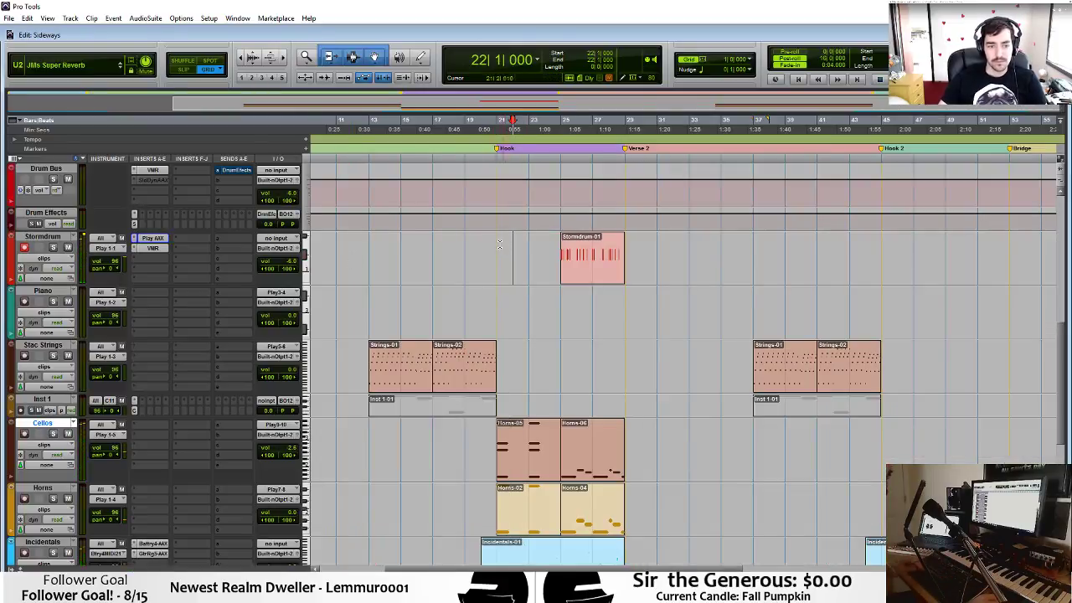
Play the hook, record a new Stormdrum part from bar 21, and trim the recorded clip to end at bar 23.
key(space)
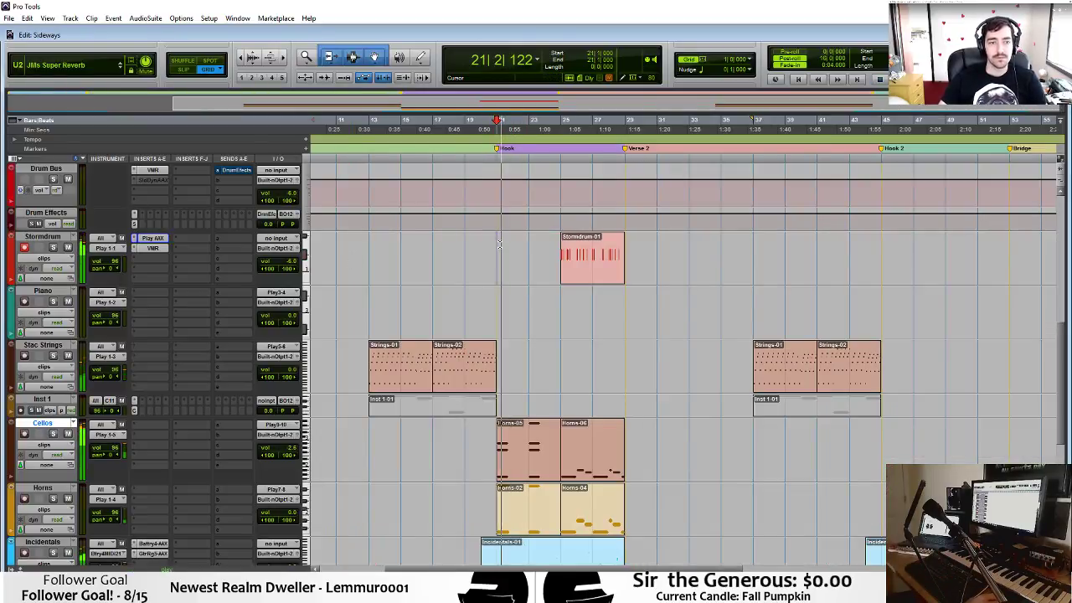
key(space)
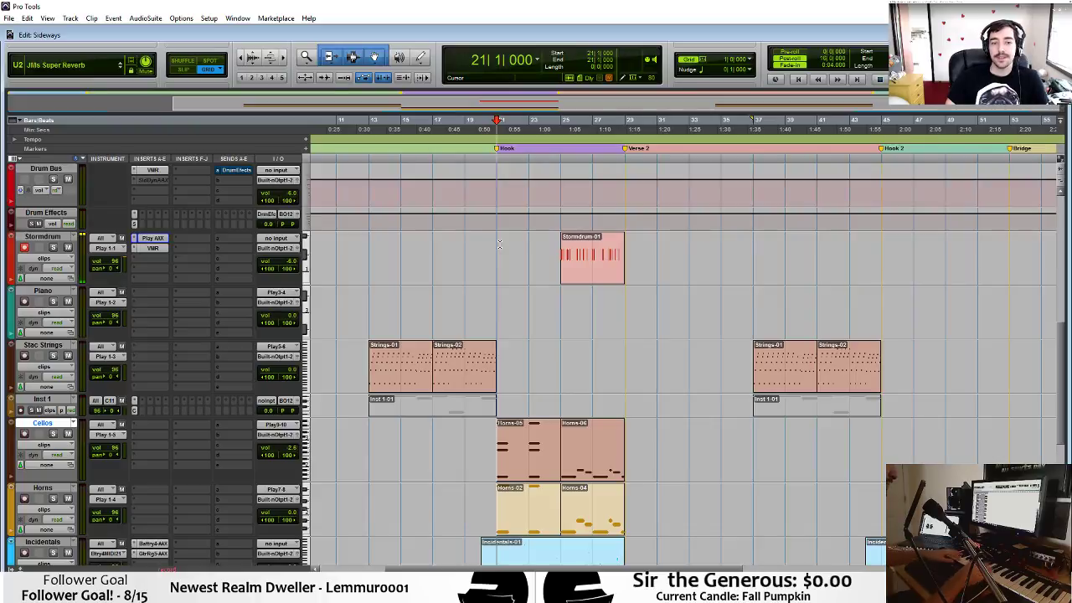
key(ctrl+space)
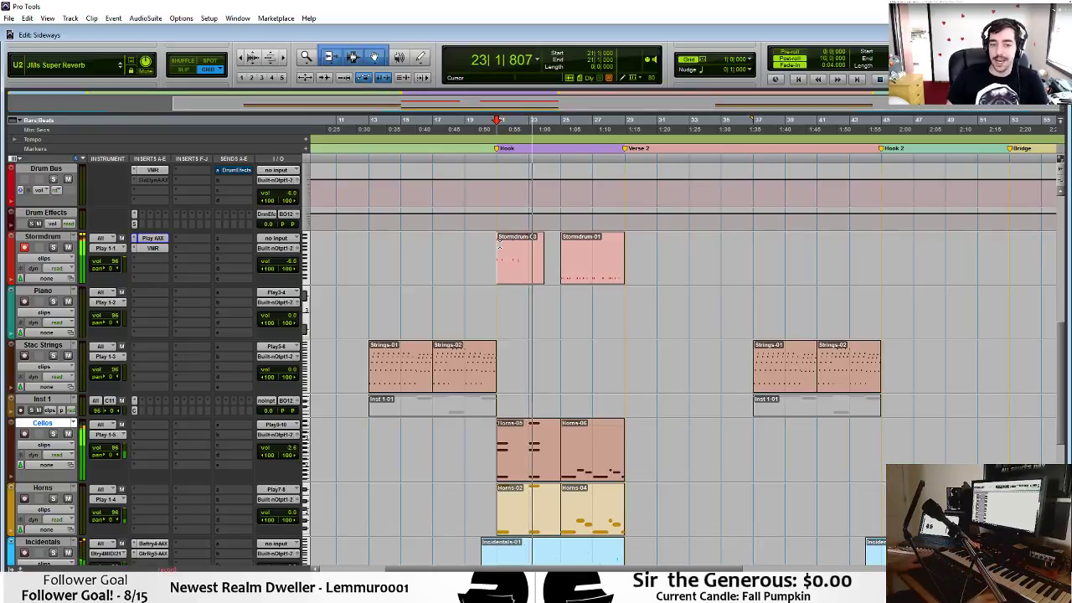
key(space)
drag(539, 248, 529, 249)
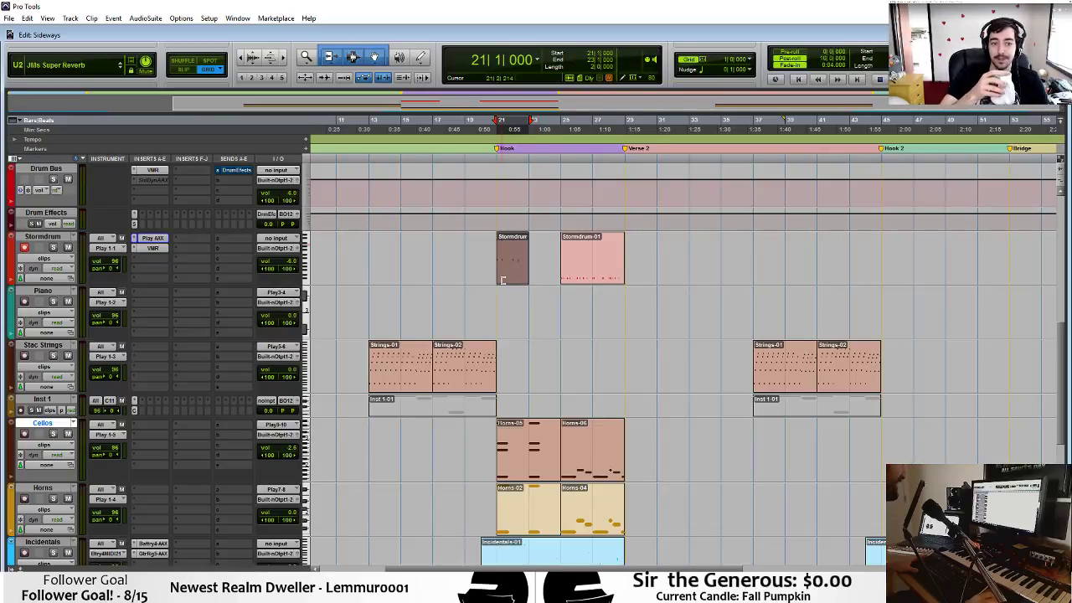
scroll(440, 286, down, 6)
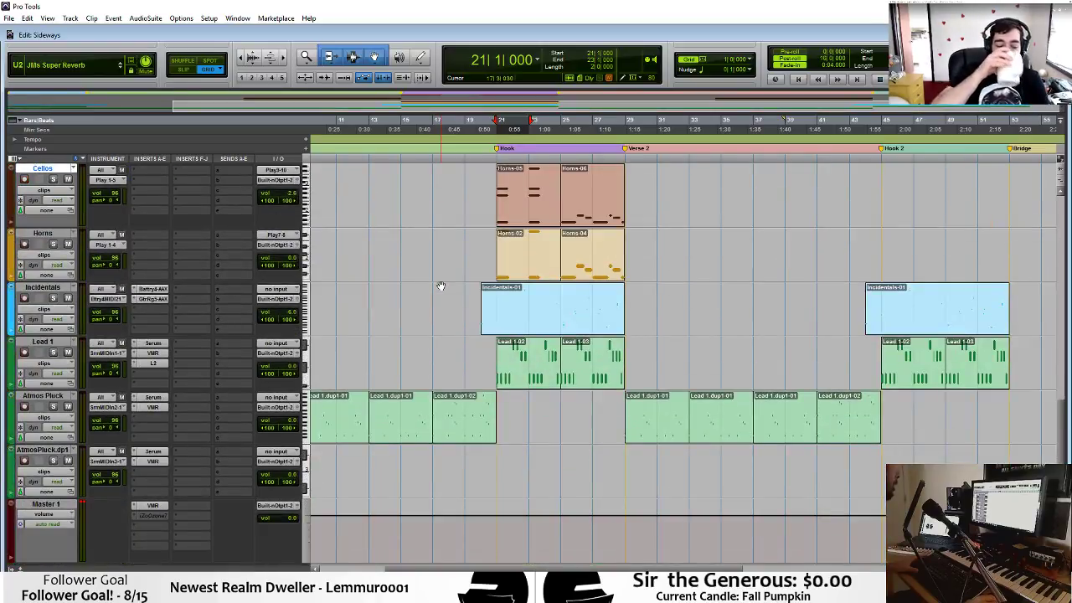
scroll(441, 285, up, 6)
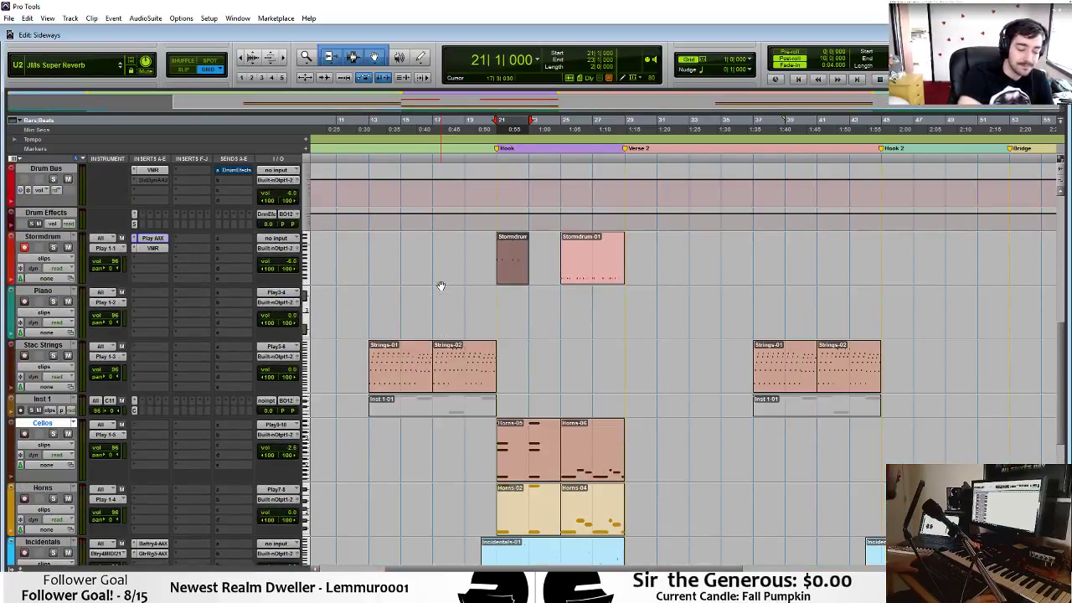
scroll(441, 286, down, 1)
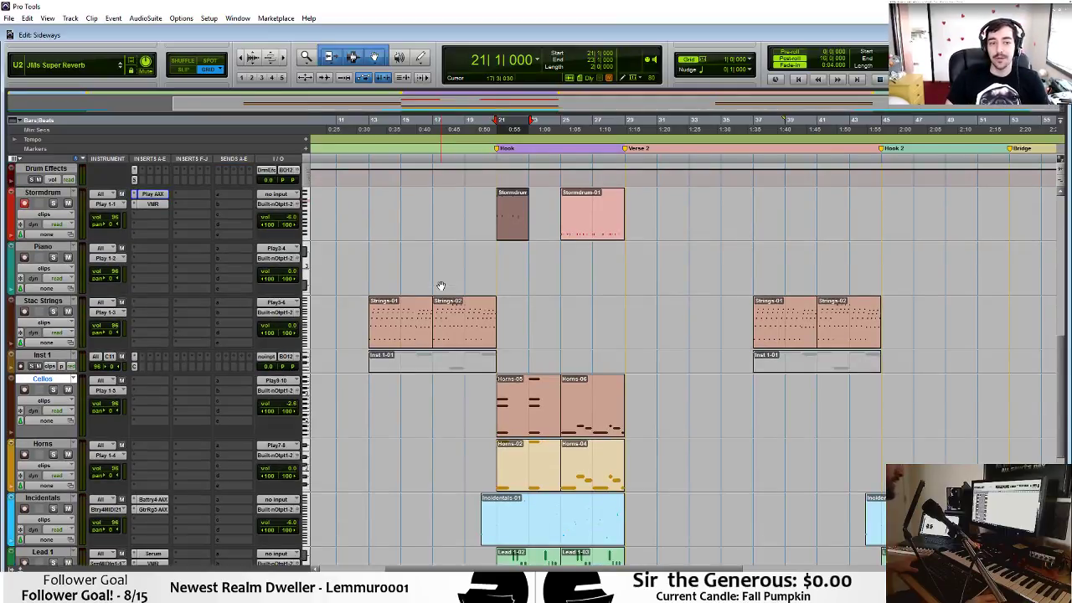
click(502, 252)
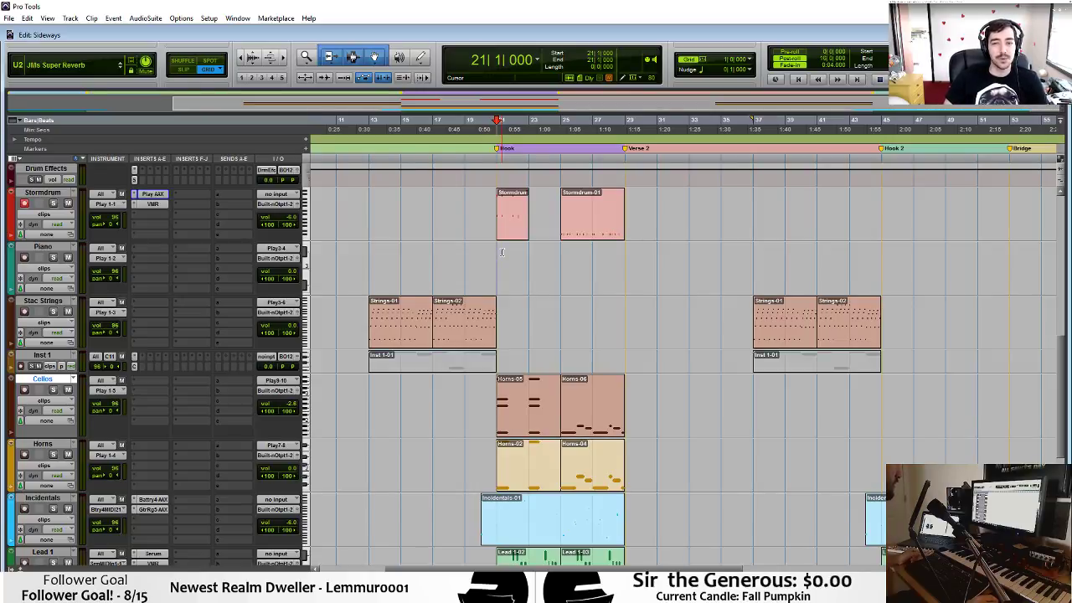
scroll(501, 252, down, 5)
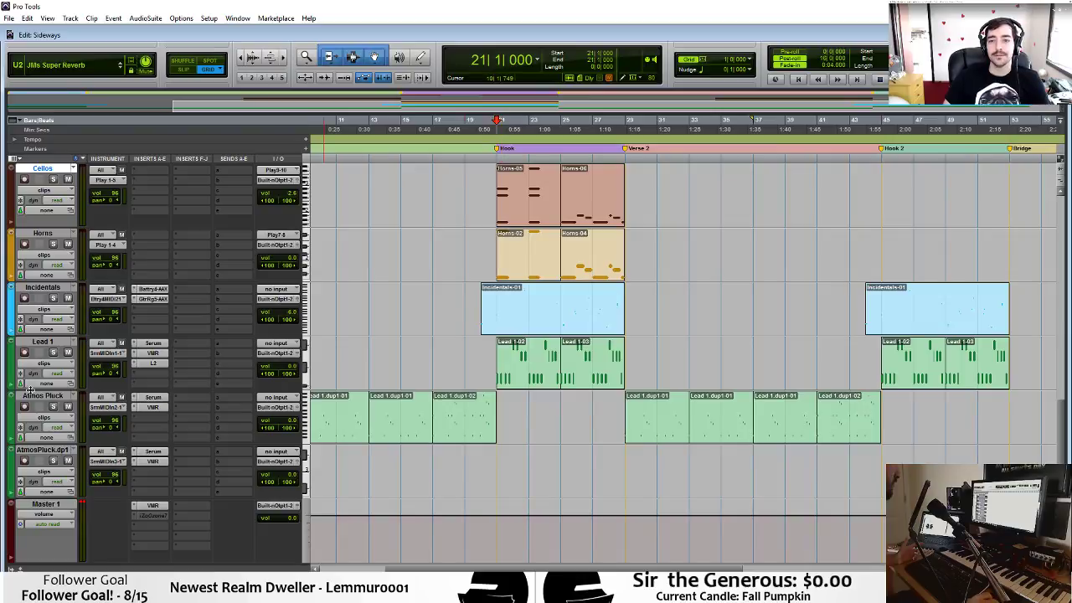
scroll(510, 415, up, 6)
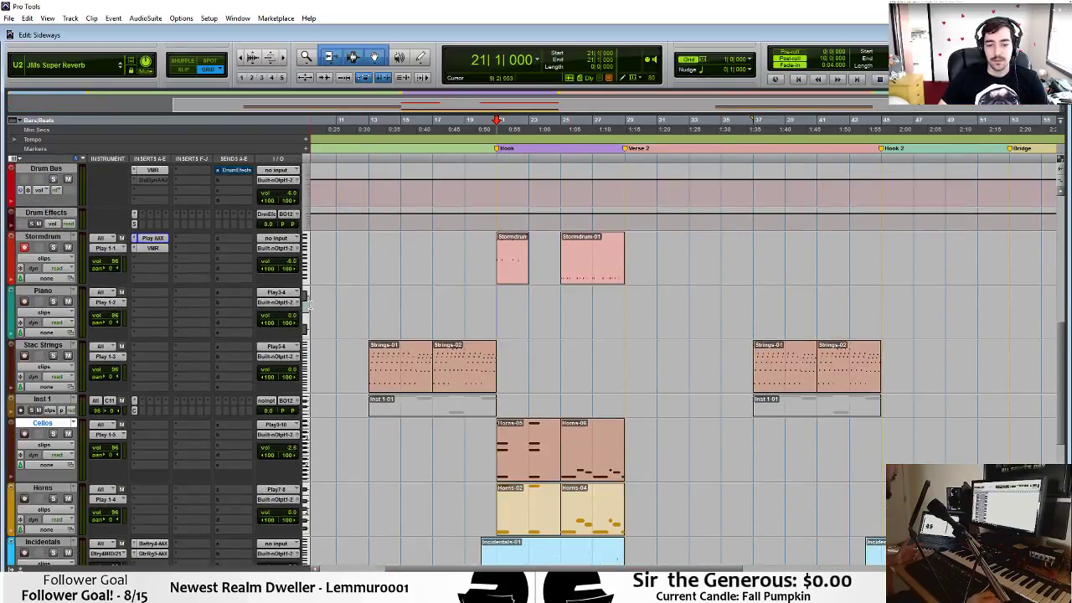
Select bar 21 up to the start of bar 24, solo the Stormdrum track, and play the selection.
drag(502, 316, 538, 306)
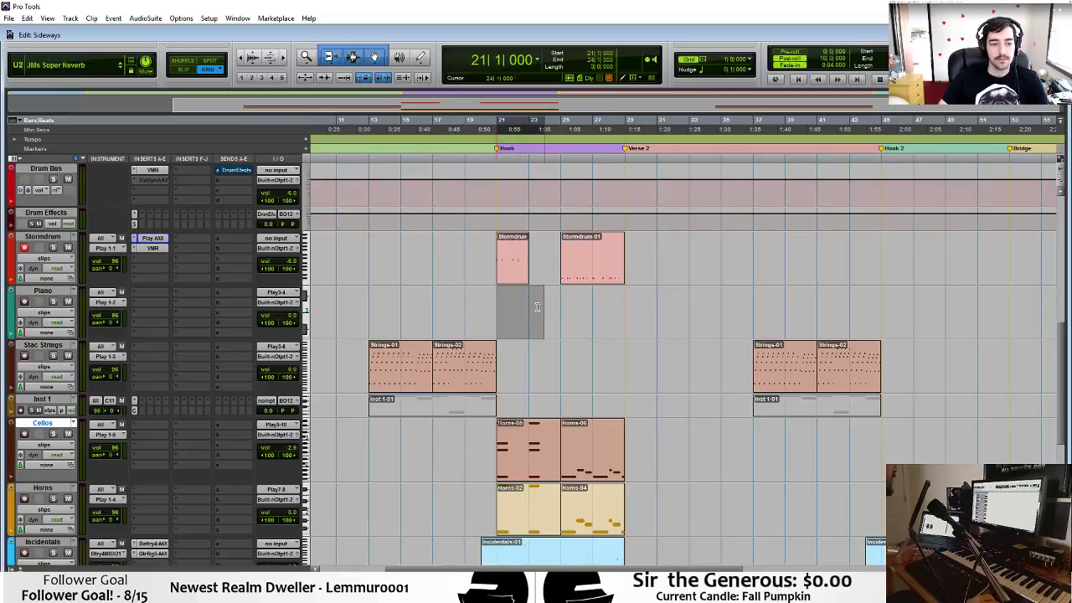
click(53, 247)
key(space)
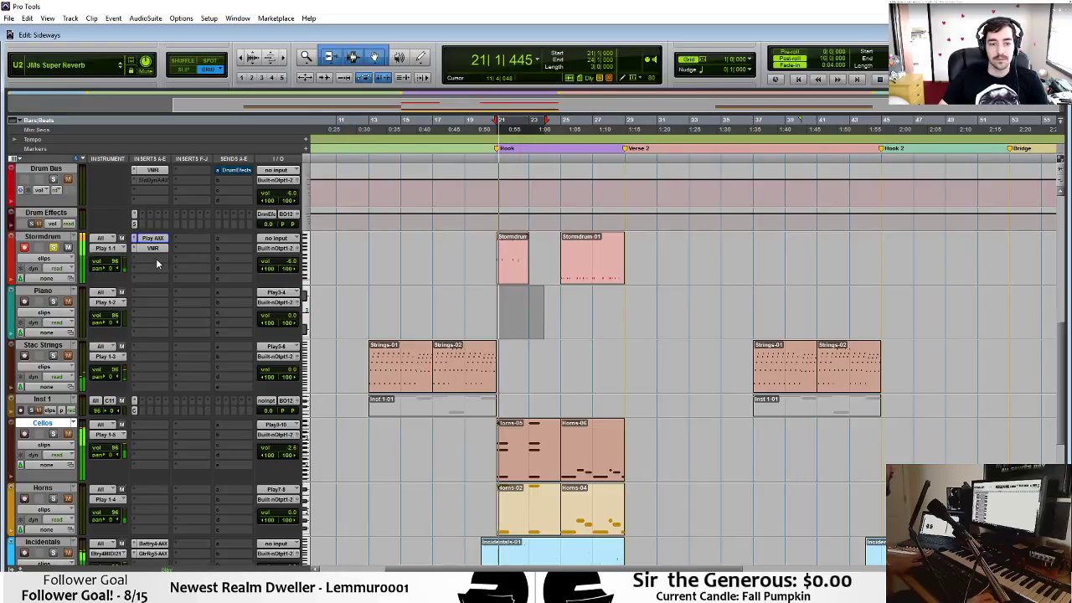
key(space)
key(space)
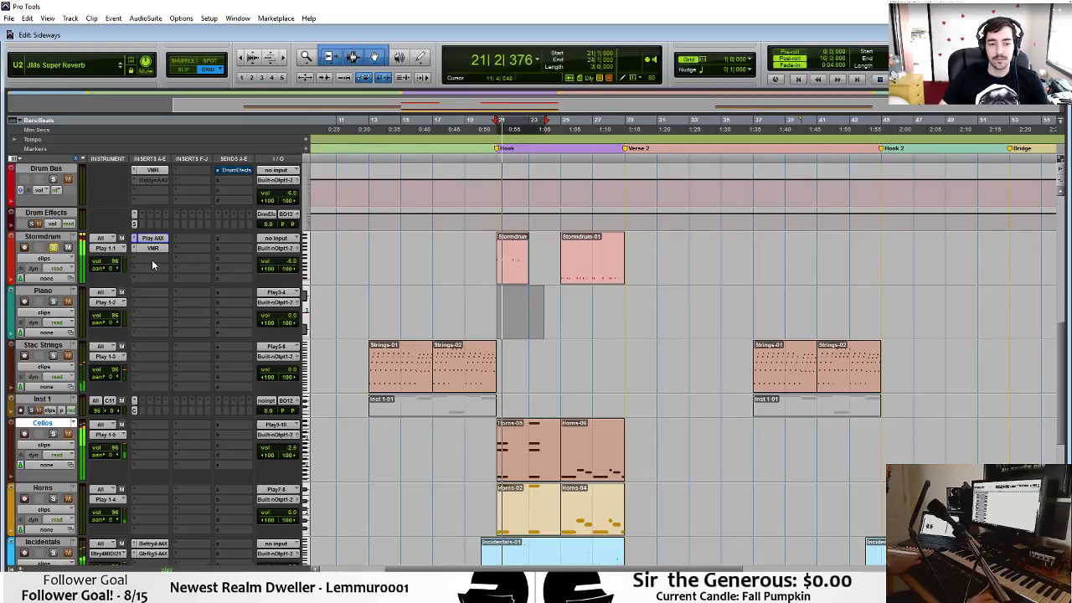
key(space)
Add The Monster ahead of the VCC Channel in Stormdrum's Virtual Mix Rack and load its Drum Group Aggressive preset.
click(151, 267)
click(156, 251)
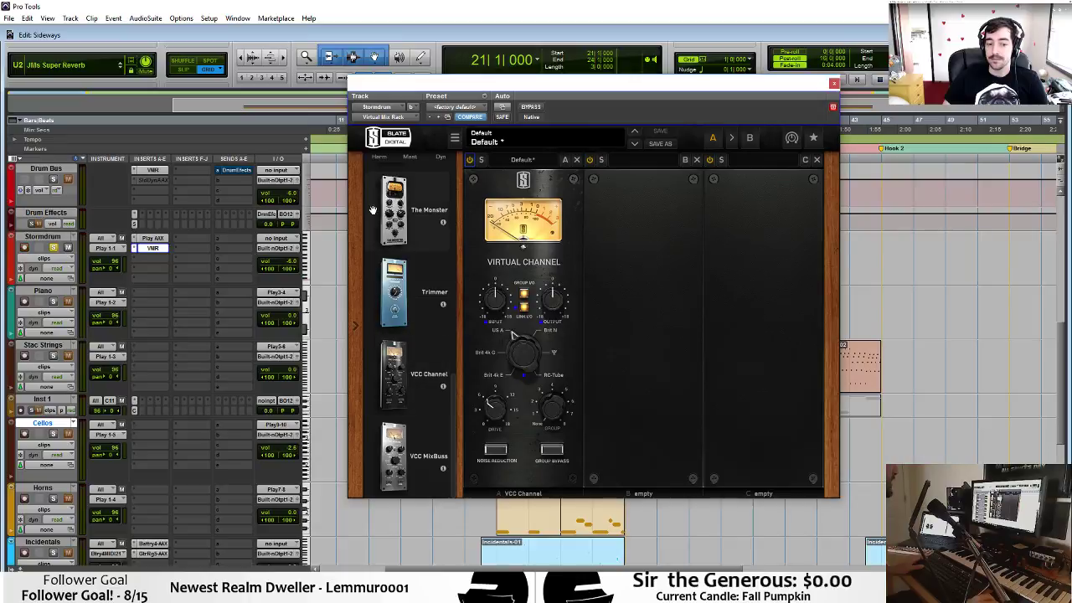
drag(393, 213, 524, 268)
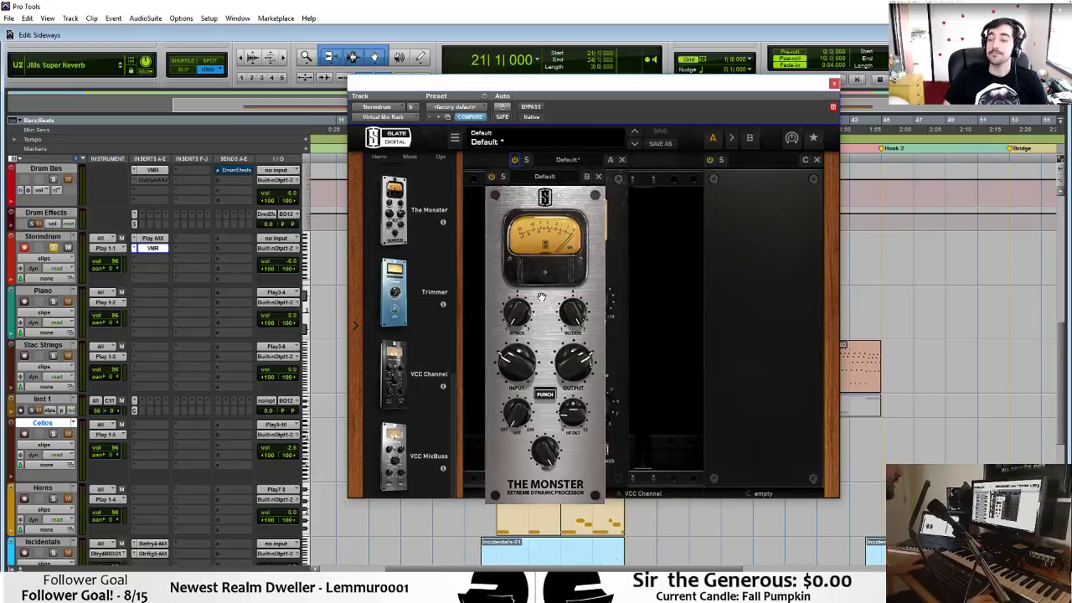
click(519, 157)
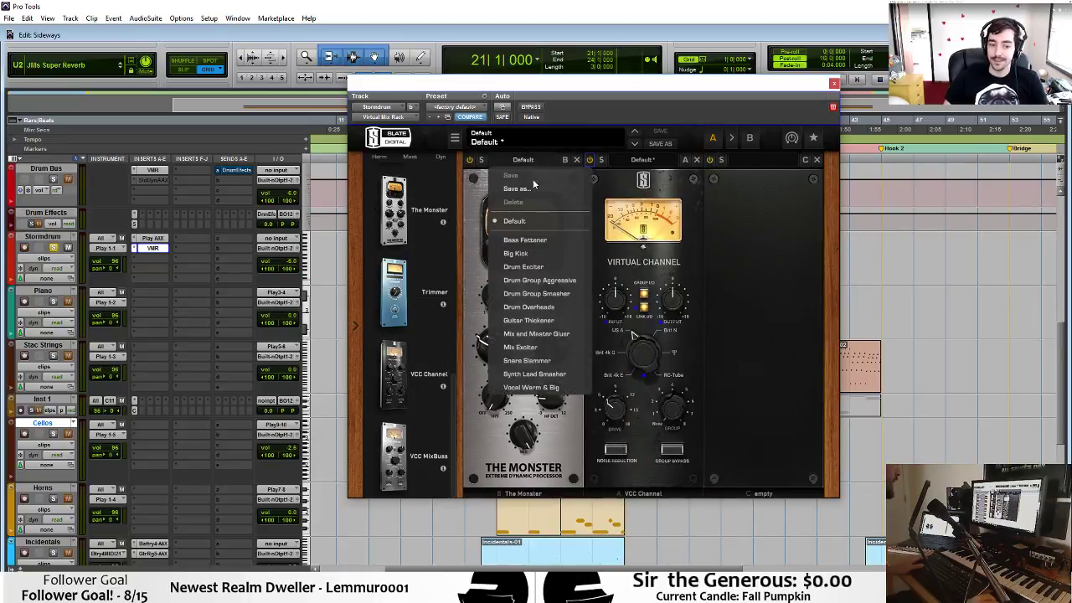
click(573, 281)
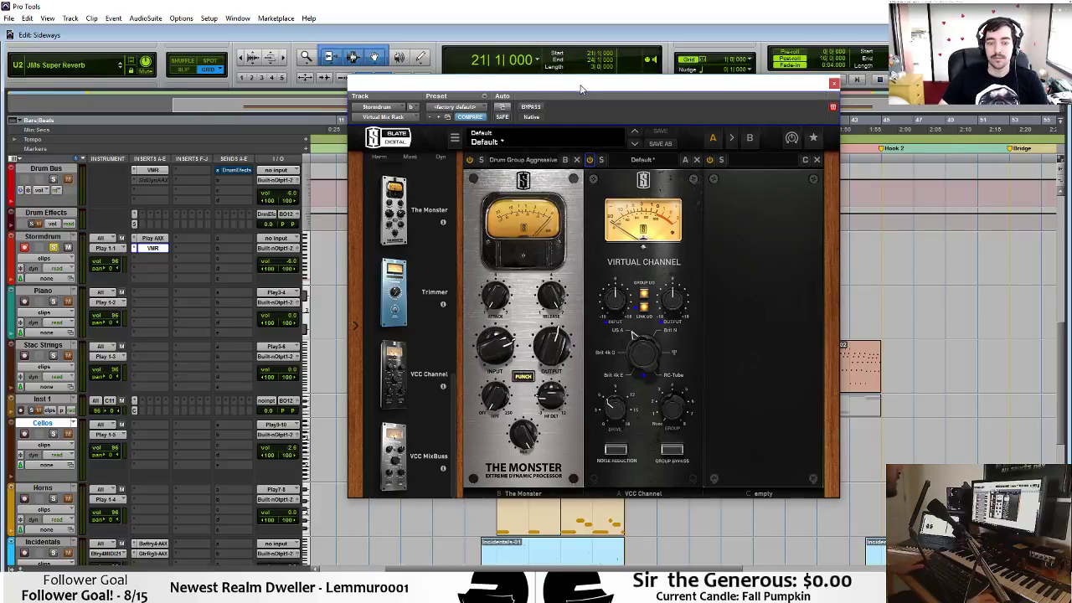
Lower The Monster's input and mix while the Stormdrum part plays, and compare the sound with the module bypassed.
drag(581, 88, 746, 86)
key(space)
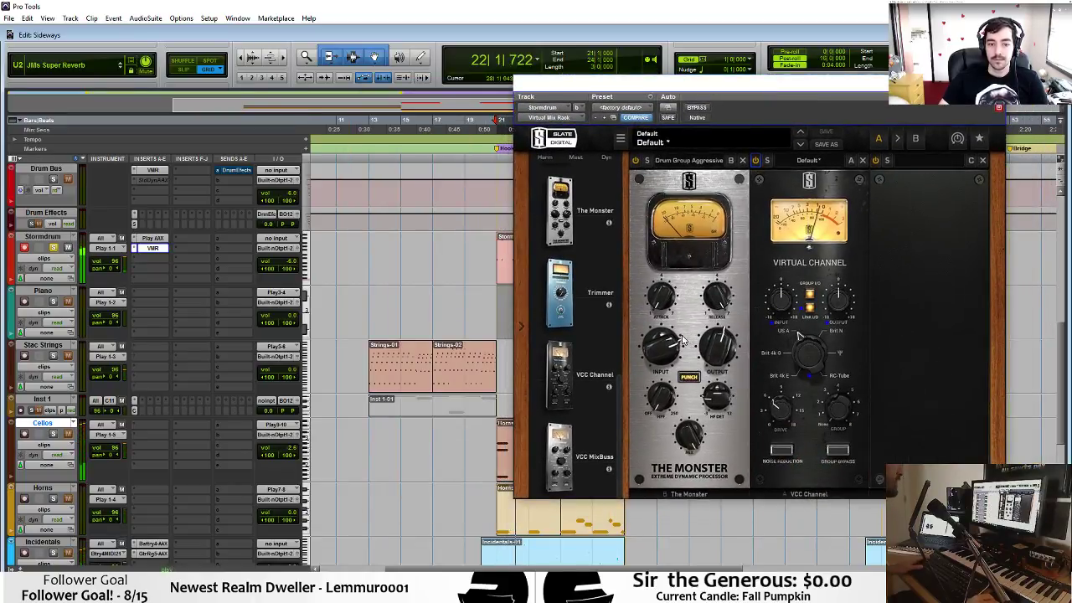
drag(683, 339, 681, 379)
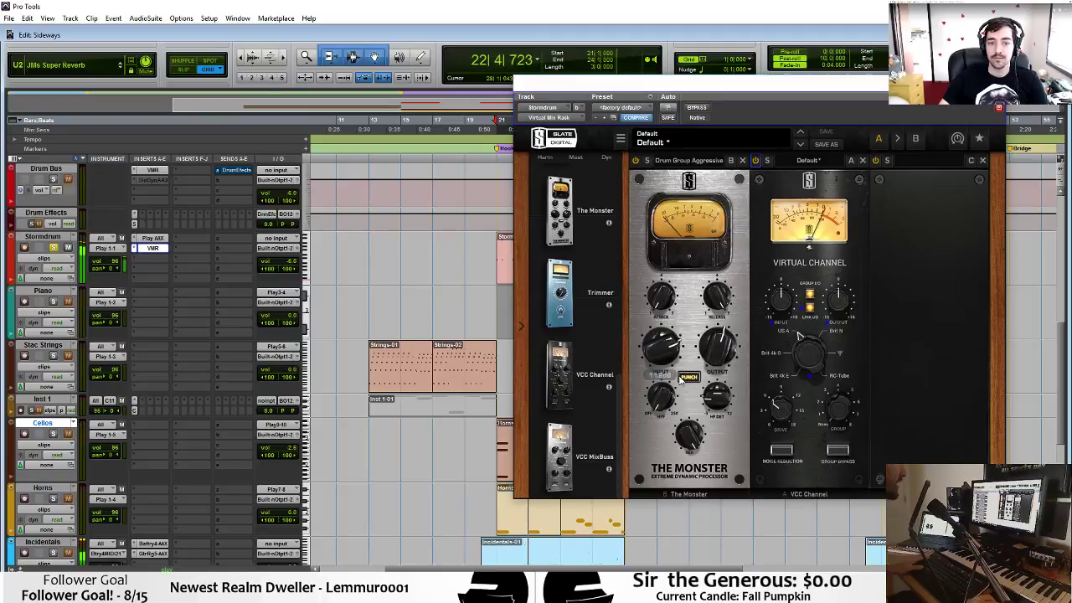
drag(688, 432, 688, 448)
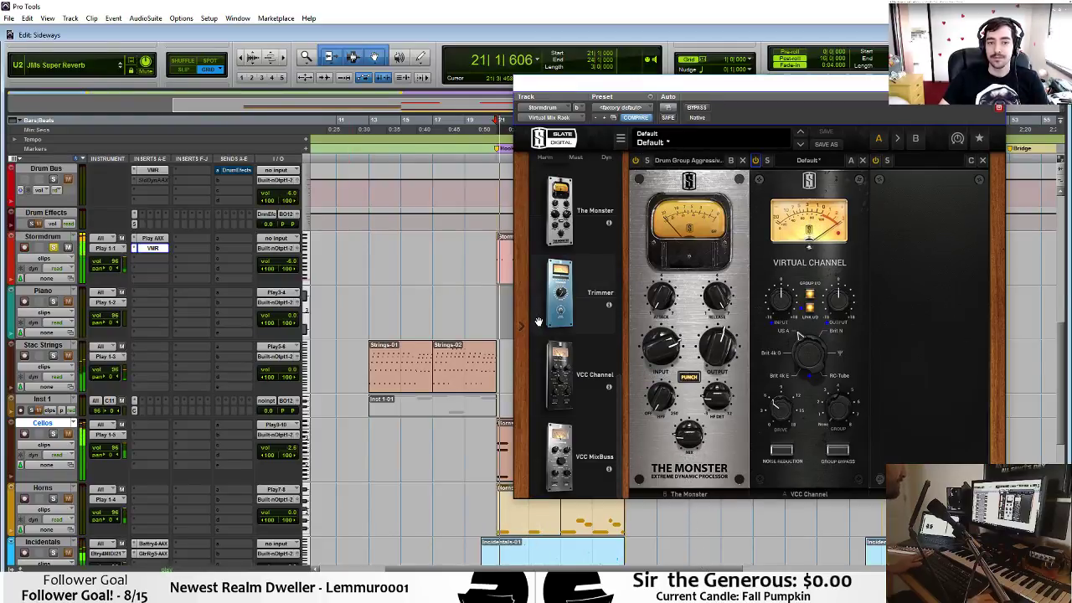
click(636, 160)
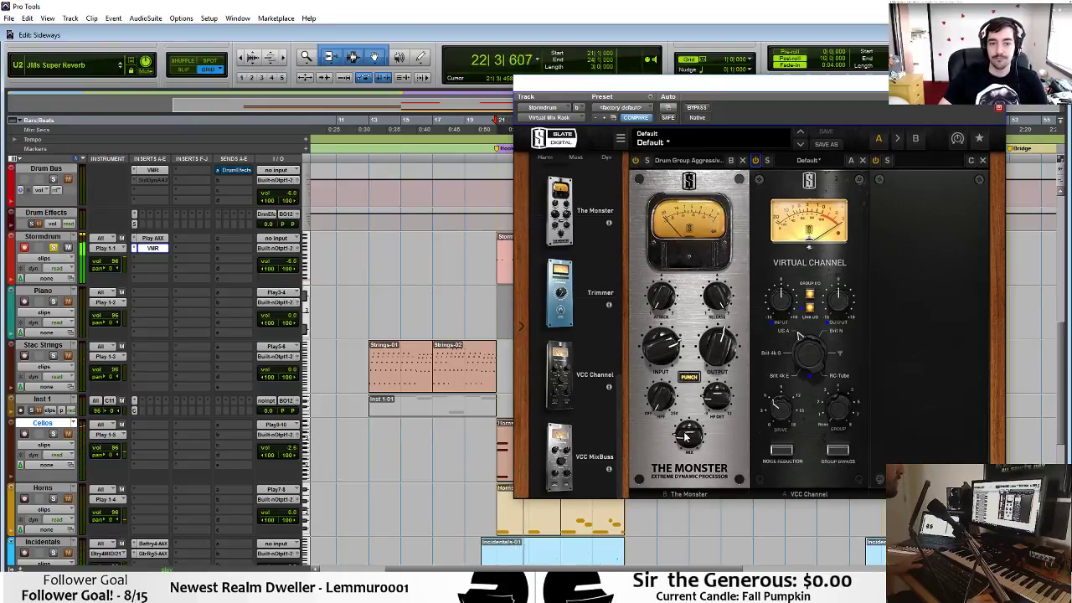
Remove The Monster from the Stormdrum track's Virtual Mix Rack and close the plug-in window.
click(742, 160)
drag(704, 84, 630, 84)
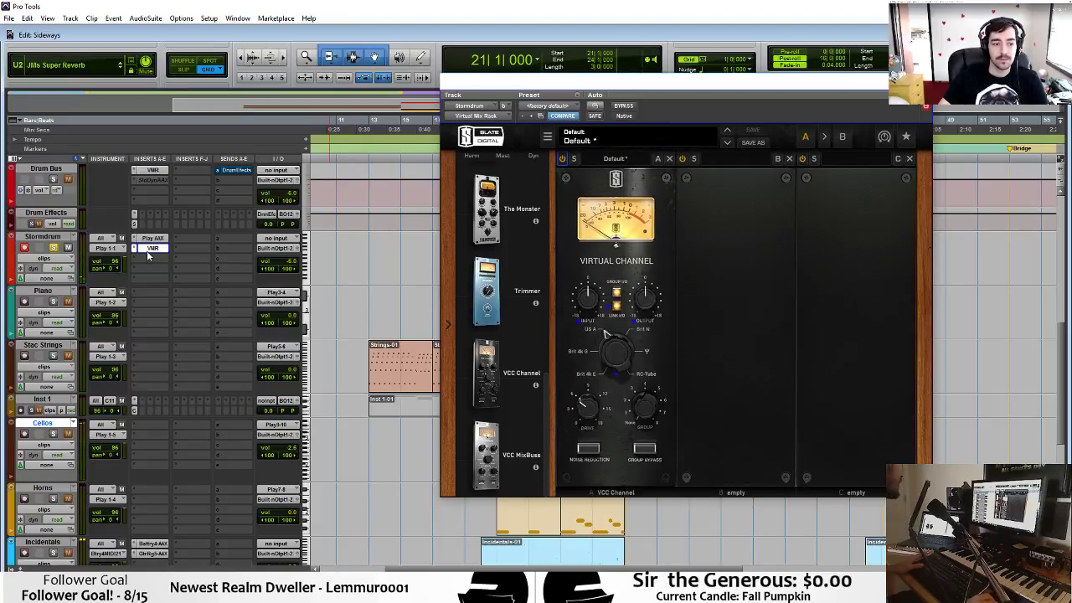
click(147, 256)
mouse_move(186, 279)
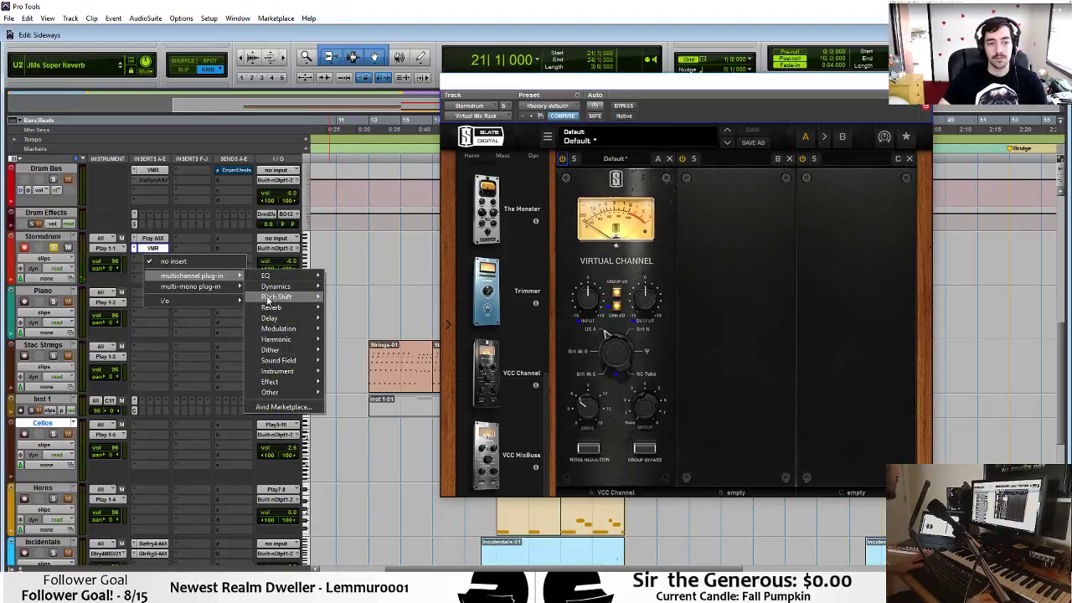
mouse_move(295, 287)
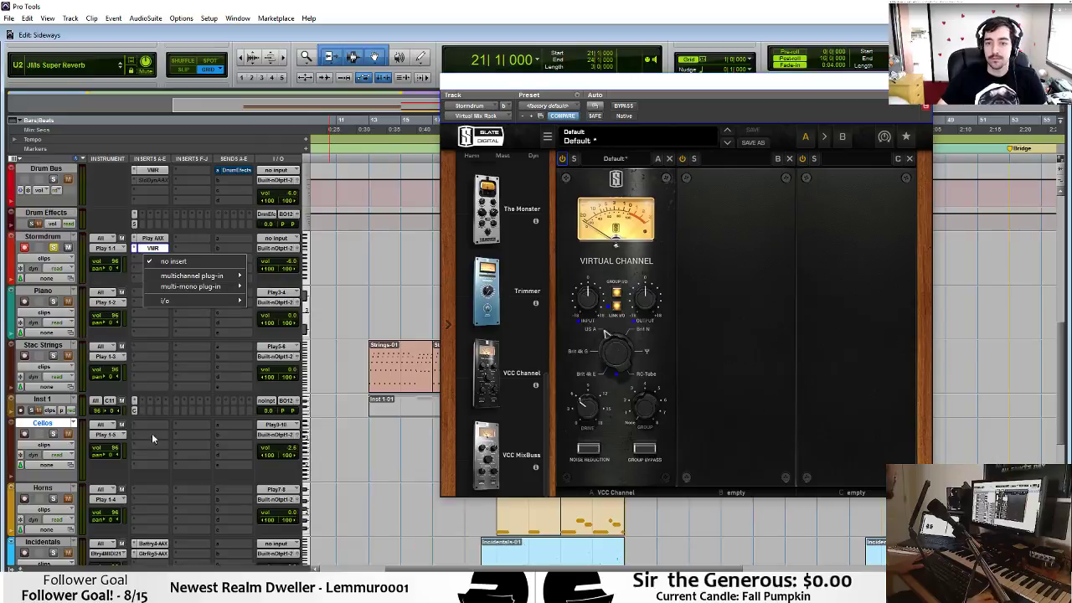
key(Escape)
key(ctrl+w)
Insert the stereo CLA-3A compressor in the first insert slot of the Horns track.
scroll(528, 366, down, 3)
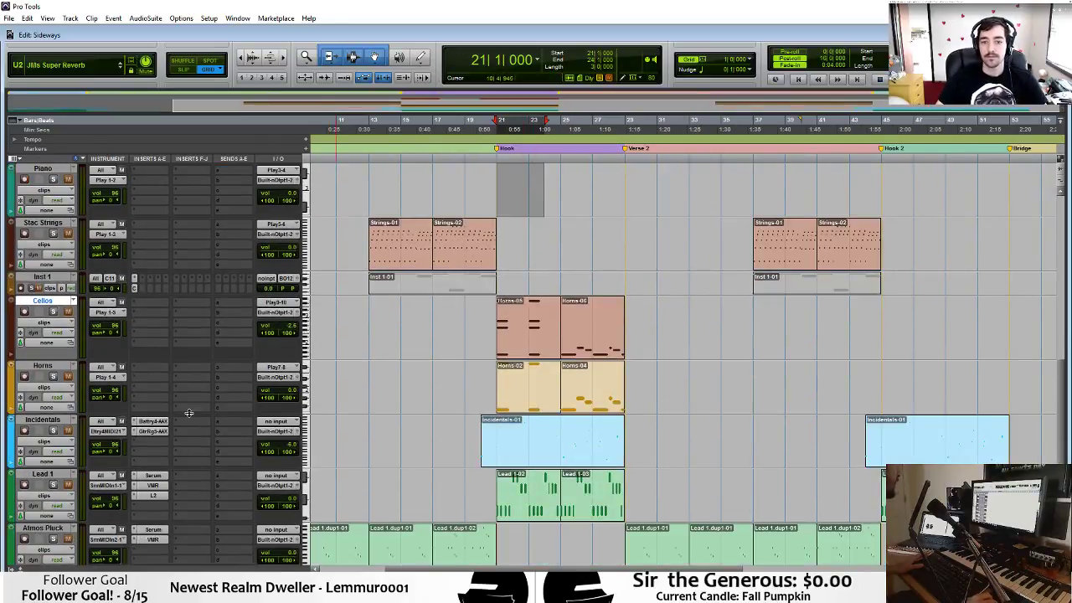
scroll(46, 259, up, 2)
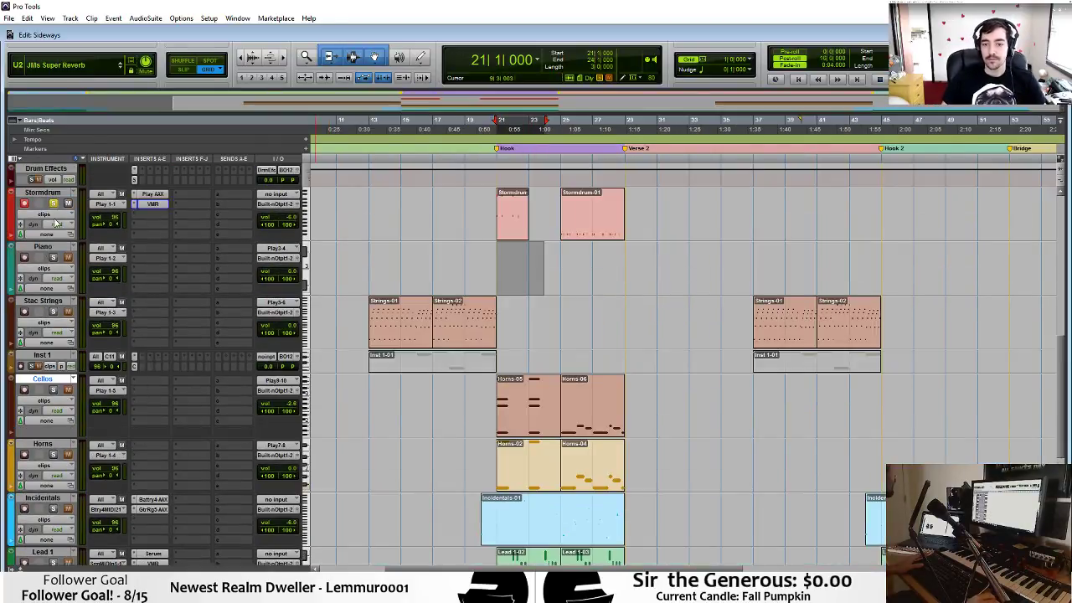
scroll(125, 394, down, 2)
click(135, 366)
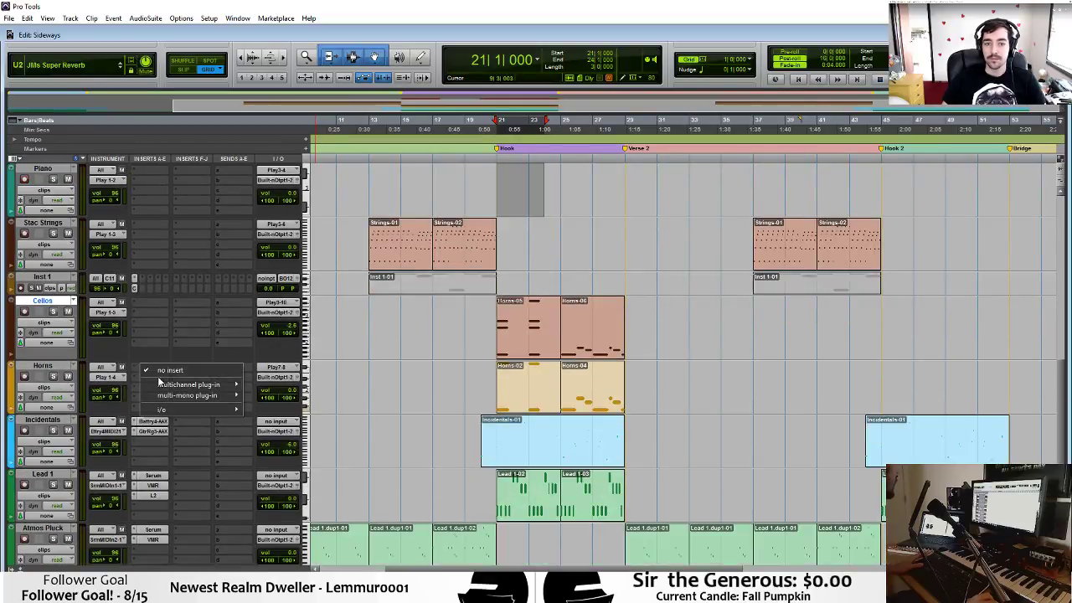
mouse_move(193, 385)
mouse_move(282, 403)
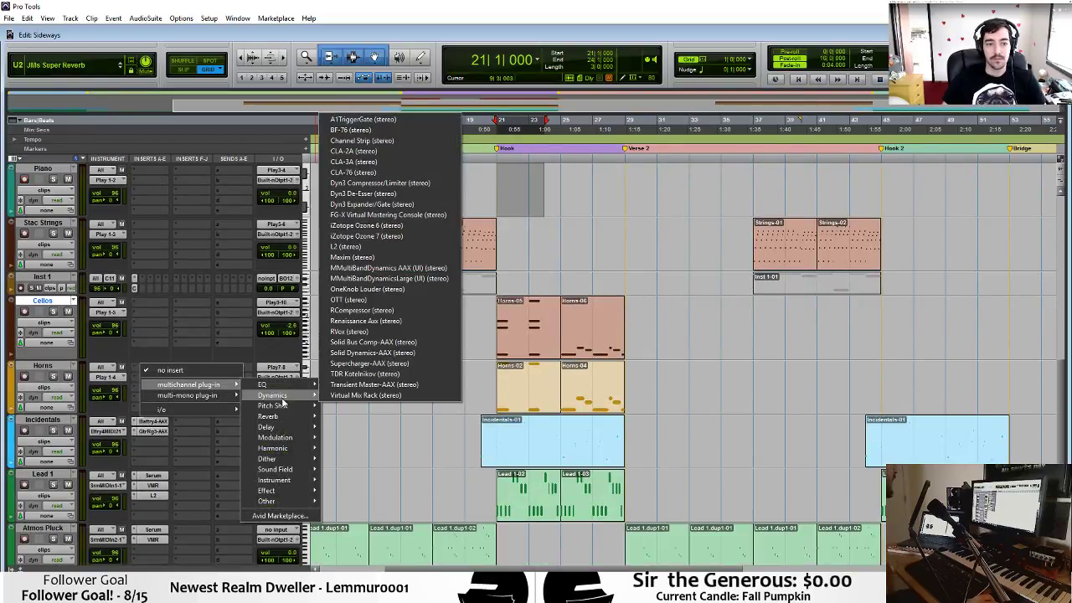
click(419, 163)
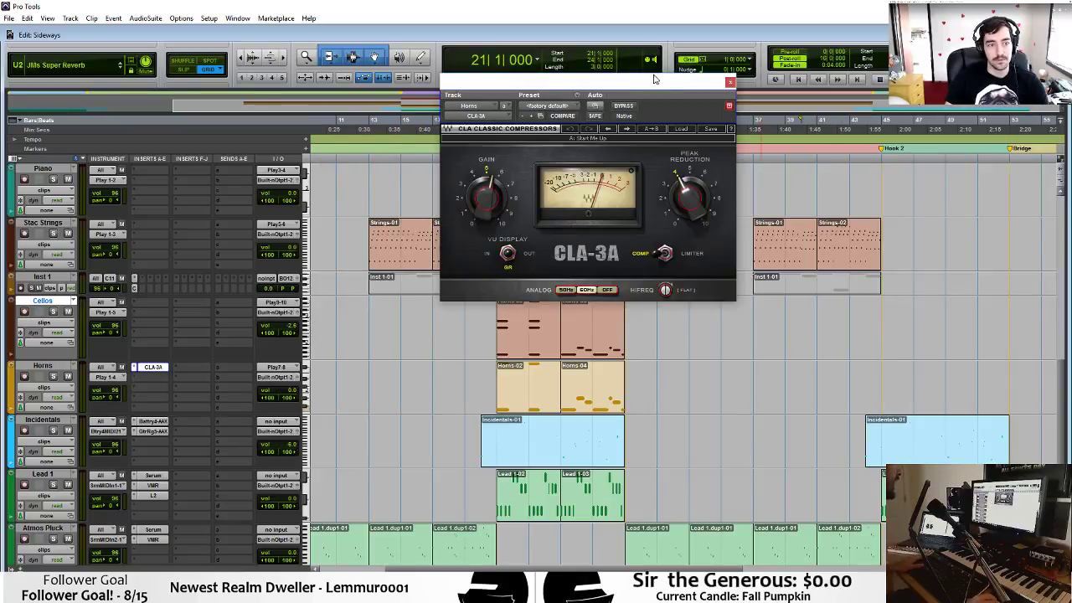
Load the Bass preset in the Horns track's CLA-3A compressor.
drag(654, 79, 388, 83)
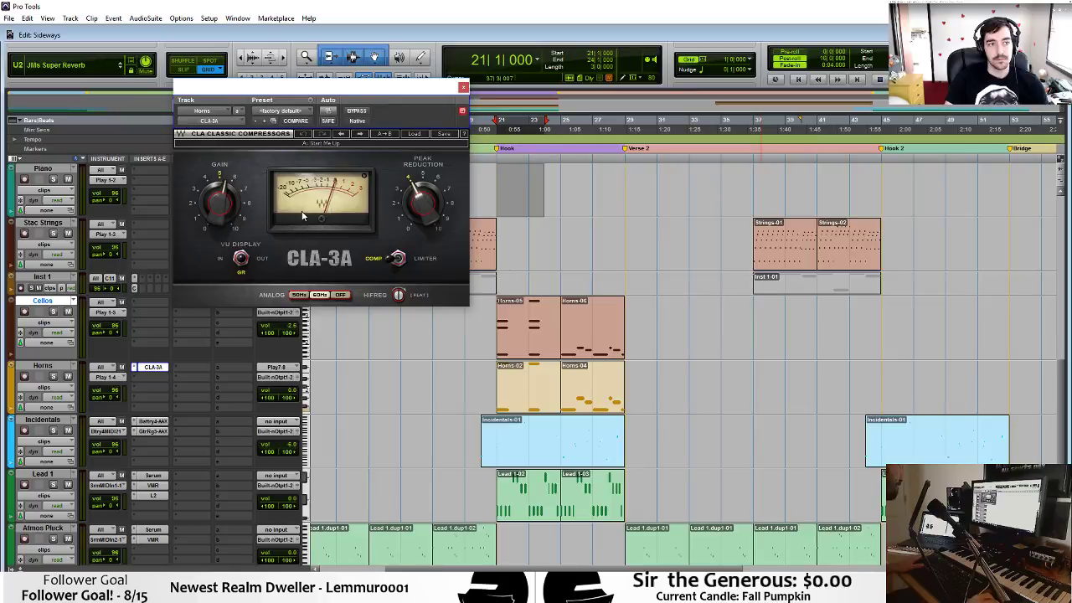
click(413, 135)
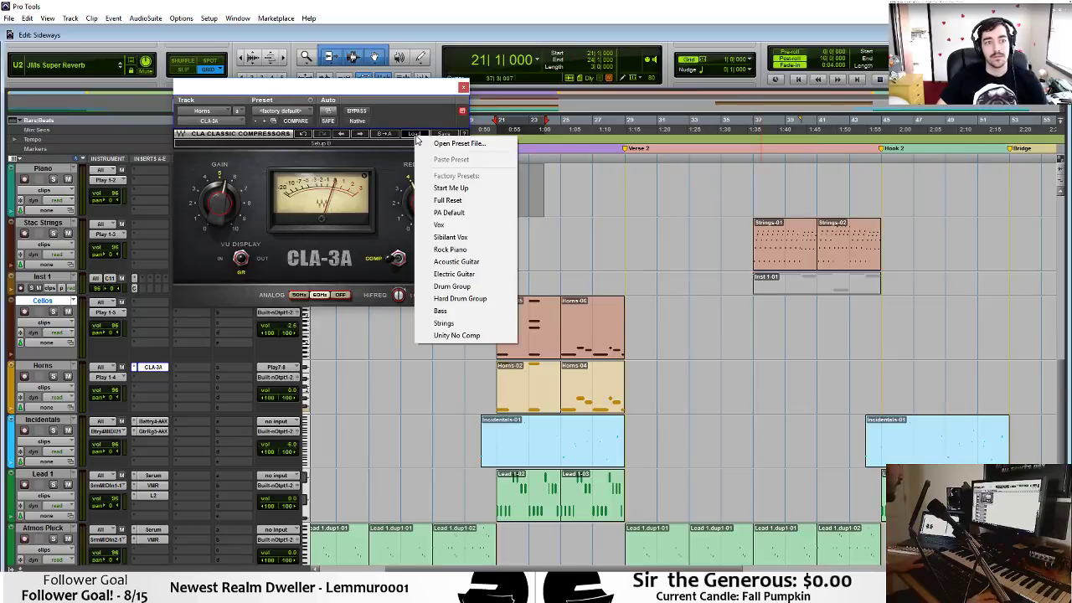
click(441, 310)
Solo the Horns track and play the start of its first hook clip to check the compressor's response.
click(517, 405)
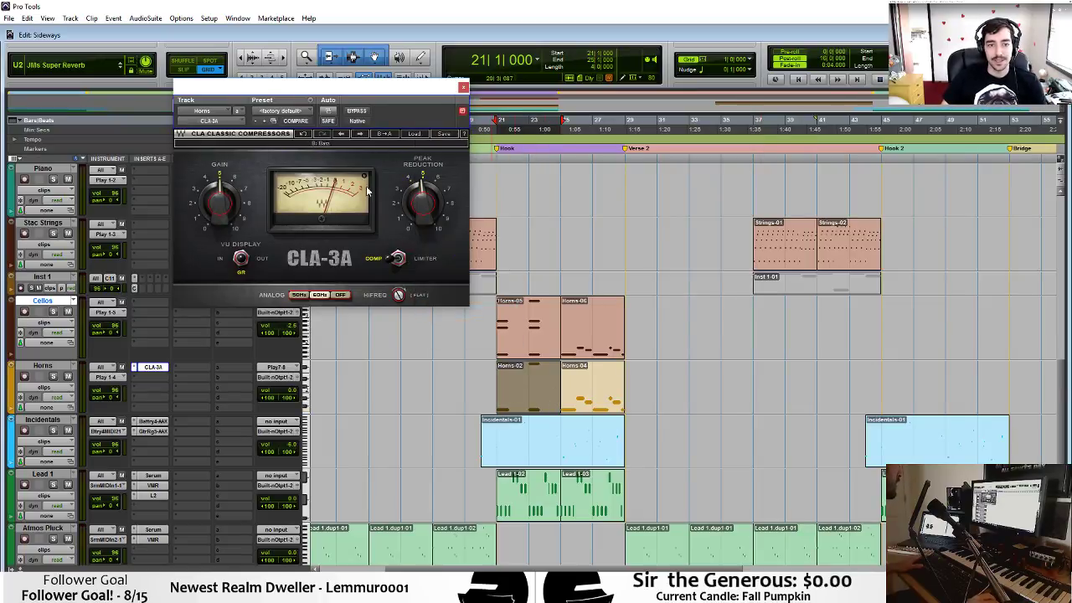
key(space)
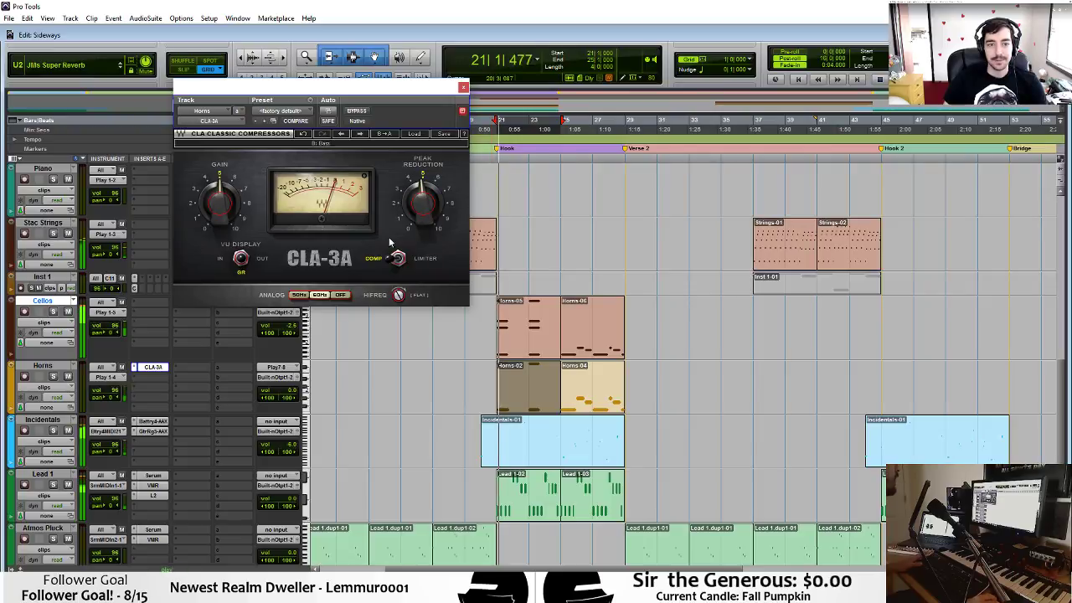
click(53, 376)
key(space)
click(500, 379)
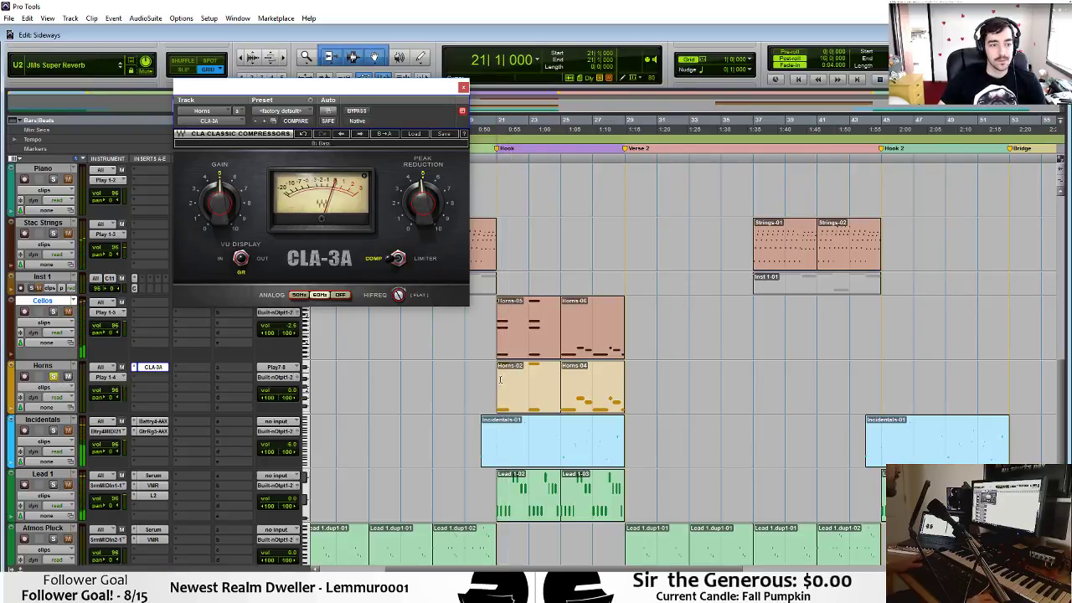
drag(500, 379, 513, 380)
key(space)
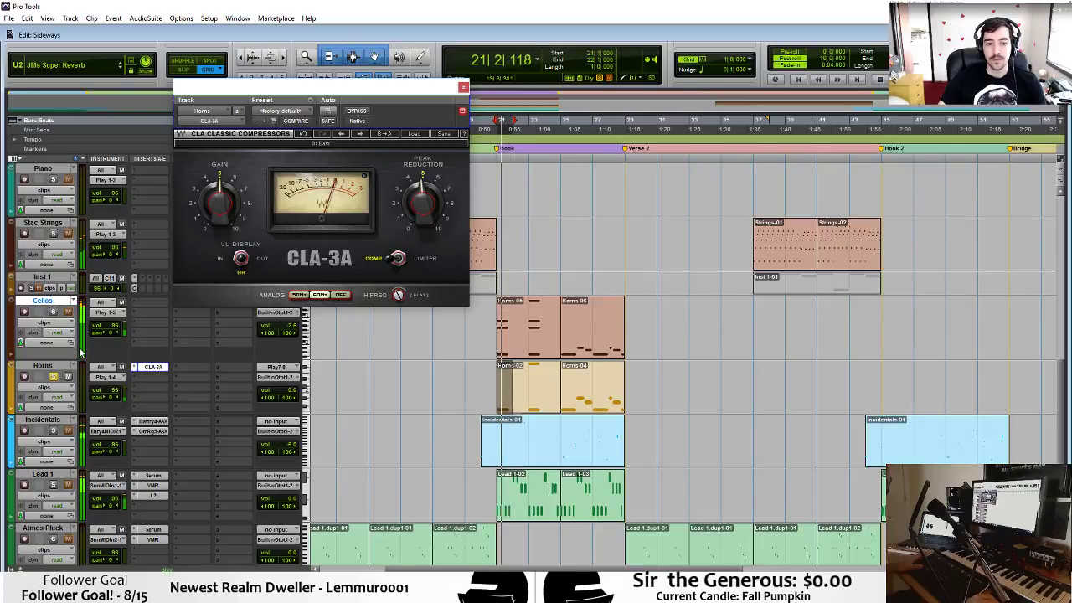
key(space)
Set the output of 6FH Sus Smooth to 7 & 8 in the Stormdrum track's Play instrument.
scroll(84, 323, up, 2)
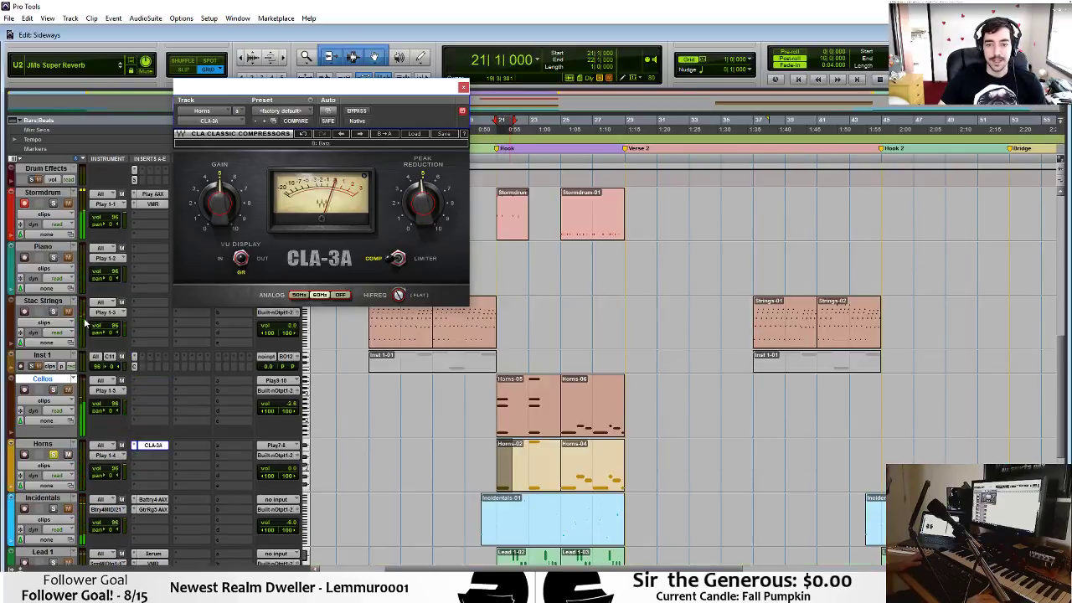
click(151, 194)
drag(479, 96, 902, 18)
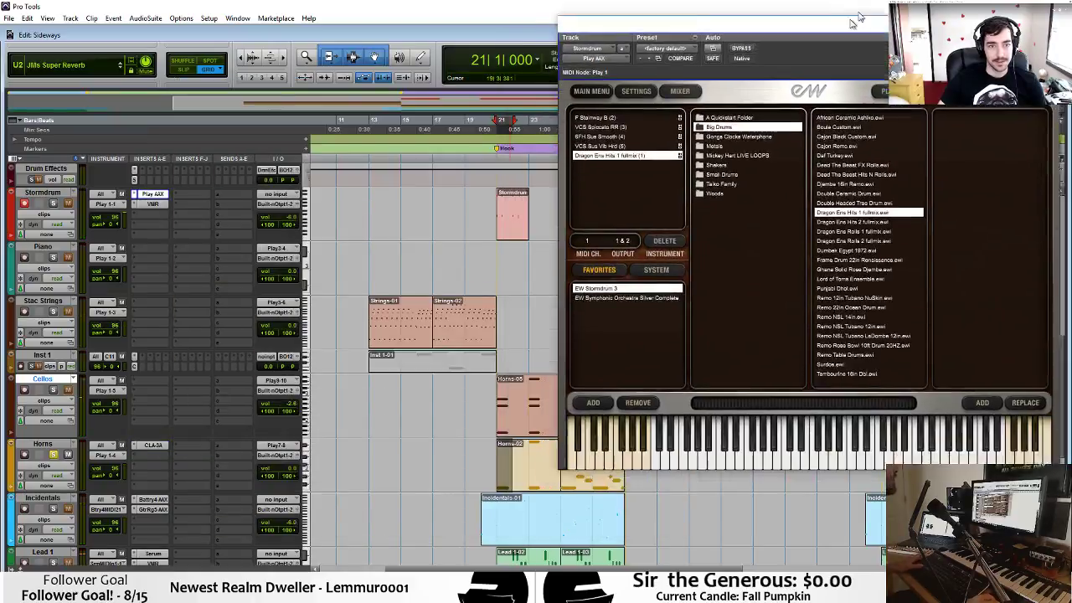
key(space)
key(space)
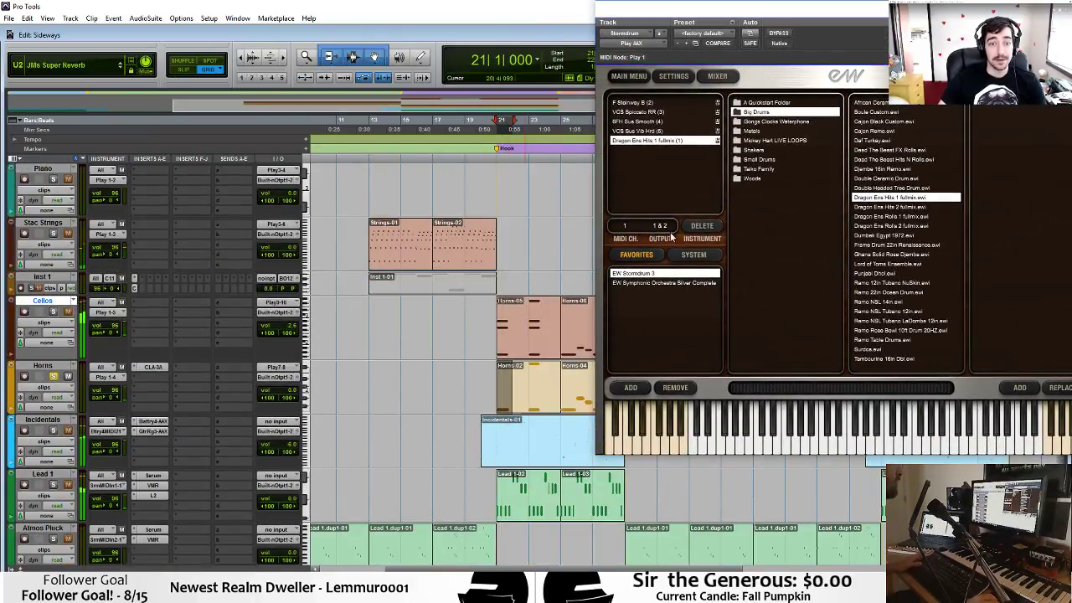
click(669, 132)
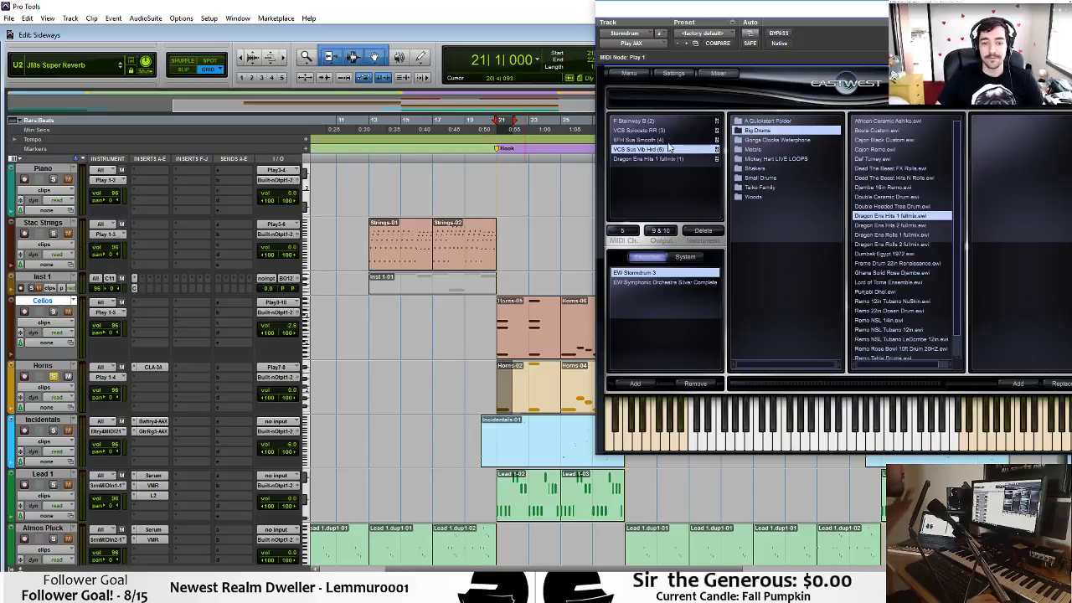
key(Up)
click(663, 230)
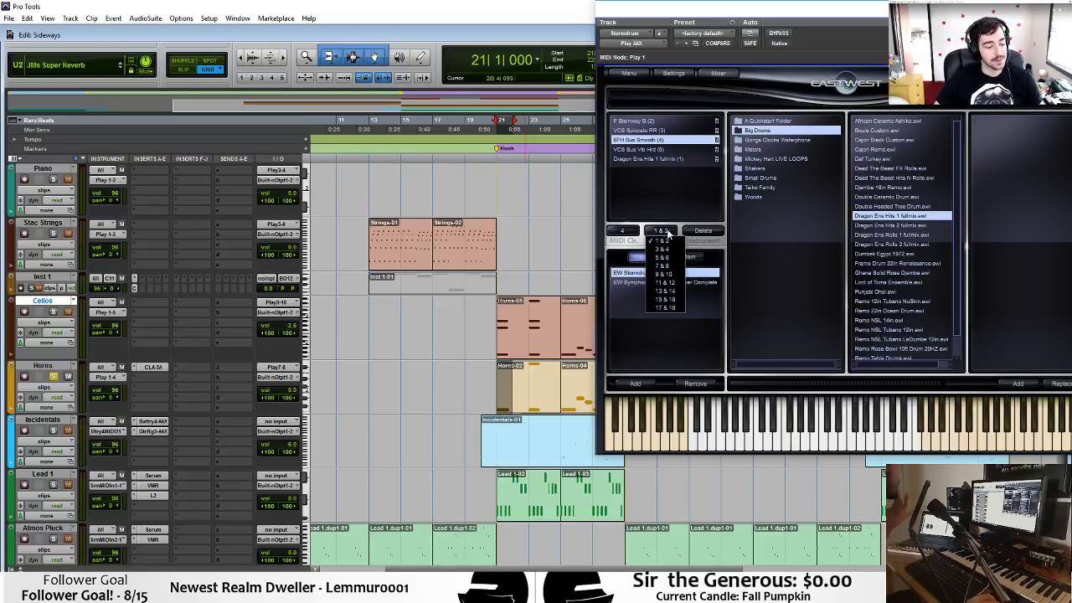
click(662, 266)
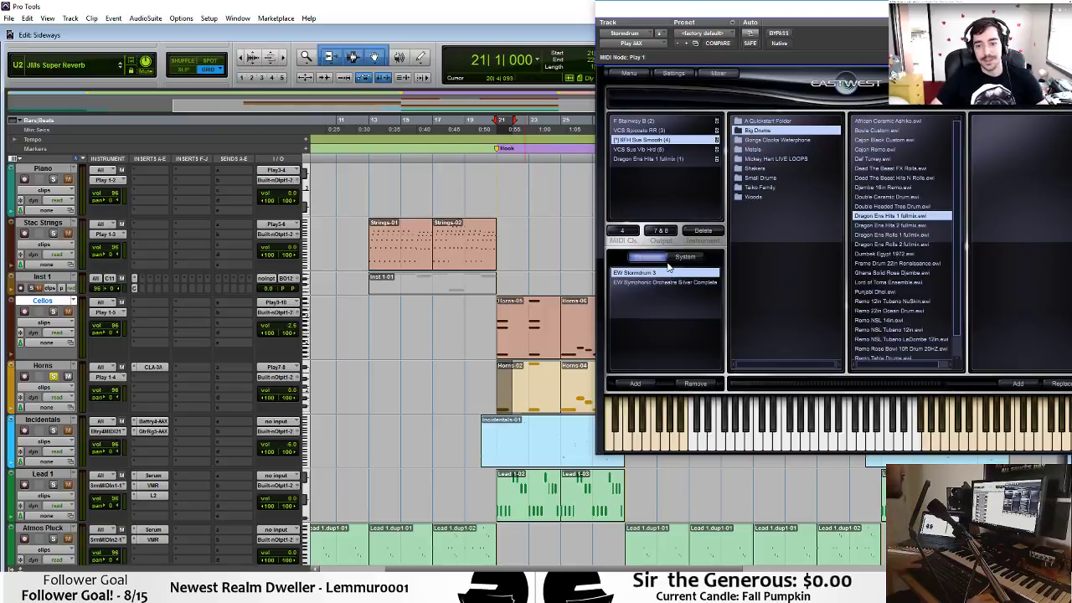
Play the soloed horns and compare their sound with the CLA-3A bypassed.
key(space)
click(105, 377)
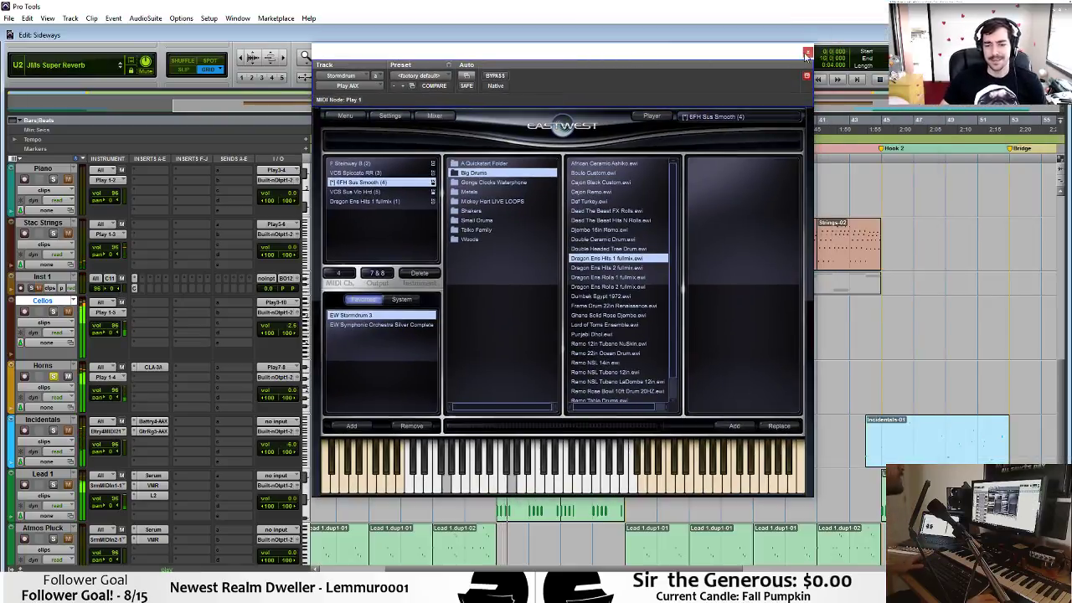
click(106, 377)
key(space)
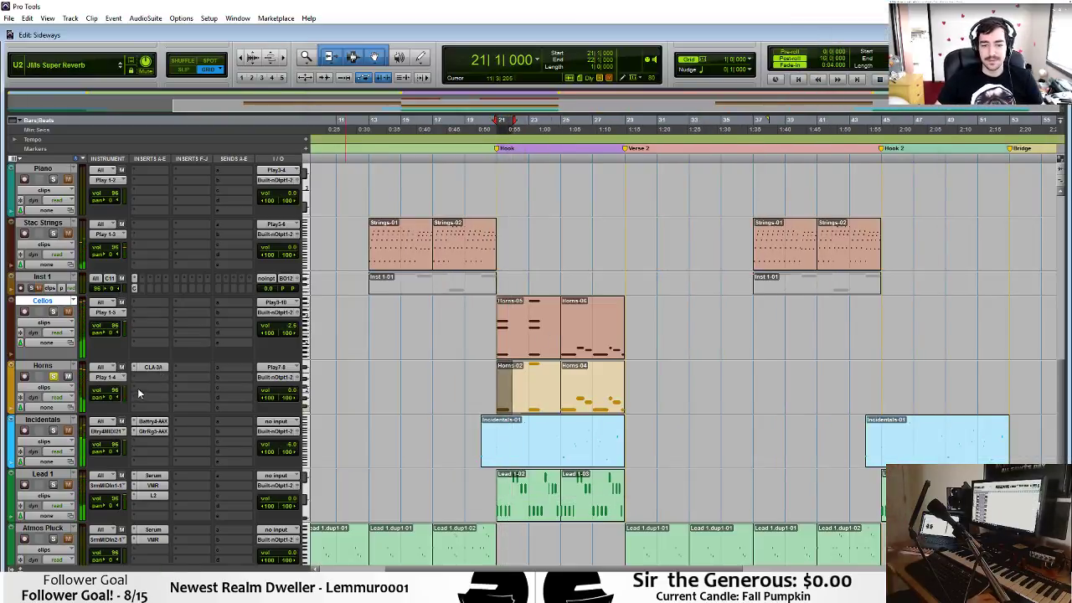
click(153, 367)
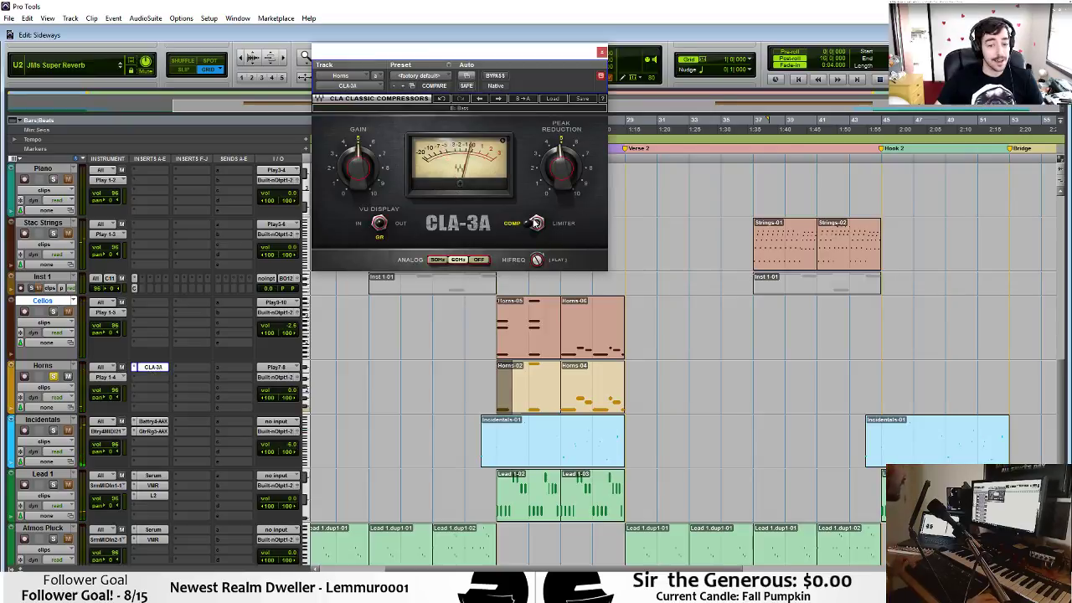
key(space)
click(495, 75)
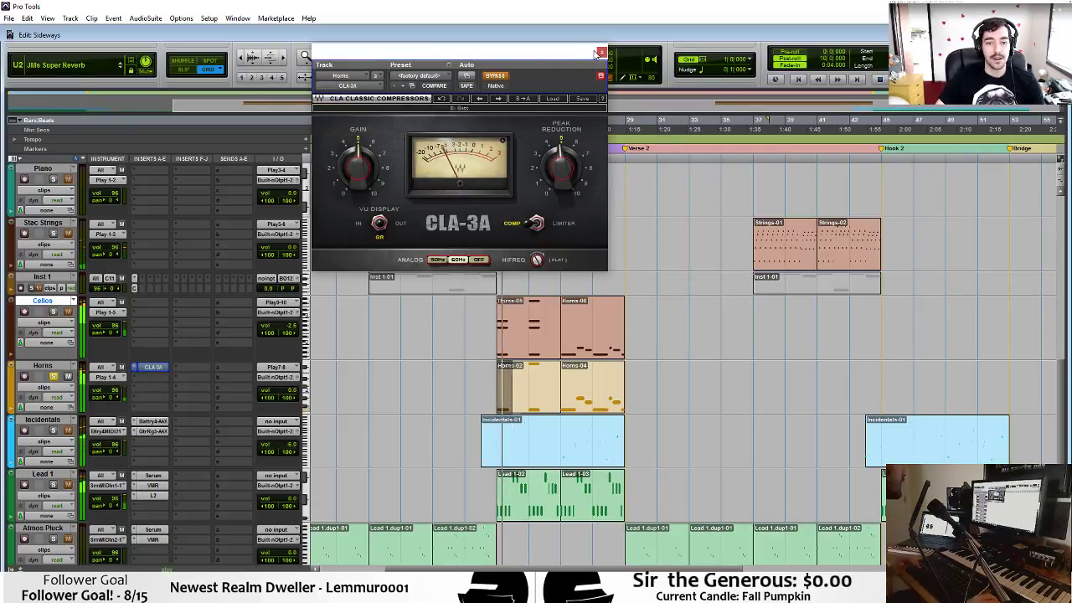
Replace the CLA-3A on the Horns track with the stereo L2 limiter.
click(154, 365)
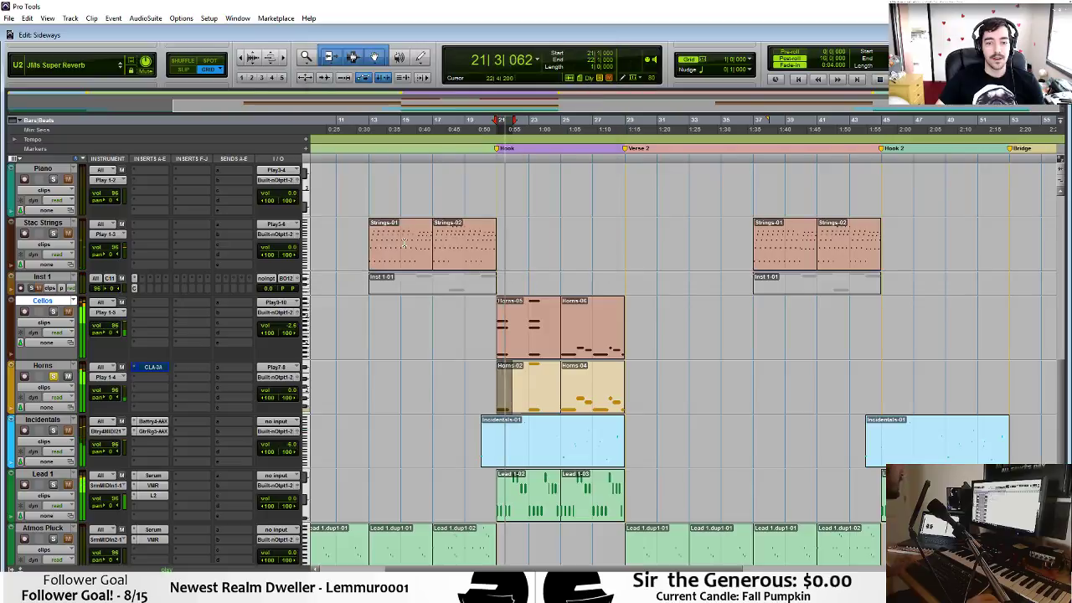
click(136, 377)
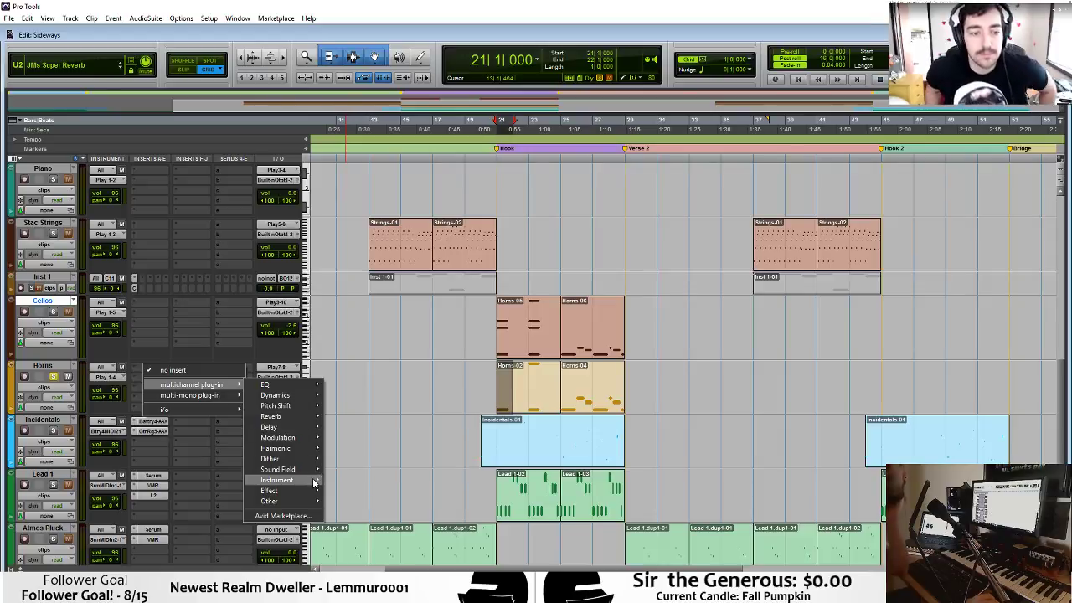
mouse_move(311, 483)
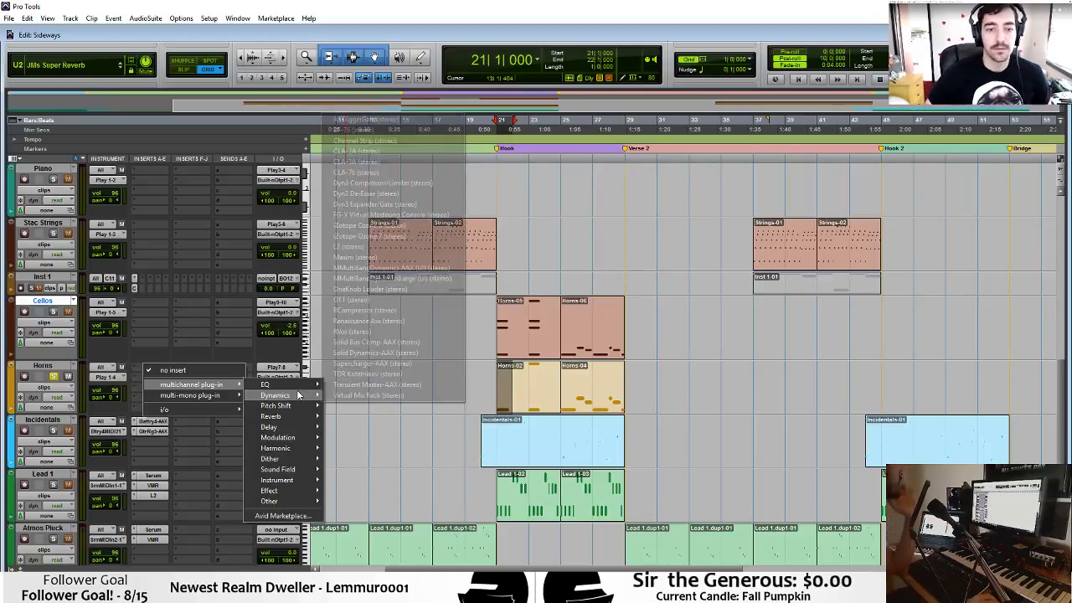
click(389, 247)
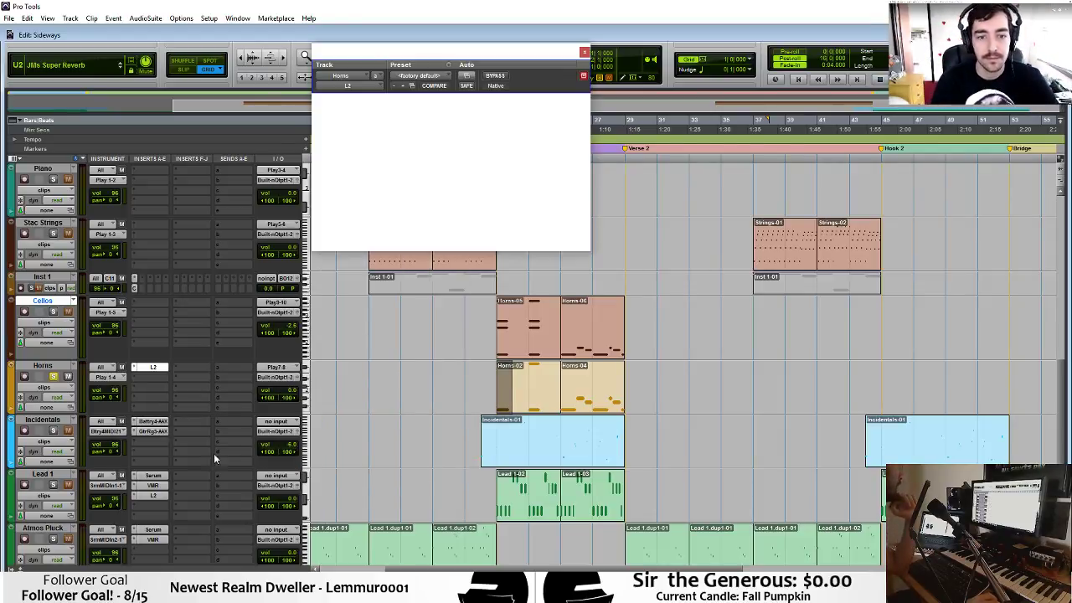
Try lowering the L2's threshold to about -23 while the horns play, reset it to 0.0 and close the plug-in window.
key(space)
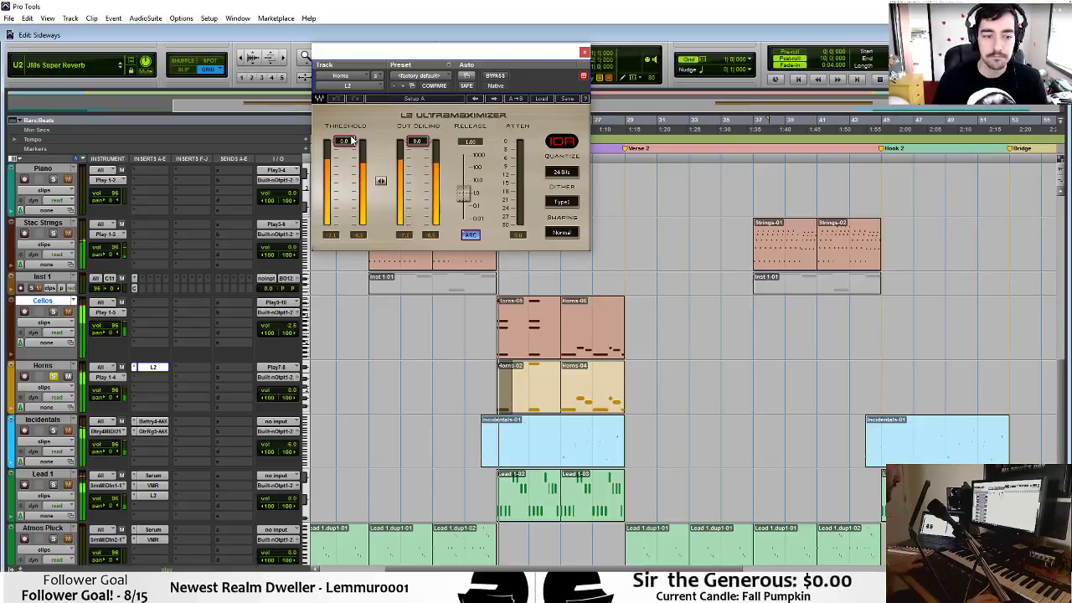
drag(341, 150, 344, 206)
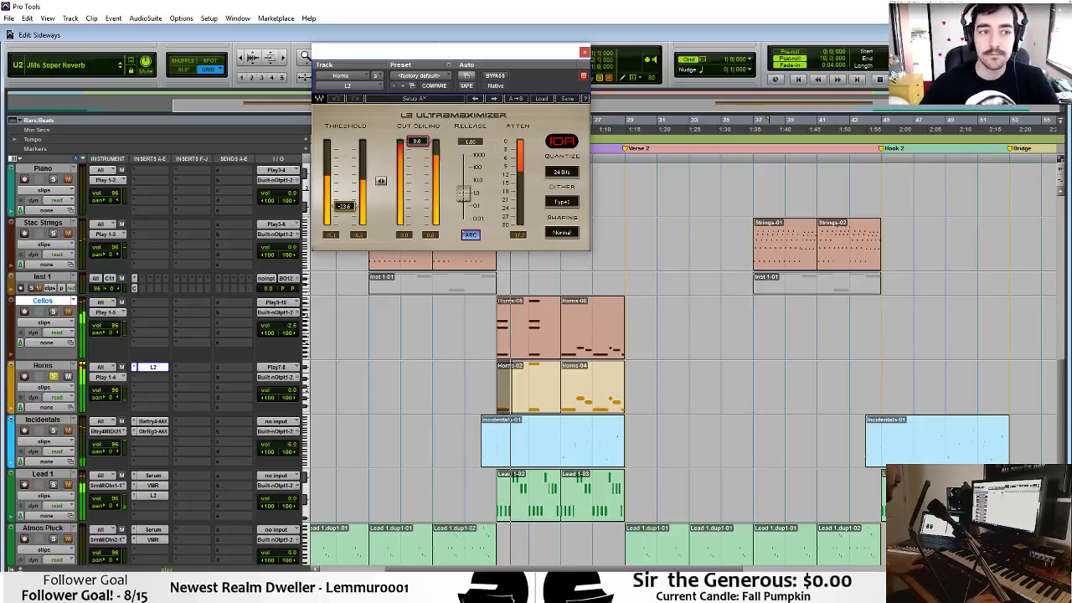
key(space)
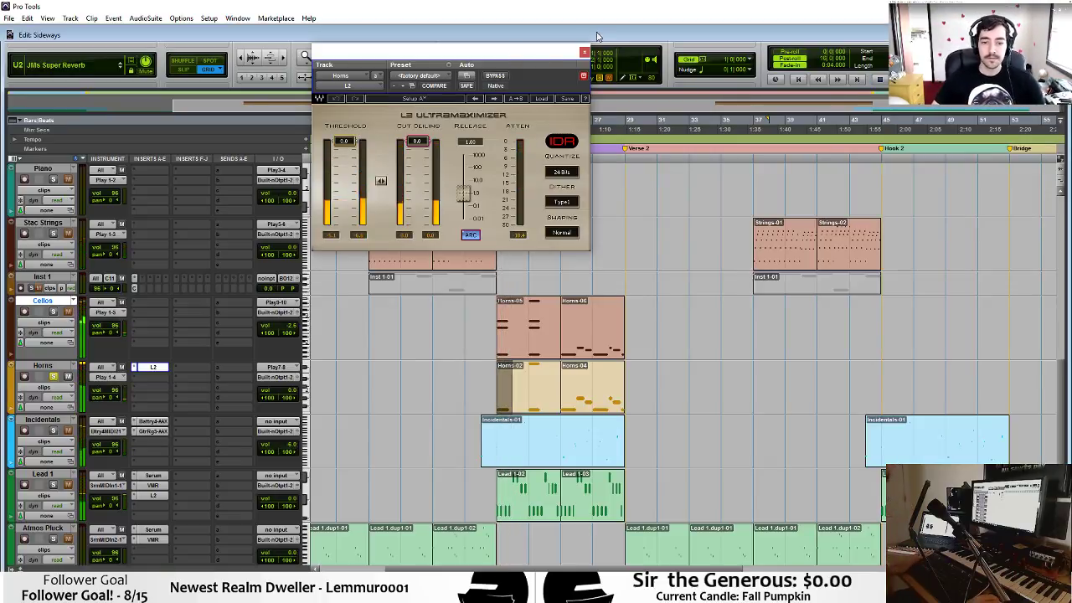
click(584, 52)
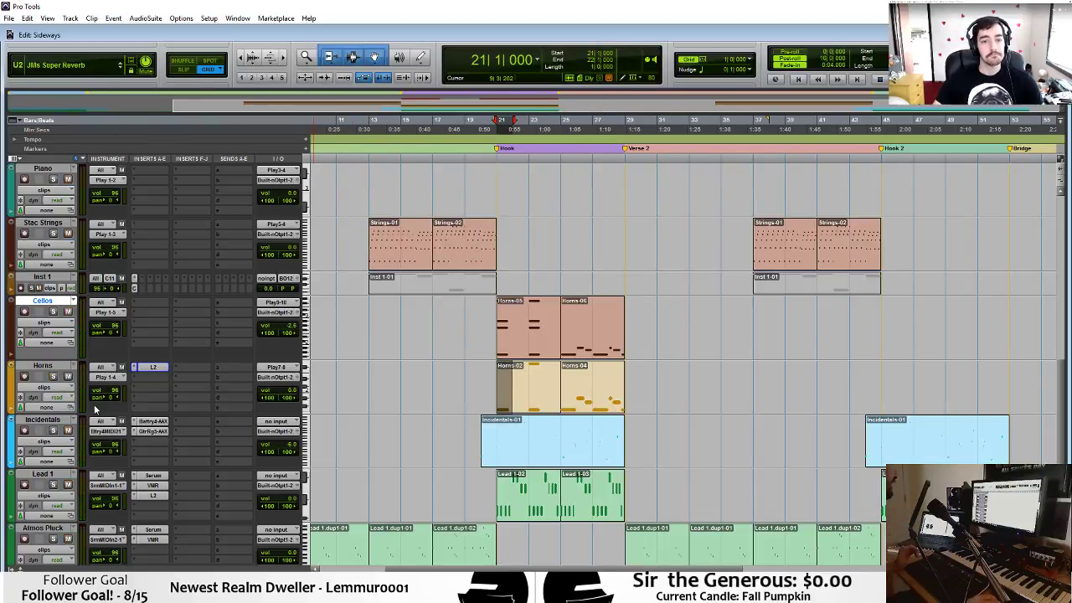
Open the Stormdrum track's Play instrument and bring up its mixer view for the 6FH Sus Smooth channel.
scroll(95, 409, up, 5)
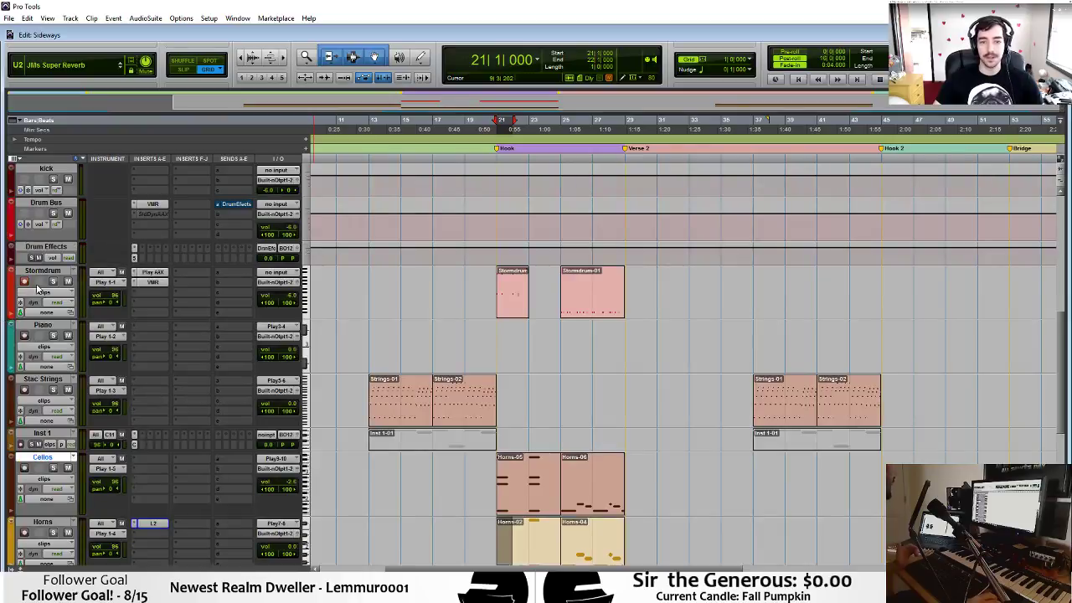
click(153, 273)
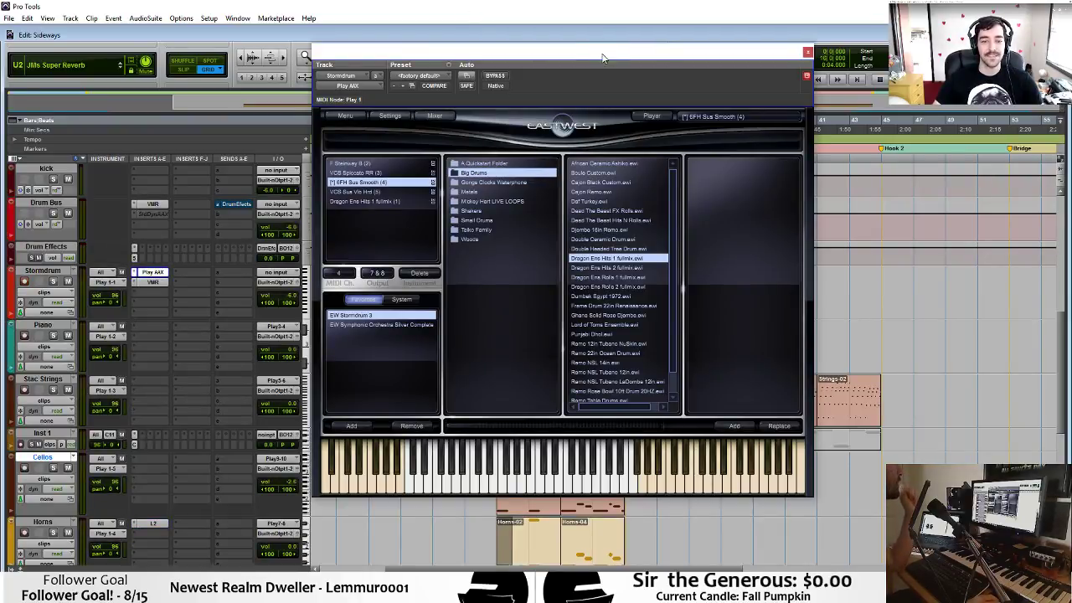
drag(599, 58, 615, 65)
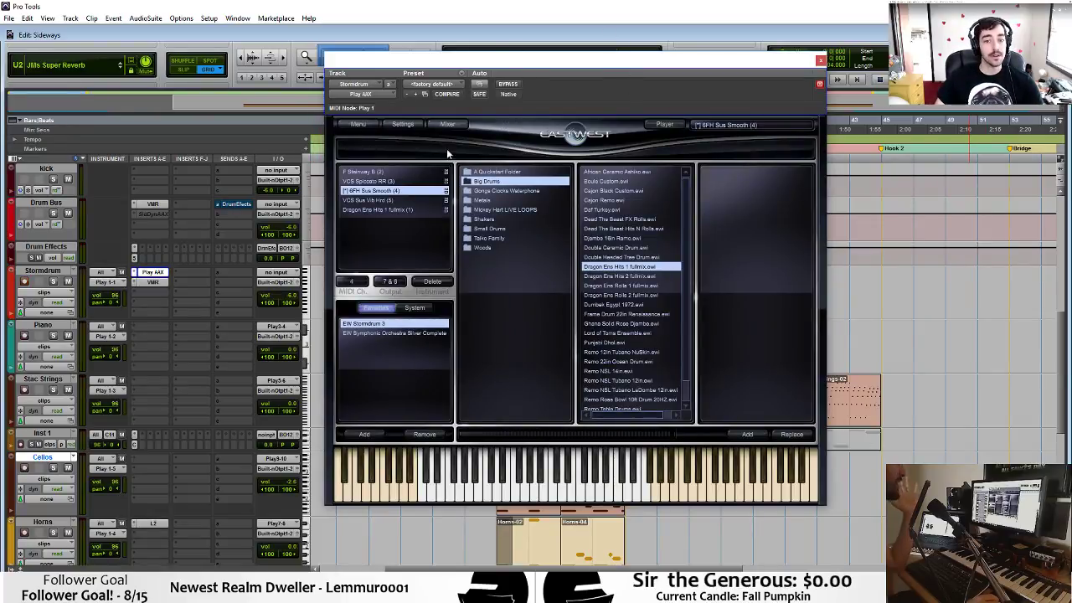
drag(542, 62, 543, 57)
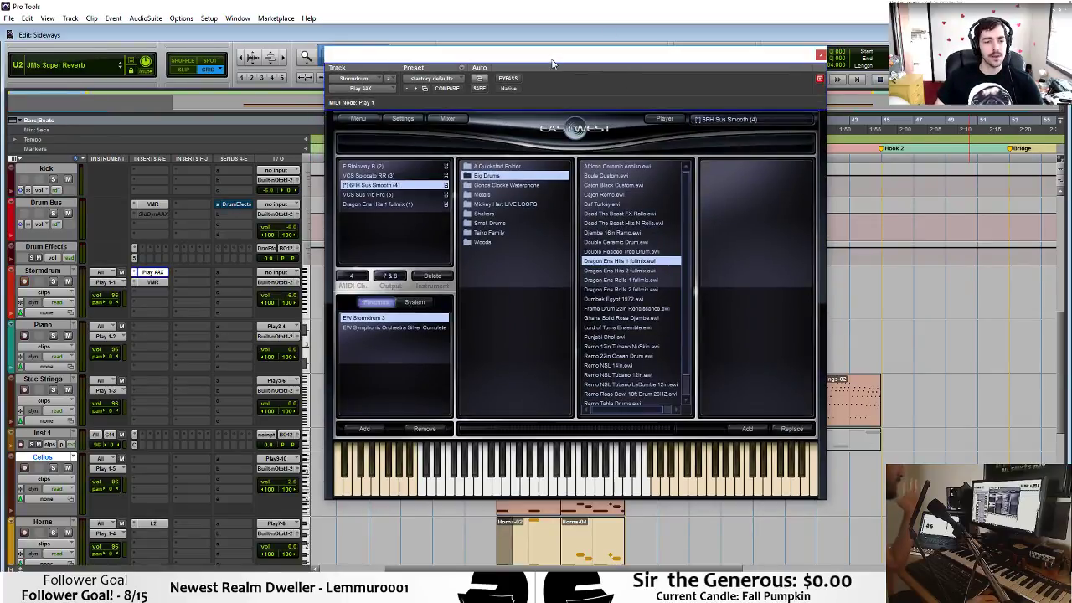
click(374, 333)
click(377, 318)
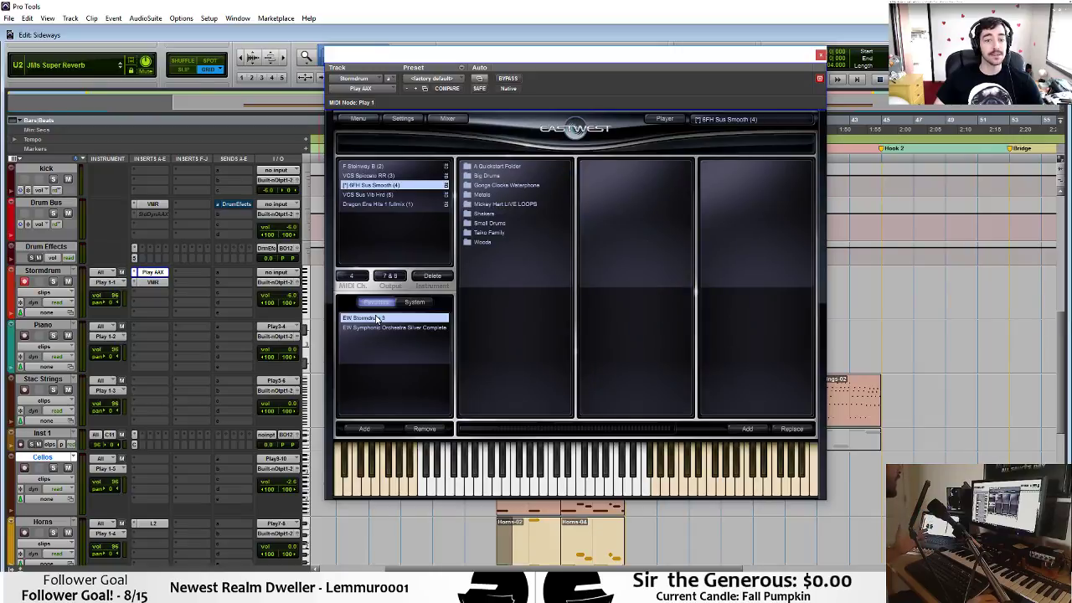
click(460, 118)
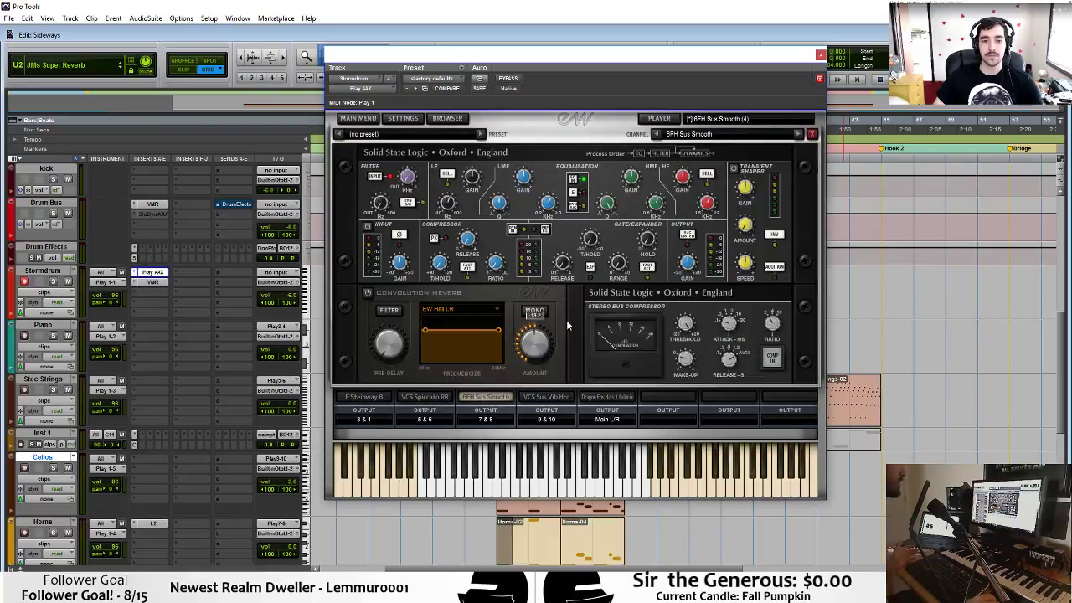
drag(605, 55, 590, 9)
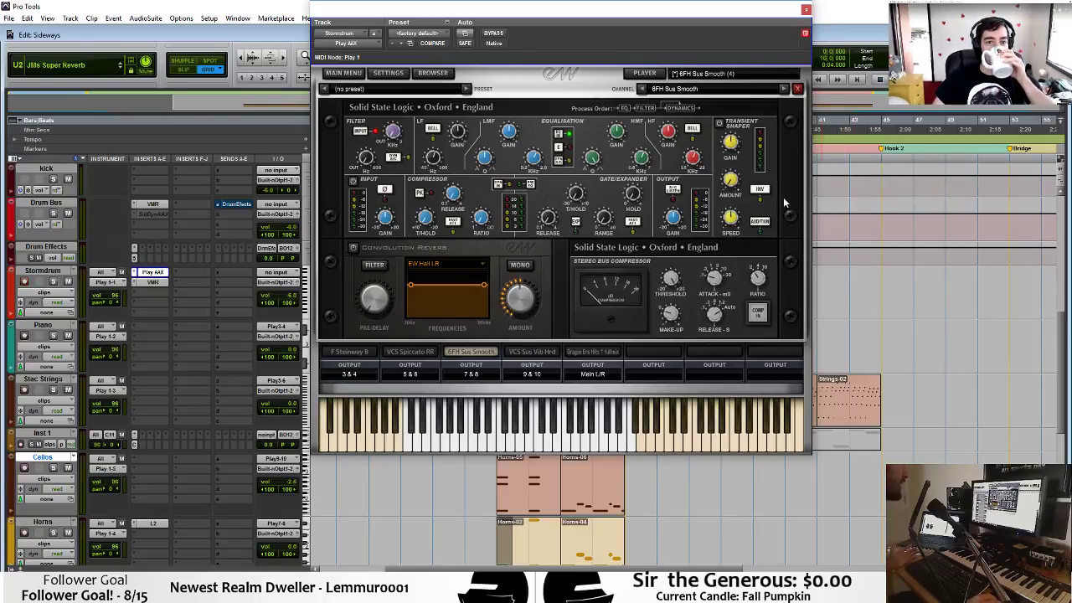
Solo the Cellos track, enable the 6FH Sus Smooth channel's convolution reverb and raise its low-frequency cutoff during playback.
scroll(550, 489, down, 2)
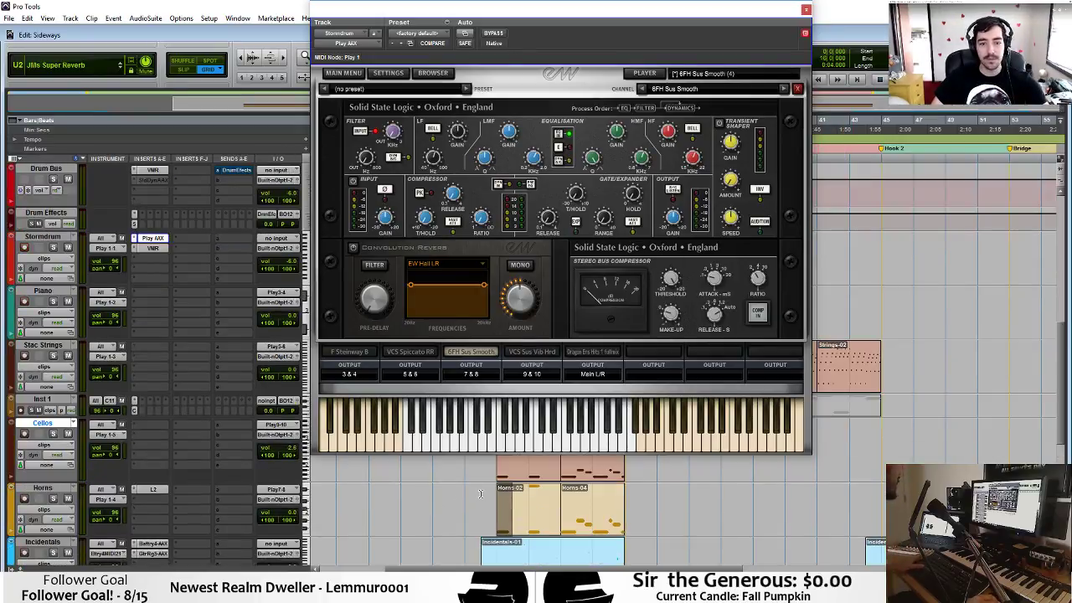
scroll(479, 493, down, 2)
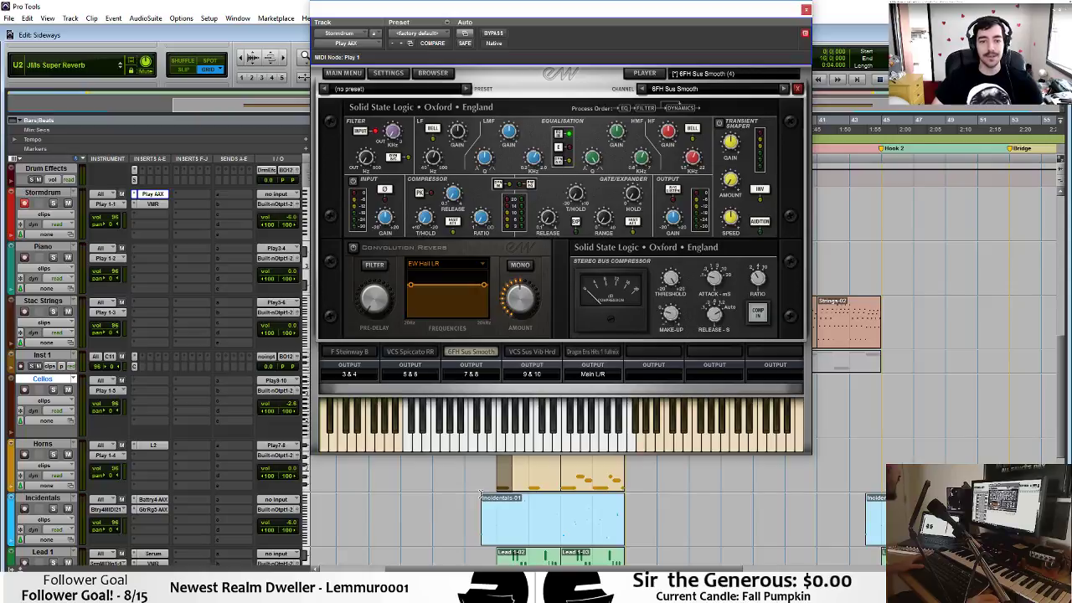
click(53, 390)
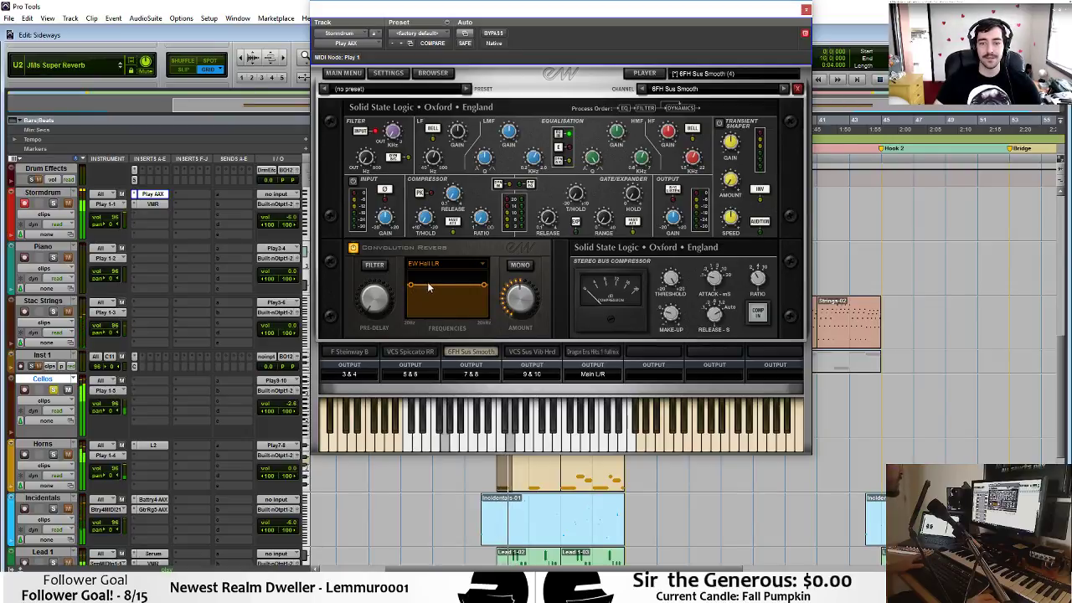
drag(411, 285, 451, 282)
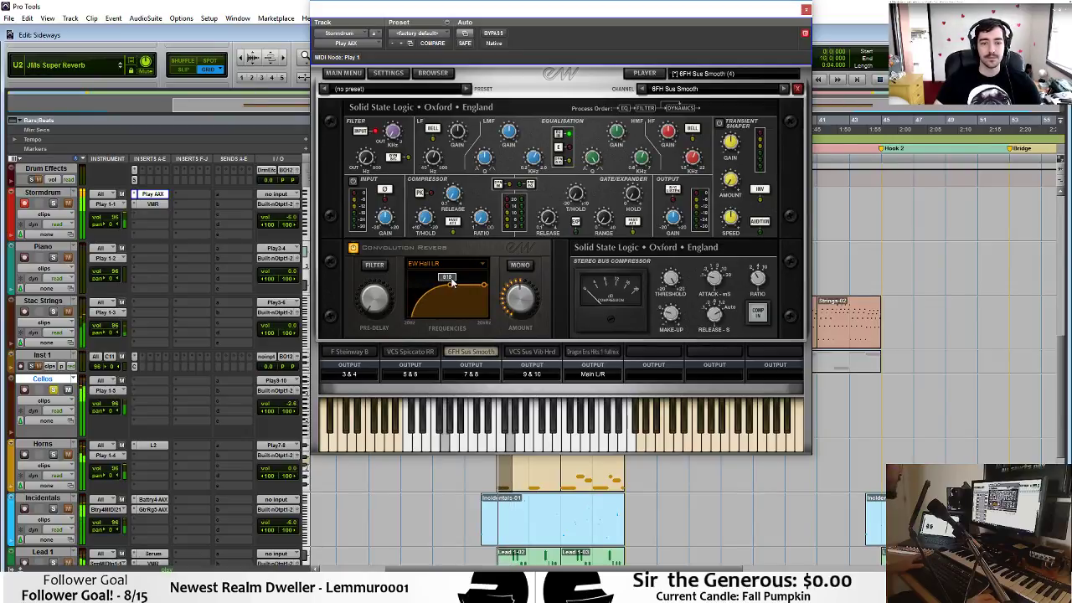
Turn off the 6FH Sus Smooth channel's convolution reverb and enable its SSL channel input and stereo bus compressor instead.
click(353, 249)
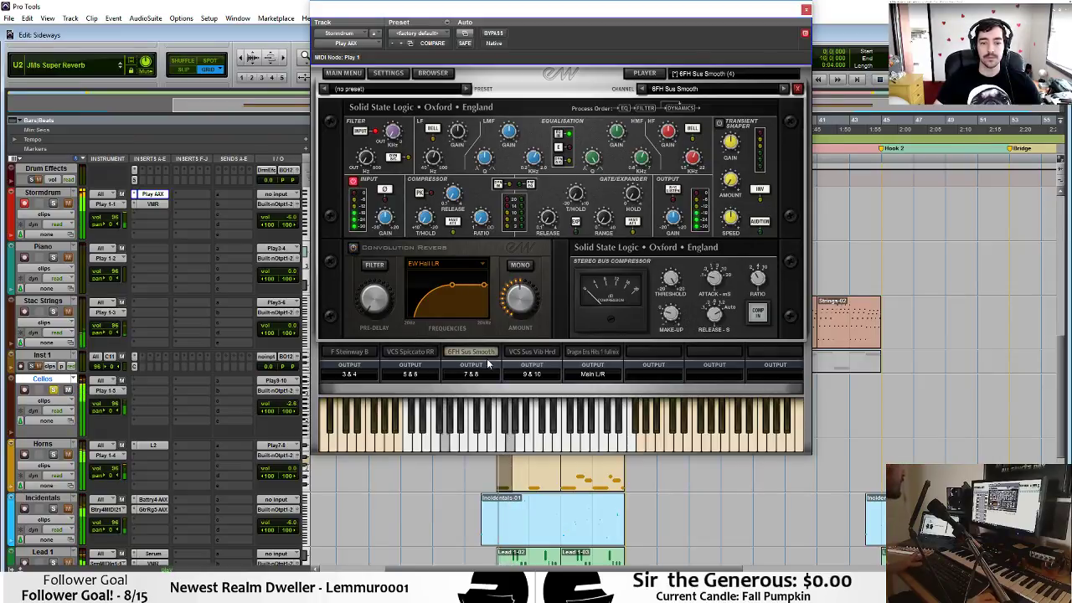
click(757, 311)
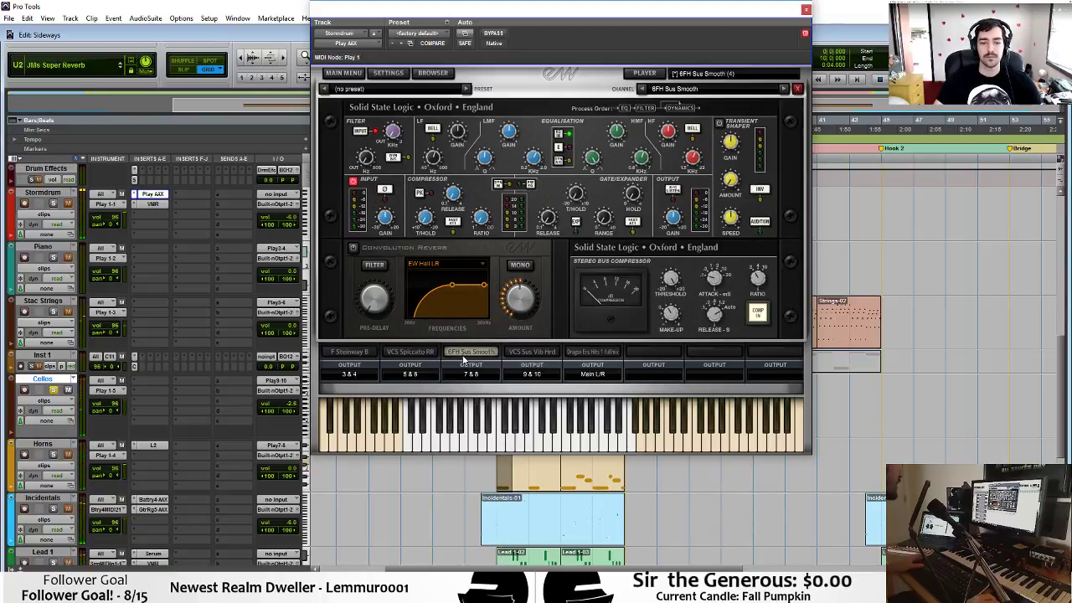
Look through the player, browser and mixer views for the 6FH Sus Smooth instrument and close the plug-in window.
click(642, 72)
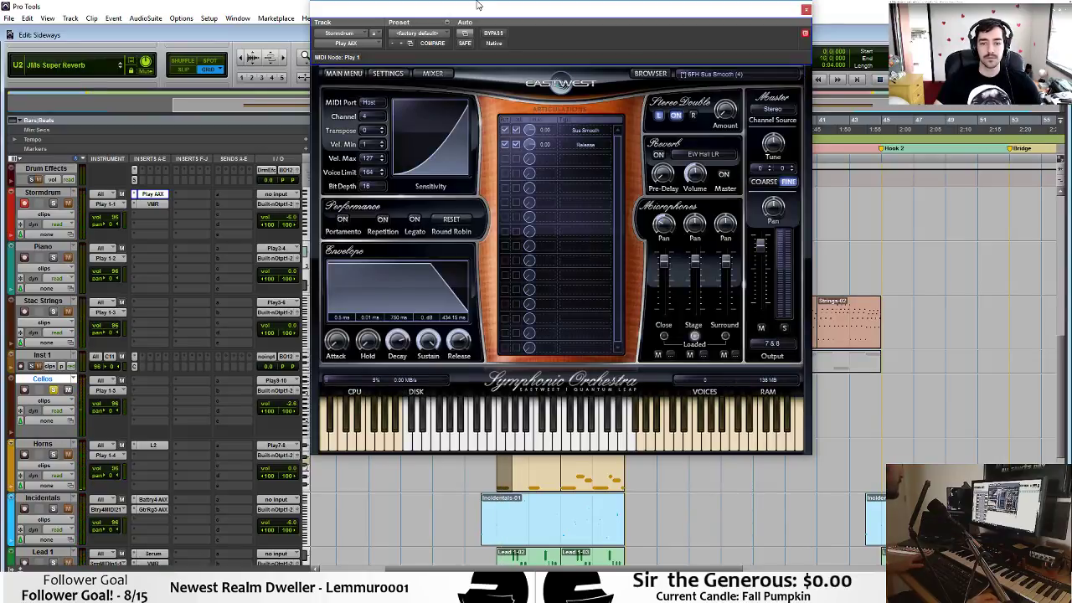
click(447, 72)
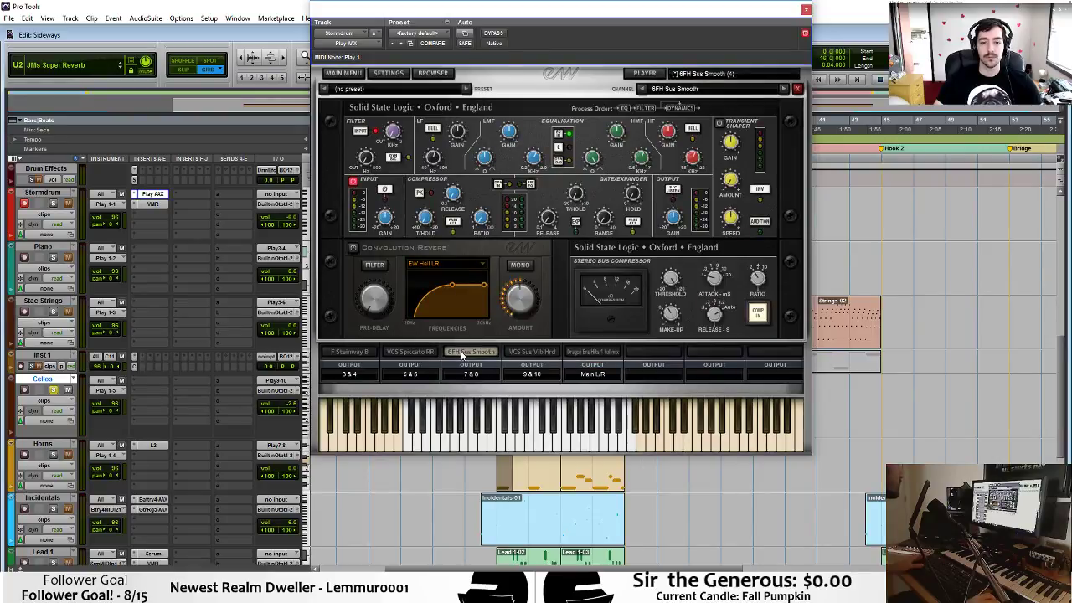
click(432, 73)
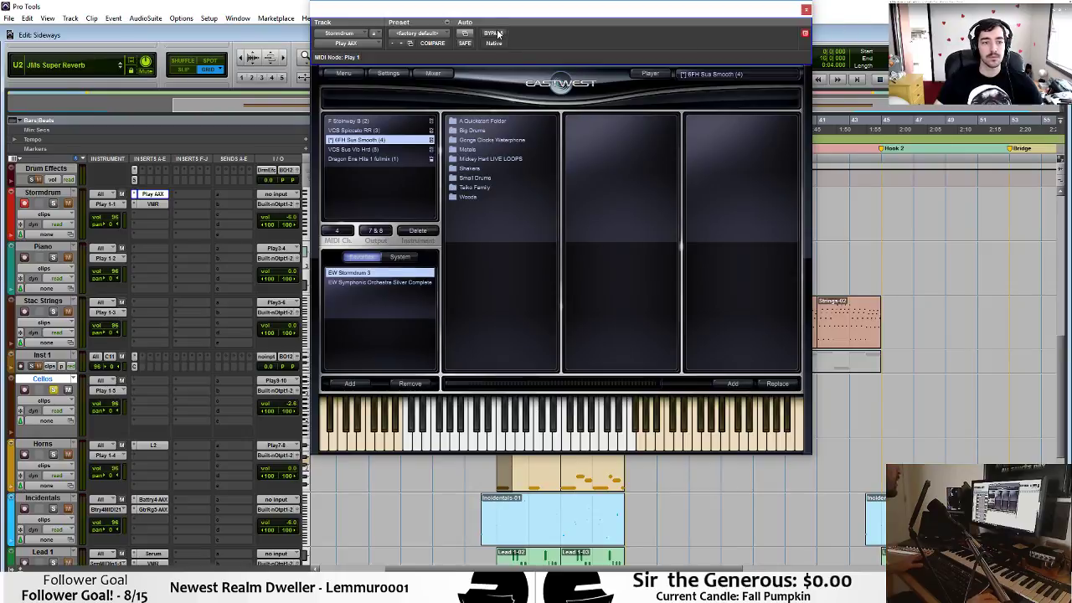
click(433, 73)
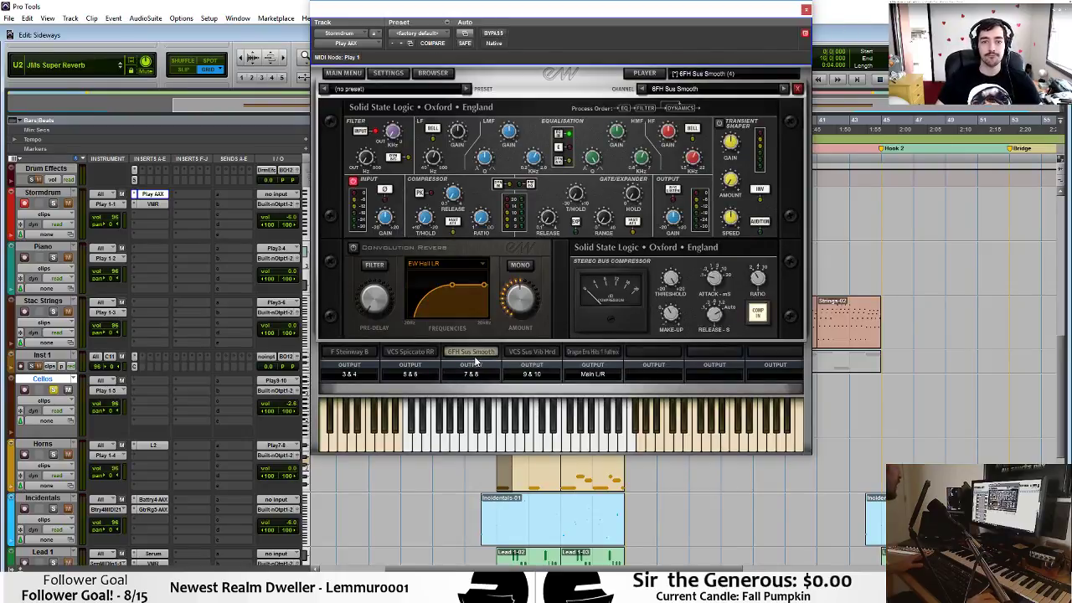
click(797, 88)
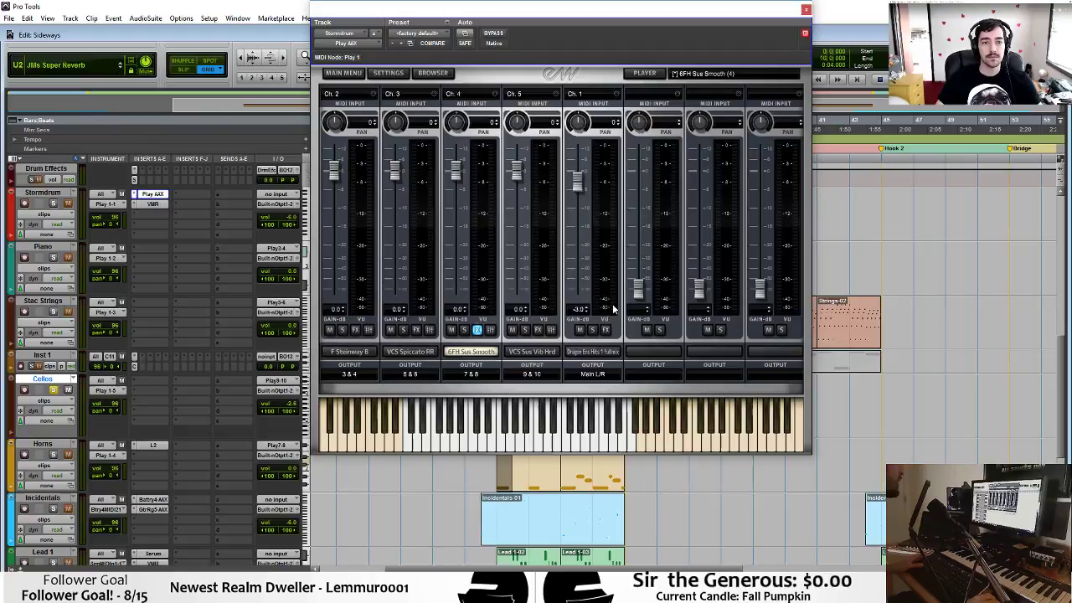
click(477, 330)
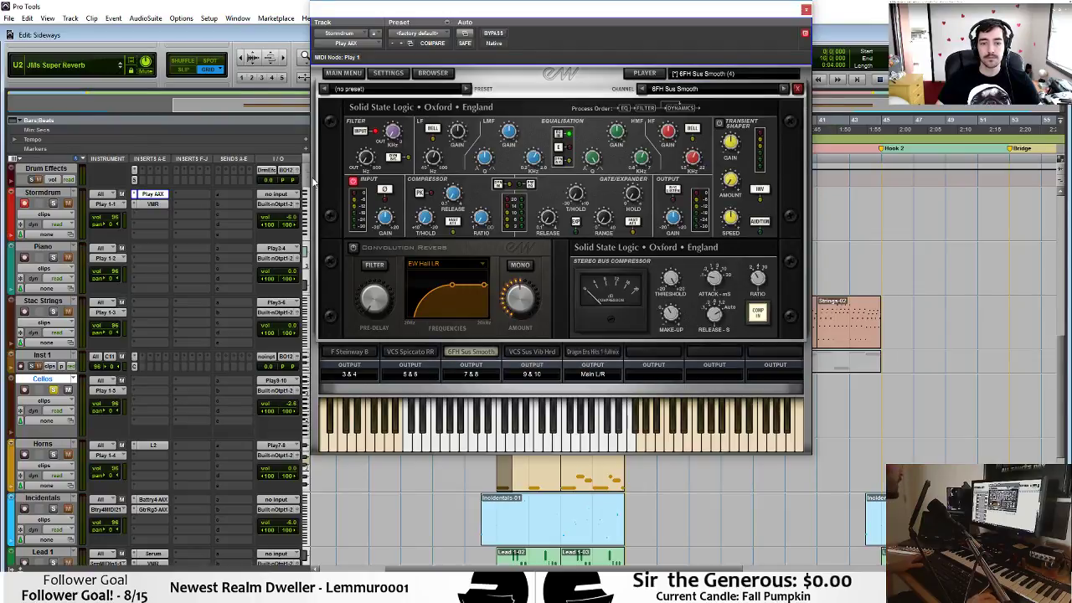
click(806, 10)
Play the song from bar 20 to hear the lead-in and the first bars of the hook.
key(space)
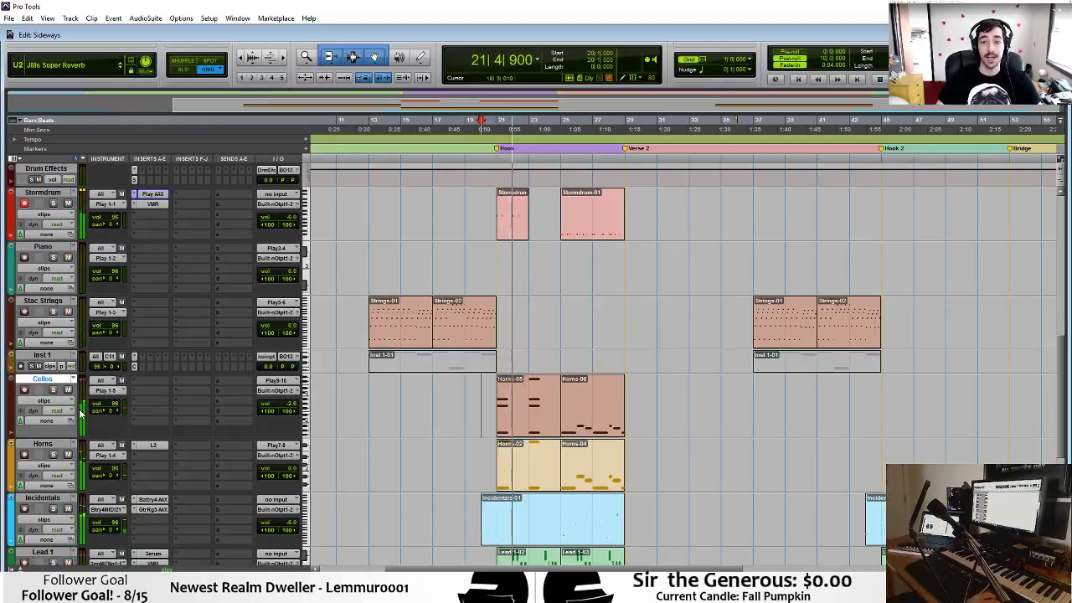
key(space)
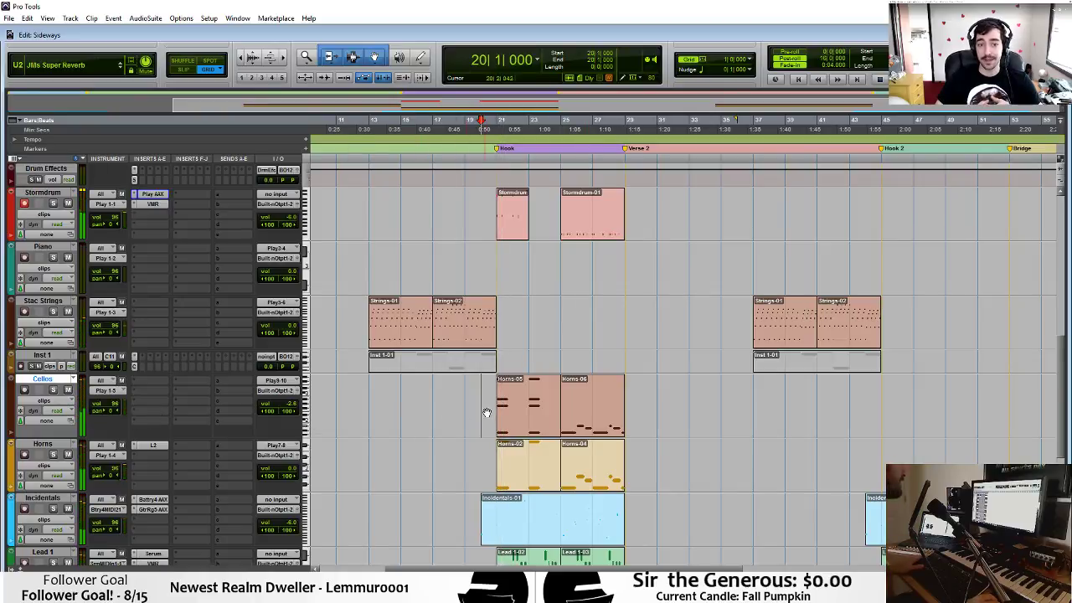
scroll(485, 391, down, 3)
scroll(486, 391, up, 3)
click(484, 385)
scroll(484, 385, up, 3)
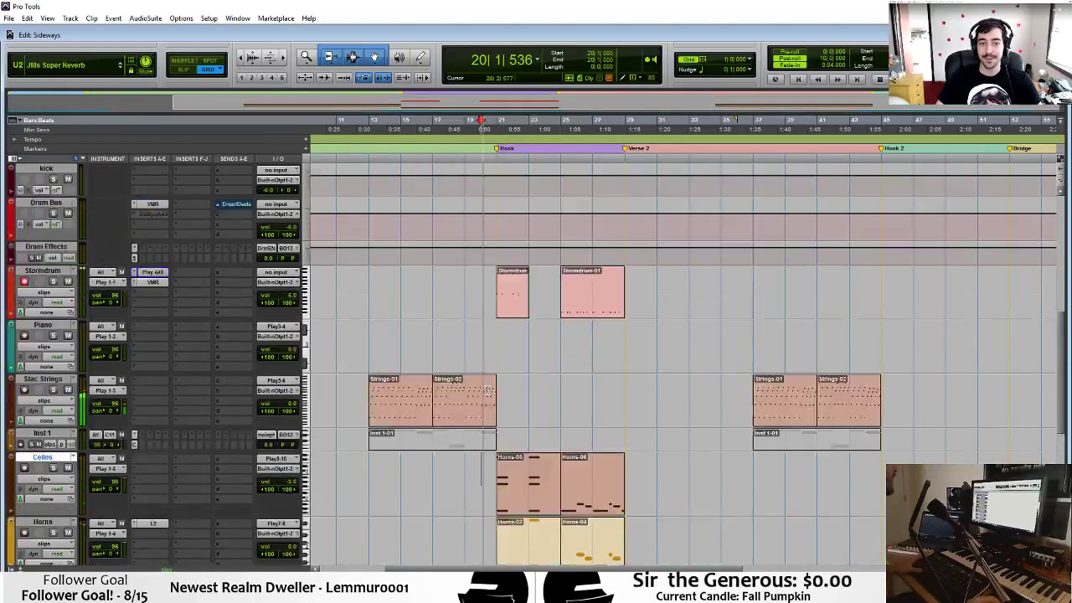
key(space)
scroll(473, 351, down, 3)
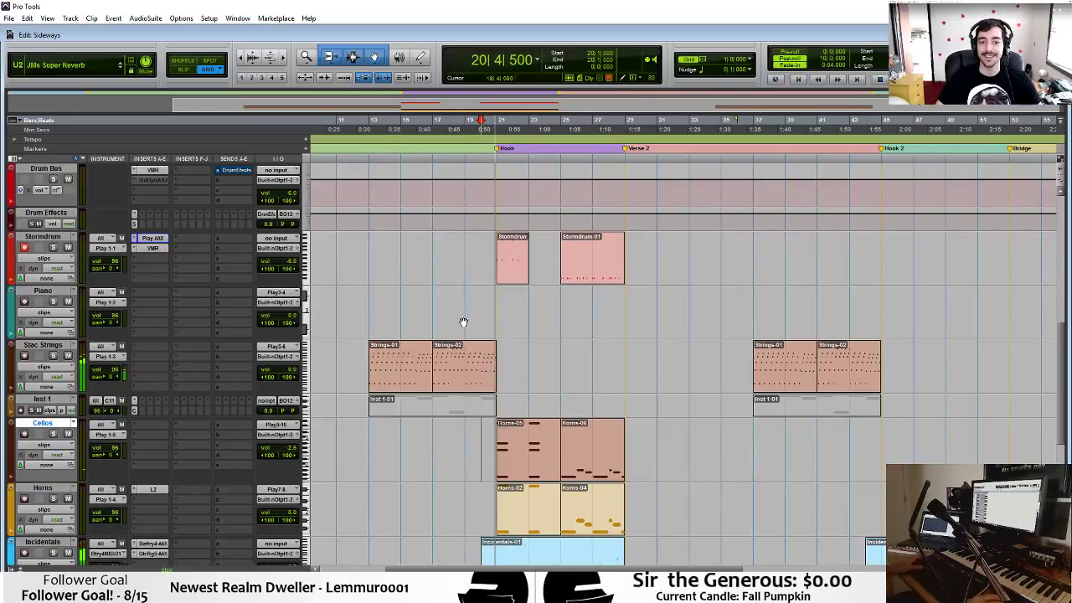
key(space)
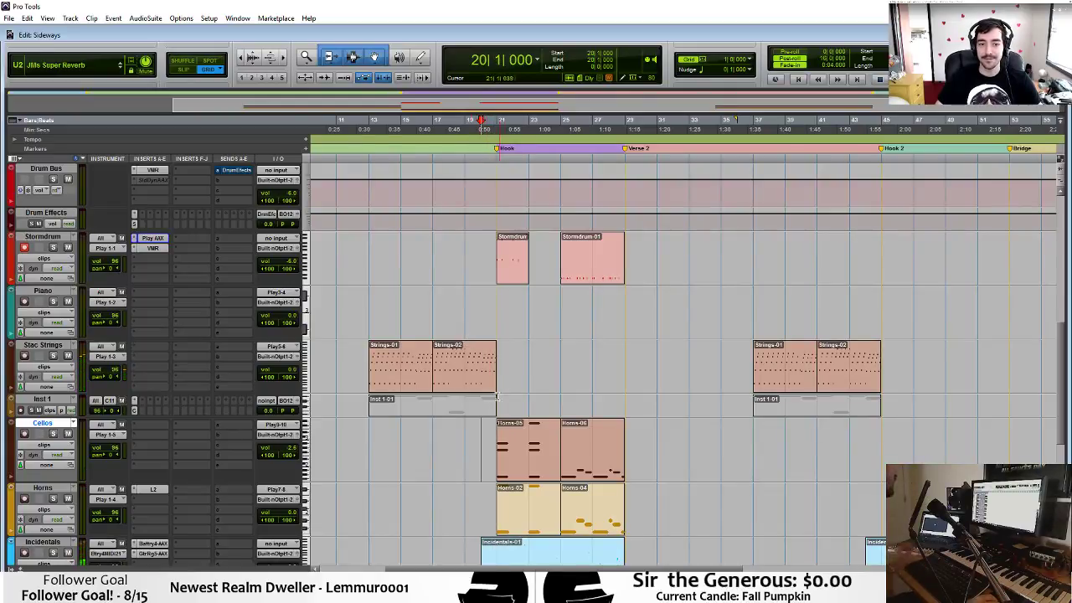
key(space)
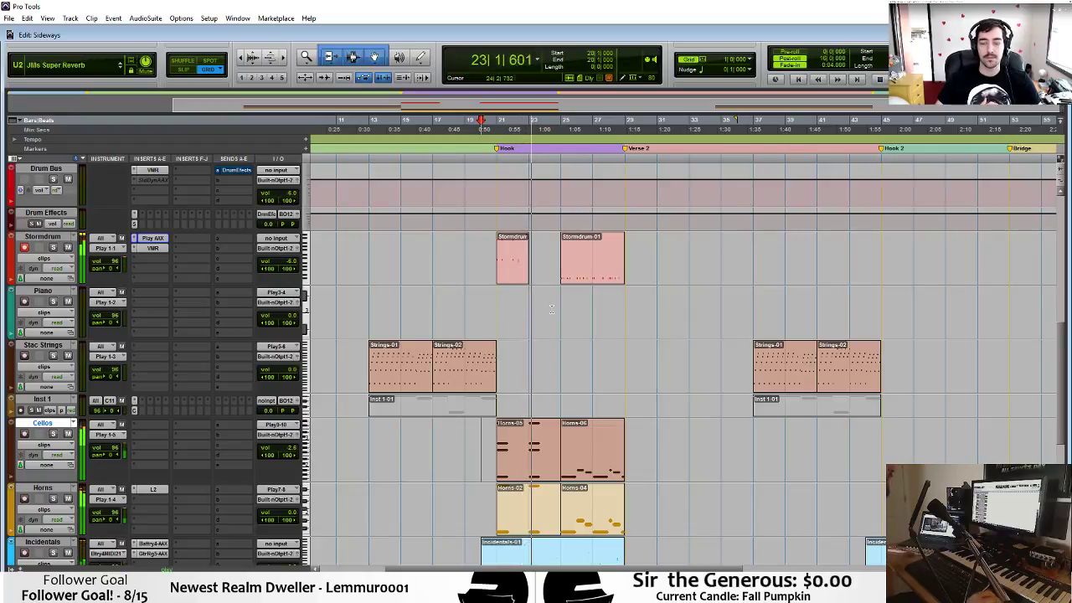
Copy the two-bar Stormdrum clip at bar 21 to bar 23 and delete the Stormdrum-01 clip at bar 25.
drag(524, 277, 546, 275)
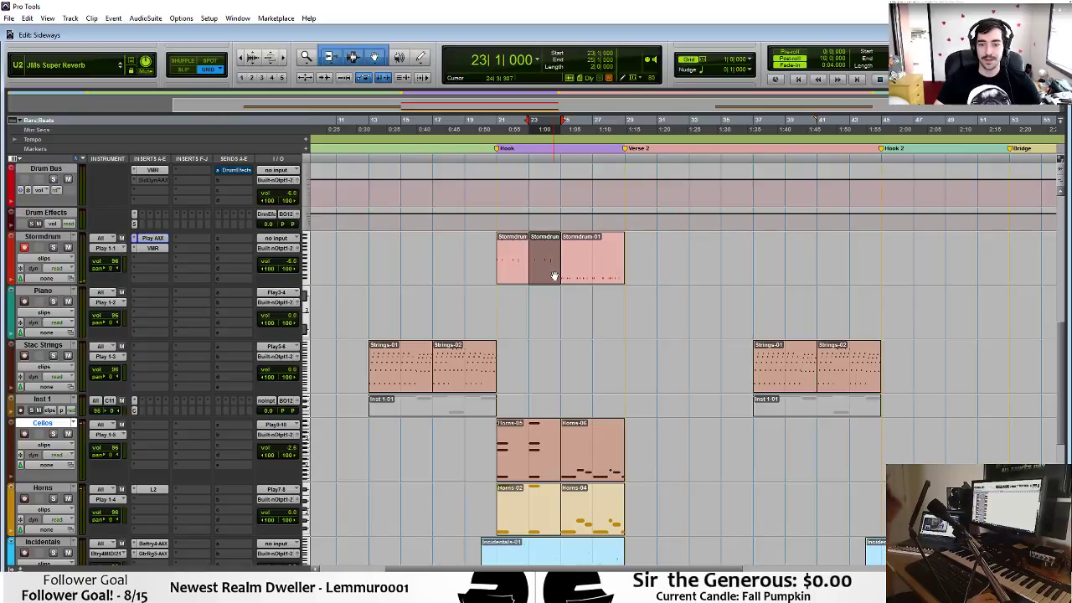
click(593, 277)
key(Delete)
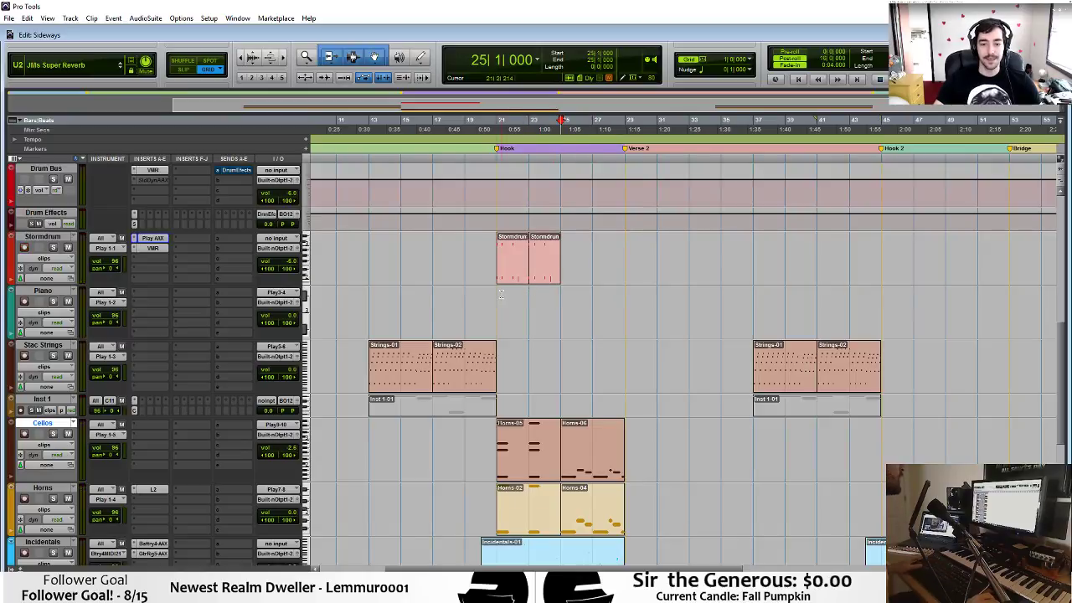
Open the Stormdrum clip at bar 23 in the MIDI Editor and raise its C2 notes by two semitones to D2.
click(501, 293)
double_click(544, 271)
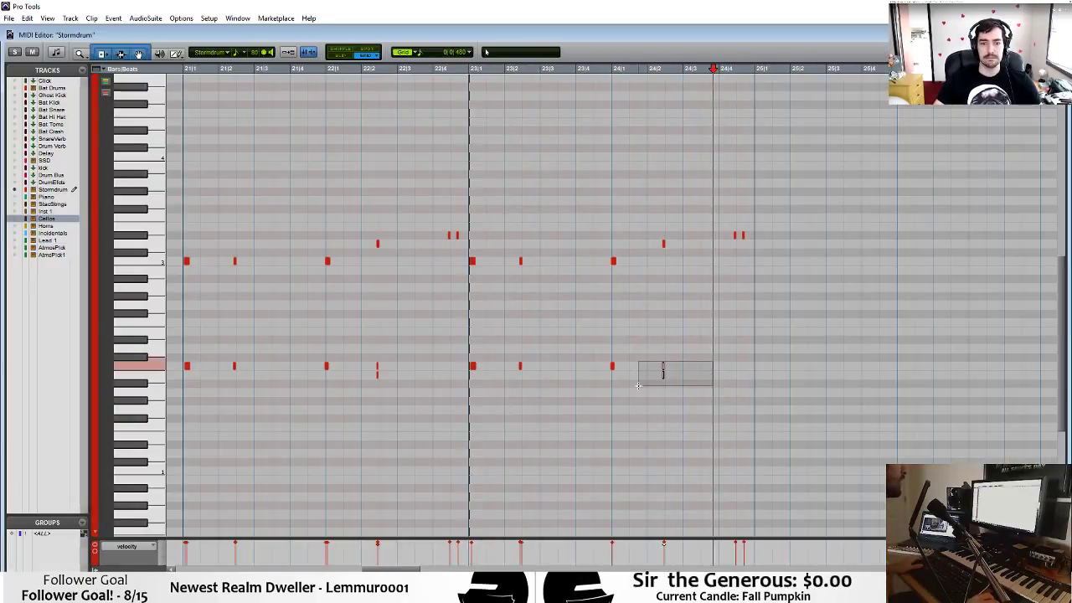
drag(638, 386, 682, 370)
drag(473, 370, 472, 351)
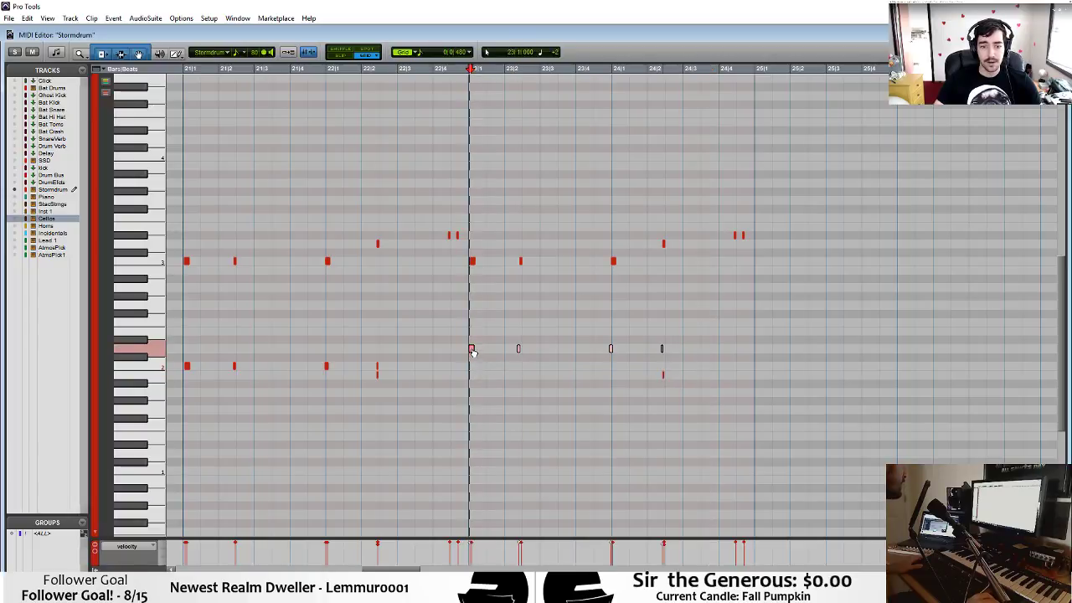
Move the B1 note in bar 24 down to F#1 and raise that bar's D3 note to E3.
click(662, 375)
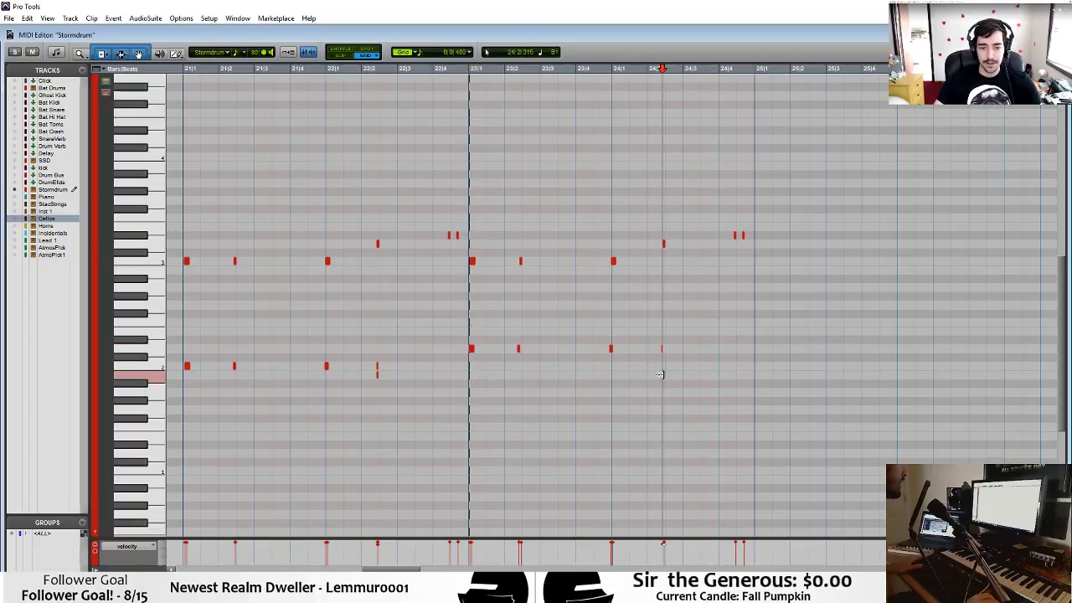
click(666, 416)
drag(808, 198, 574, 234)
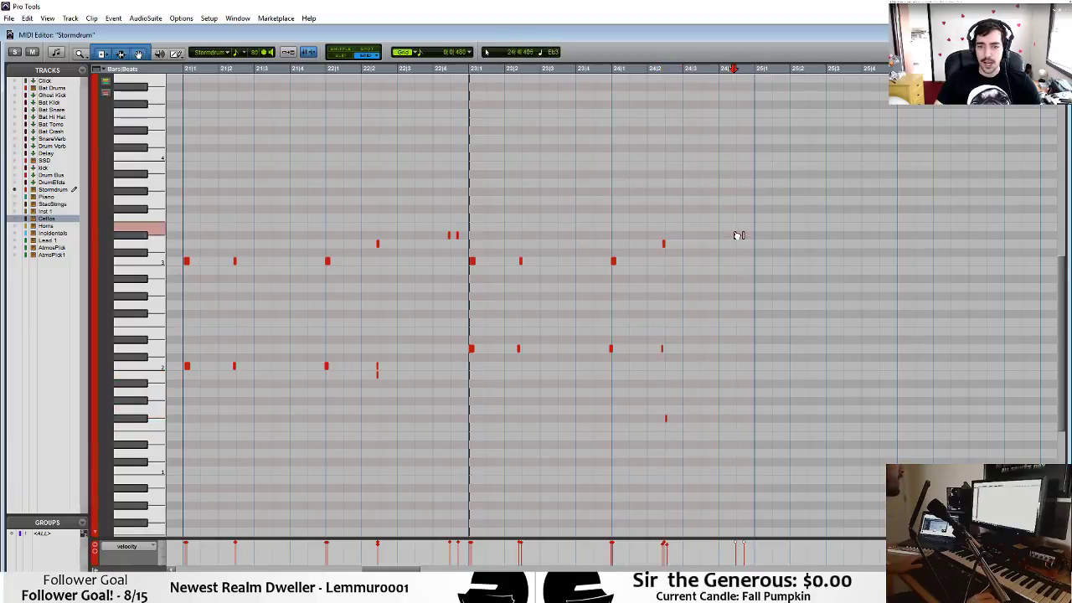
alt+click(663, 242)
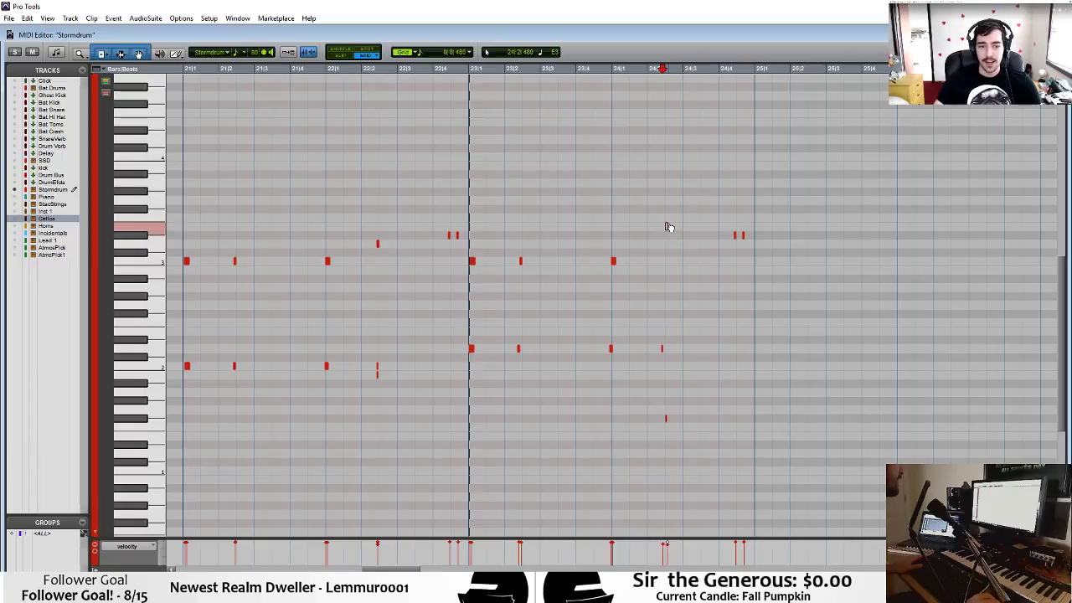
Quantize the notes in bars 23–24 to the MPC 51% 16th Swing grid with 81% timing, leaving duration and velocity unticked.
drag(931, 149, 469, 508)
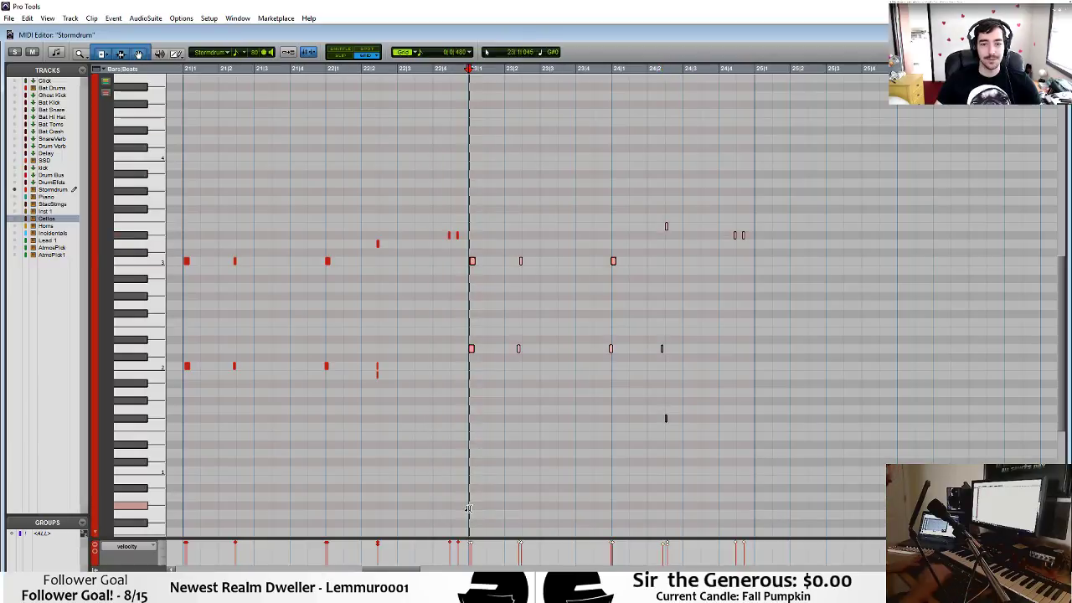
key(alt+0)
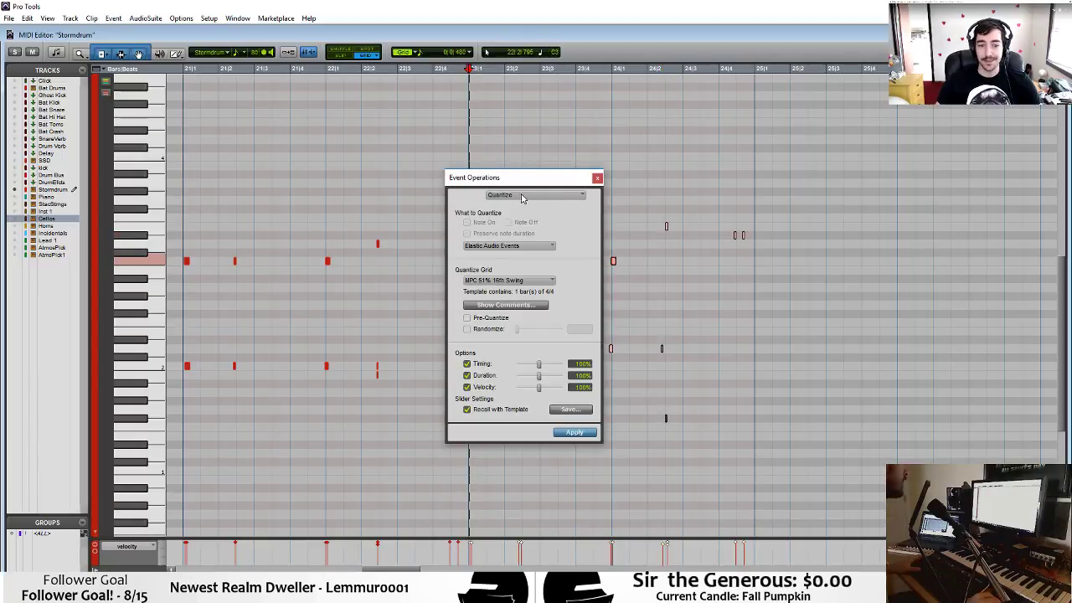
drag(522, 179, 557, 143)
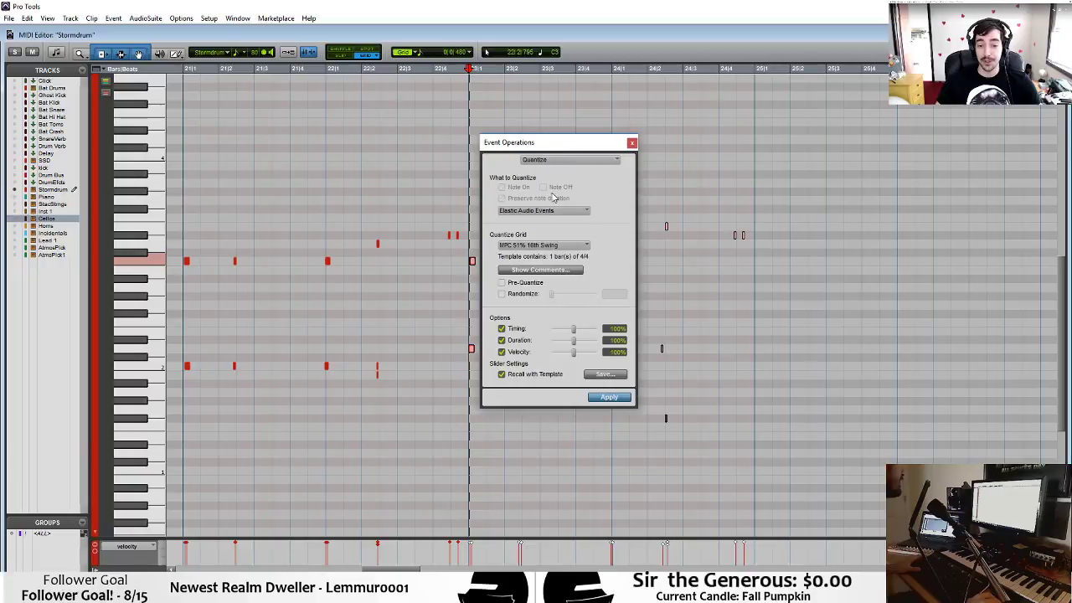
click(502, 341)
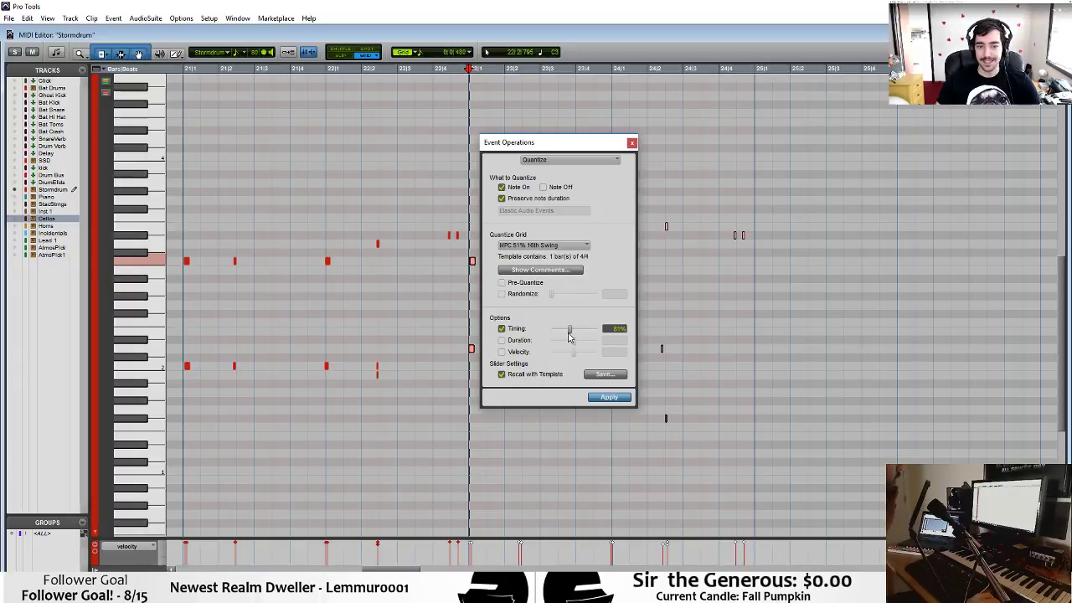
click(610, 398)
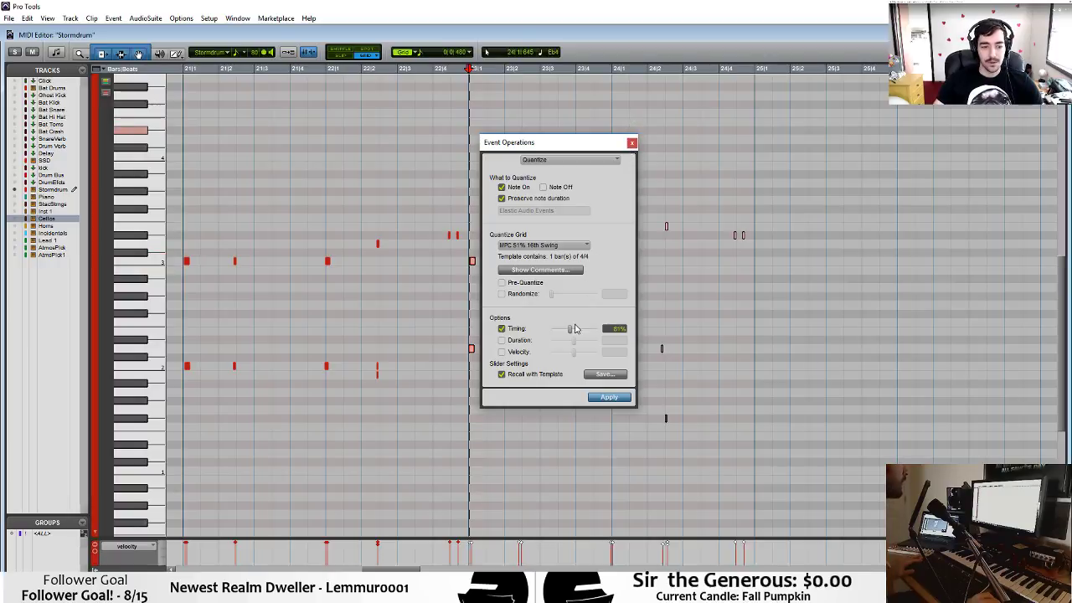
click(609, 398)
click(631, 143)
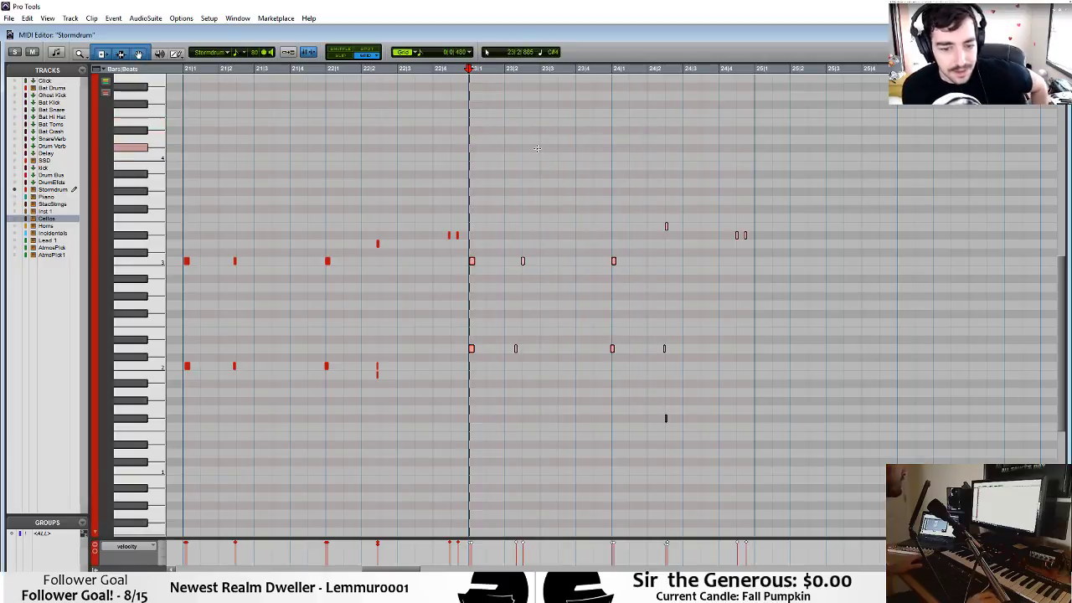
Close the MIDI Editor and play the hook from bar 20 to hear the changed Stormdrum part.
key(ctrl+w)
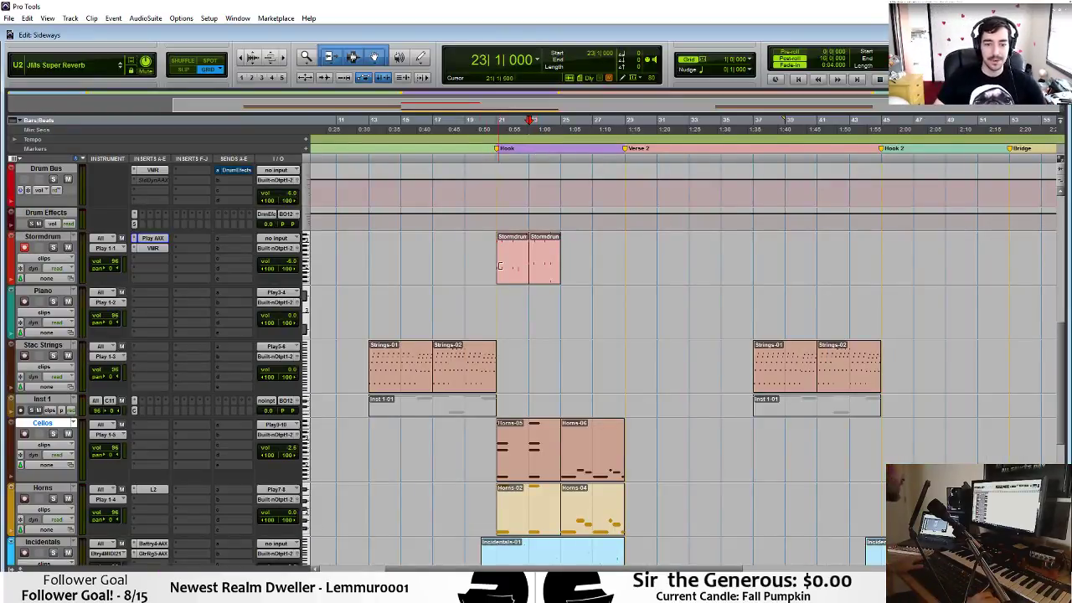
click(484, 237)
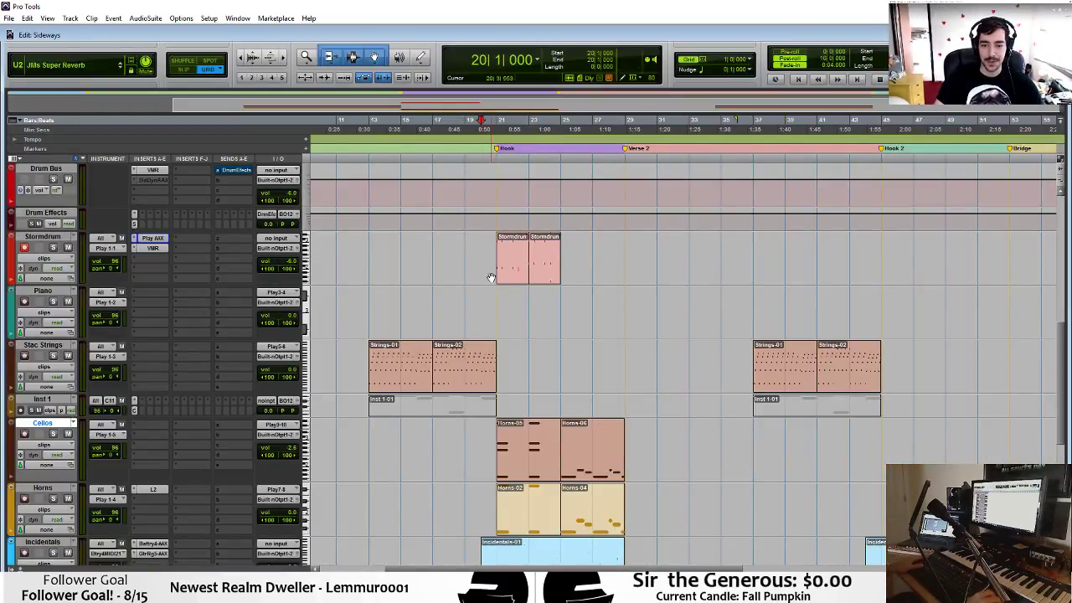
key(space)
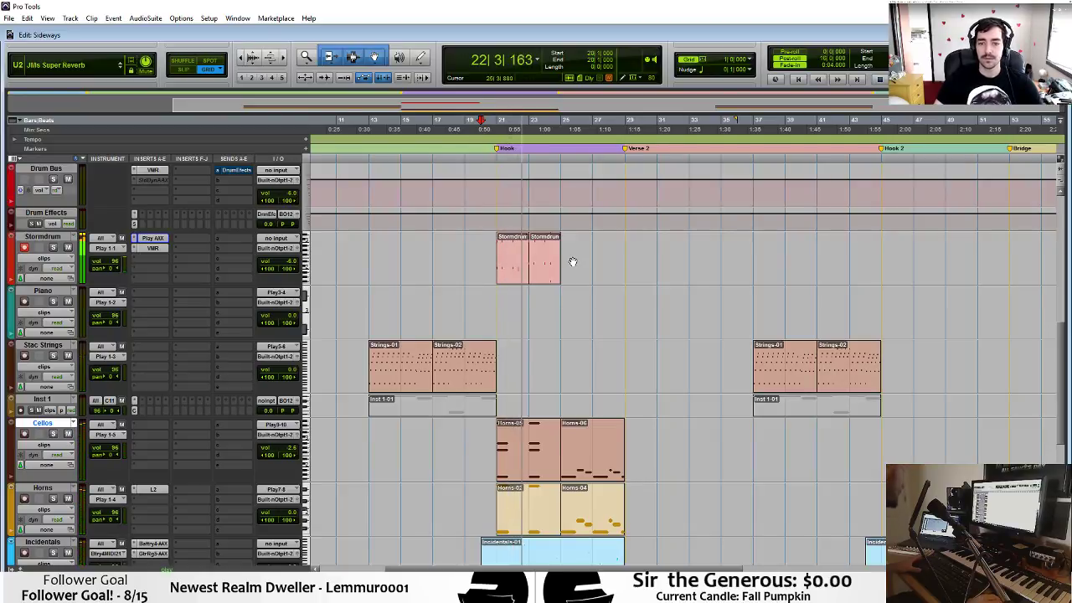
scroll(571, 262, down, 2)
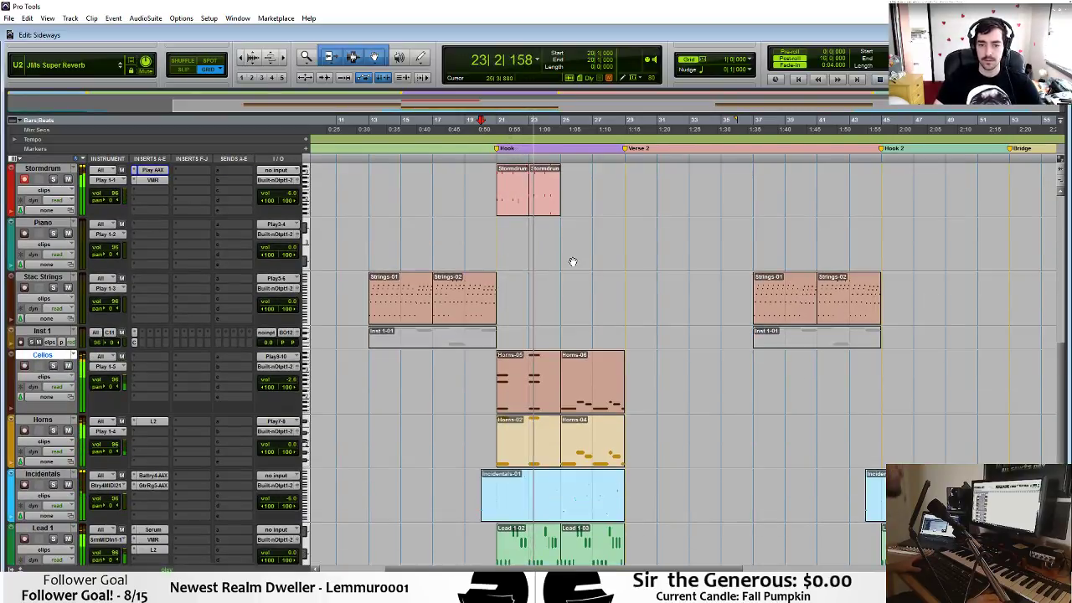
scroll(572, 262, up, 2)
Reopen the Stormdrum clip at bar 23 in the MIDI Editor and undo its copying, note edits and the bar 25 clip deletion.
click(541, 309)
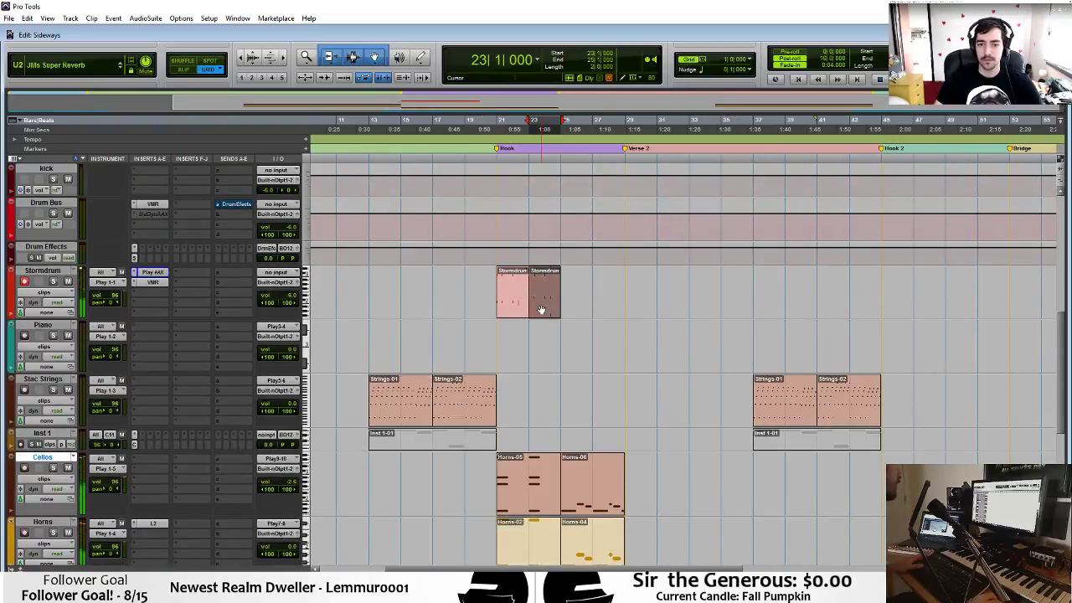
double_click(540, 309)
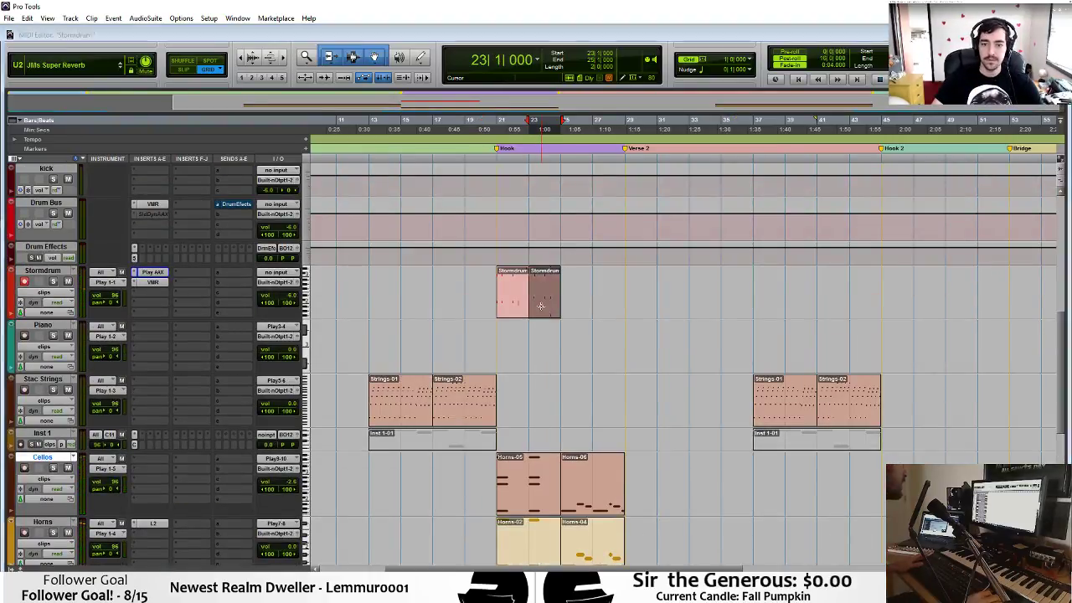
click(543, 294)
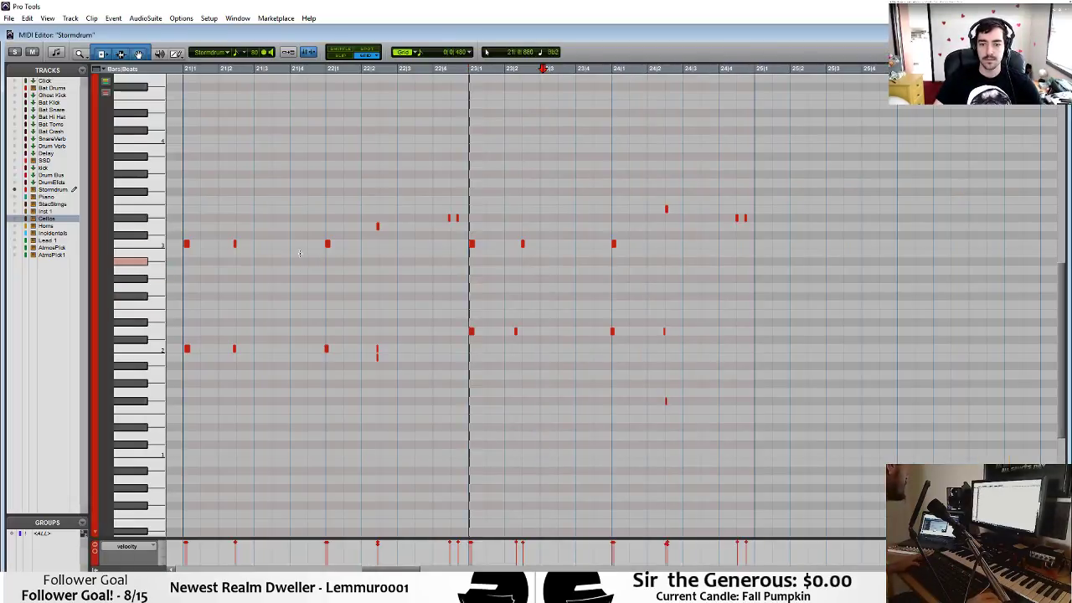
click(427, 145)
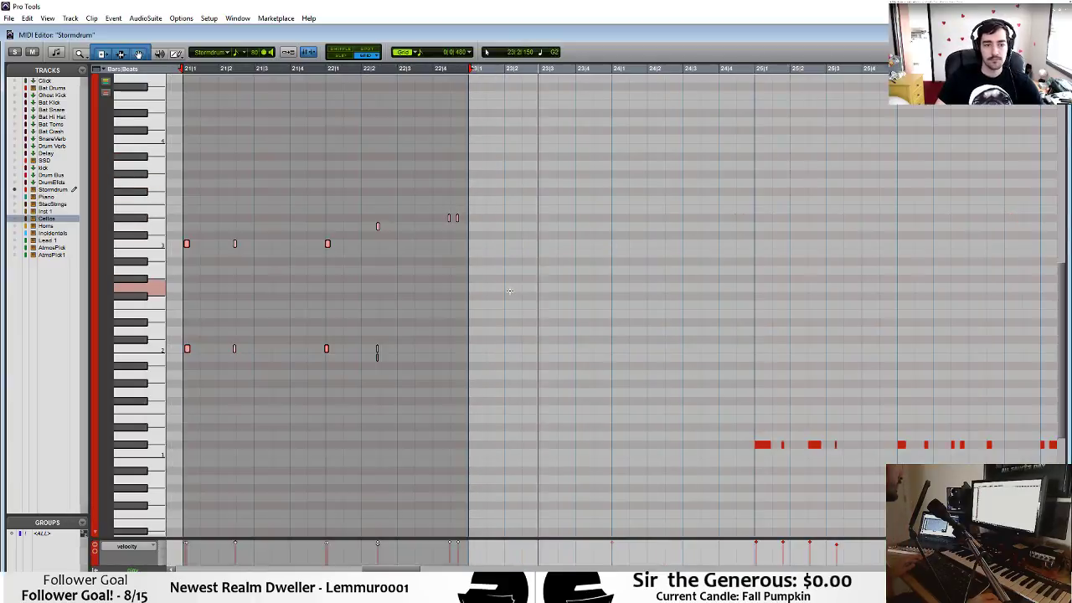
Duplicate the two-bar Stormdrum clip from bar 21 into bars 23–24 and open the copy in the MIDI Editor.
key(ctrl+w)
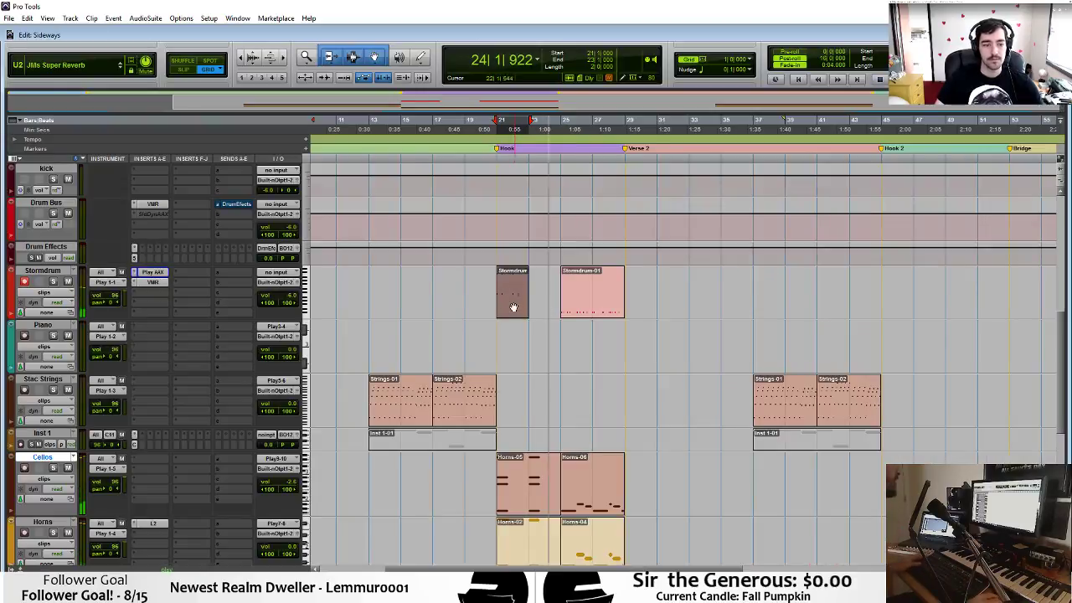
key(space)
click(545, 315)
double_click(545, 315)
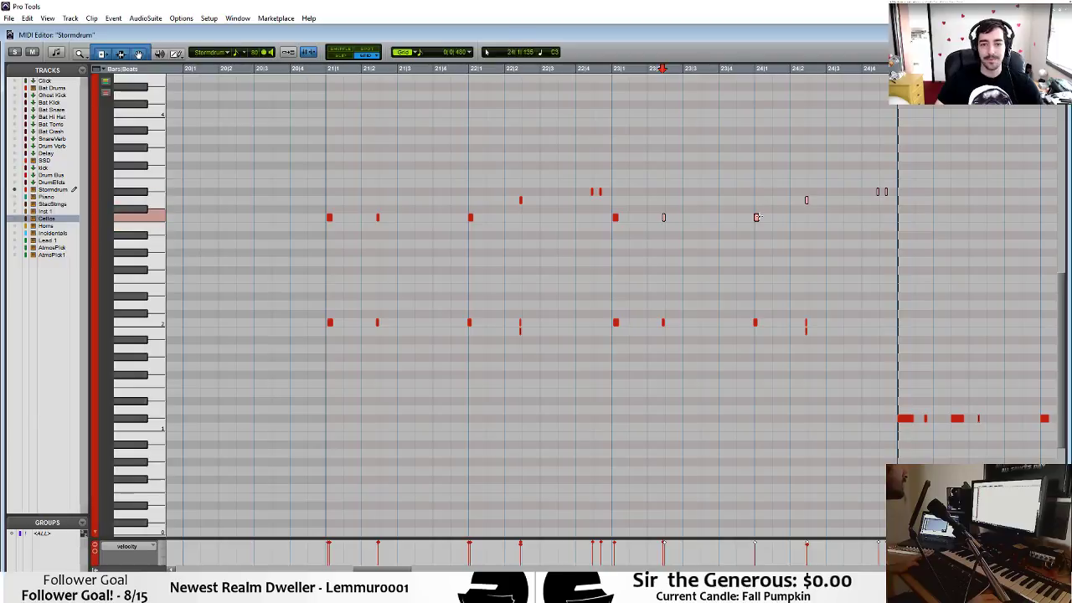
Raise the upper Stormdrum notes in bars 23–24 by two semitones, moving C3 to D3, and play the result.
drag(758, 220, 756, 201)
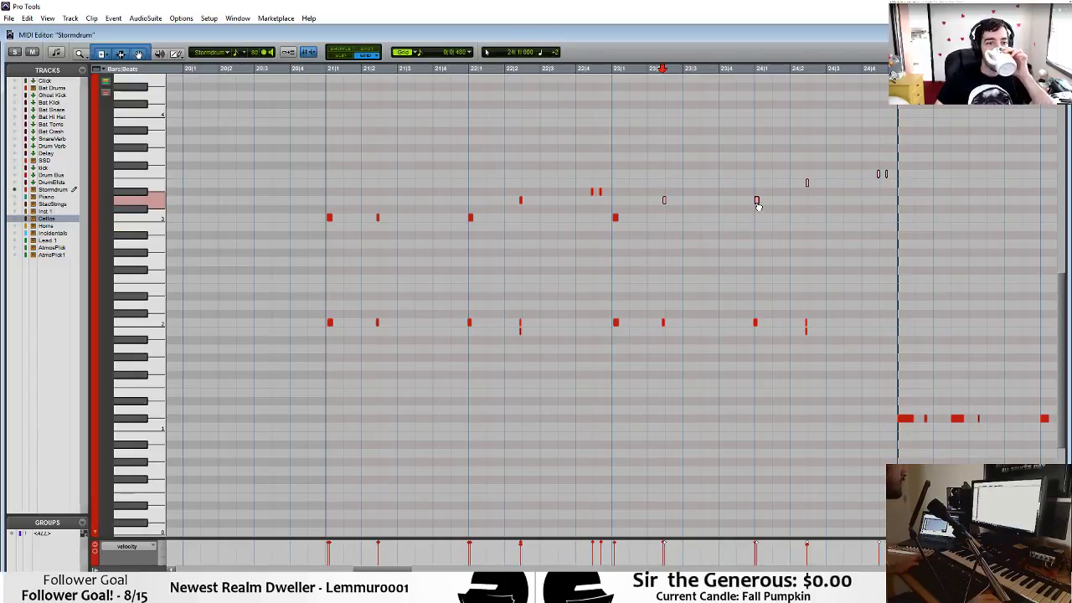
drag(617, 218, 615, 199)
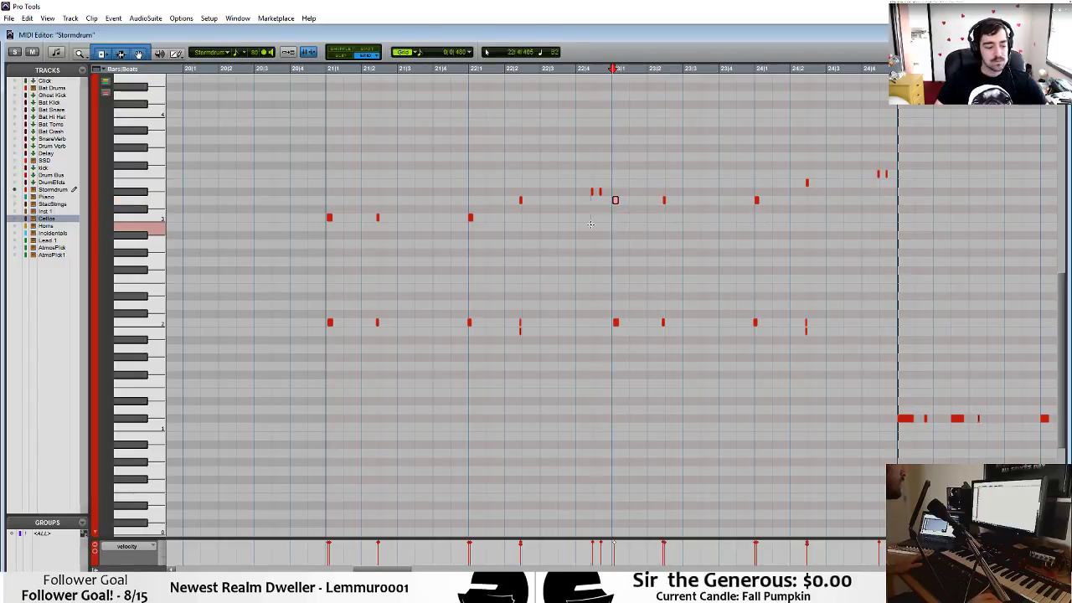
key(space)
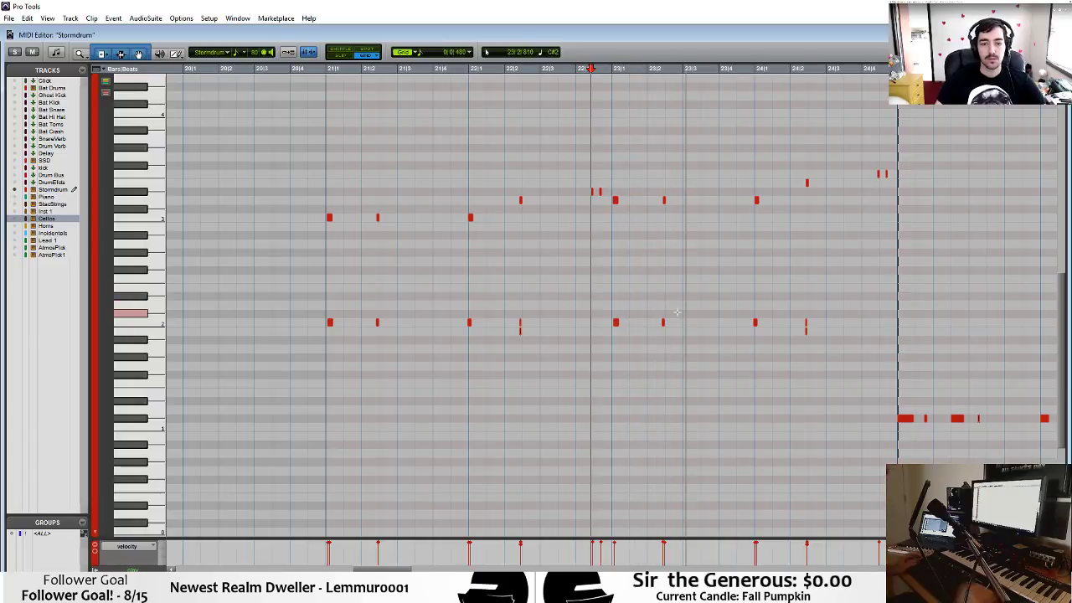
key(ctrl+w)
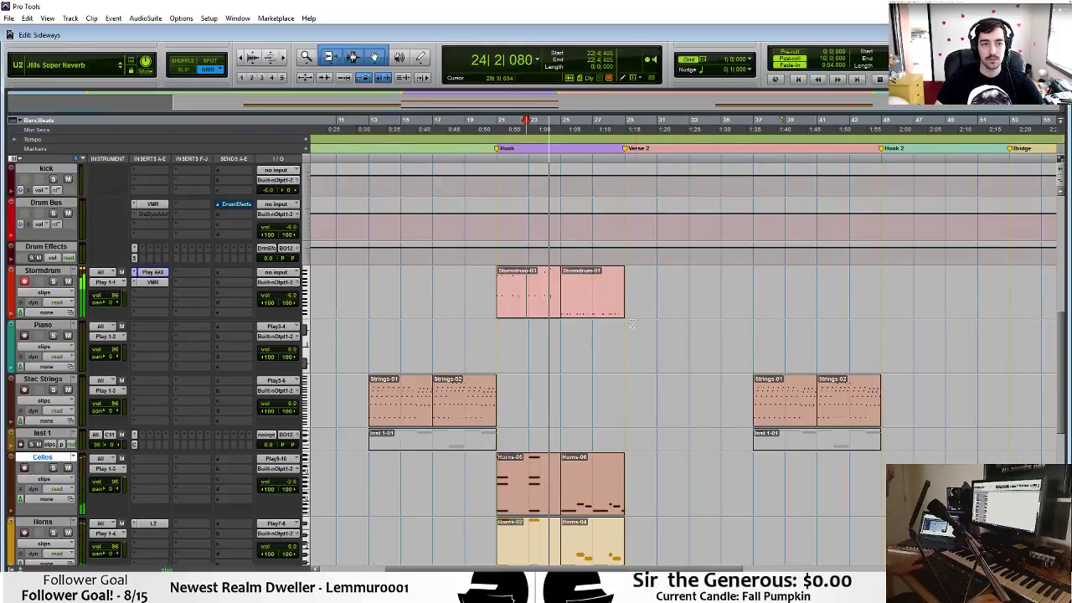
Shift the three Stormdrum notes on beat 2 of bar 24 later, starting the low pair at about 24|2|480, and check by playback.
double_click(545, 307)
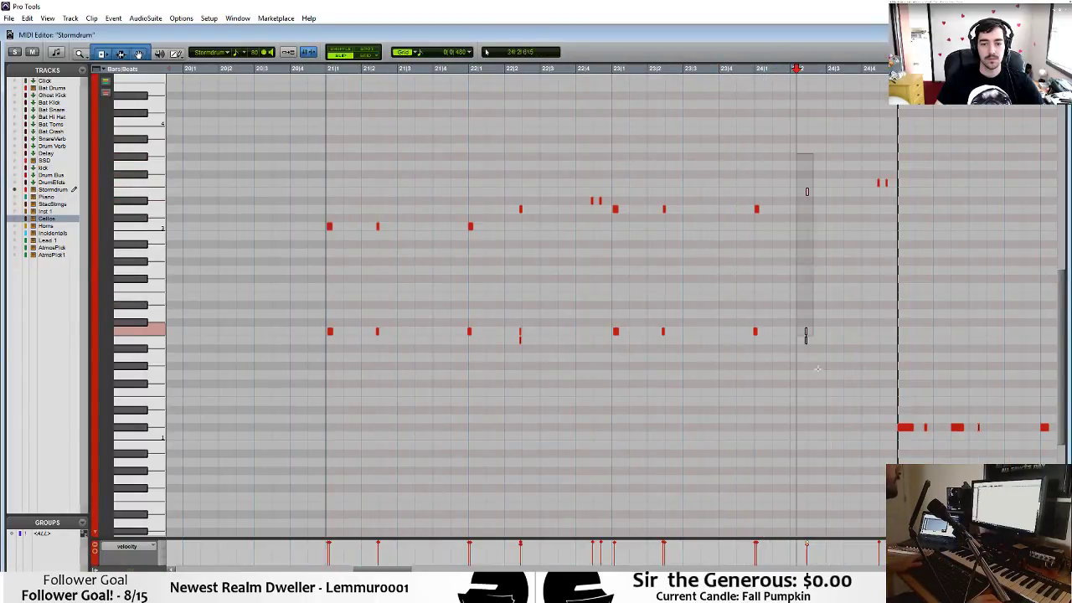
key(ctrl+])
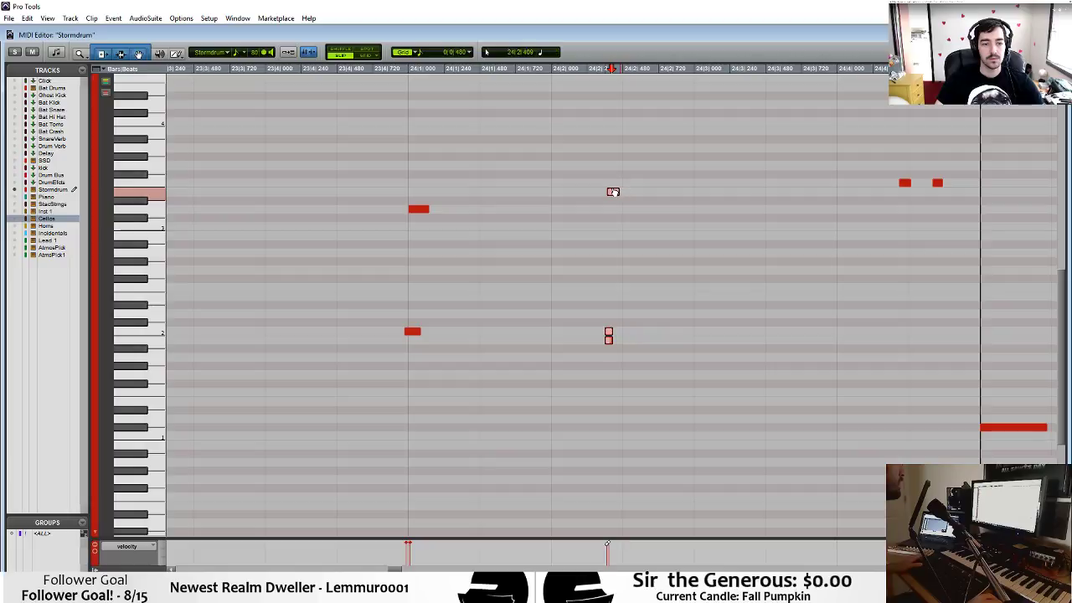
click(352, 154)
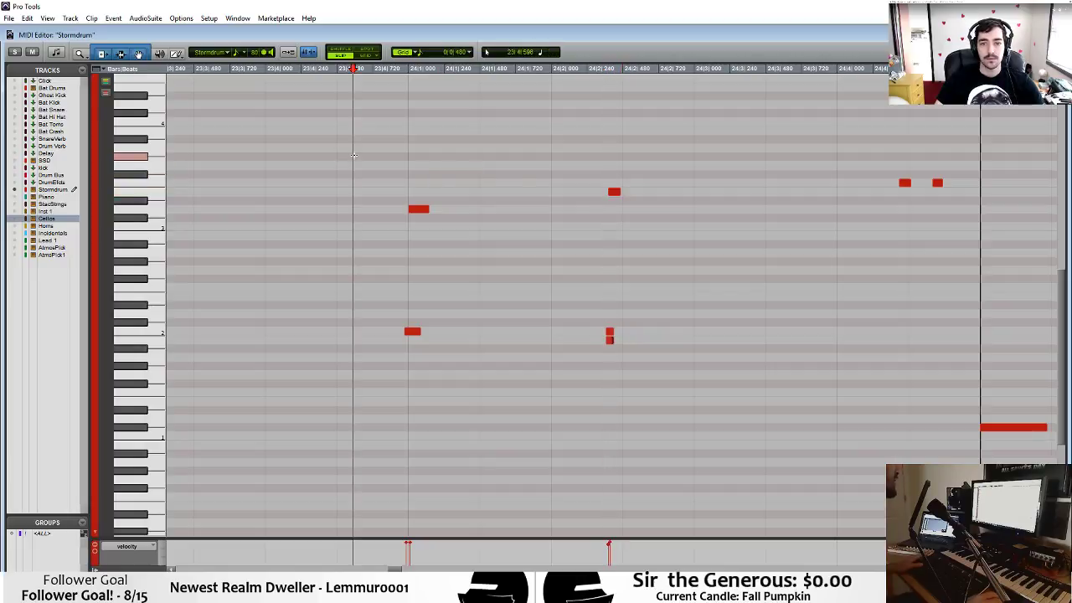
key(space)
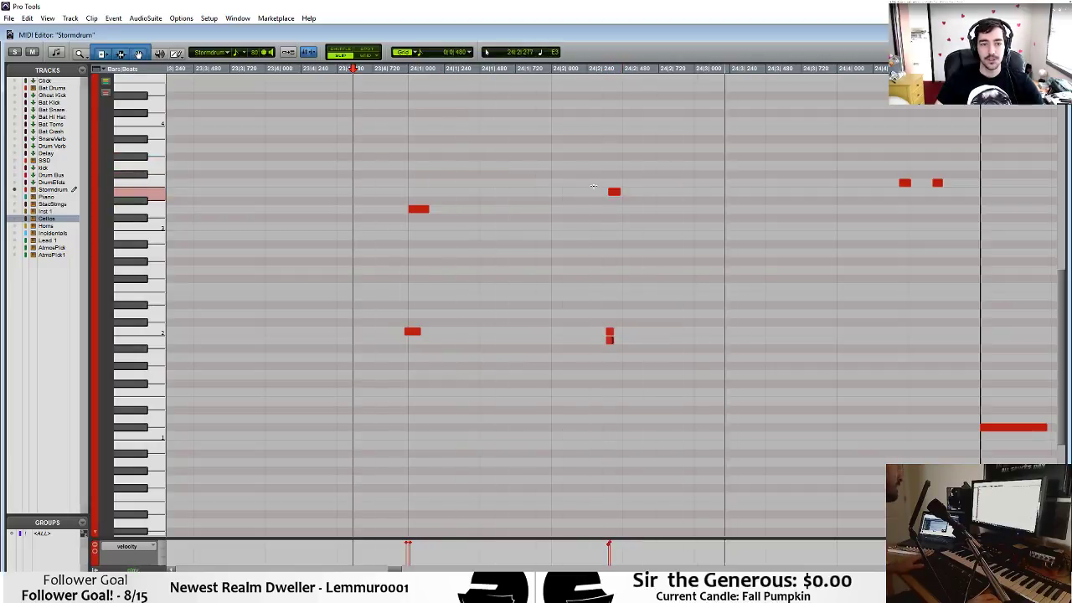
key(space)
drag(580, 201, 629, 219)
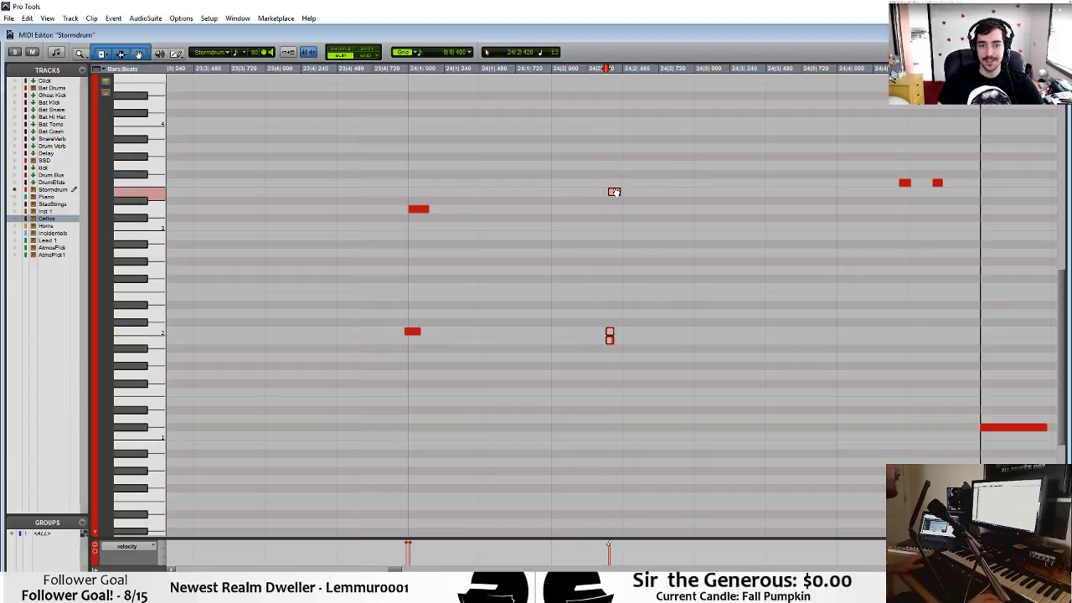
key(space)
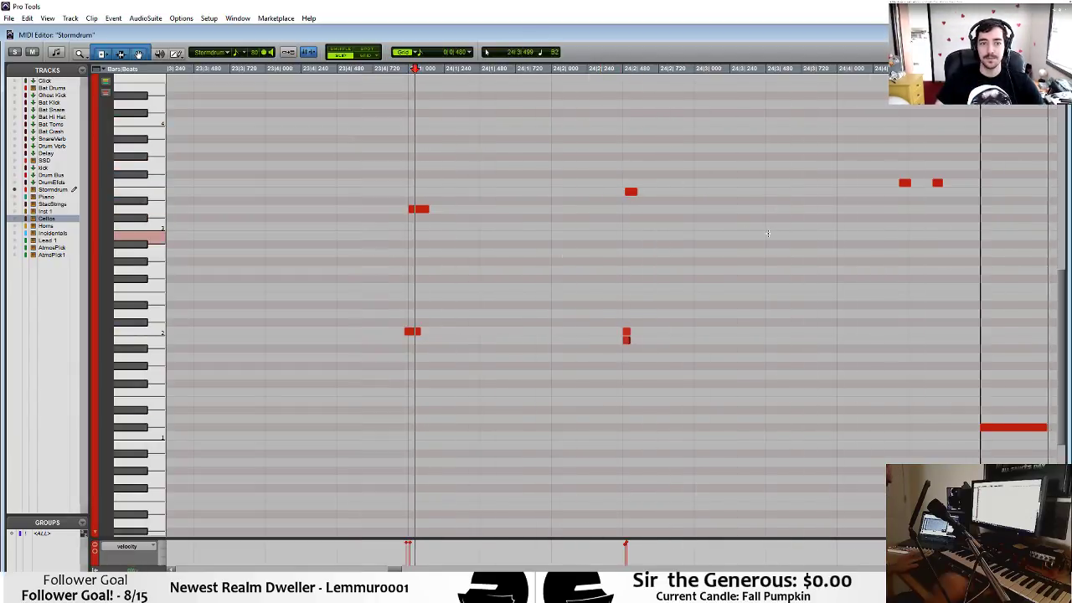
key(ctrl+equal)
Replace the Stormdrum clip at bar 25 with a duplicate of the bars 21–24 clip and check its notes in the MIDI Editor.
click(592, 316)
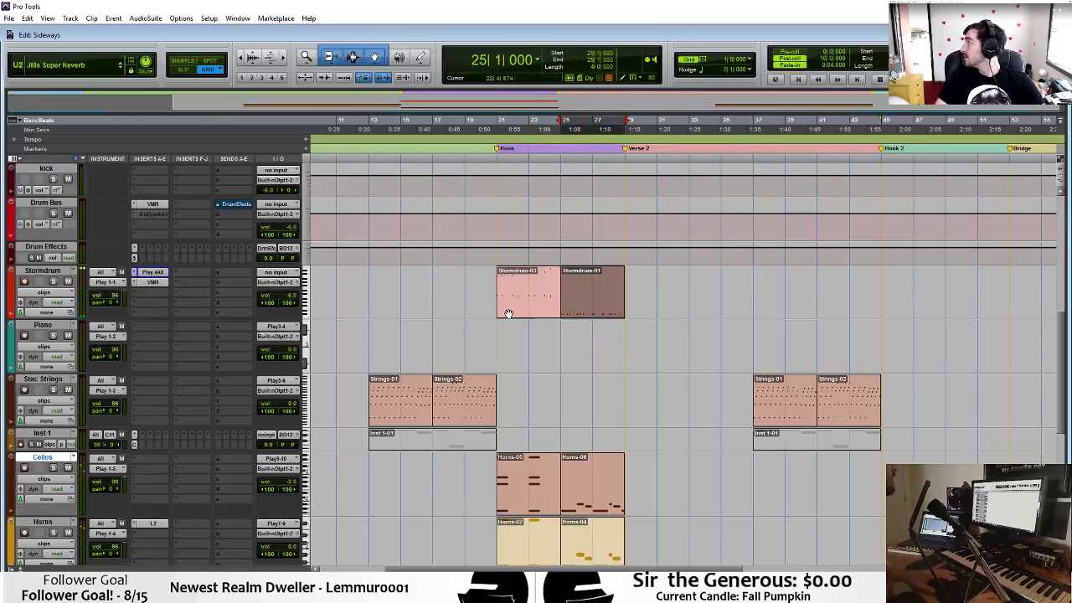
click(510, 307)
key(ctrl+d)
double_click(579, 309)
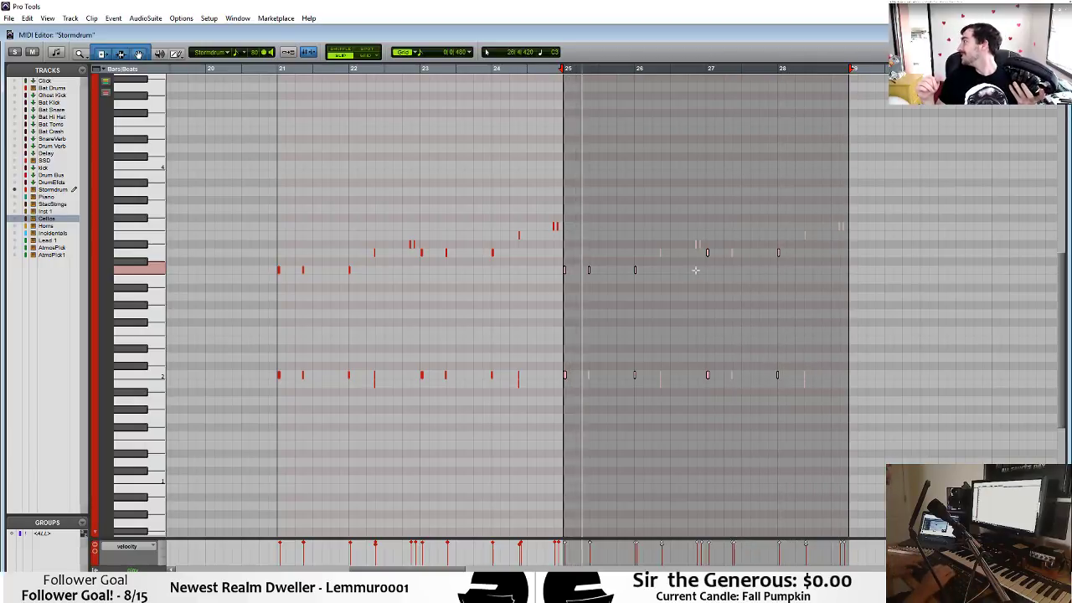
key(ctrl+w)
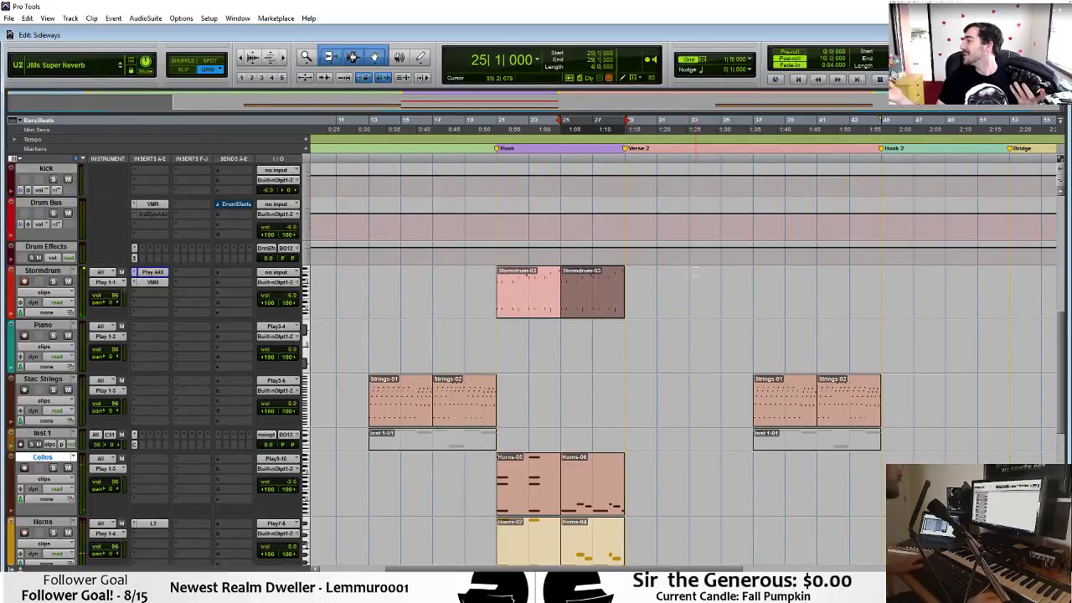
Play the song from bar 1 with the lower instrument tracks in view.
click(695, 272)
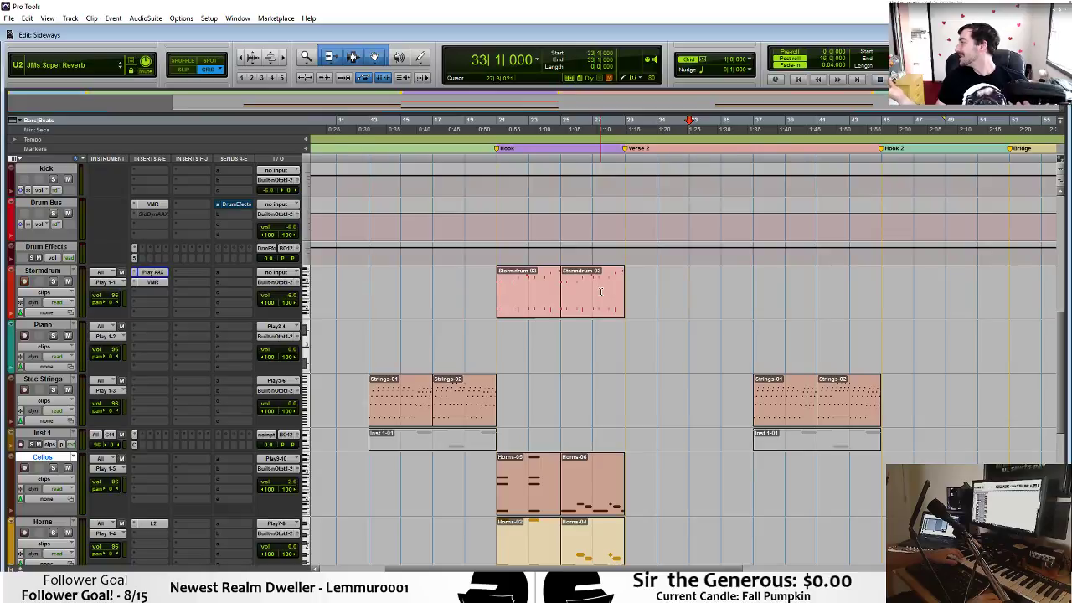
key(shift+r)
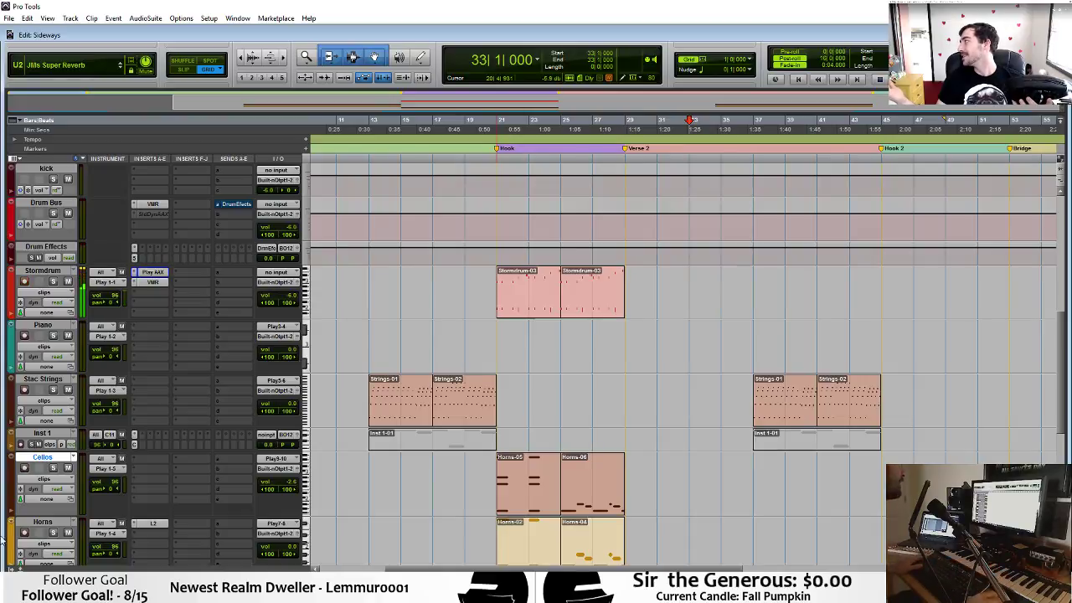
scroll(602, 559, down, 5)
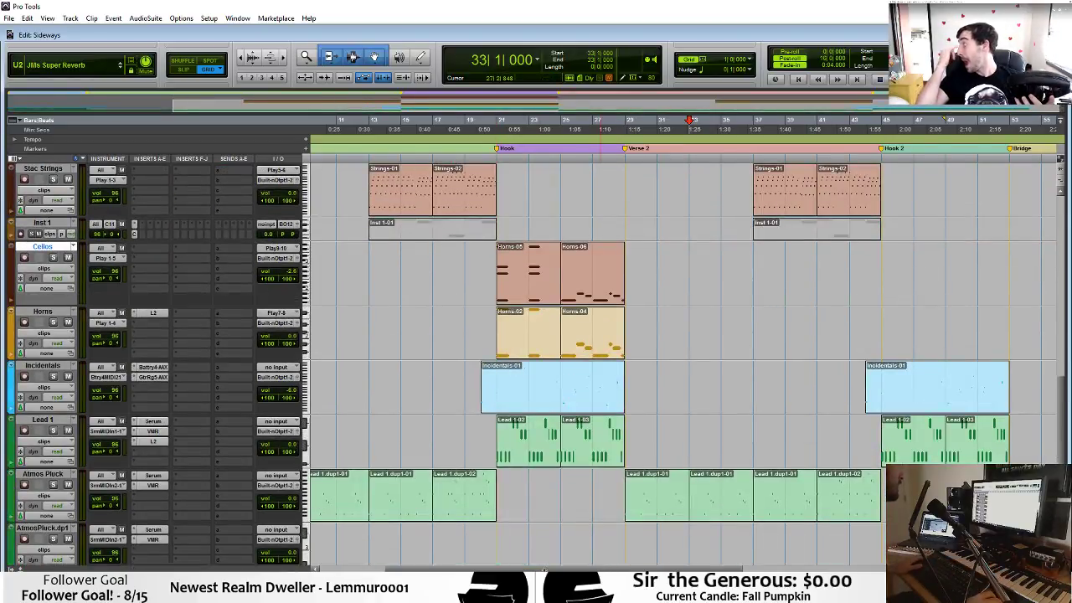
key(Return)
key(space)
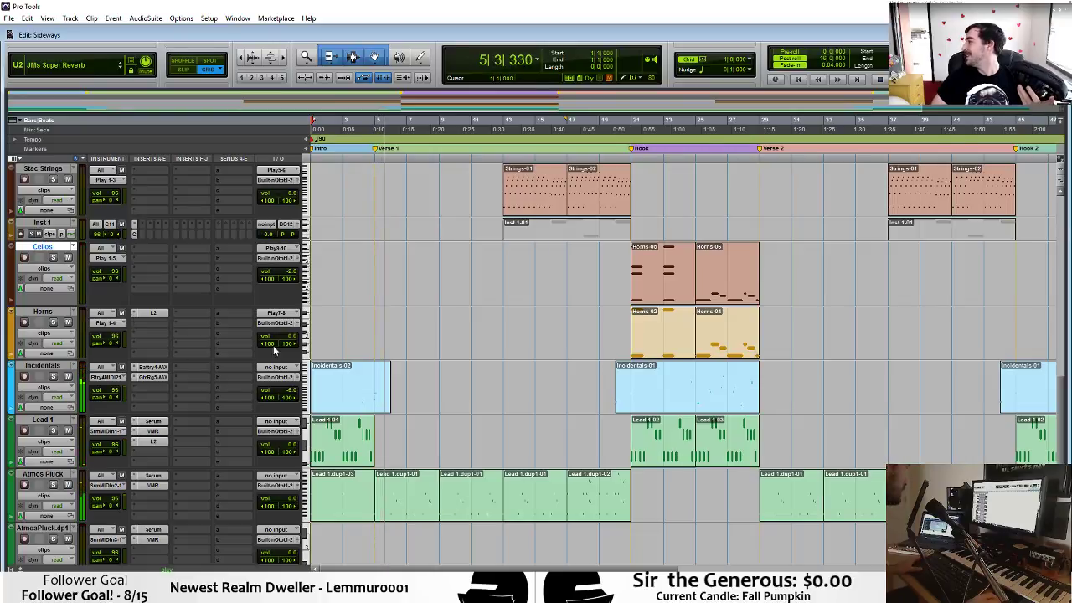
Record-enable the Incidentals track and record a MIDI part from bar 6 to the existing clip before the hook.
click(24, 376)
key(space)
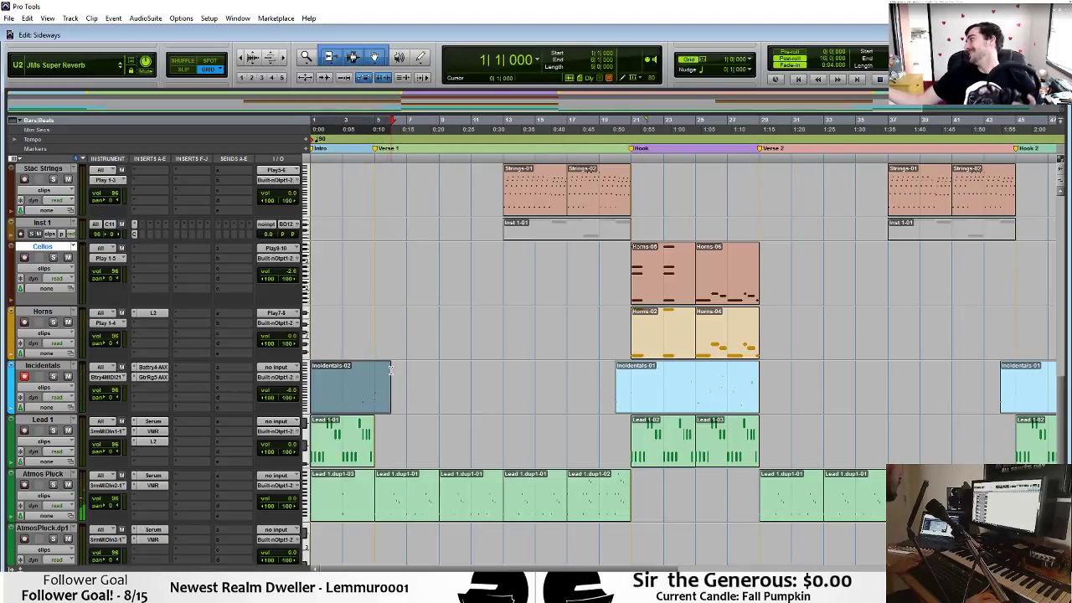
click(393, 370)
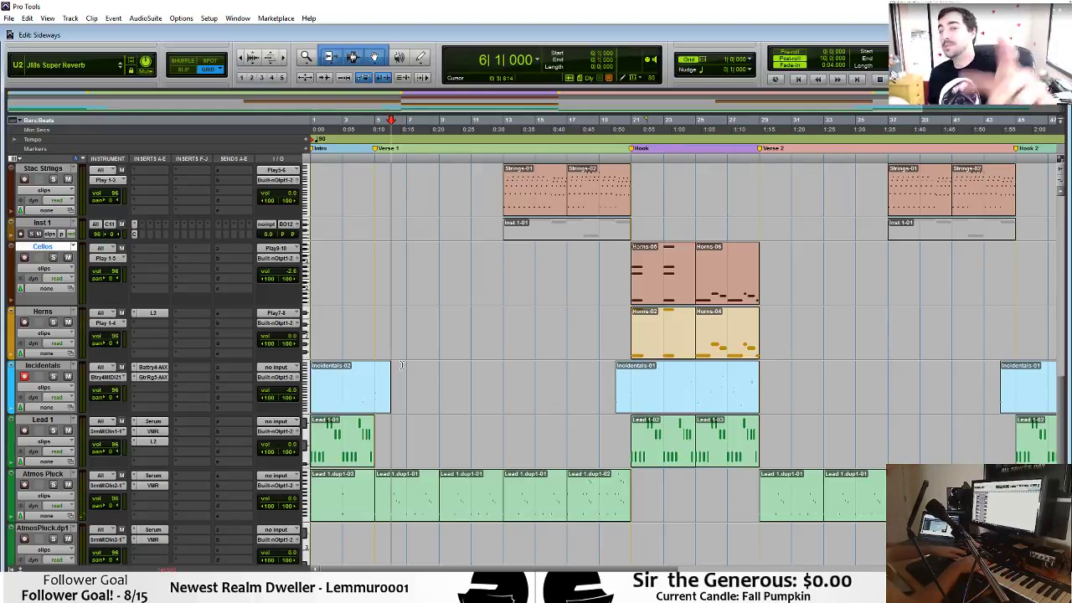
drag(402, 365, 402, 365)
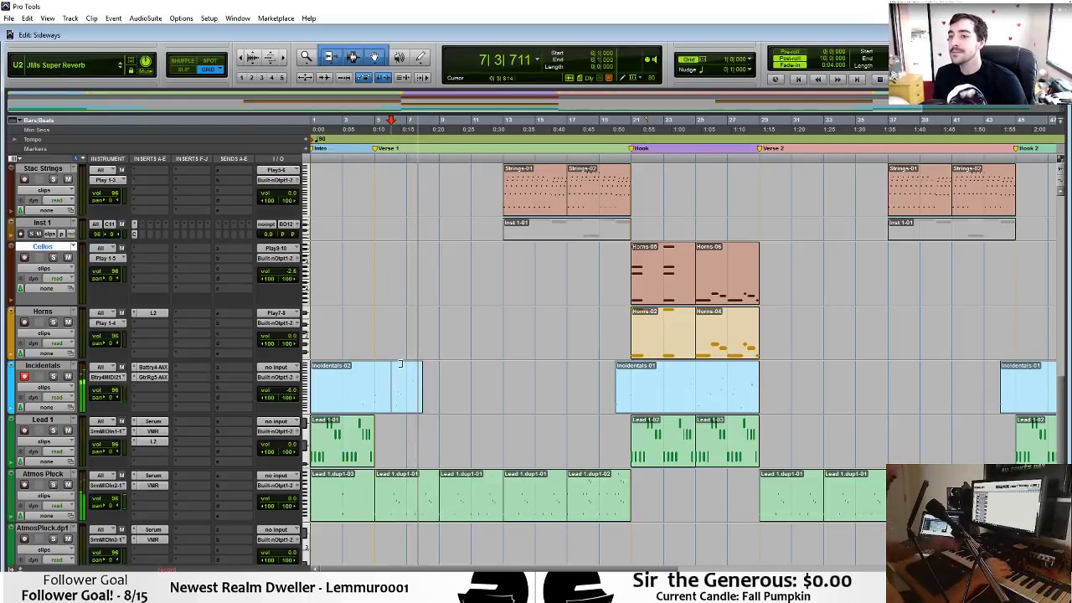
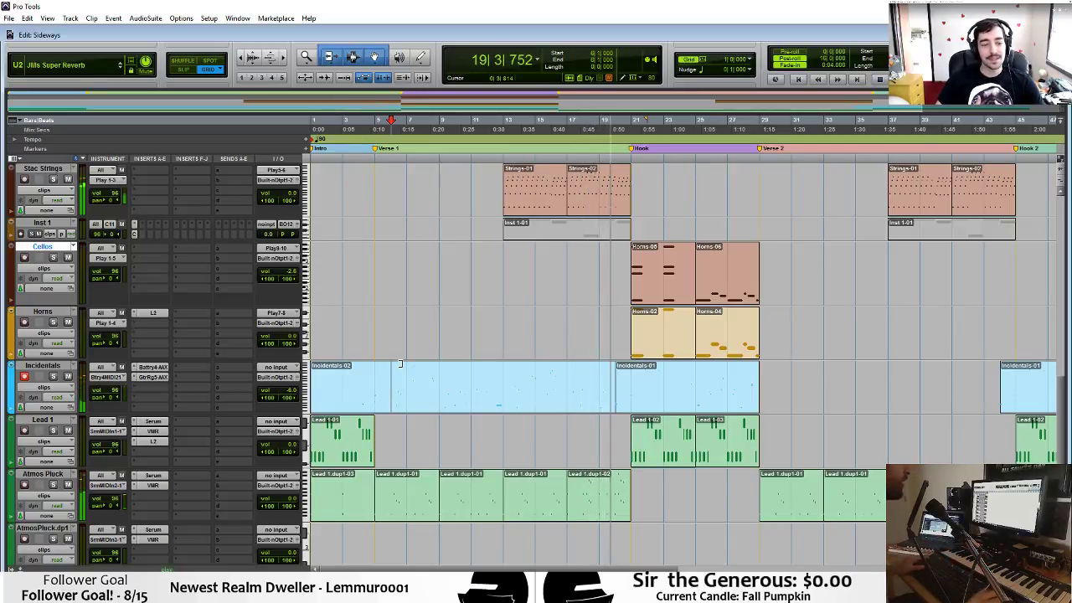
key(space)
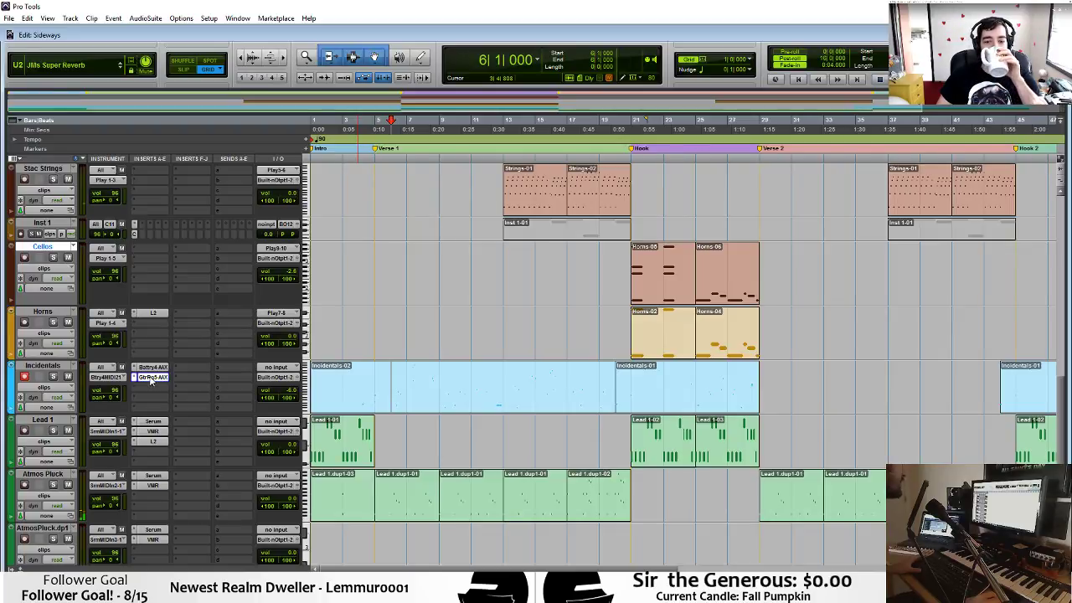
Examine the Guitar Rig 5 presets on the Incidentals track, filtered to the Ambient style and sorted by name, and place the cursor at bar 18.
click(152, 378)
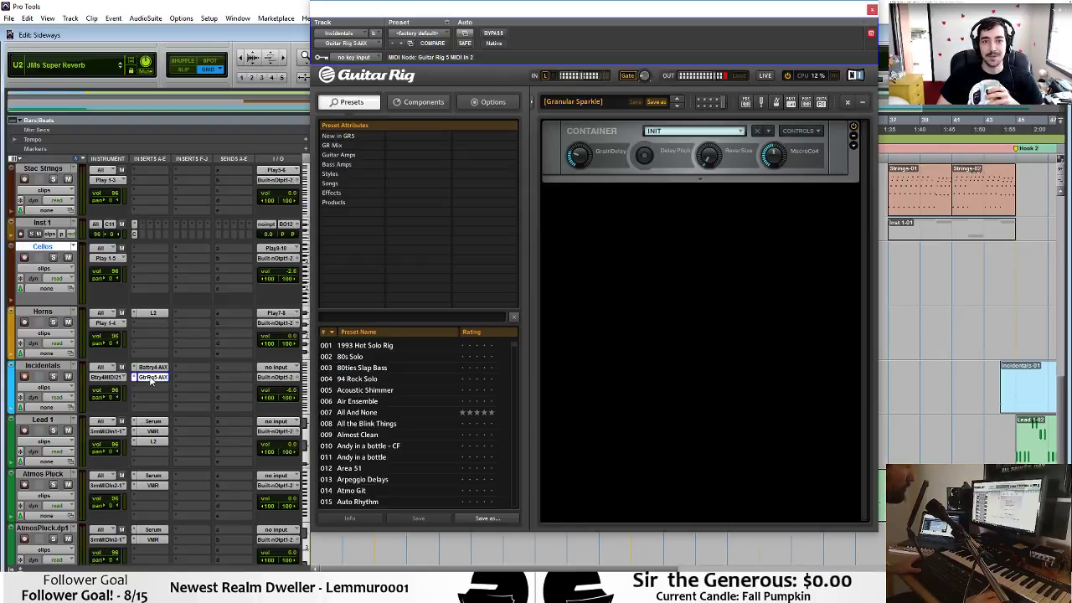
drag(637, 15, 641, 37)
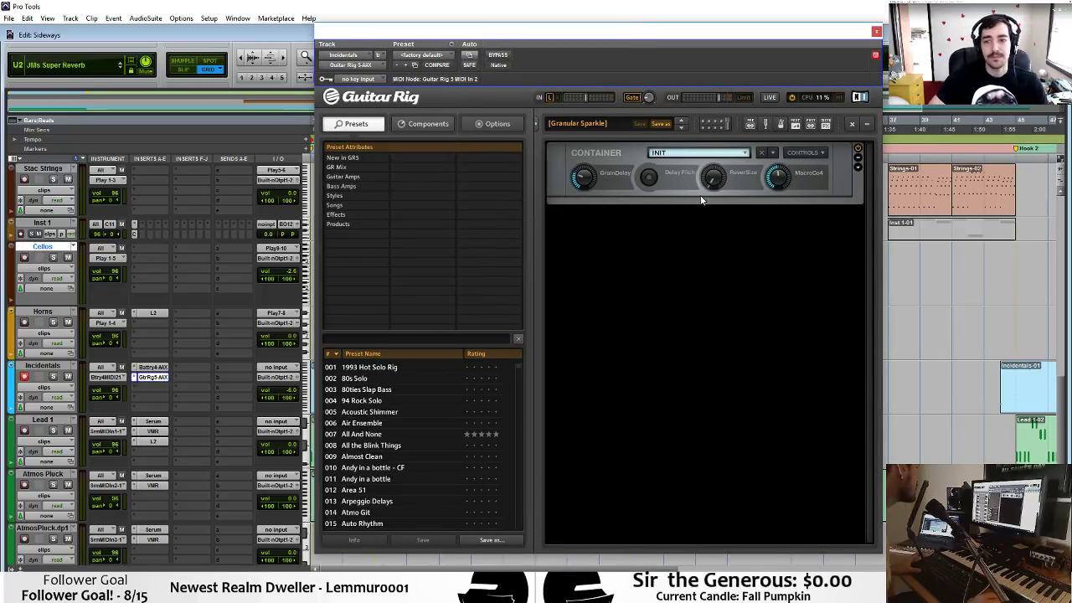
click(351, 197)
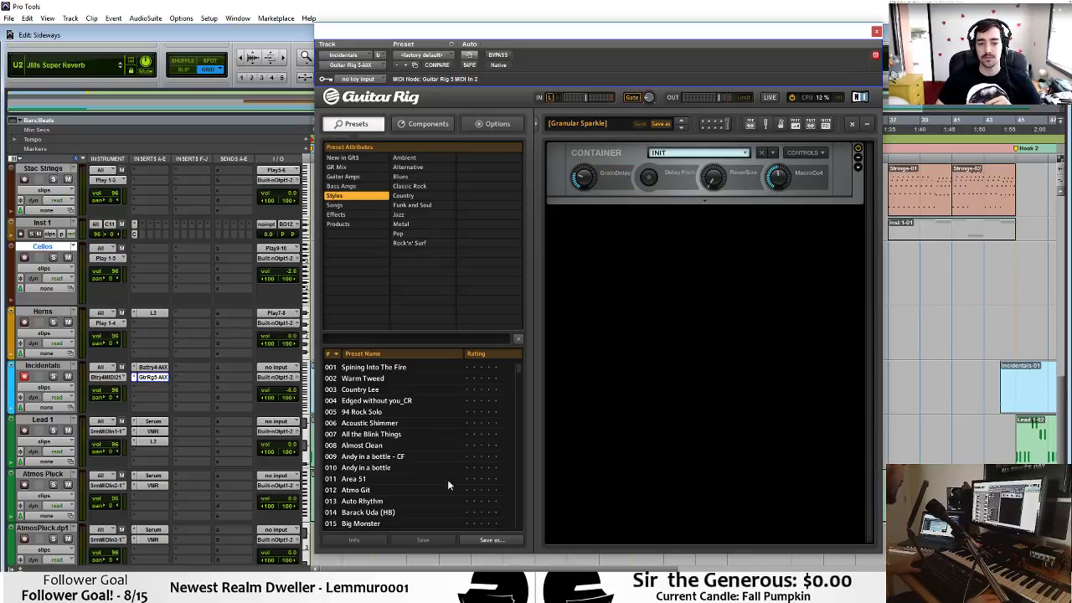
scroll(448, 484, down, 5)
scroll(445, 498, down, 10)
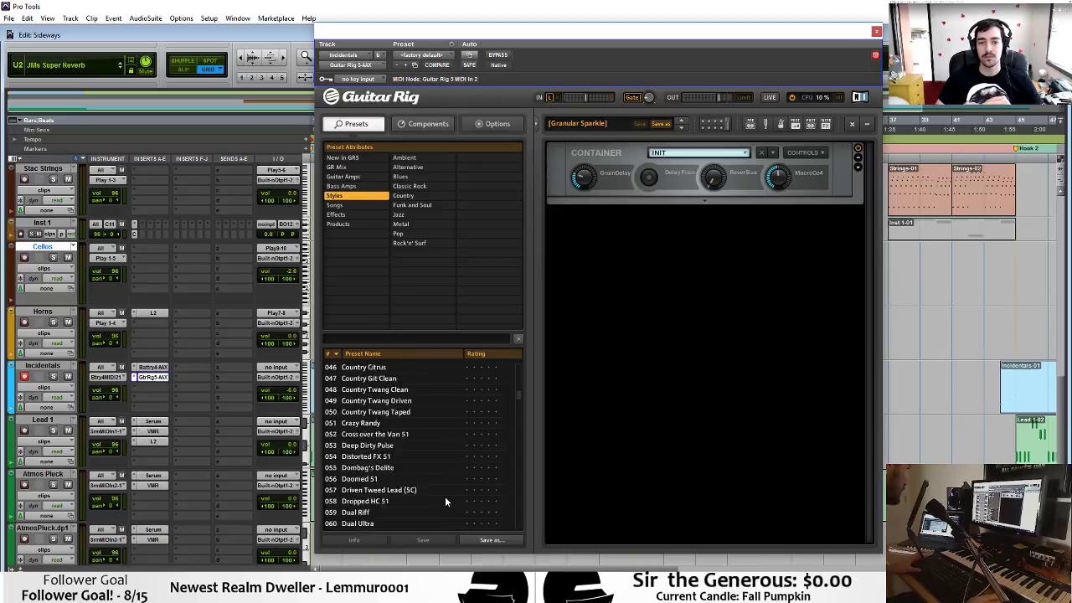
scroll(444, 498, down, 5)
scroll(445, 496, down, 3)
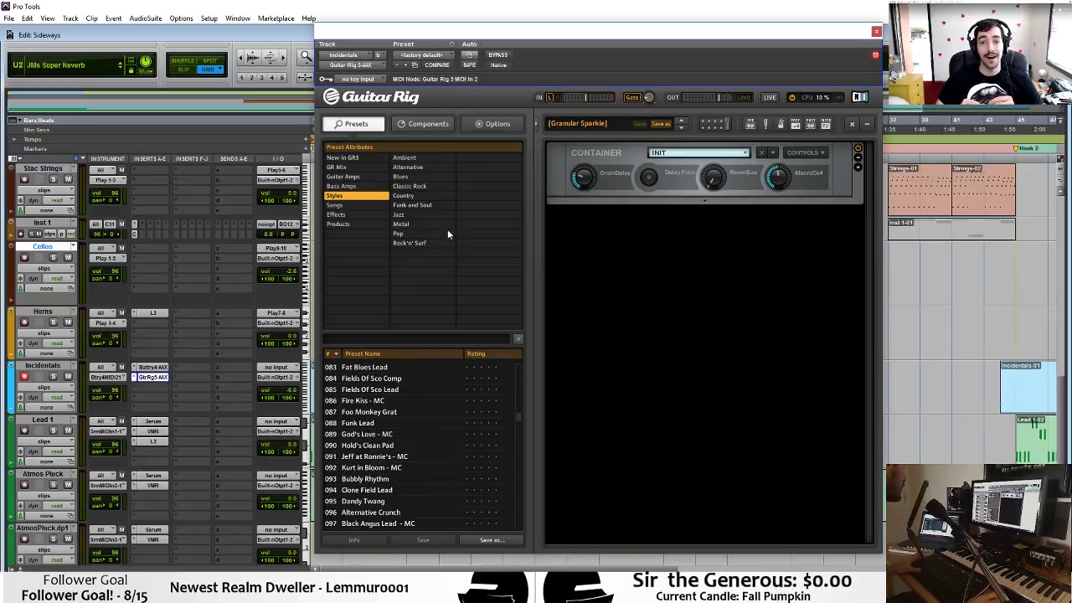
click(419, 159)
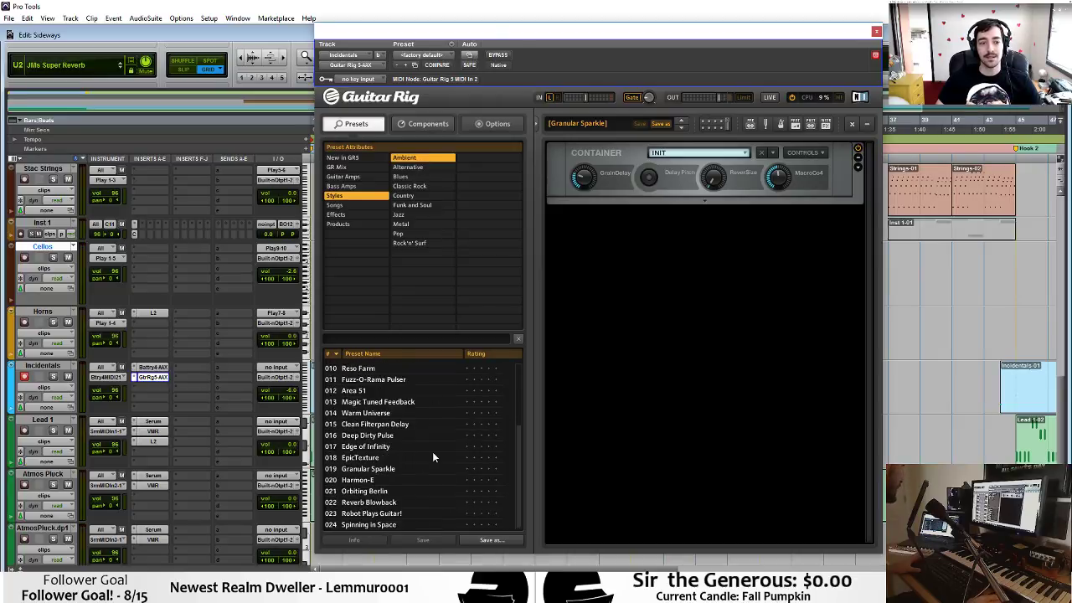
scroll(447, 487, up, 3)
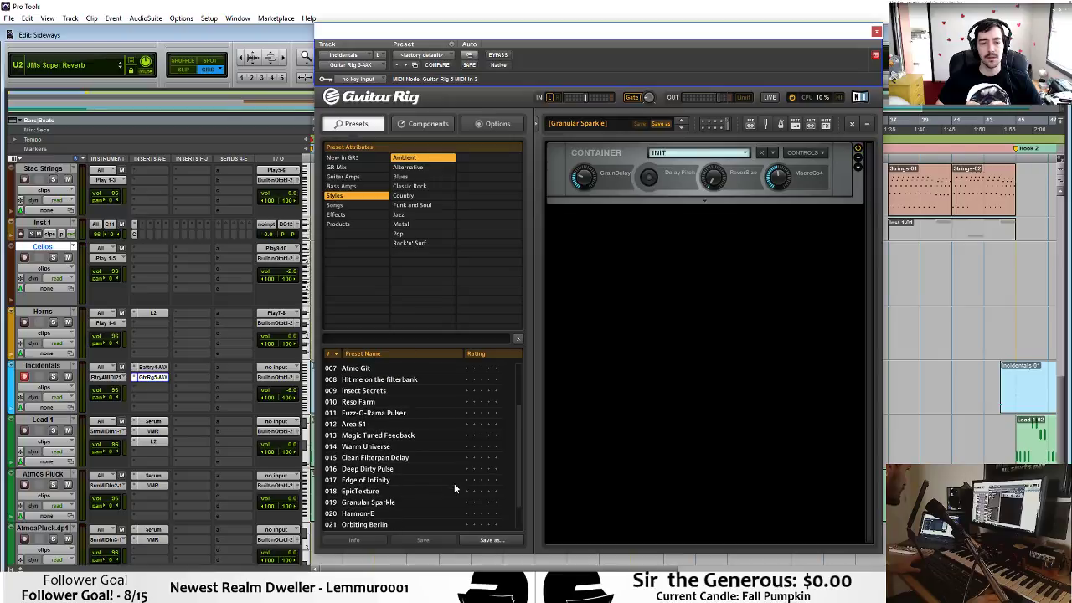
click(374, 354)
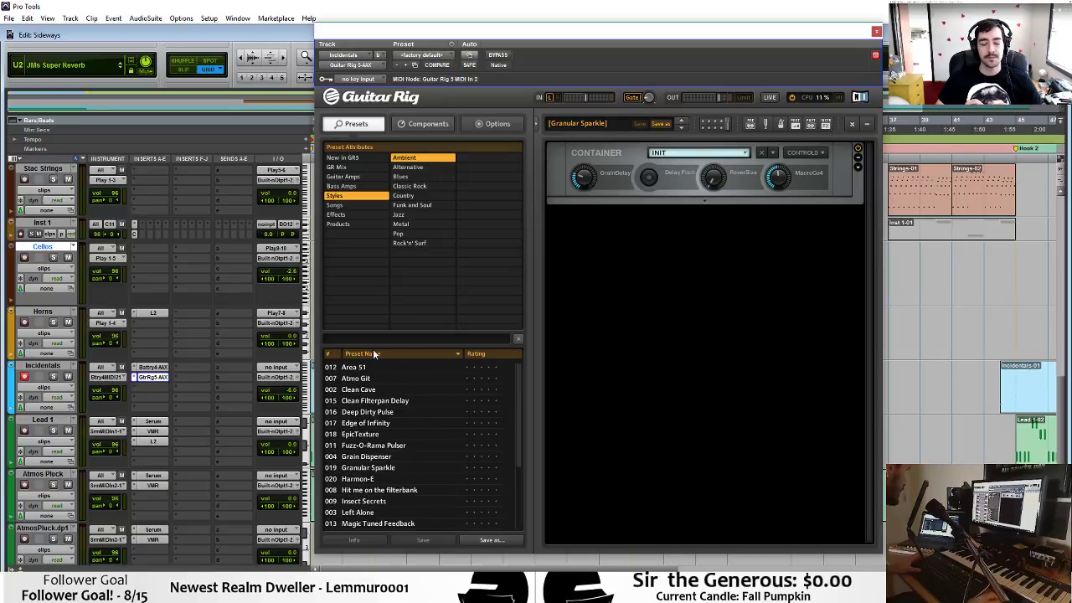
scroll(399, 454, down, 1)
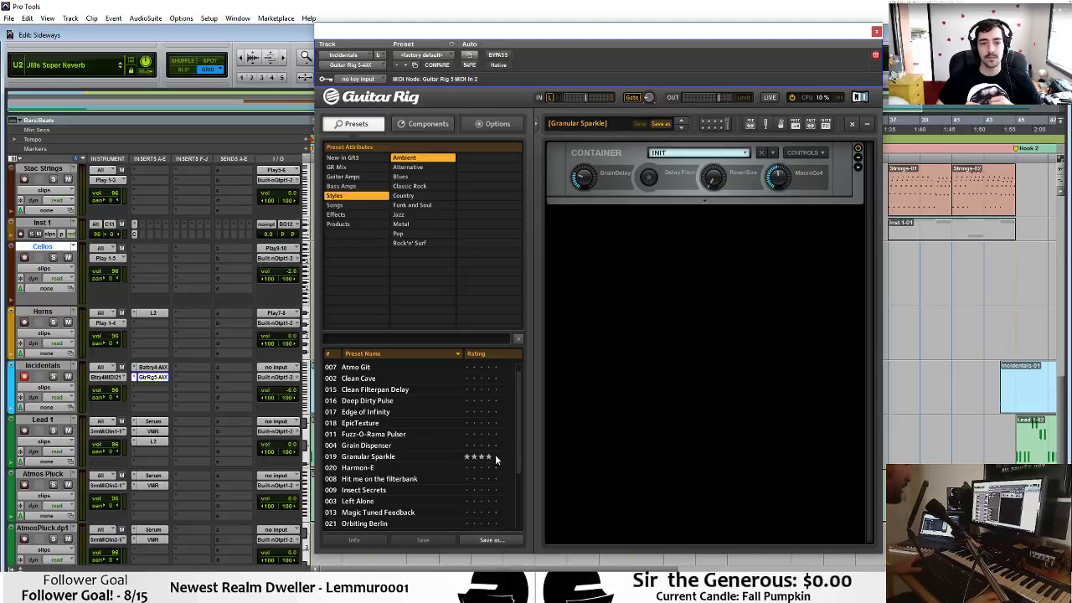
click(876, 31)
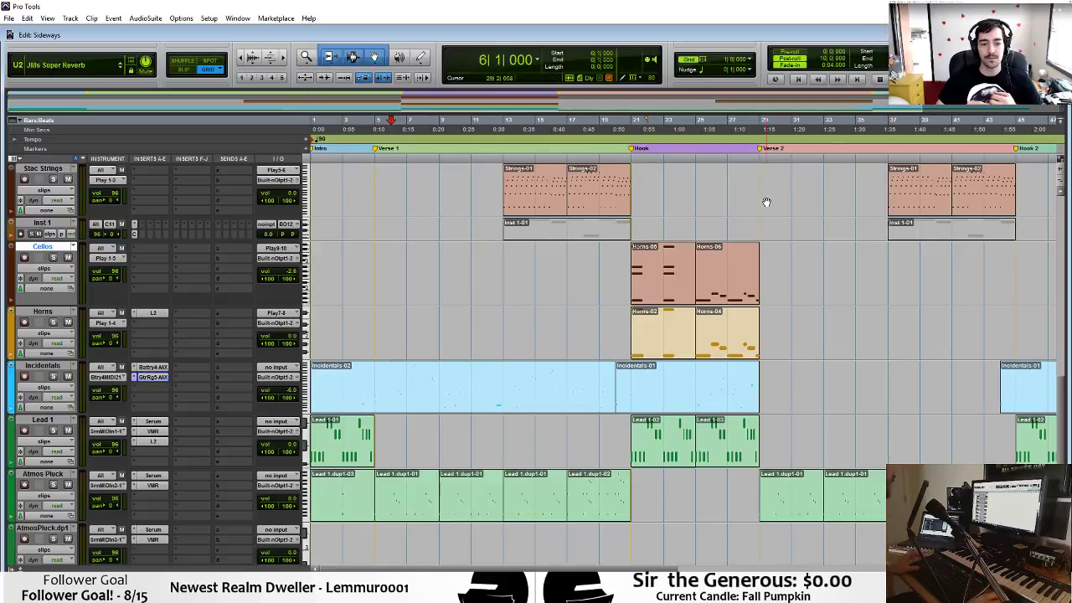
click(588, 264)
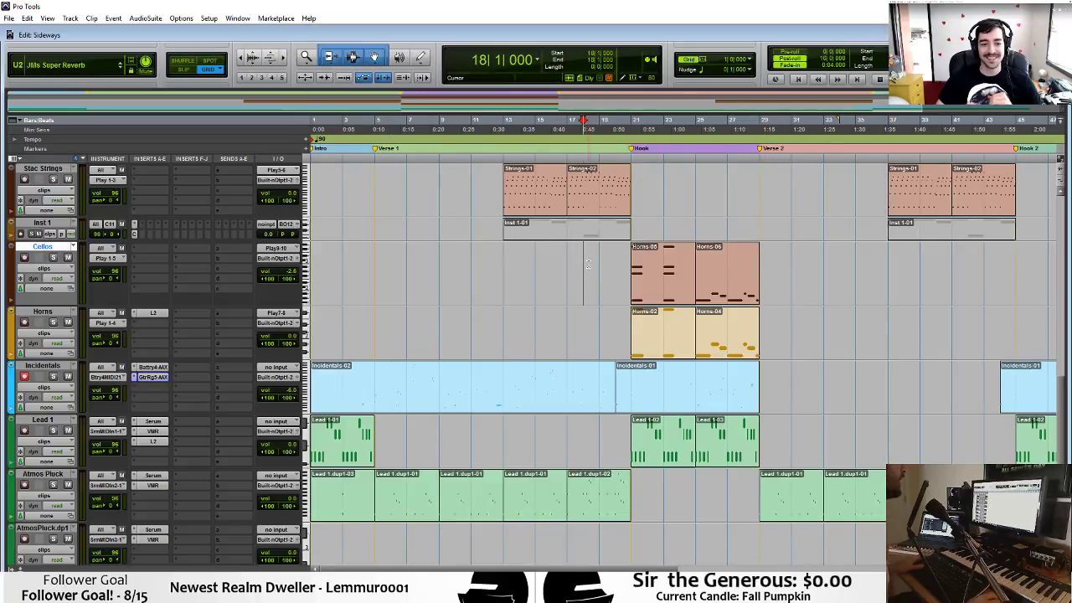
Split the Incidentals clip at bar 5 and copy its Verse 1 portion to bar 29 in Verse 2.
click(379, 368)
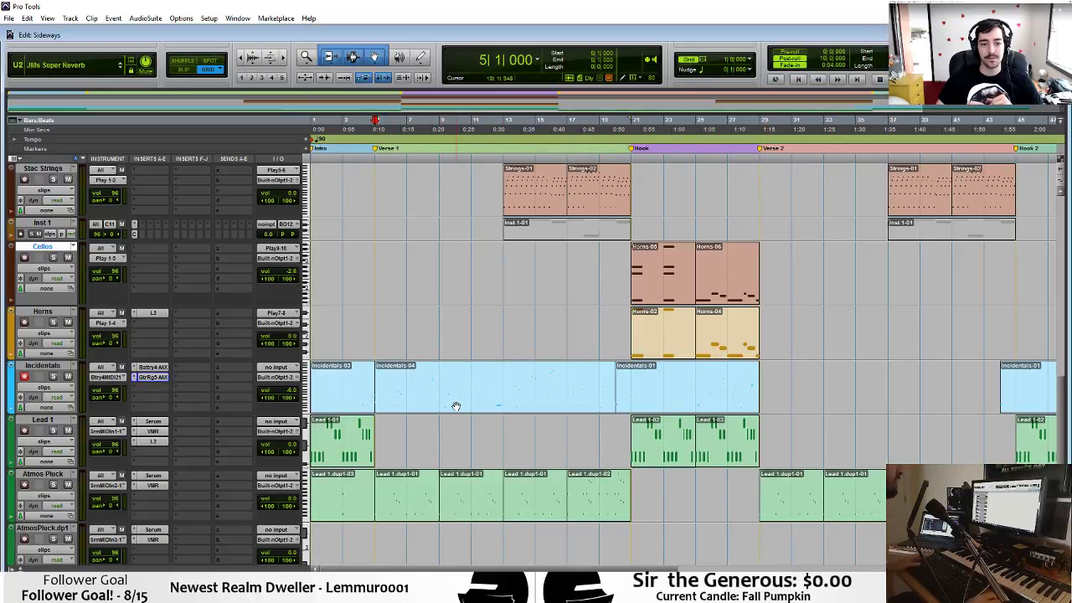
drag(459, 400, 842, 401)
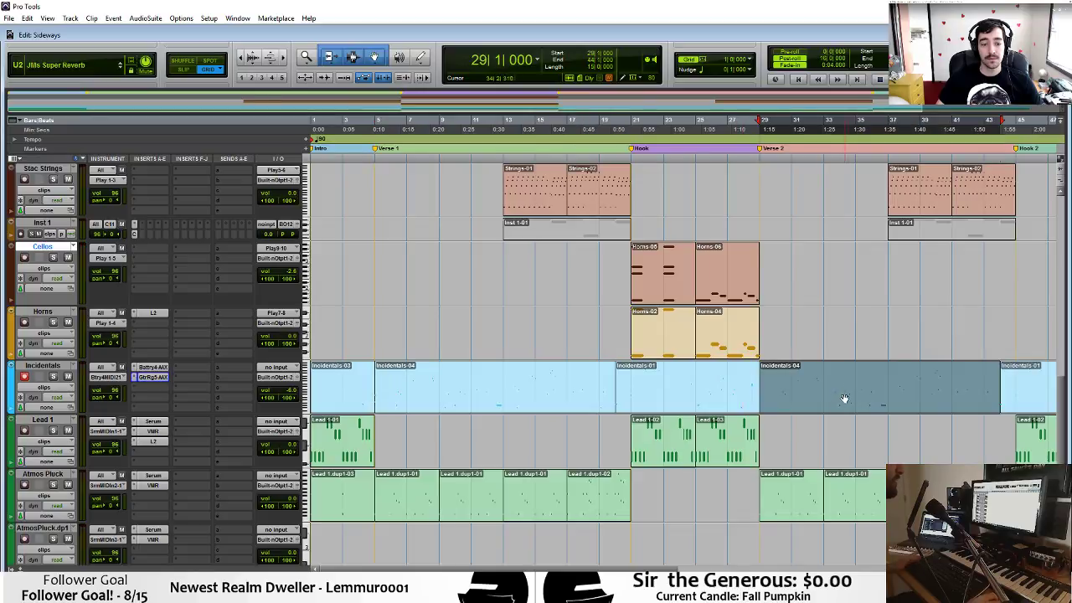
key(alt+0)
key(Escape)
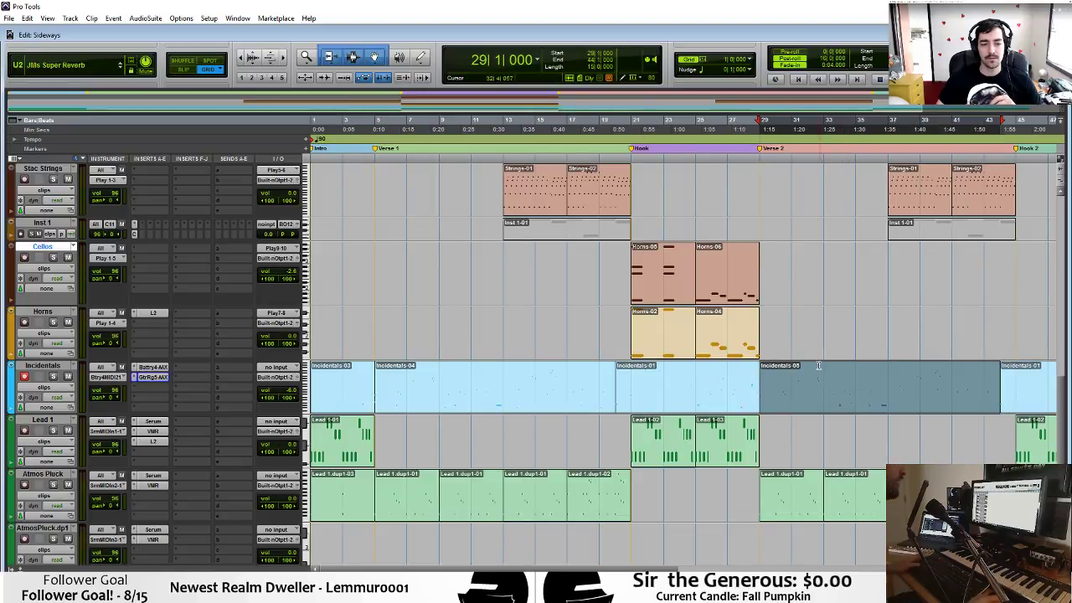
key(ctrl+bracketleft)
key(ctrl+bracketright)
key(ctrl+bracketleft)
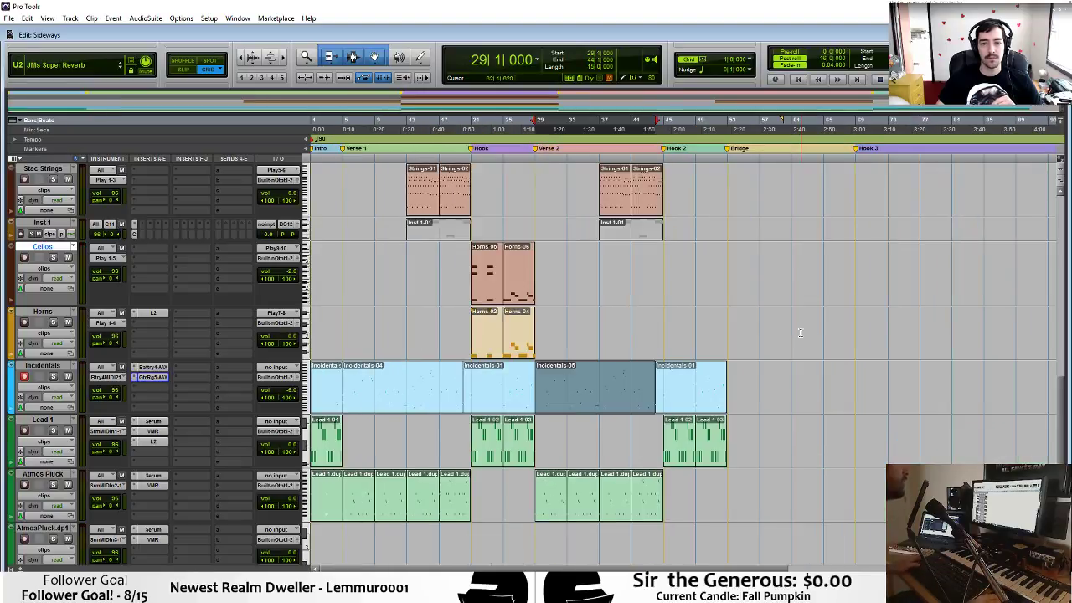
Copy the Cellos and Horns clips from the first hook at bar 21 to Hook 2 at bar 45.
click(721, 326)
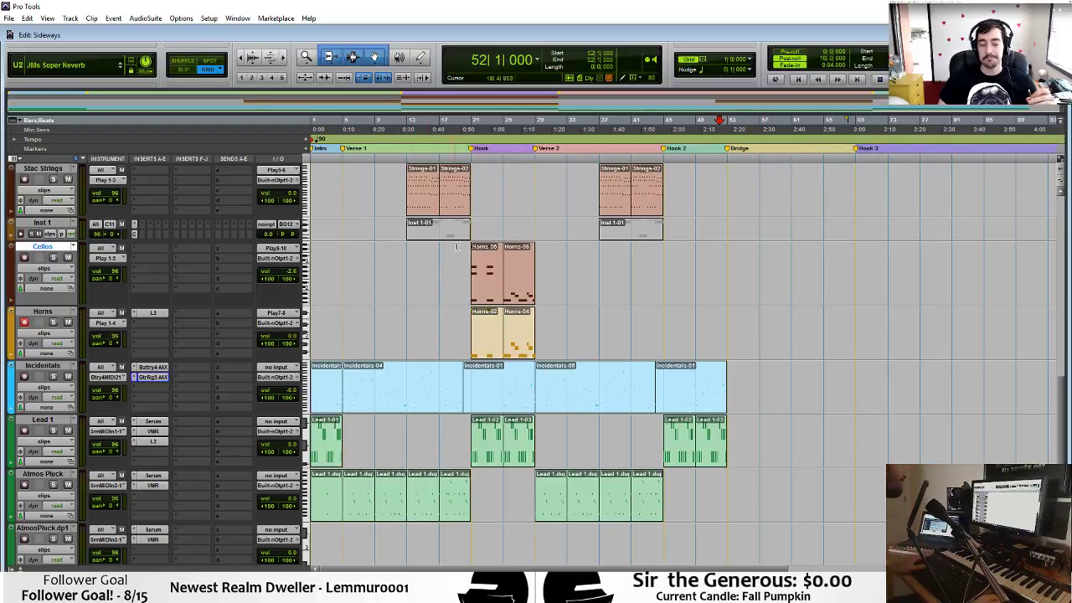
drag(468, 251, 537, 343)
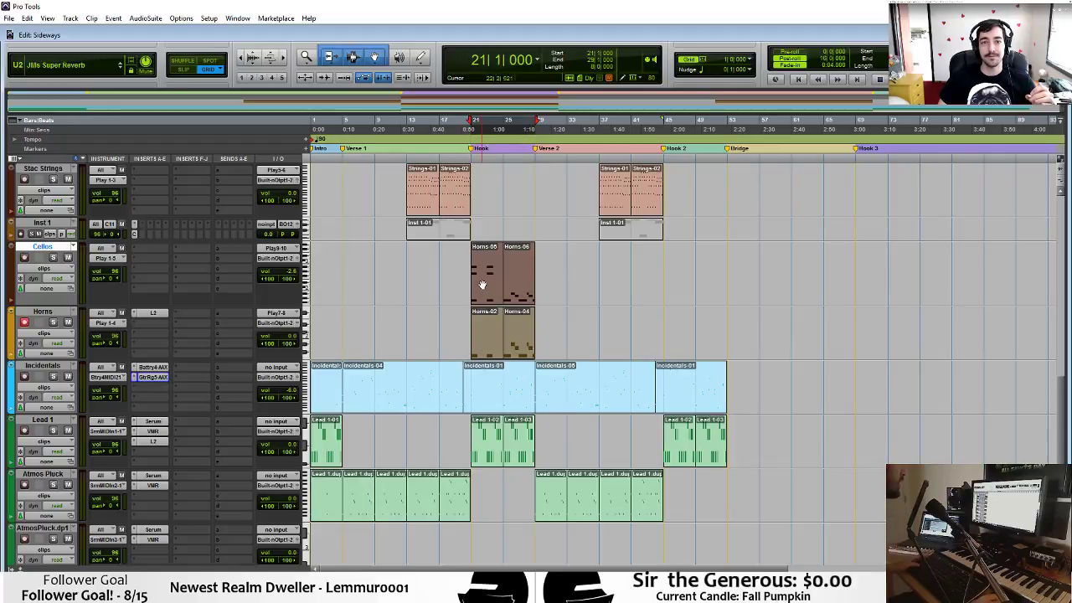
drag(483, 285, 677, 270)
scroll(670, 291, down, 3)
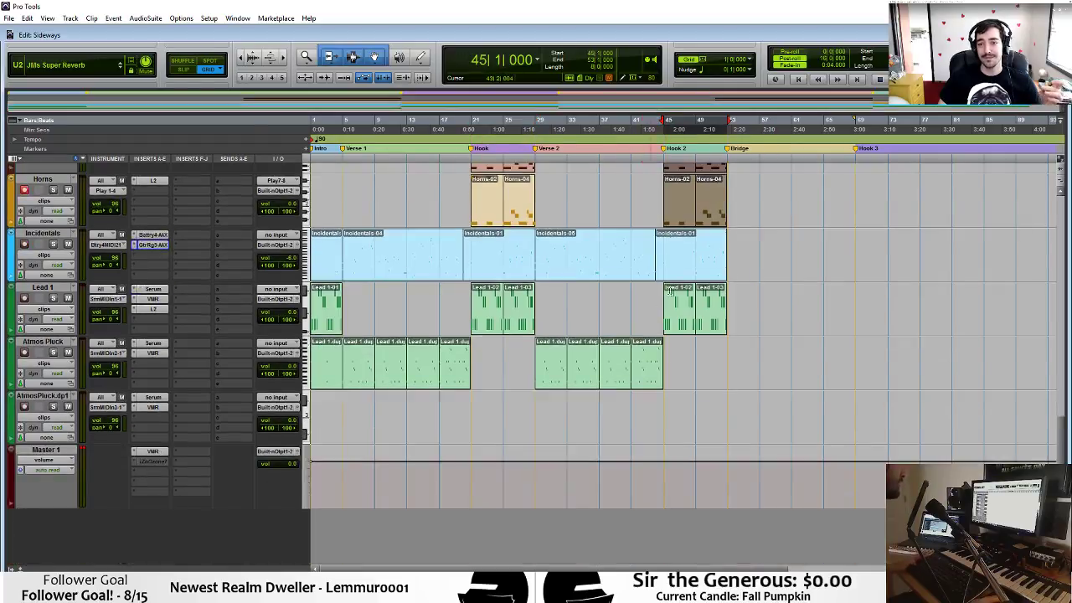
scroll(668, 293, up, 3)
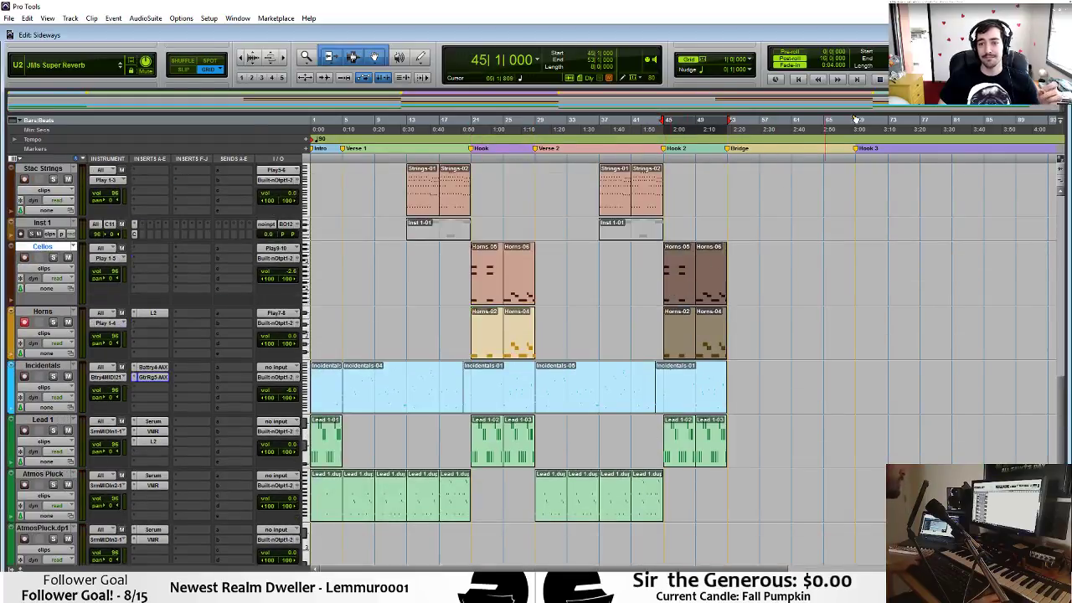
Rename the Bridge marker at bar 53 as "Verse 3".
double_click(729, 150)
text(Ver)
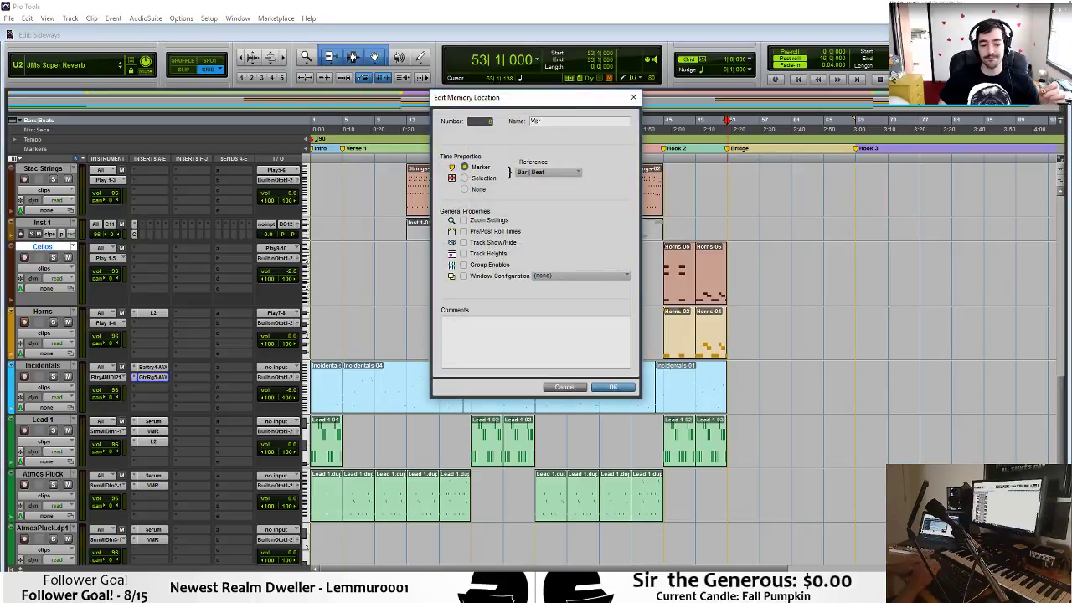
text(se 3)
key(Return)
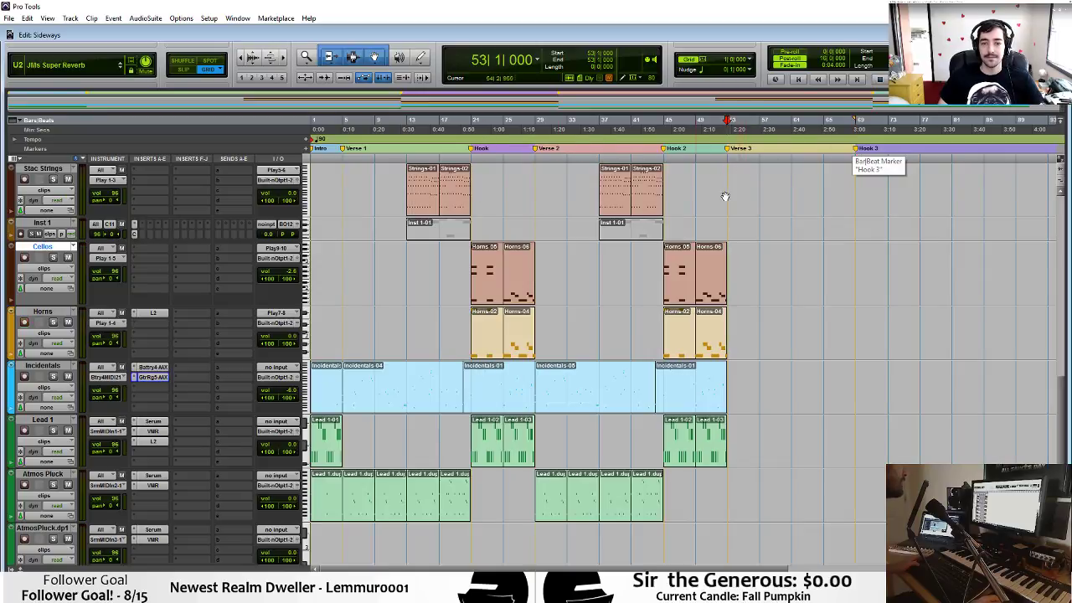
Copy the Cellos, Horns and Lead 1 clips from Hook 2 to the start of Hook 3 at bar 69.
scroll(653, 268, down, 2)
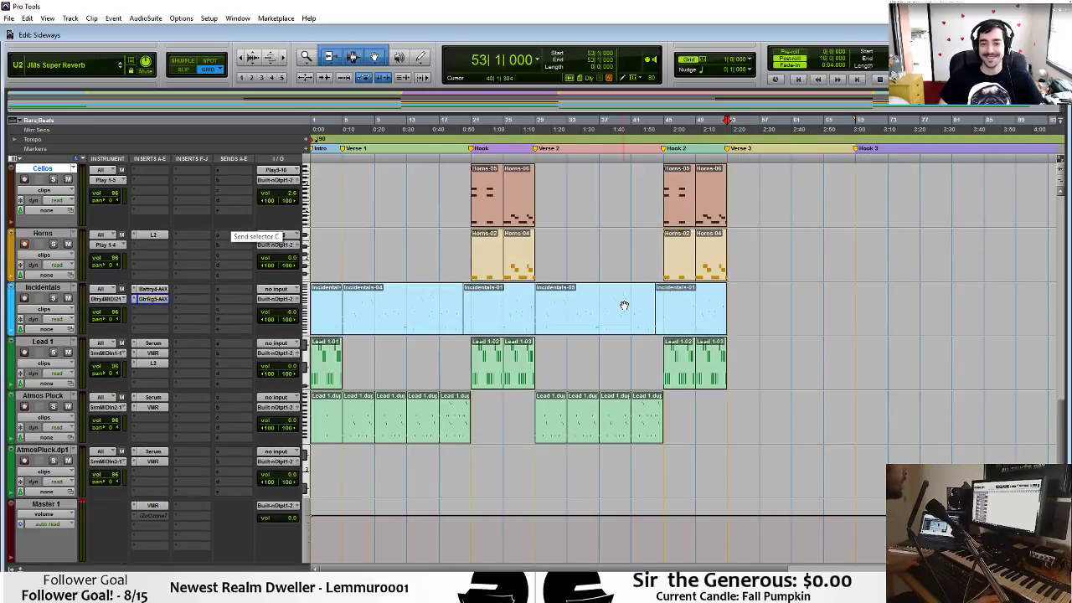
drag(665, 401, 727, 168)
drag(685, 204, 873, 215)
scroll(845, 216, down, 4)
scroll(846, 216, down, 5)
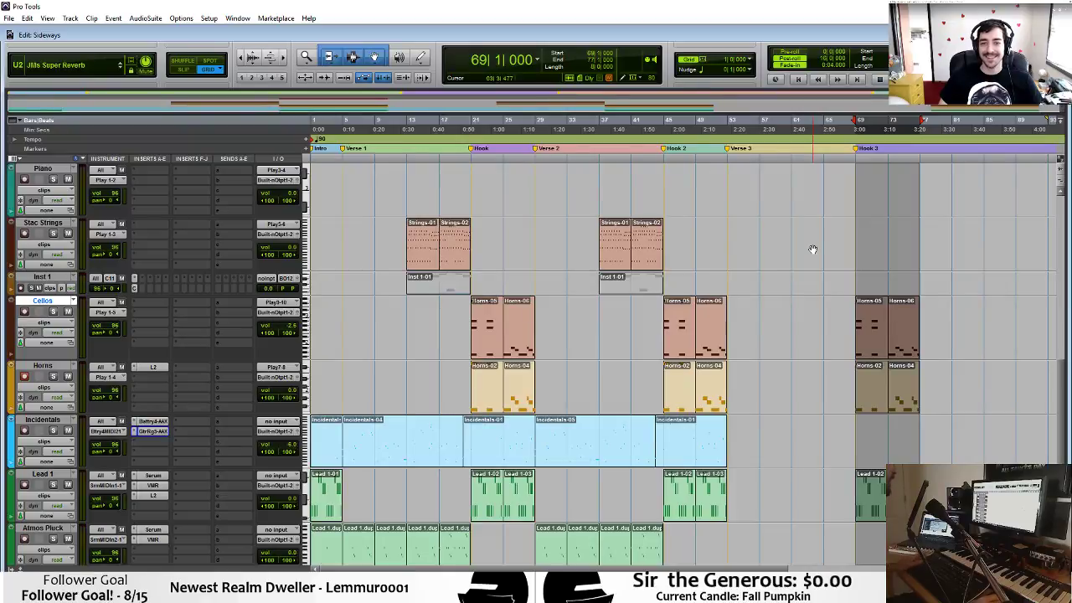
Record-enable the Stac Strings track and play Hook 2 from bar 45 to rehearse a strings part.
click(659, 293)
scroll(652, 266, up, 3)
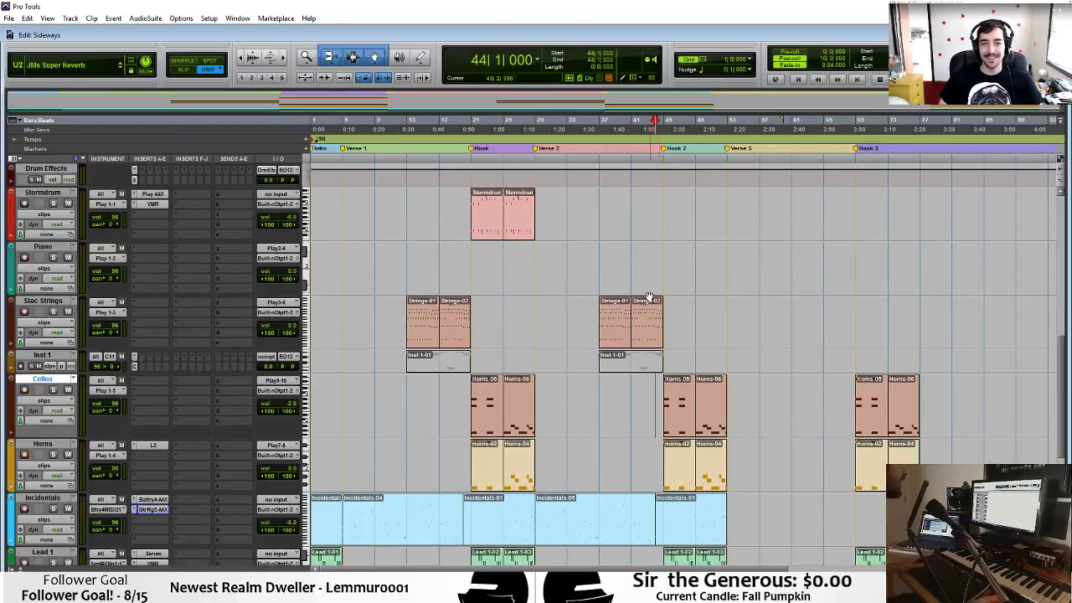
click(23, 311)
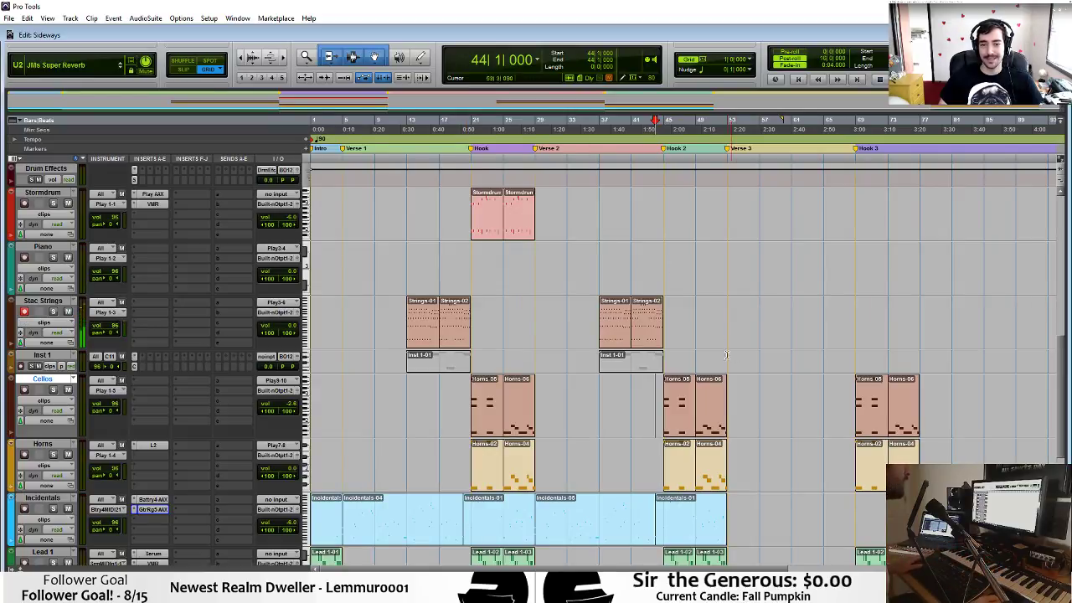
click(679, 309)
click(668, 308)
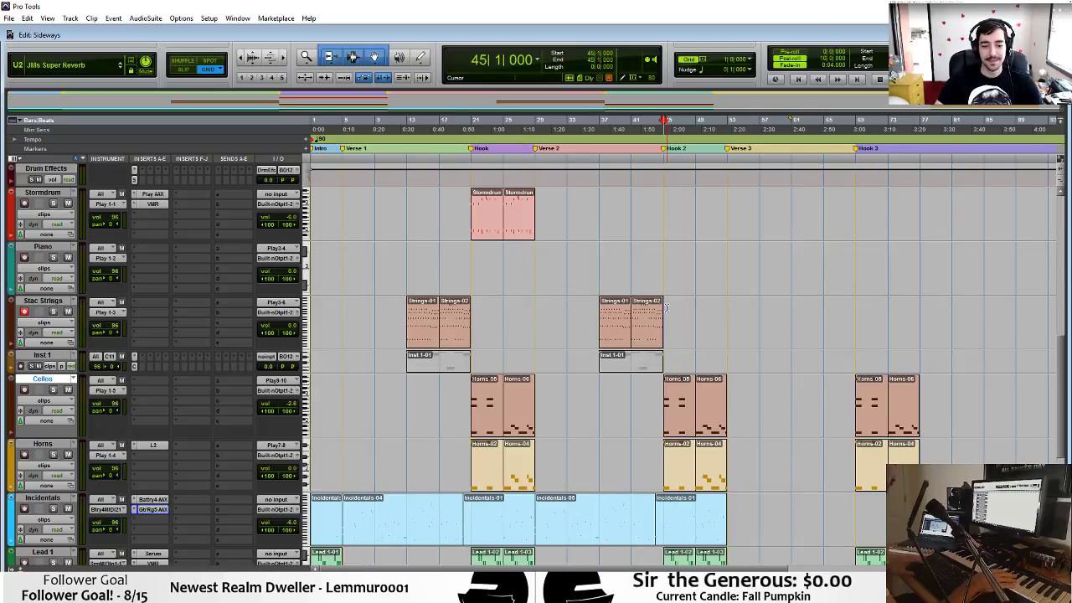
key(space)
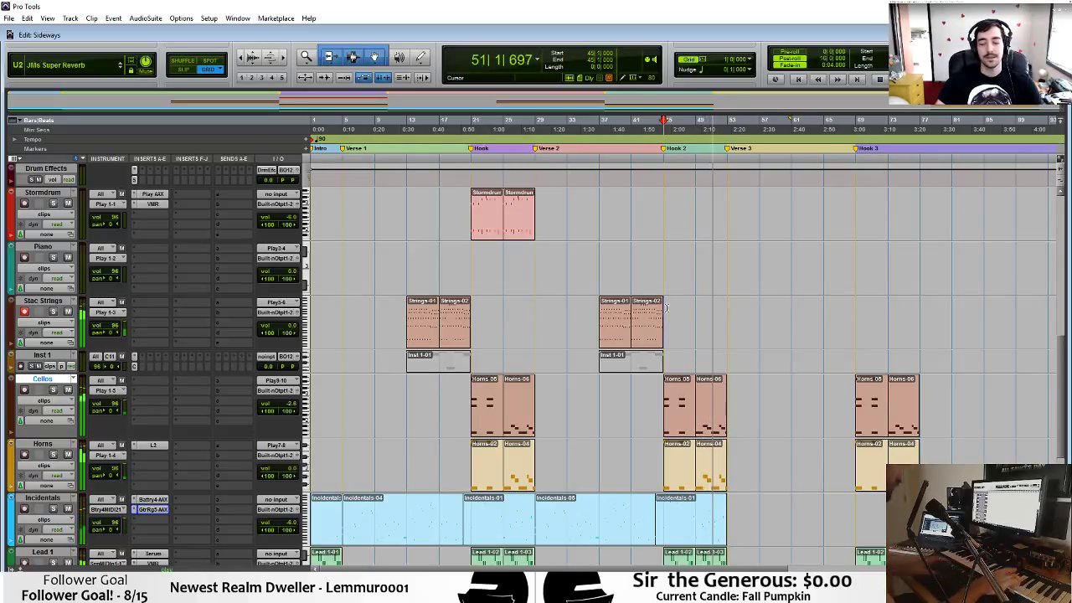
key(space)
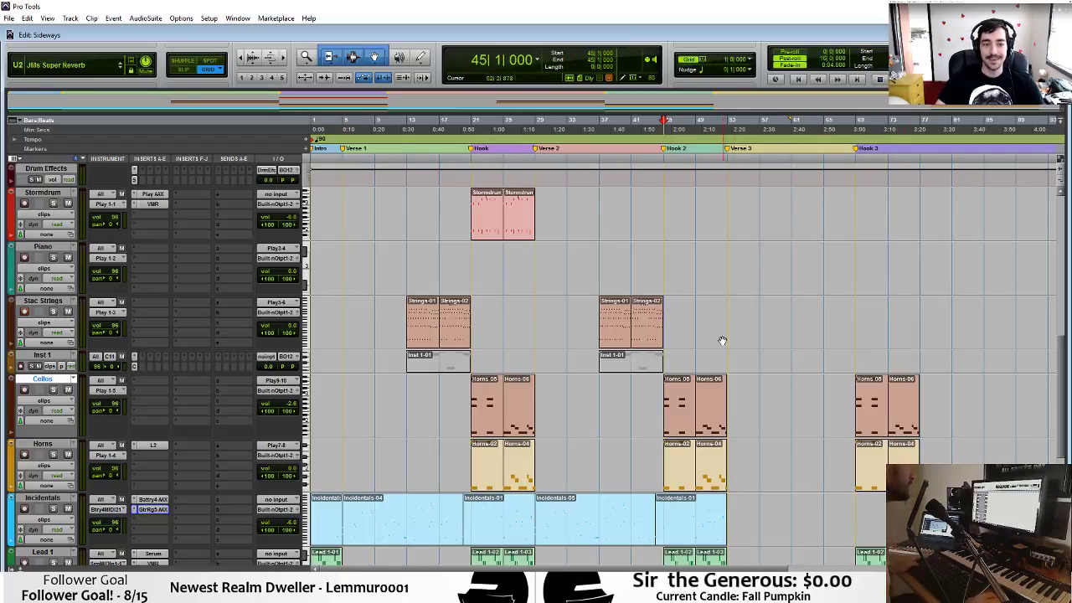
Try recording a Stac Strings take from bar 45 and delete the recorded clip.
click(727, 307)
click(663, 322)
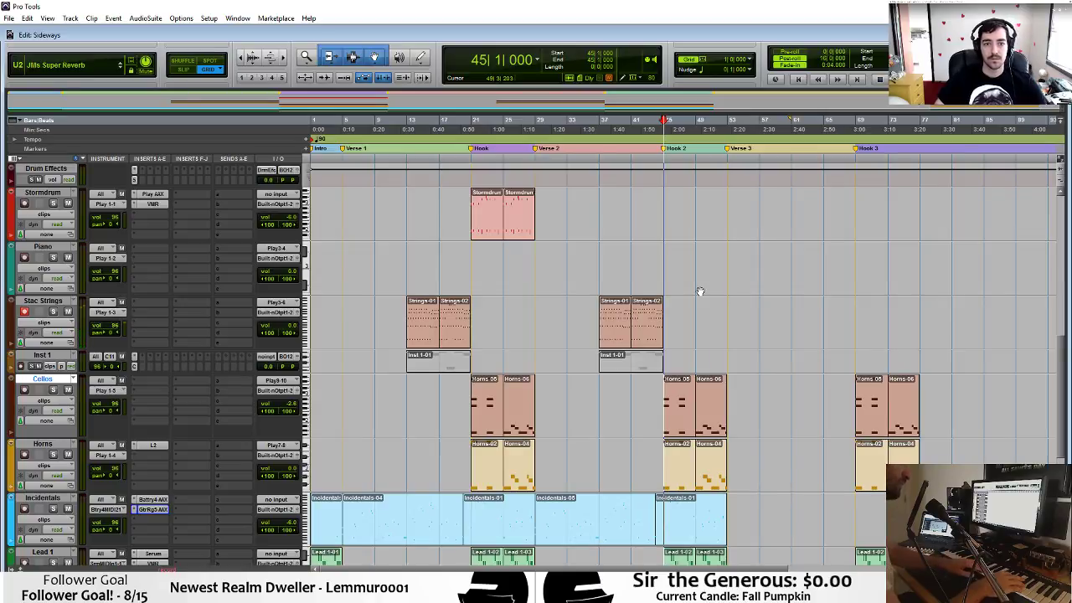
key(ctrl+space)
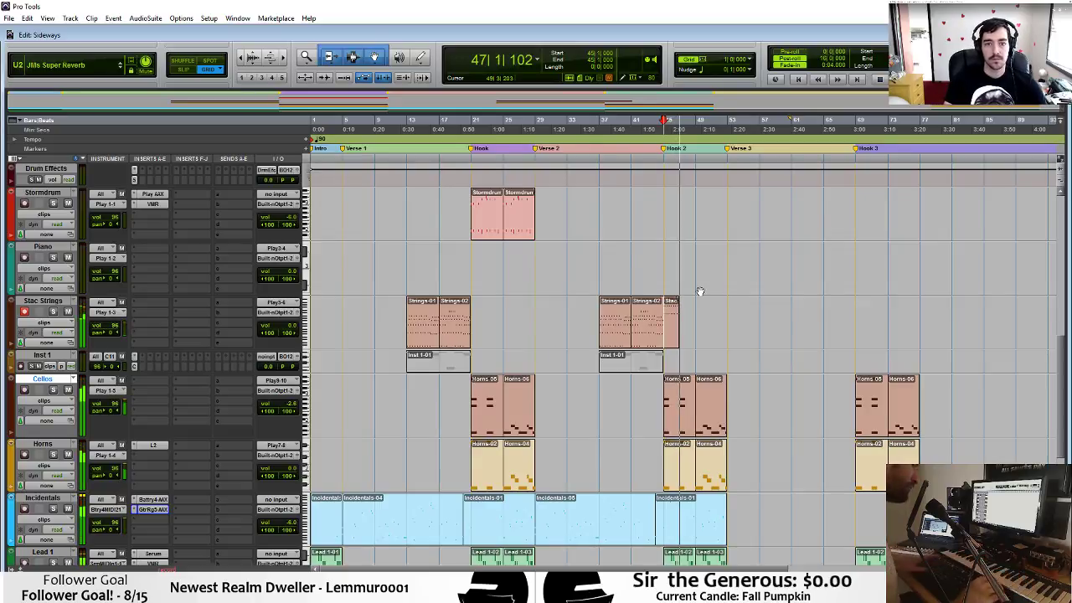
key(space)
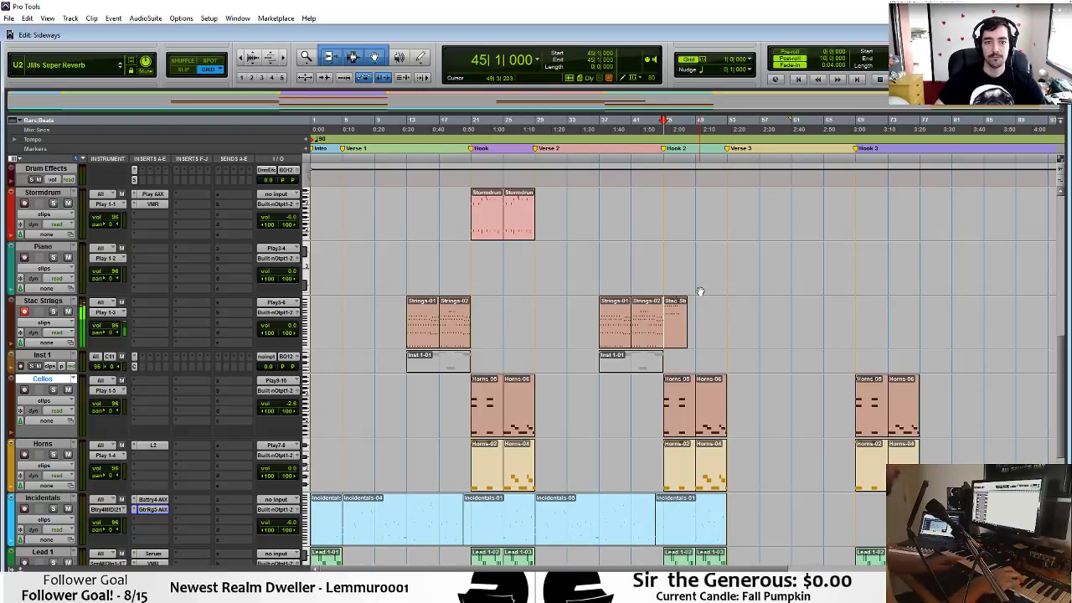
click(675, 333)
key(Delete)
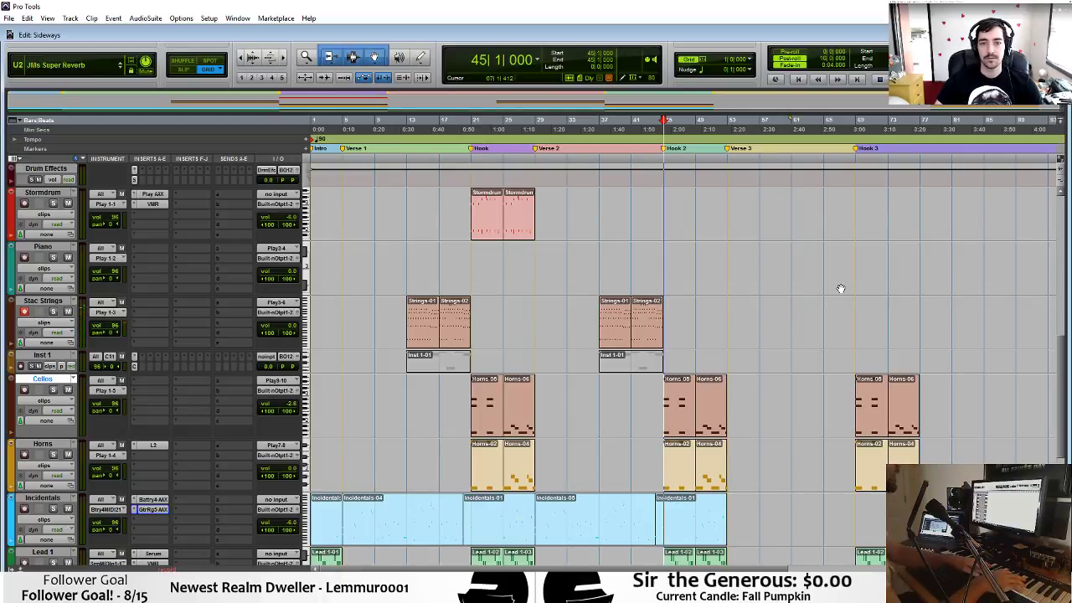
Record a new Stac Strings take from bar 45 and end its clip at bar 49.
key(ctrl+space)
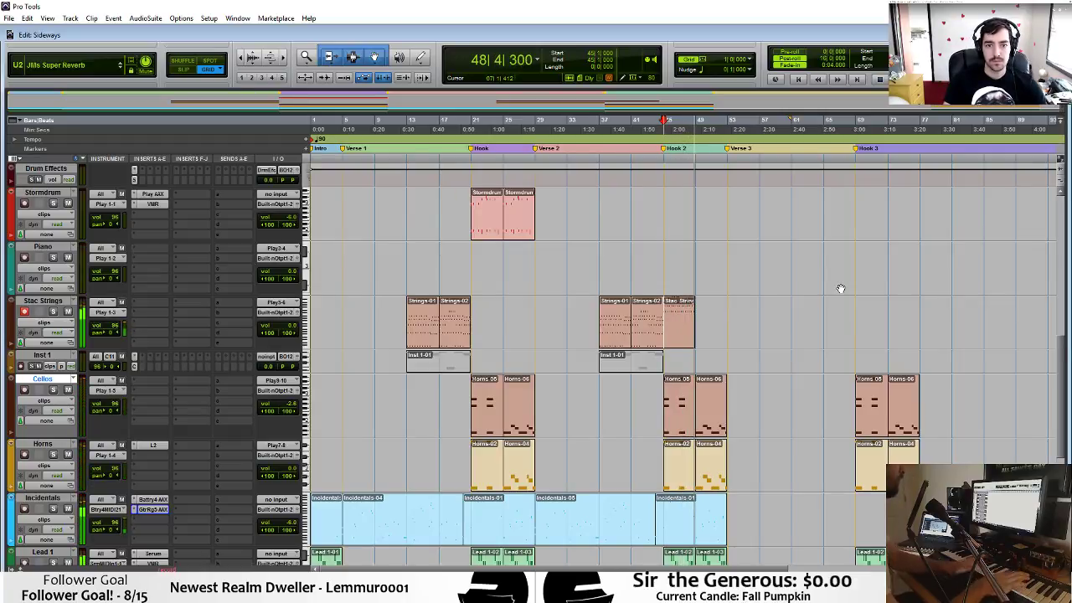
key(space)
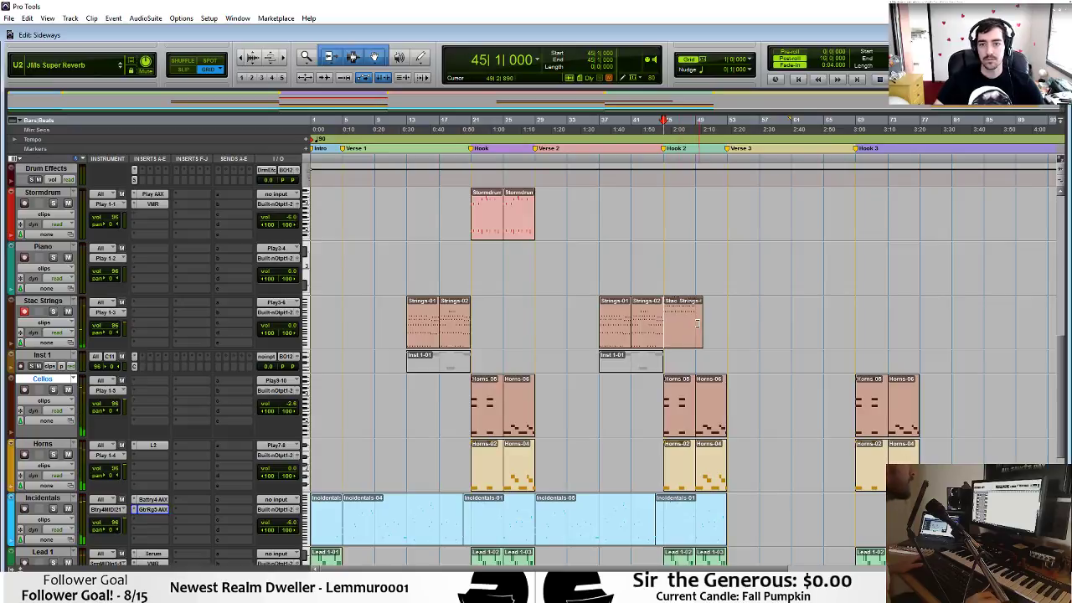
double_click(680, 335)
click(653, 209)
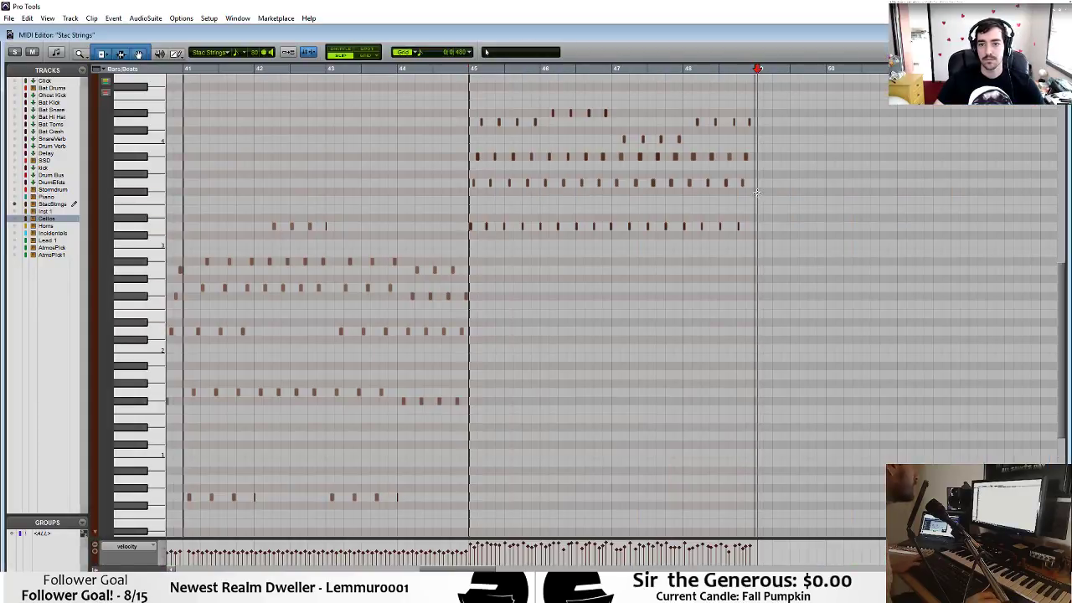
Review the recorded Stac Strings notes in the MIDI Editor and play the part from just before bar 45.
scroll(533, 186, right, 2)
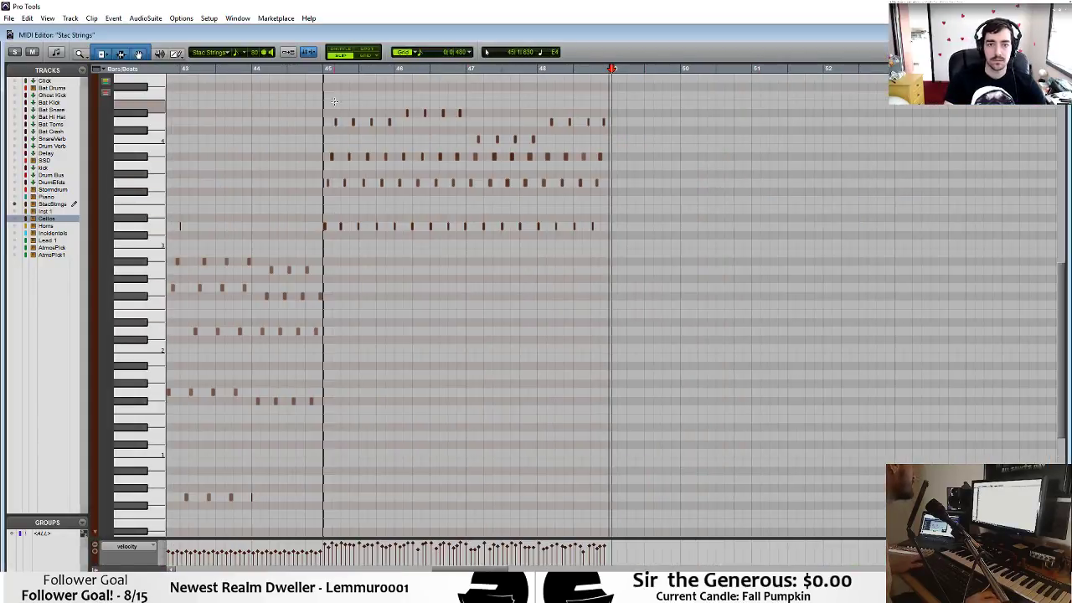
key(space)
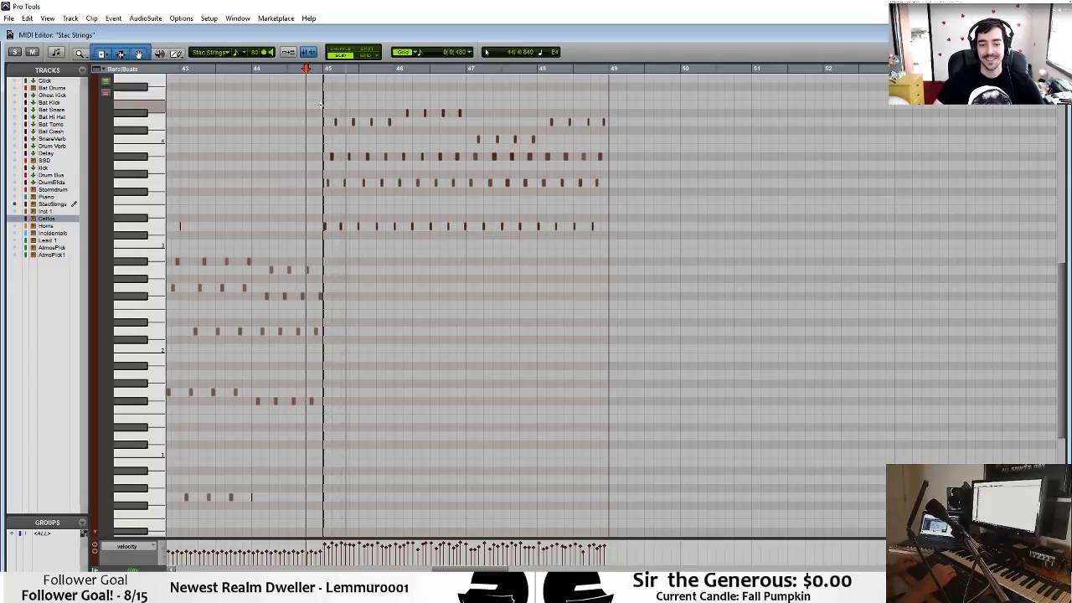
key(ctrl+w)
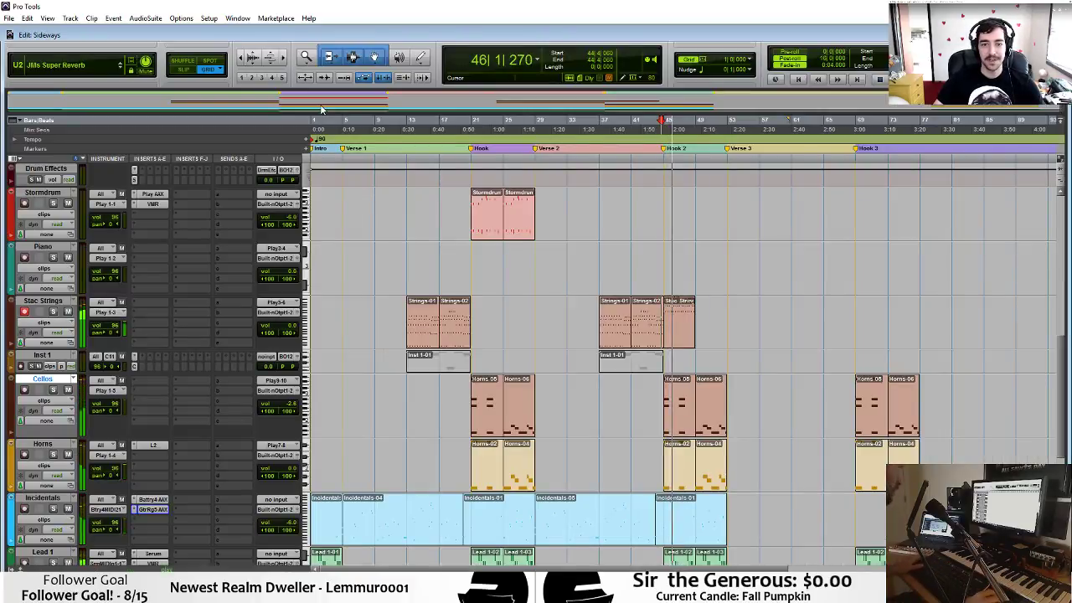
key(space)
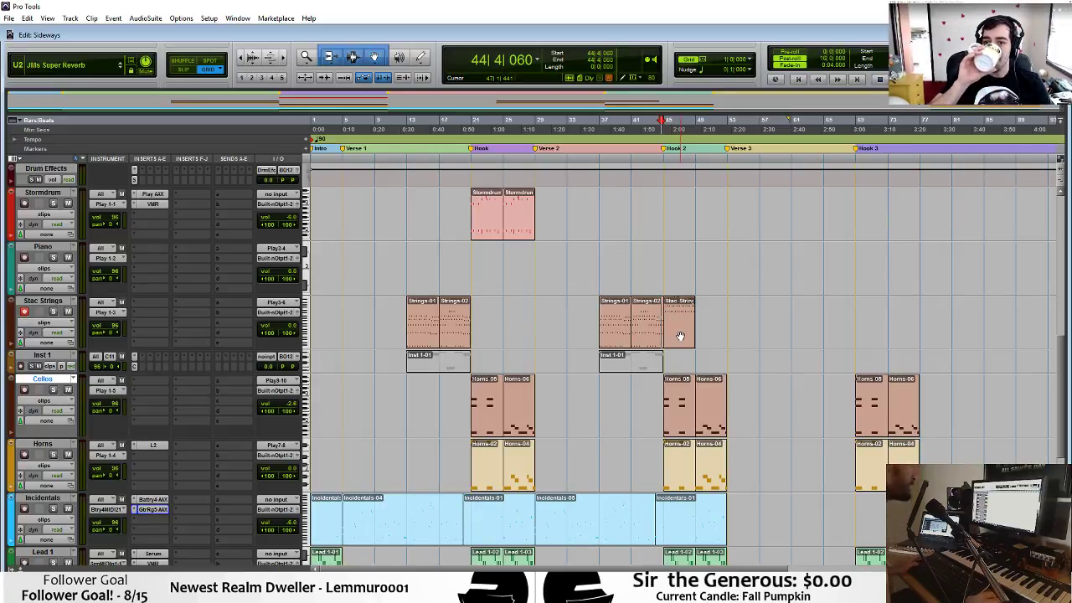
Move the recorded Stac Strings clip from bar 45 to the start of Hook 3 at bar 69 and play it there.
mouse_move(680, 336)
mouse_down()
mouse_move(907, 332)
mouse_move(870, 326)
mouse_up()
key(space)
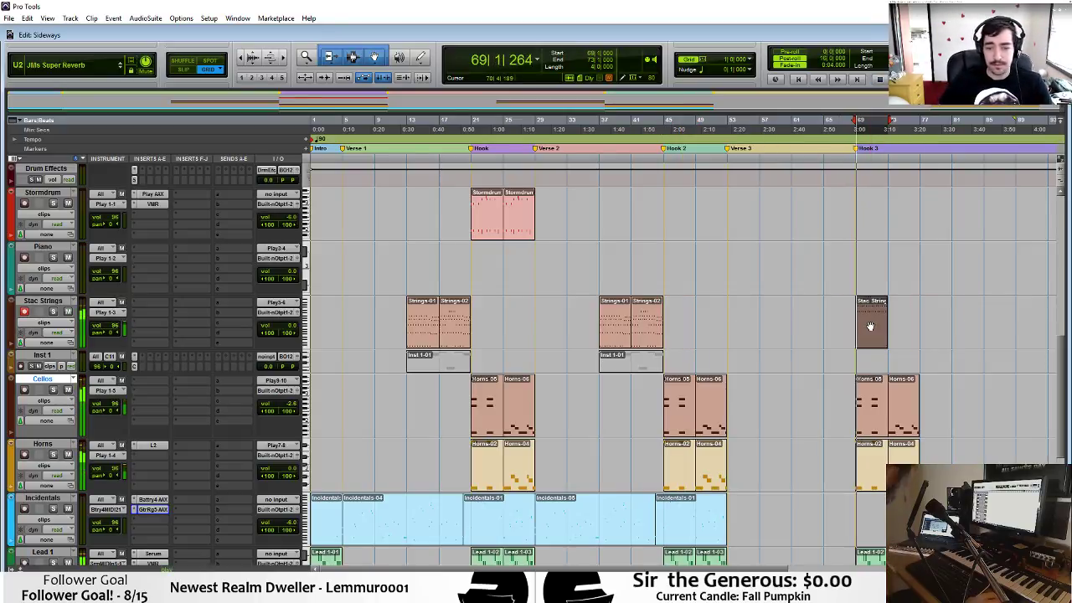
key(ctrl+])
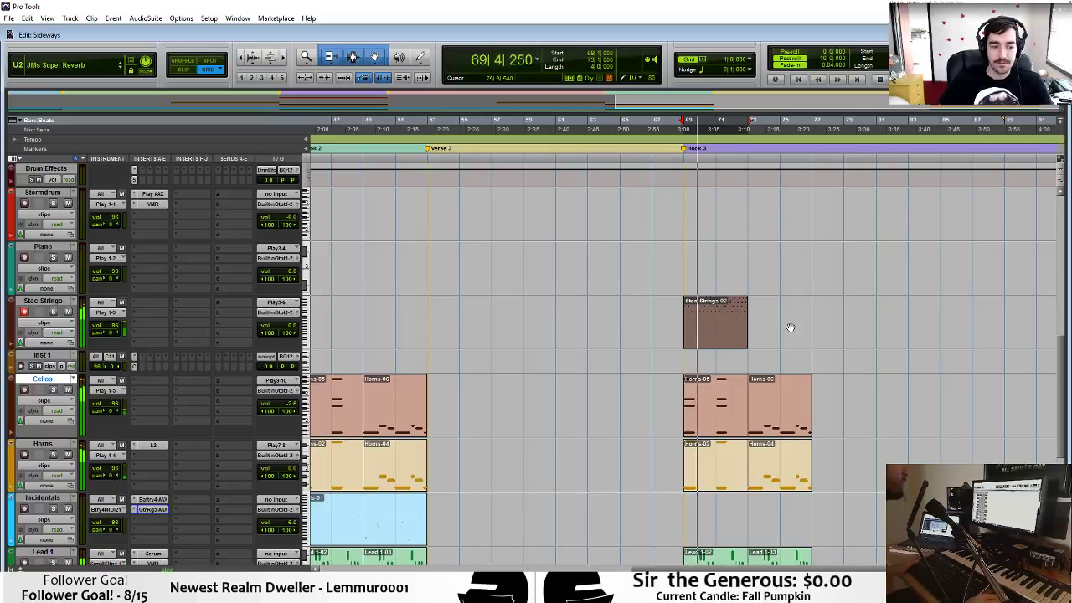
key(space)
Quantize the Stac Strings notes in bars 69–72 to the MPC 51% 16th Swing grid and play them back.
double_click(724, 337)
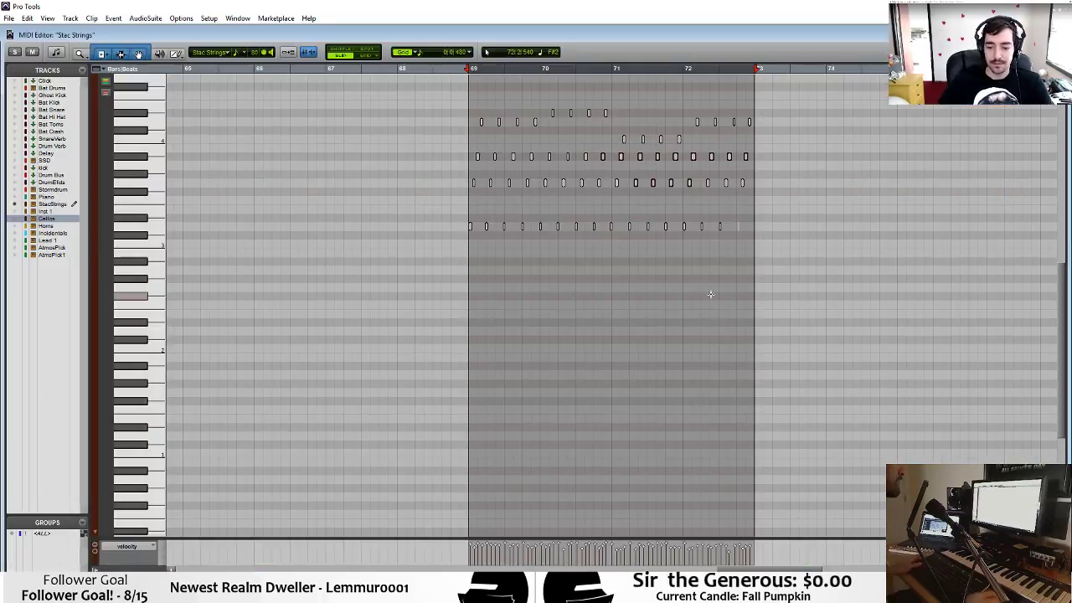
key(alt+0)
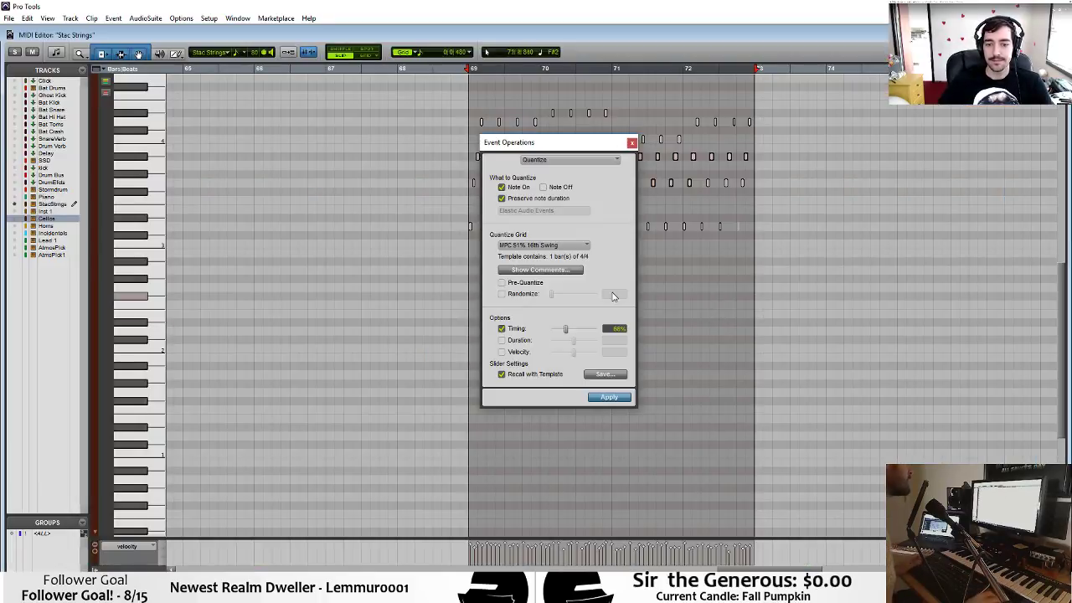
click(609, 397)
key(space)
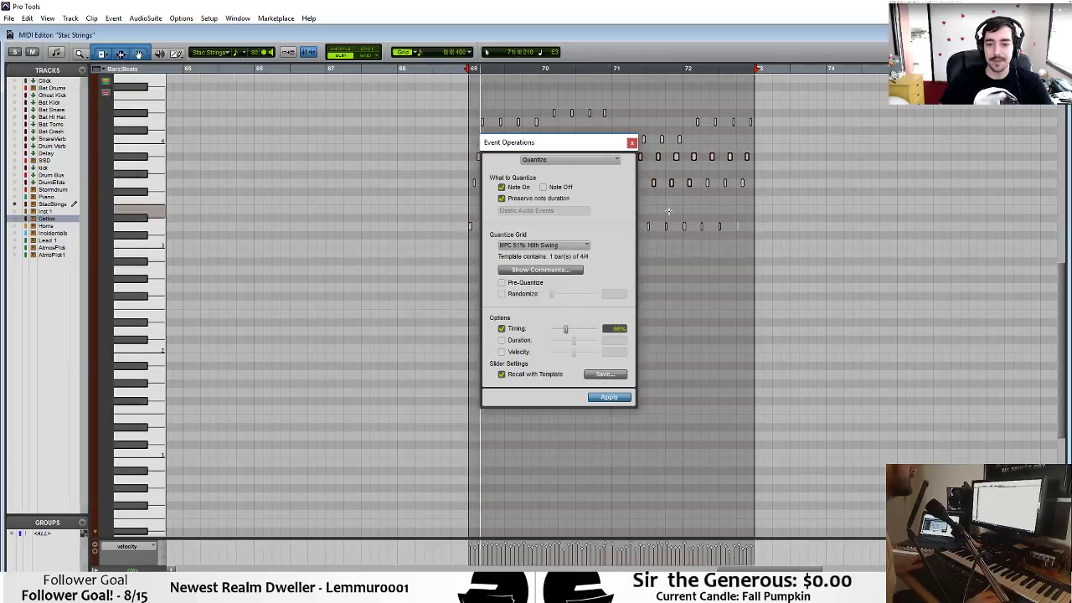
click(632, 143)
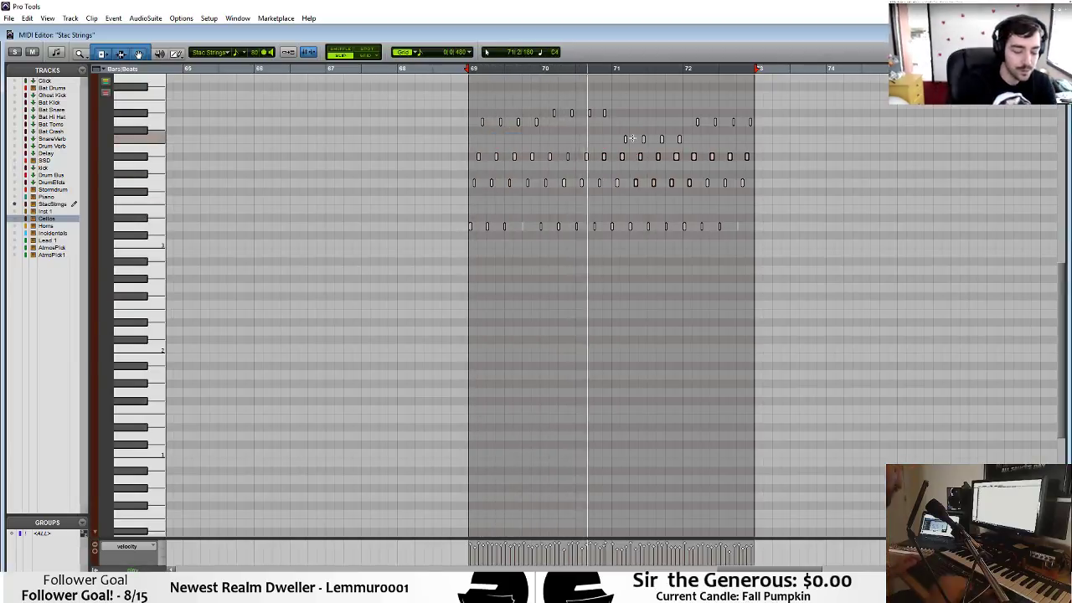
key(ctrl+w)
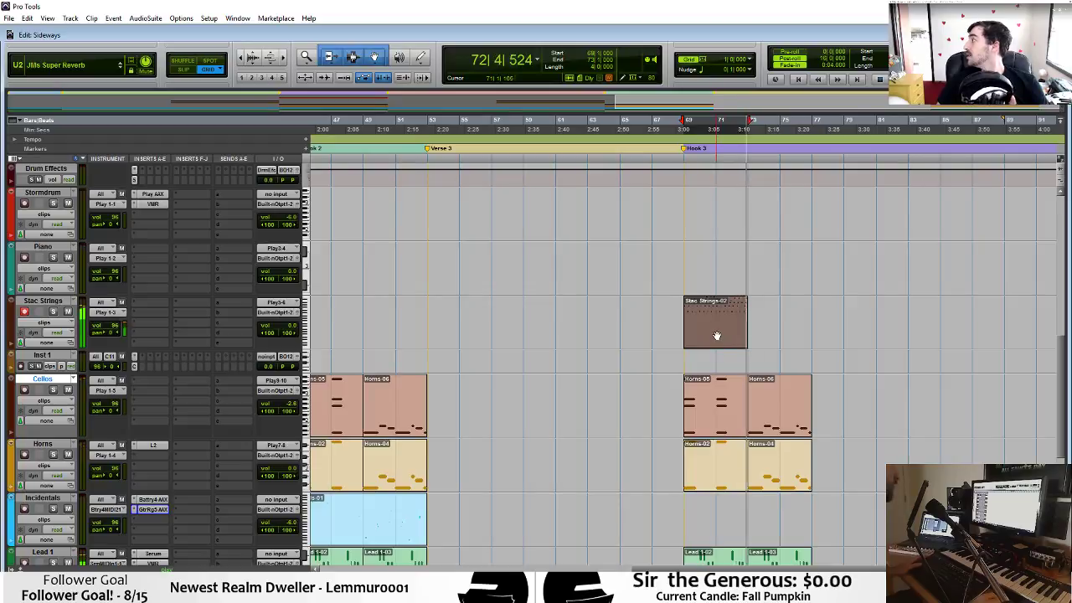
Copy the Stac Strings clip at bar 69 to bar 73 in Hook 3 and play the hook from bar 69.
drag(715, 335, 777, 326)
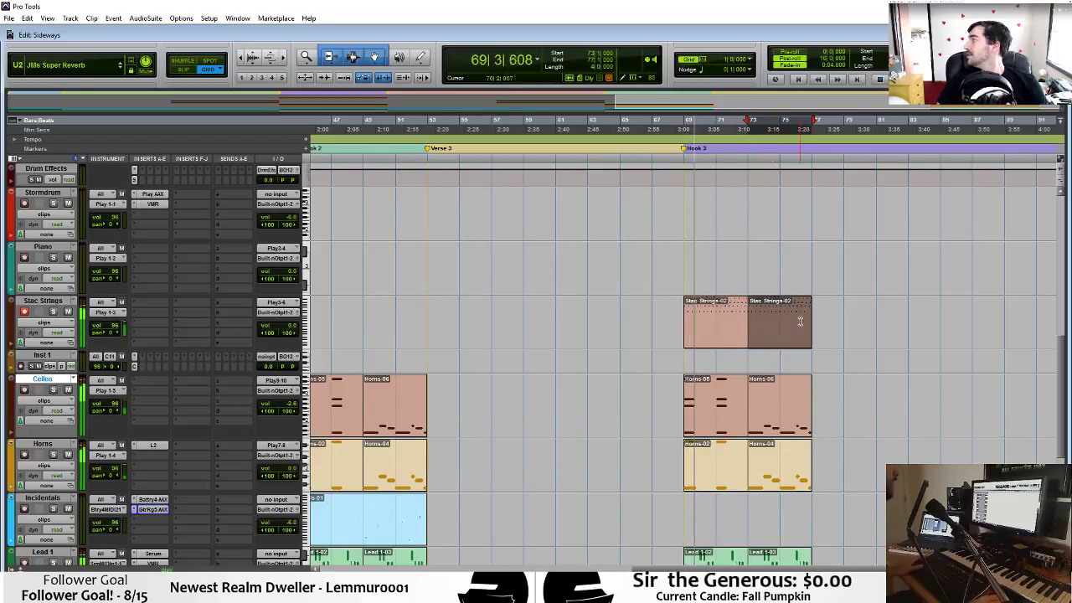
scroll(637, 309, down, 1)
key(space)
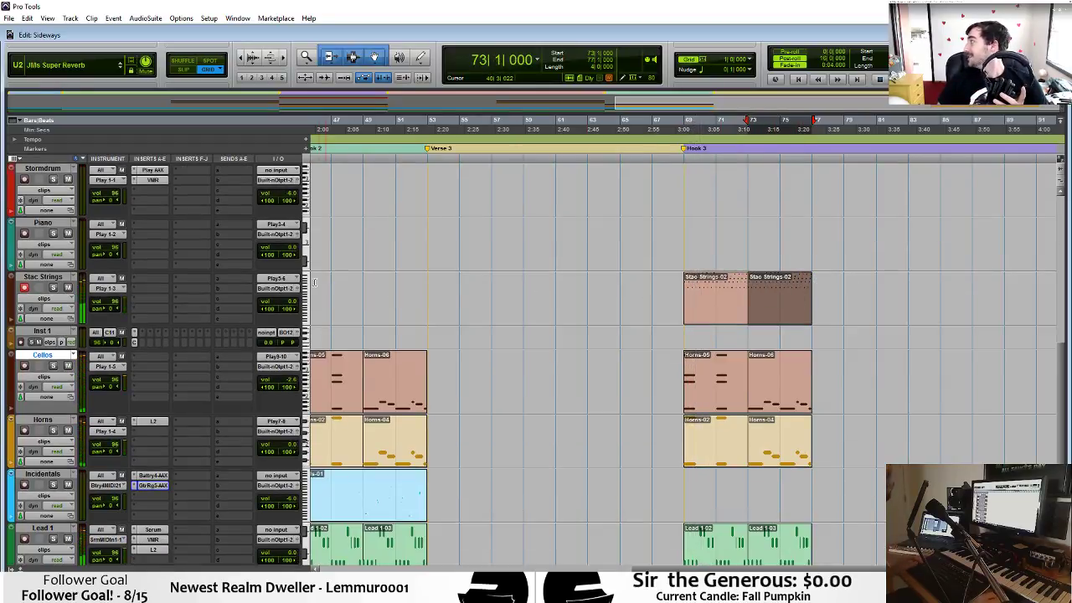
Return to the start of the song and play the beginning of the Intro.
scroll(416, 404, down, 2)
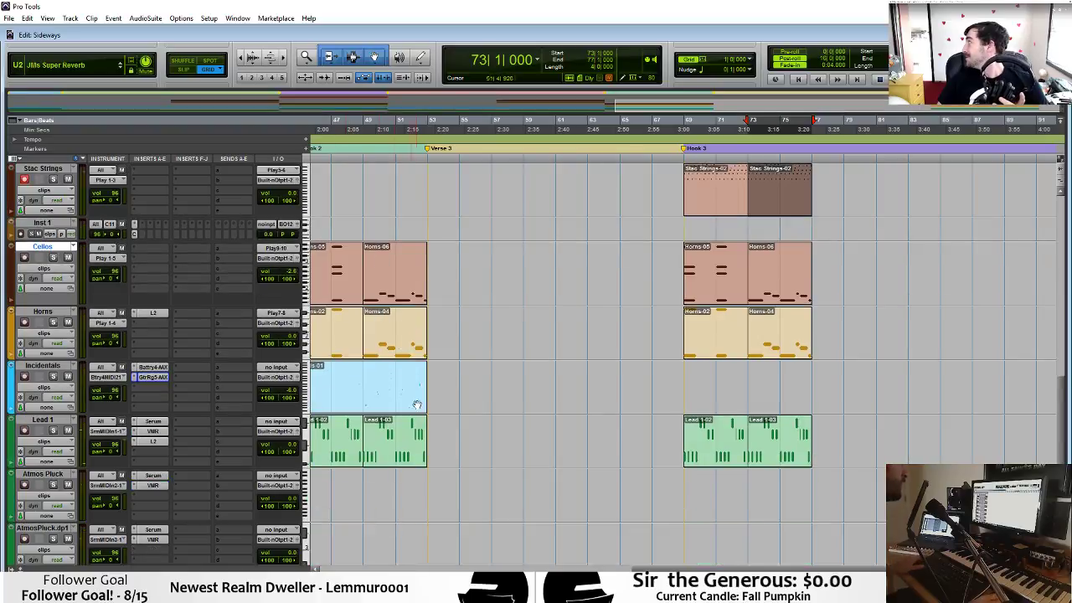
key(Return)
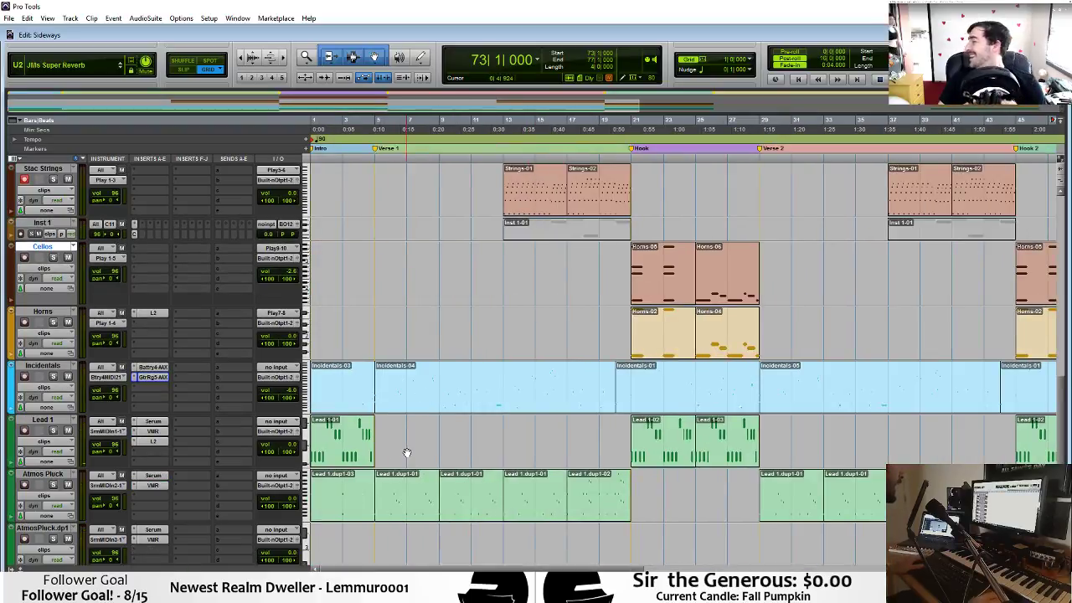
key(space)
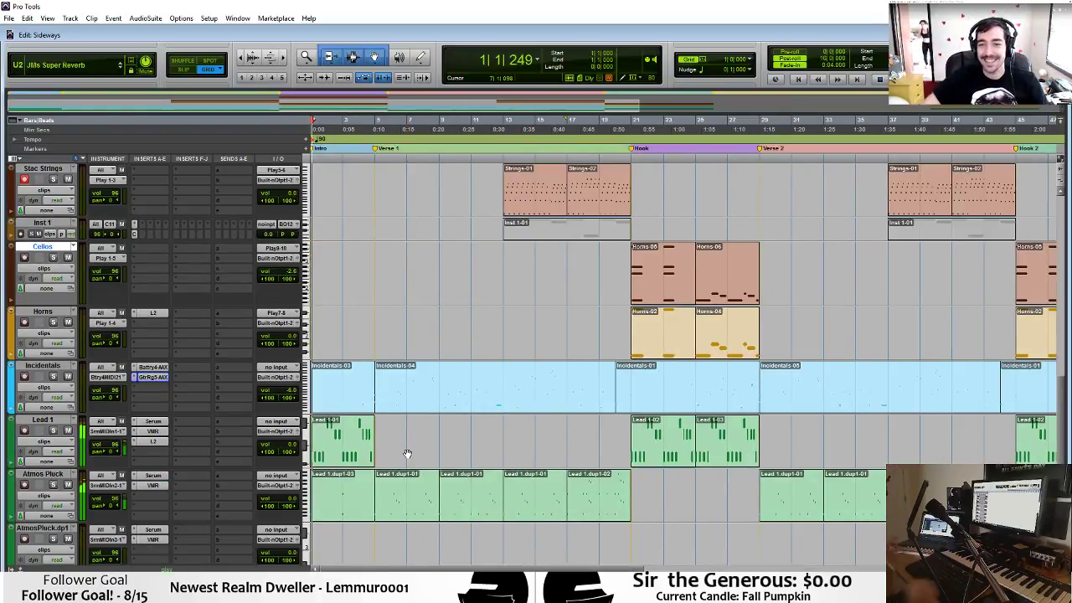
scroll(409, 239, up, 3)
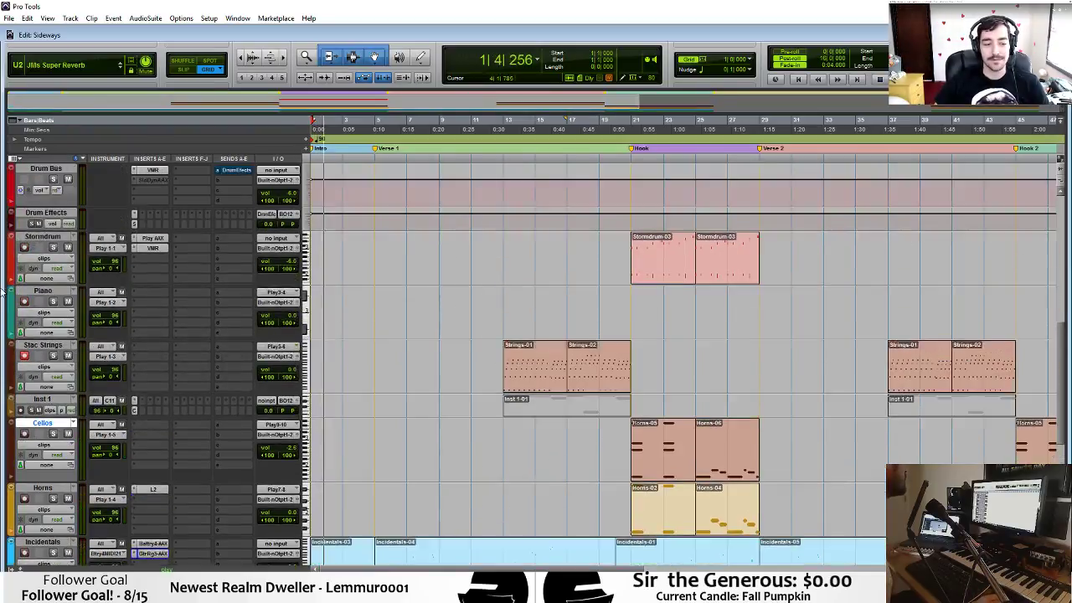
key(space)
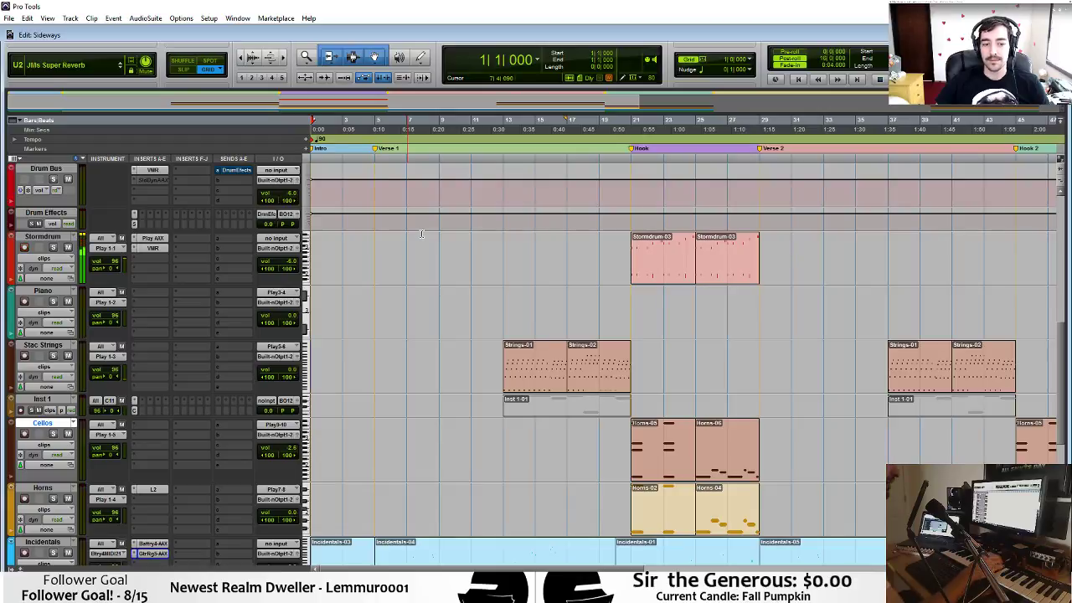
Audition Stormdrum hits over the Intro and record a short Stormdrum take from bar 3.
key(space)
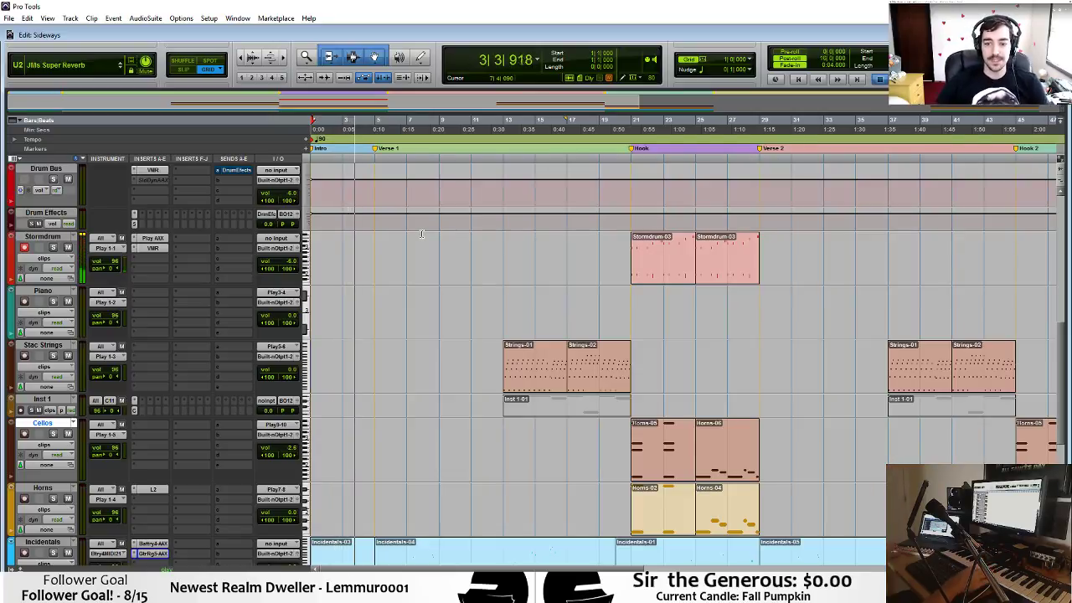
key(space)
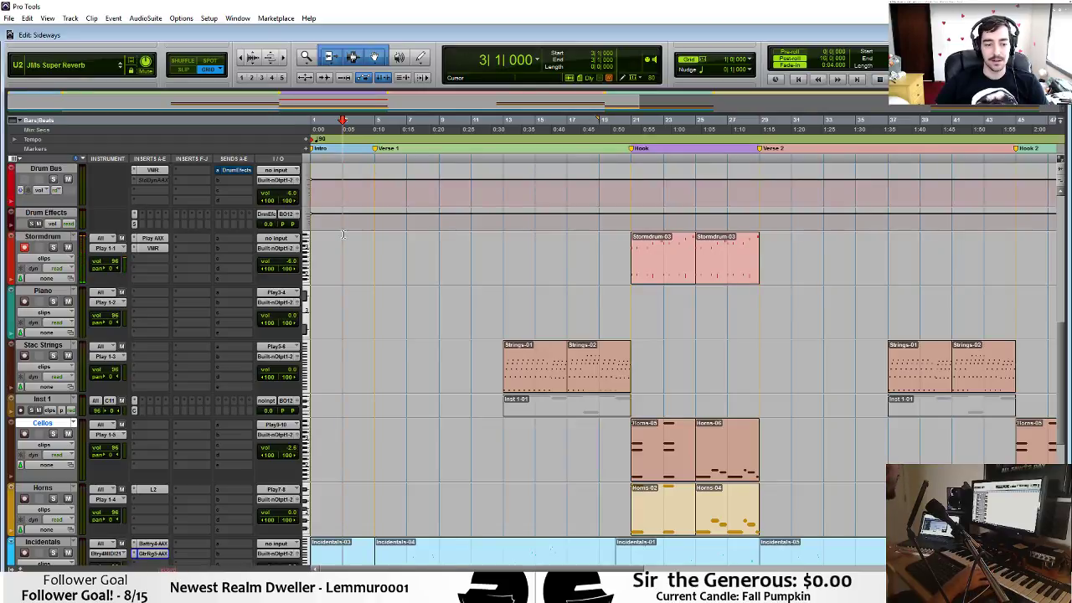
key(ctrl+space)
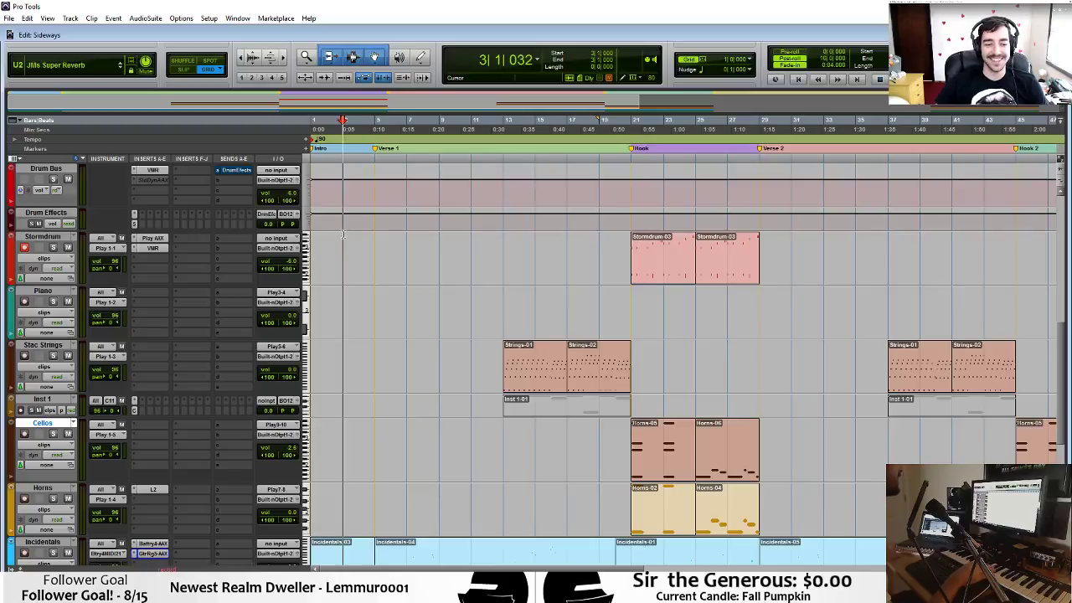
key(space)
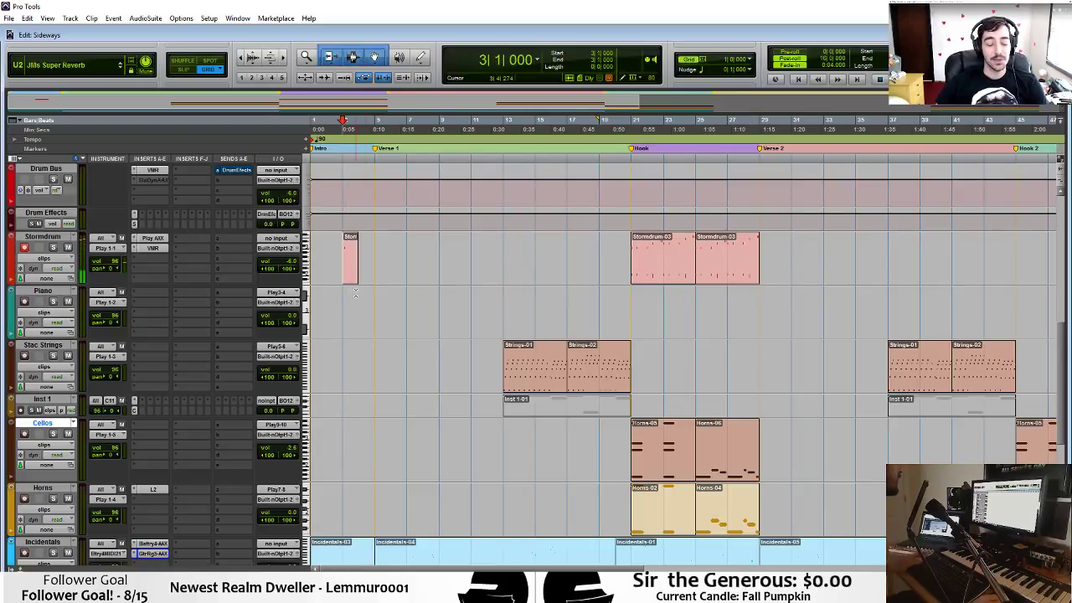
Move the recorded Stormdrum note to the downbeat of bar 3 in the MIDI Editor and close the editor.
double_click(350, 270)
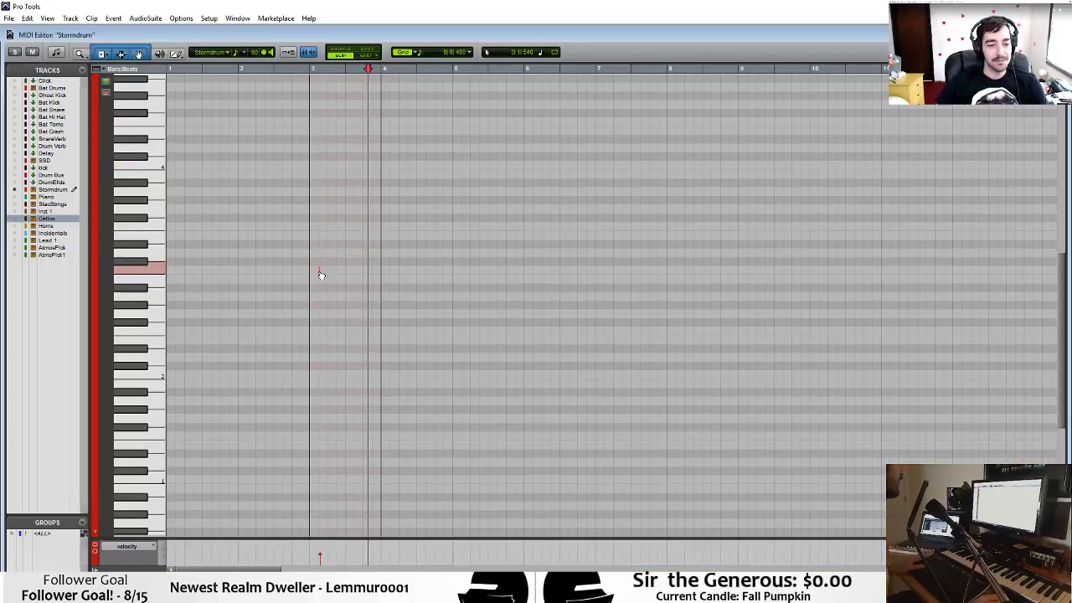
click(310, 274)
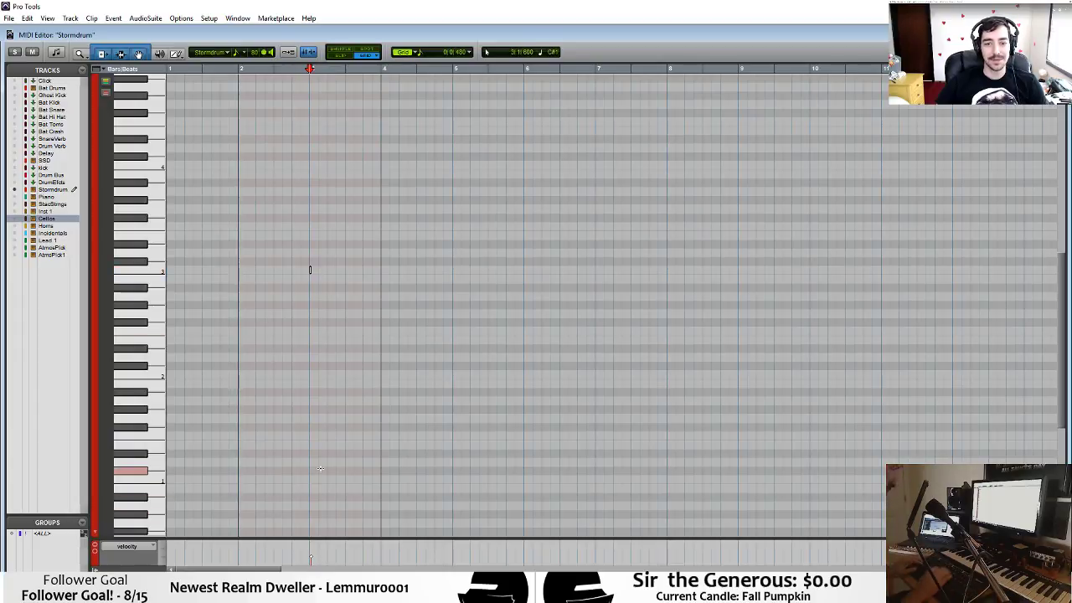
key(ctrl+w)
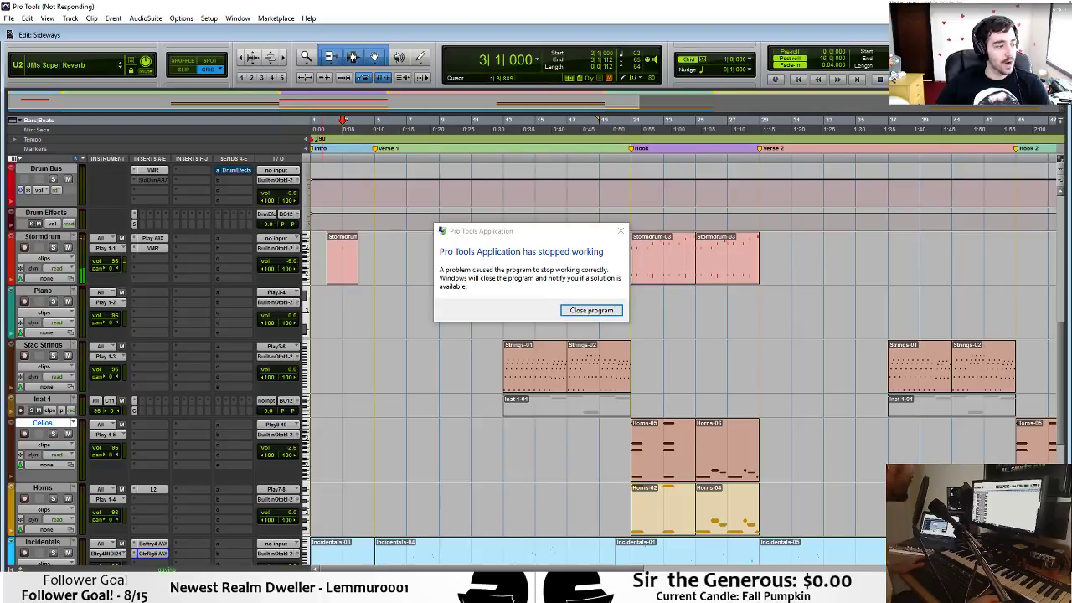
Switch to the OBS window.
mouse_move(478, 595)
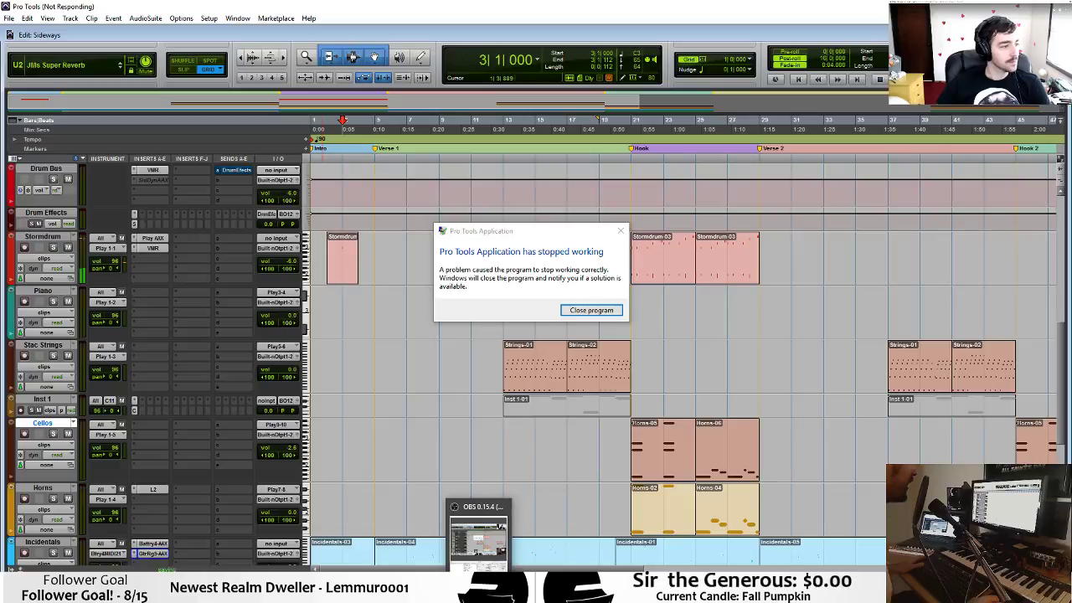
click(477, 540)
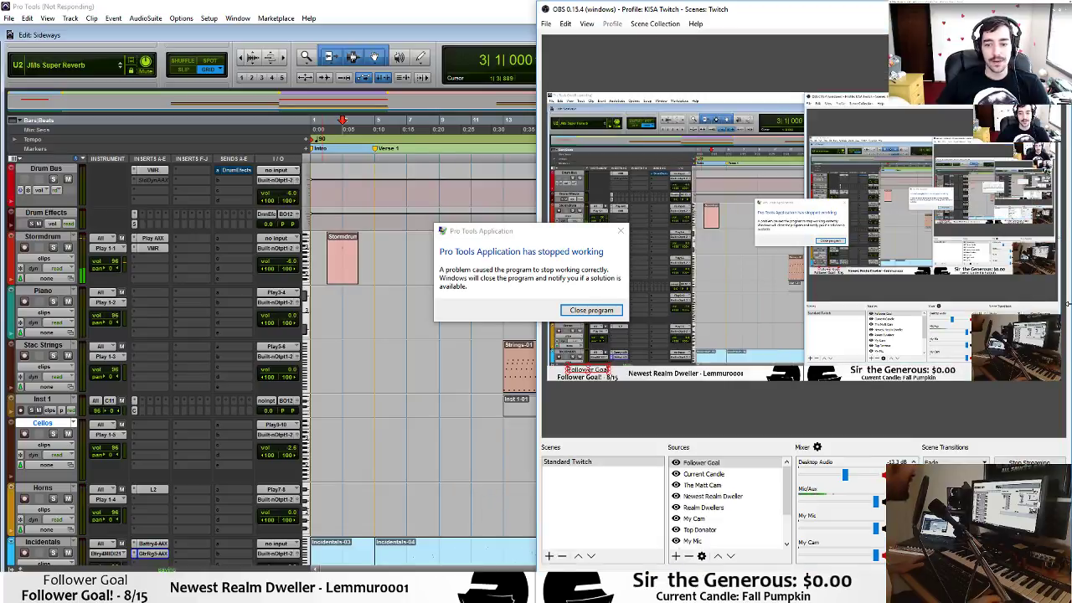